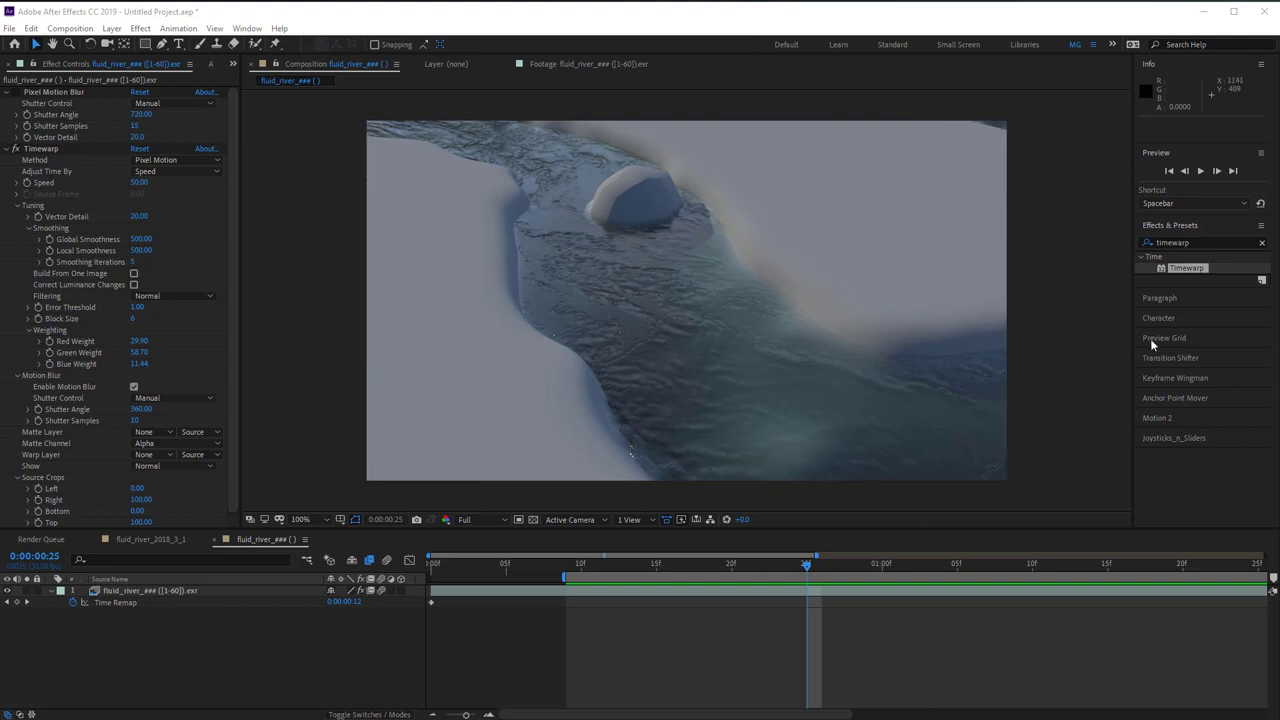
- Play and scrub through the fluid_river composition to examine the rendered water flowing past the rock
click(1201, 171)
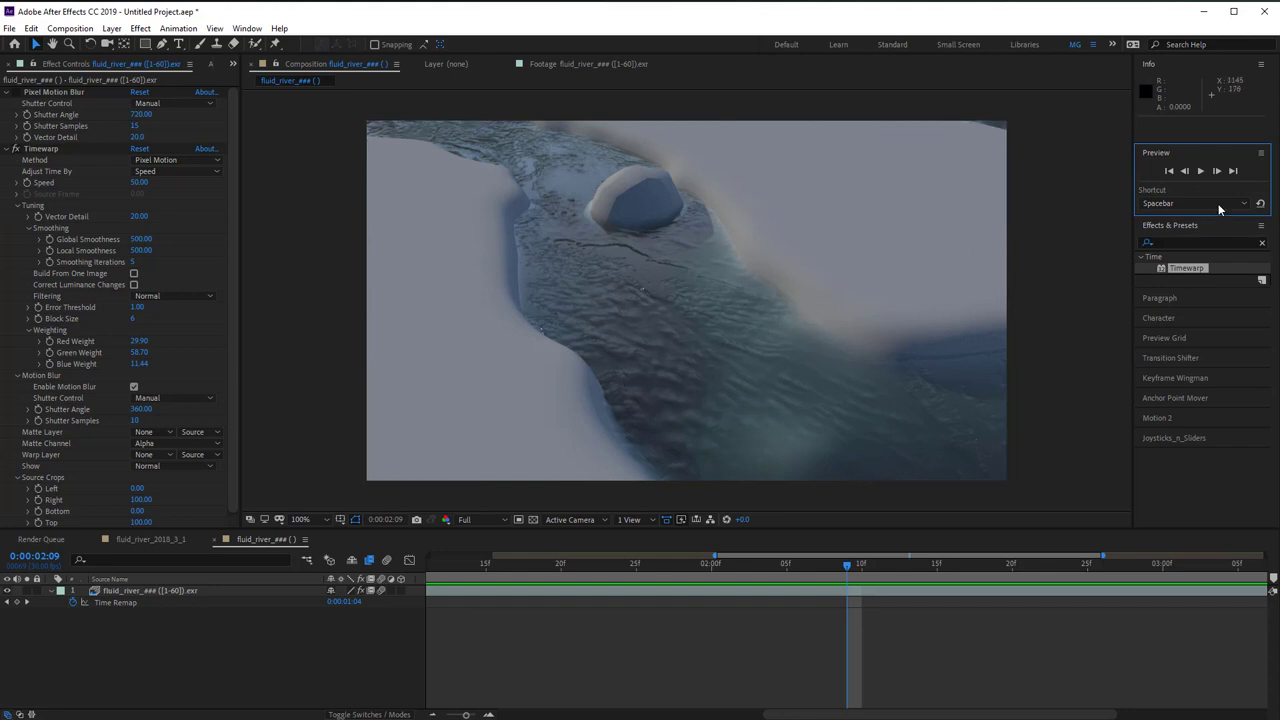
click(1200, 172)
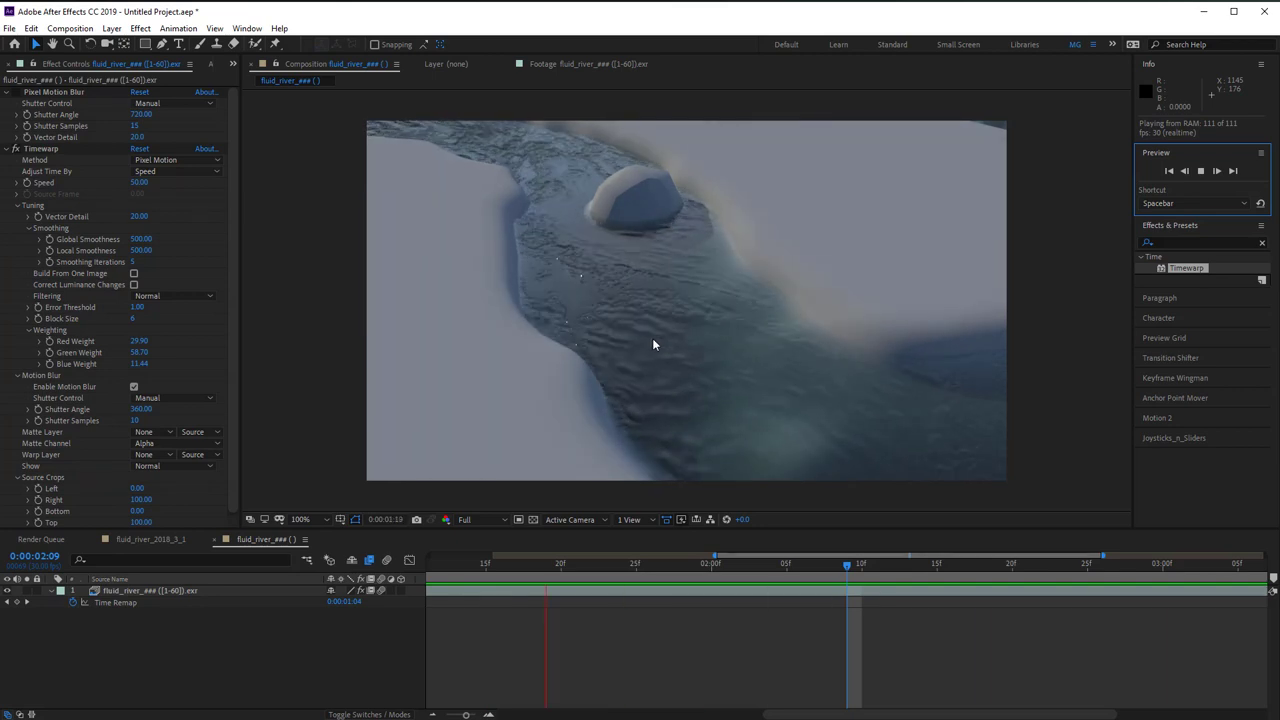
click(1200, 171)
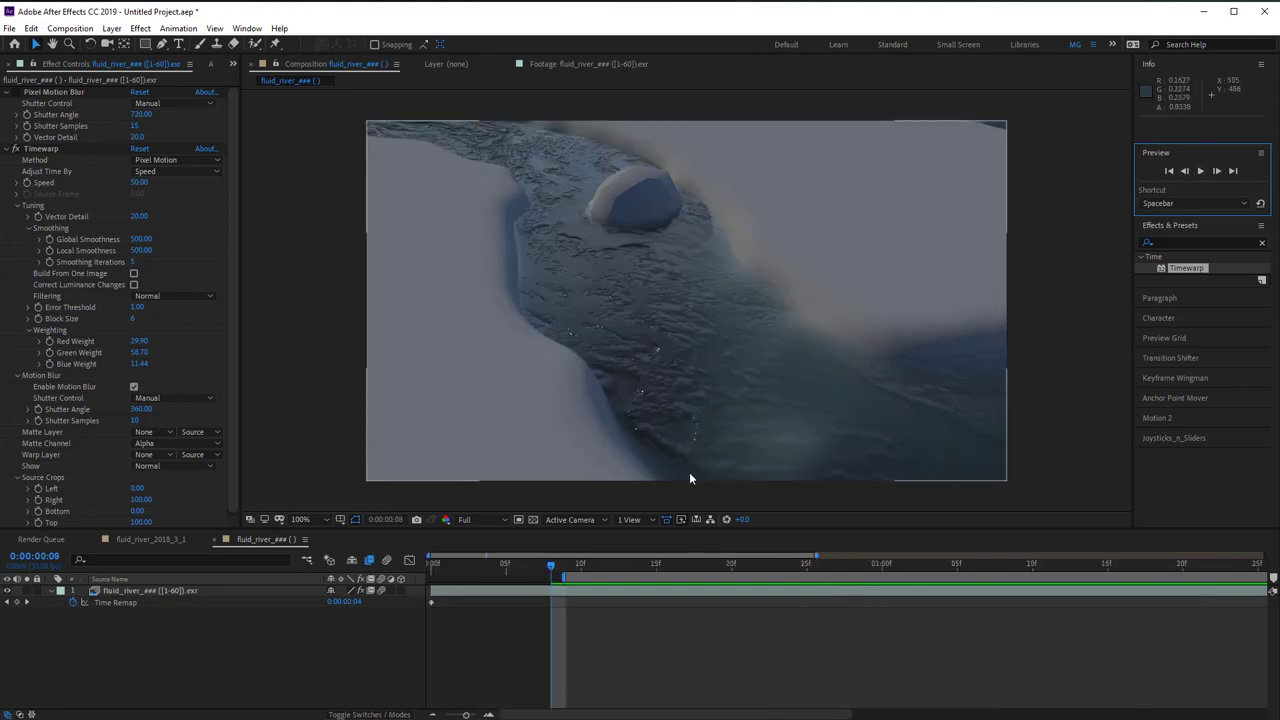
drag(557, 571, 614, 567)
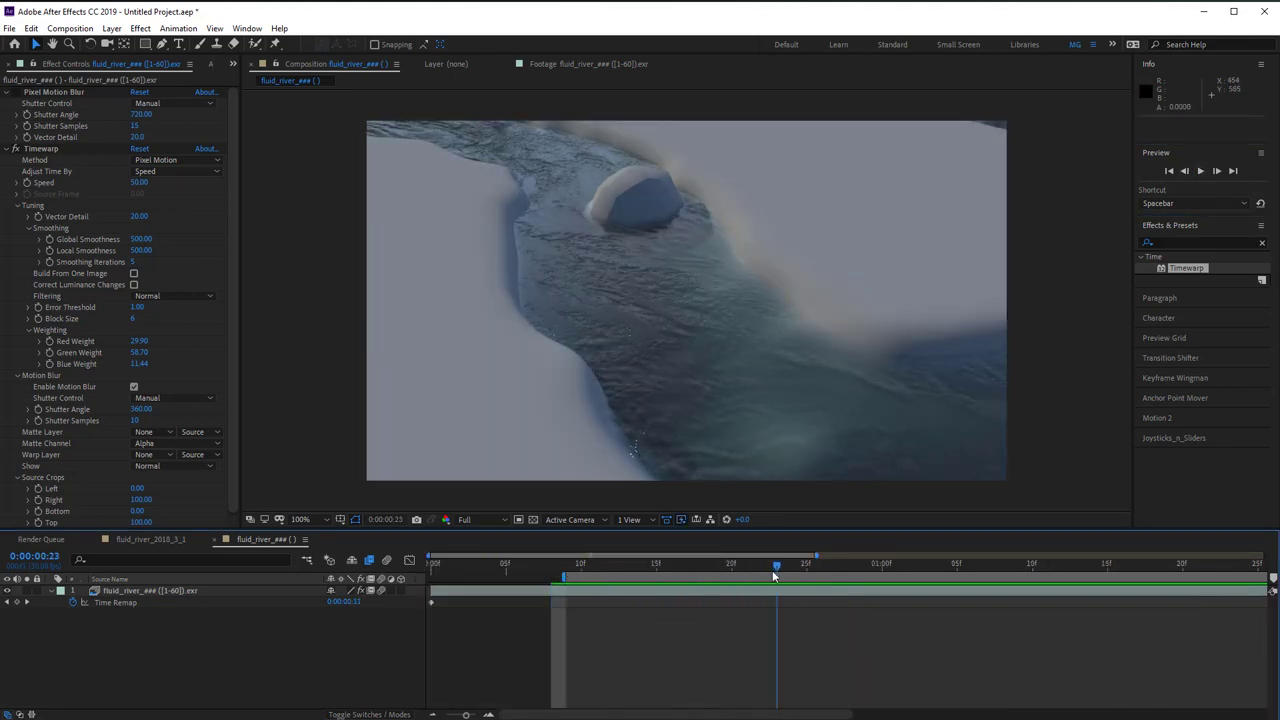
mouse_move(758, 580)
mouse_down()
mouse_move(943, 577)
mouse_move(723, 586)
mouse_move(1046, 585)
mouse_move(777, 586)
mouse_up()
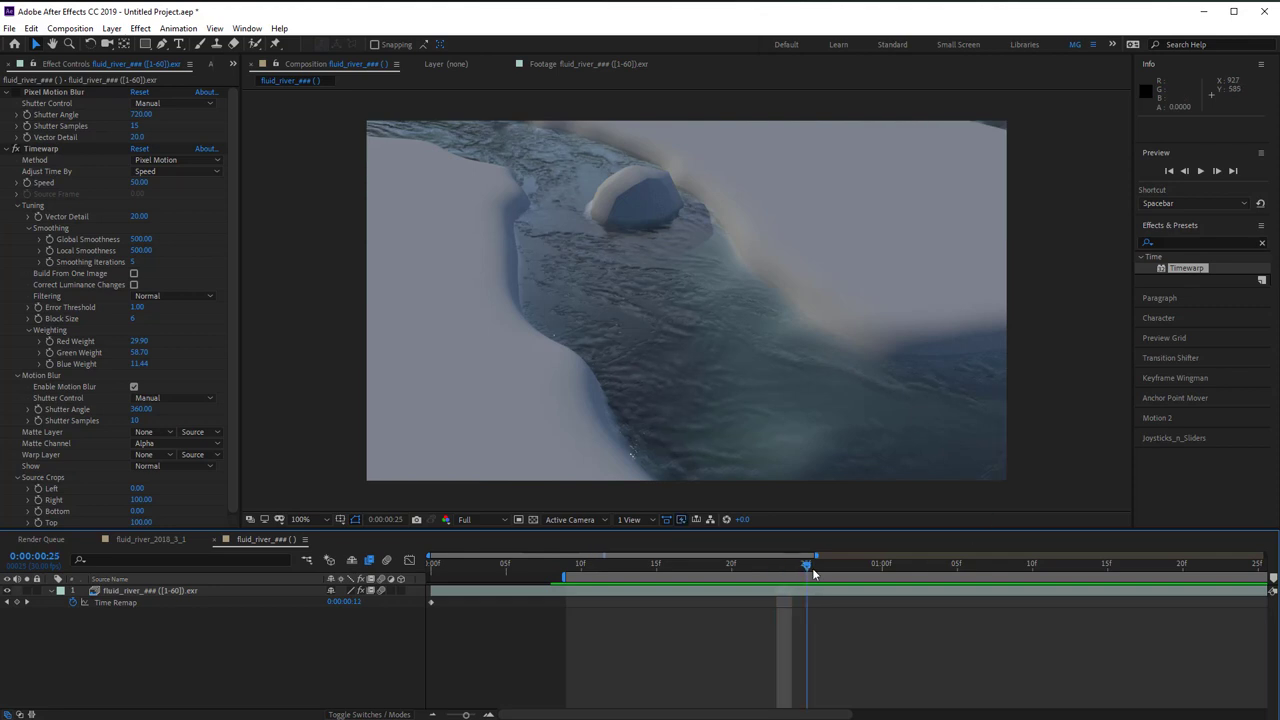
drag(814, 575, 816, 604)
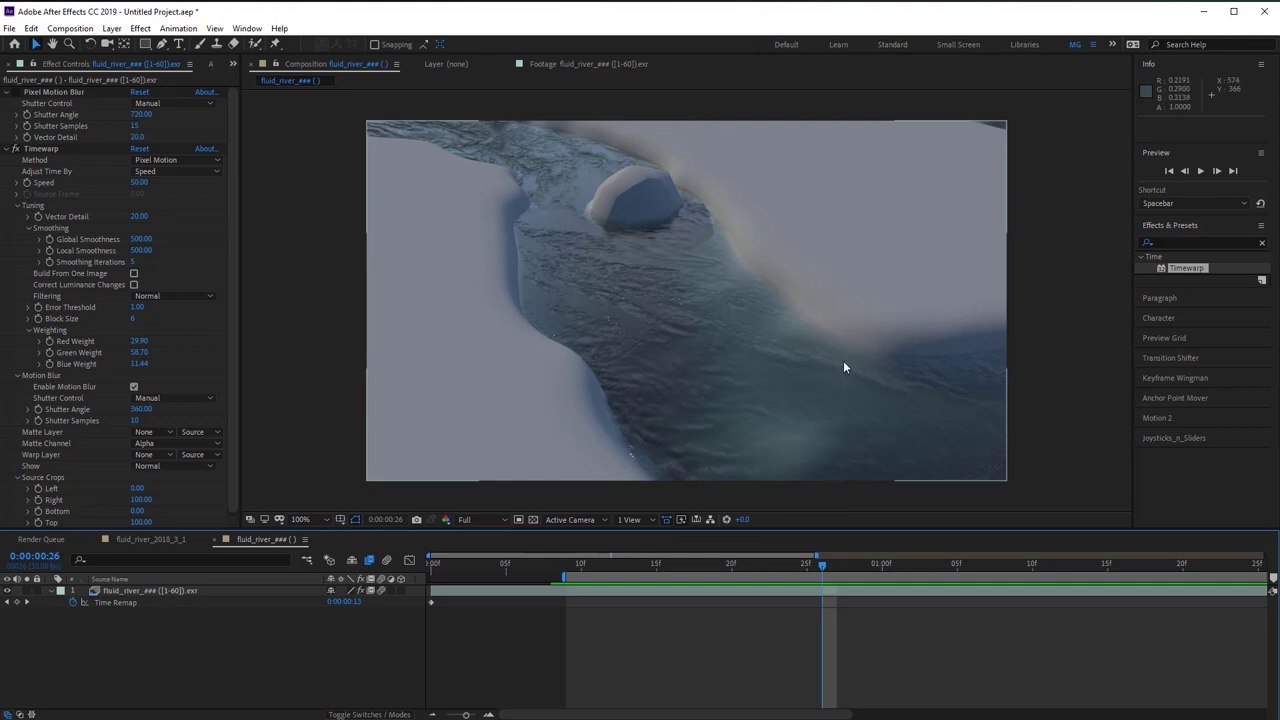
click(1203, 171)
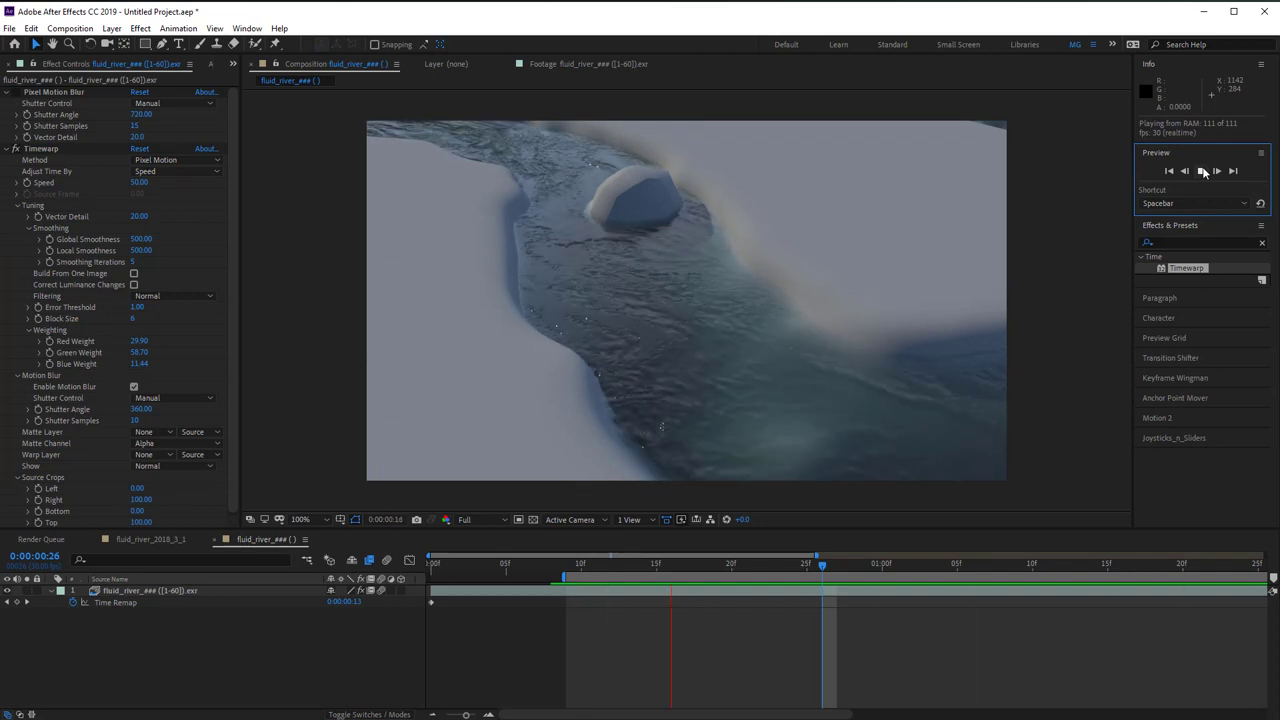
- Switch to Maya, enlarge the perspective view to a single pane and turn off its resolution gate
click(1213, 7)
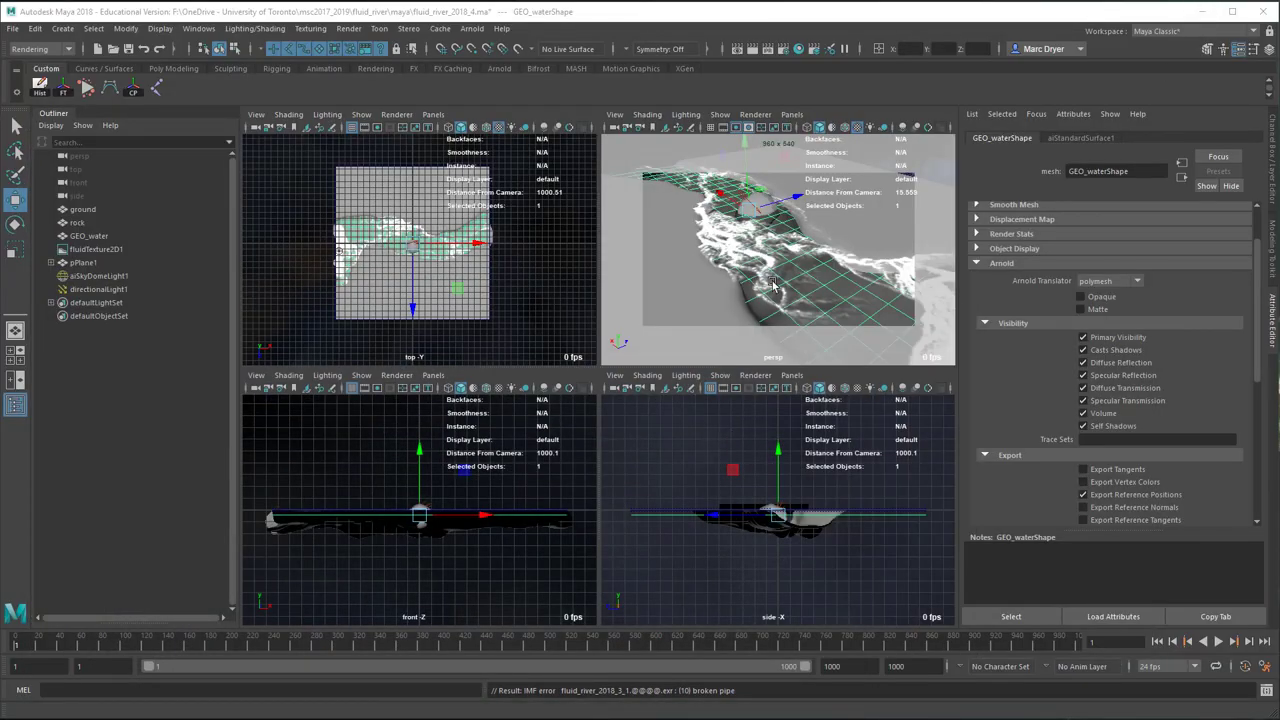
key(space)
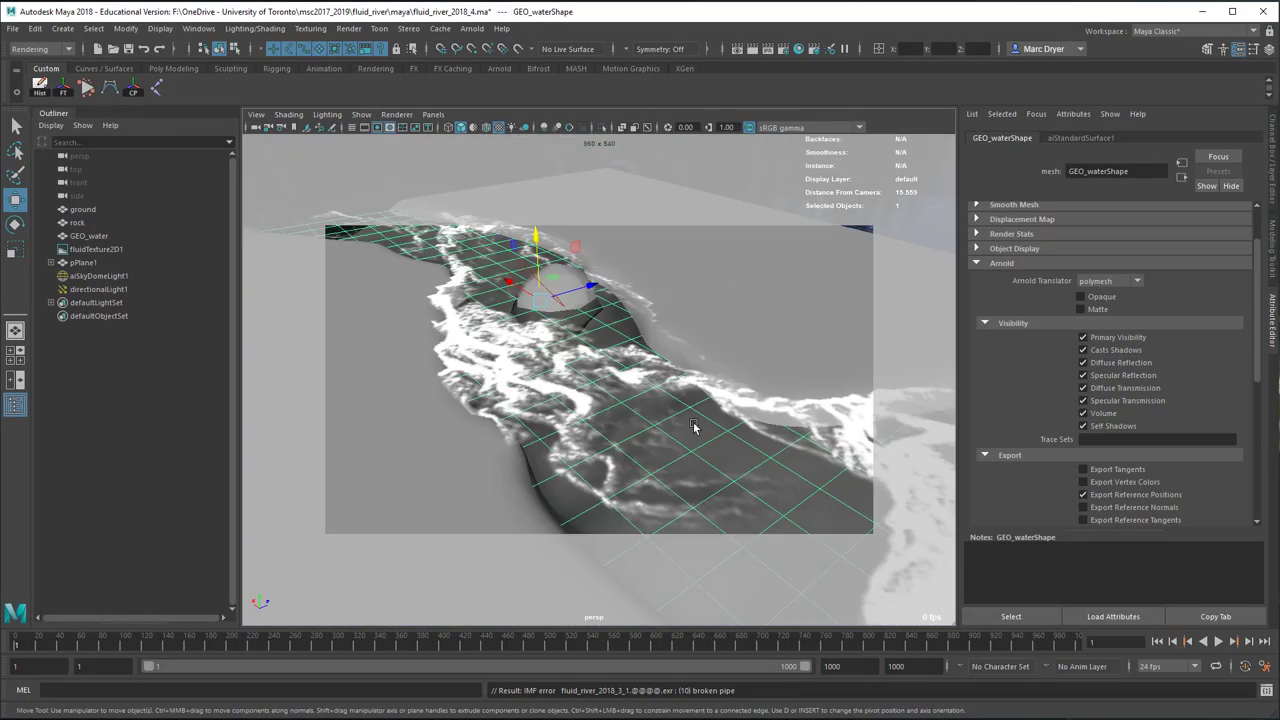
click(377, 128)
alt+drag(560, 400, 630, 416)
alt+right_drag(630, 416, 585, 376)
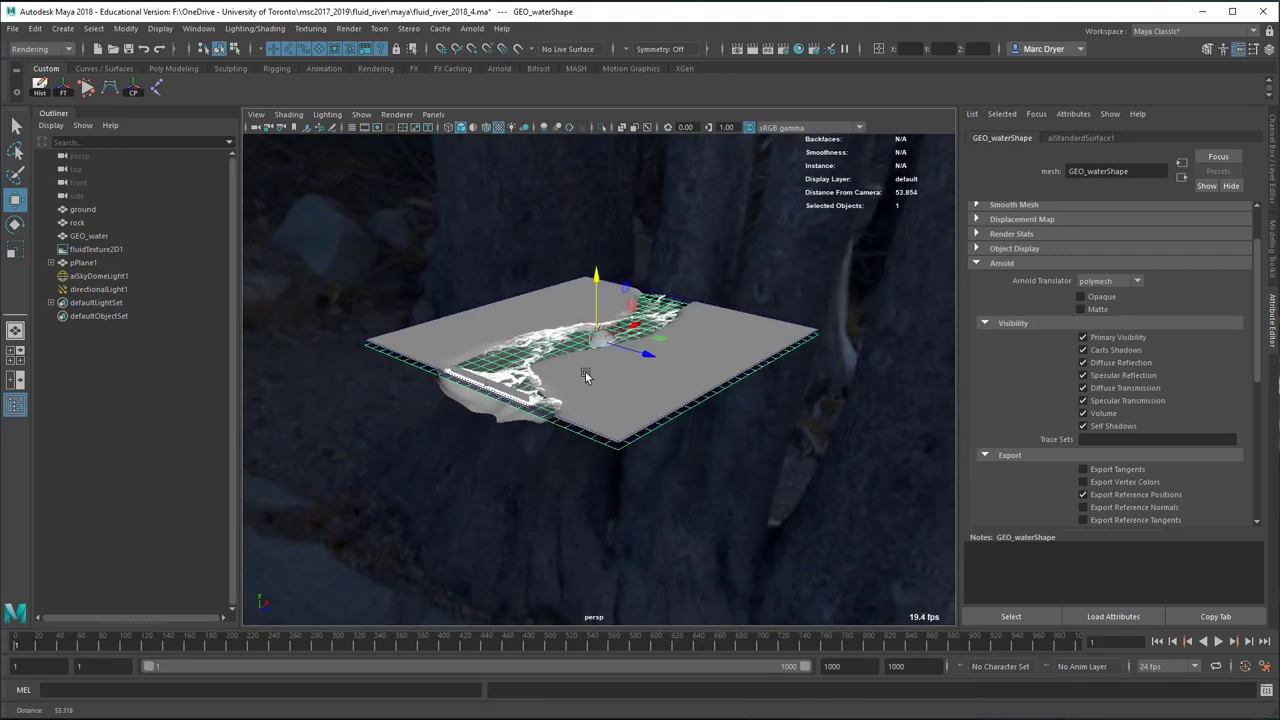
- Hide the sky dome light surrounding the river scene
alt+drag(585, 375, 805, 300)
click(775, 328)
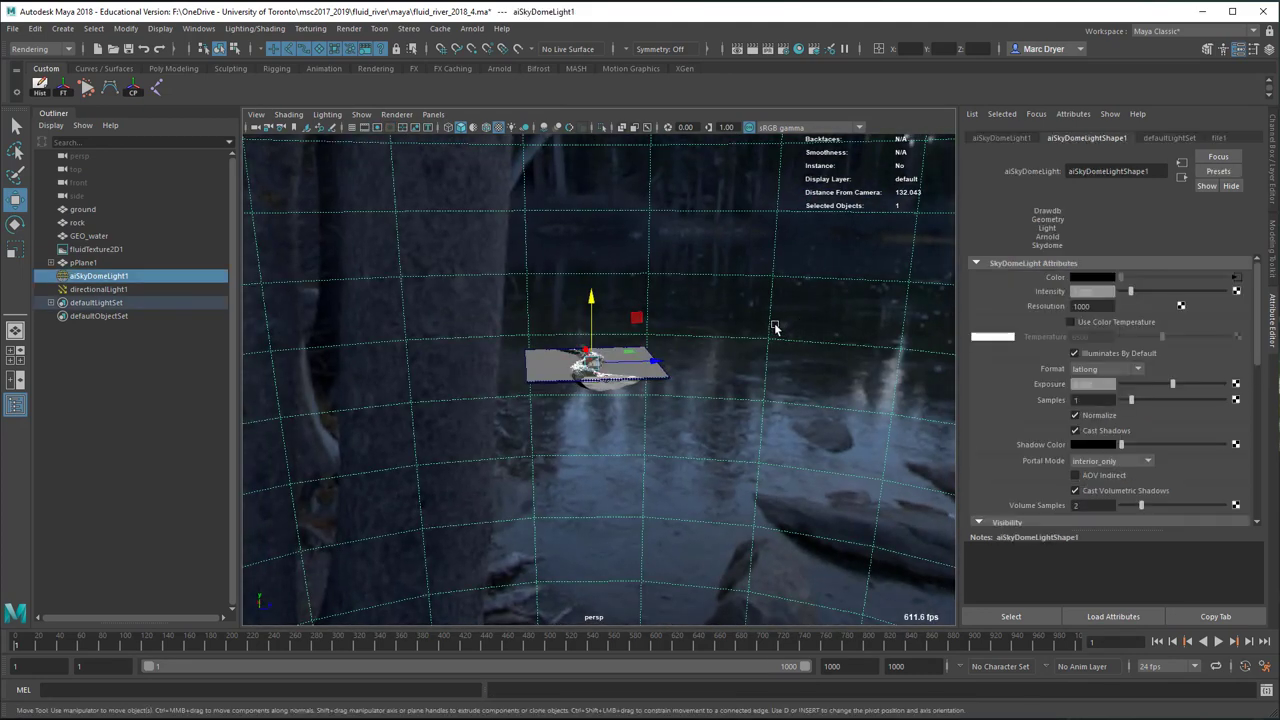
key(h)
mouse_move(740, 372)
alt+mouse_down()
mouse_move(509, 409)
mouse_move(809, 360)
mouse_move(735, 373)
mouse_move(740, 345)
mouse_move(751, 395)
mouse_move(740, 385)
alt+mouse_up()
scroll(509, 409, up, 5)
scroll(740, 345, up, 4)
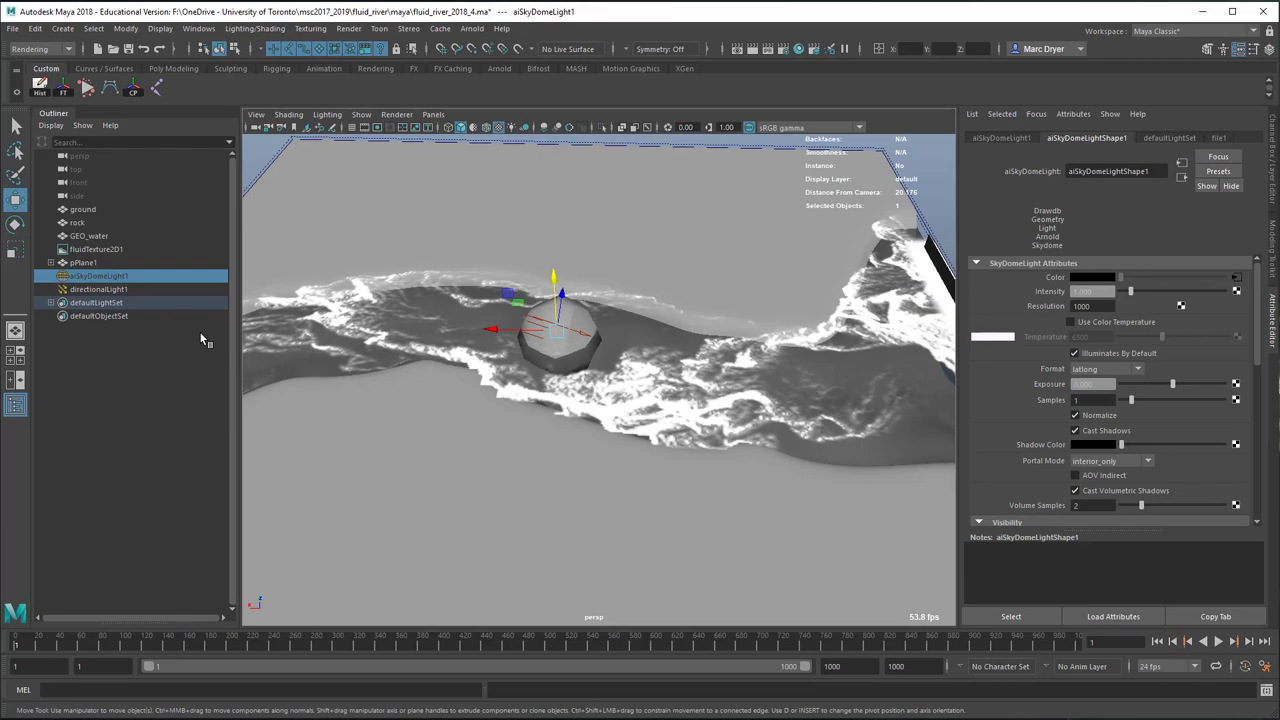
- Select the ground, rock and GEO_water meshes one after another and inspect each around the river bed
click(89, 211)
alt+drag(376, 335, 323, 329)
mouse_move(323, 329)
alt+right_down()
mouse_move(410, 340)
mouse_move(330, 335)
alt+right_up()
click(77, 222)
alt+drag(380, 390, 560, 335)
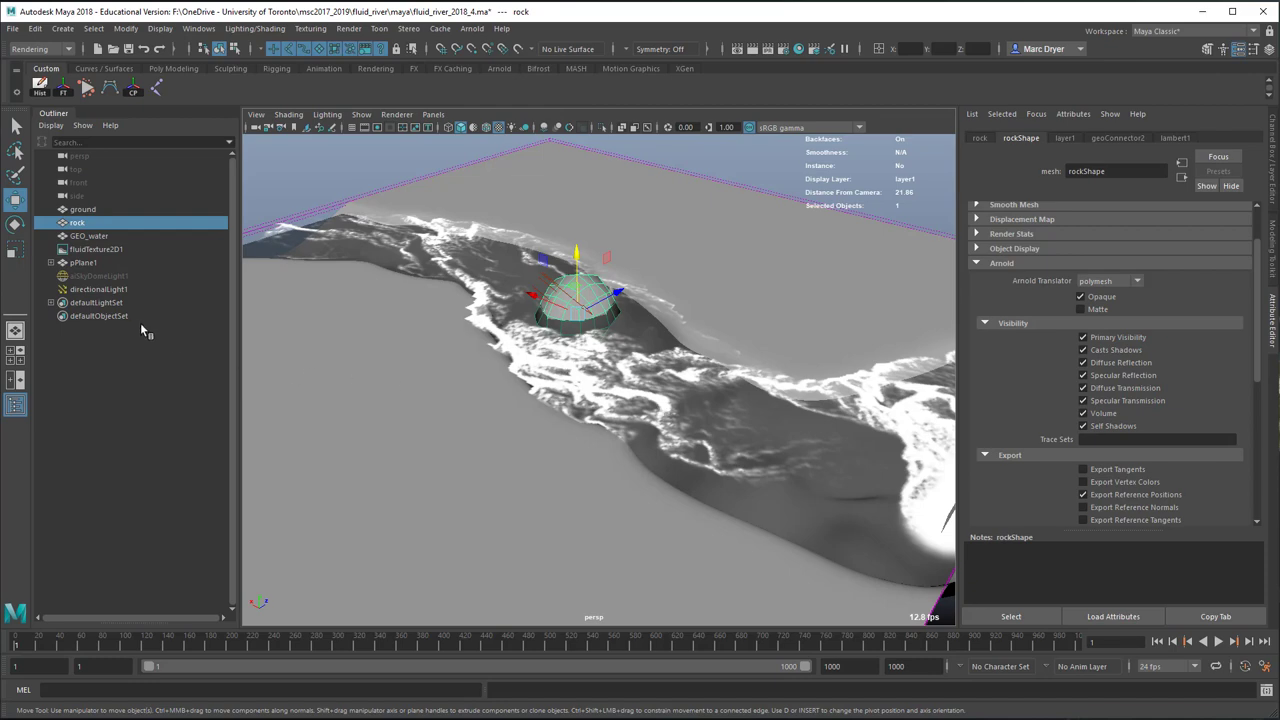
click(86, 237)
alt+drag(312, 376, 610, 280)
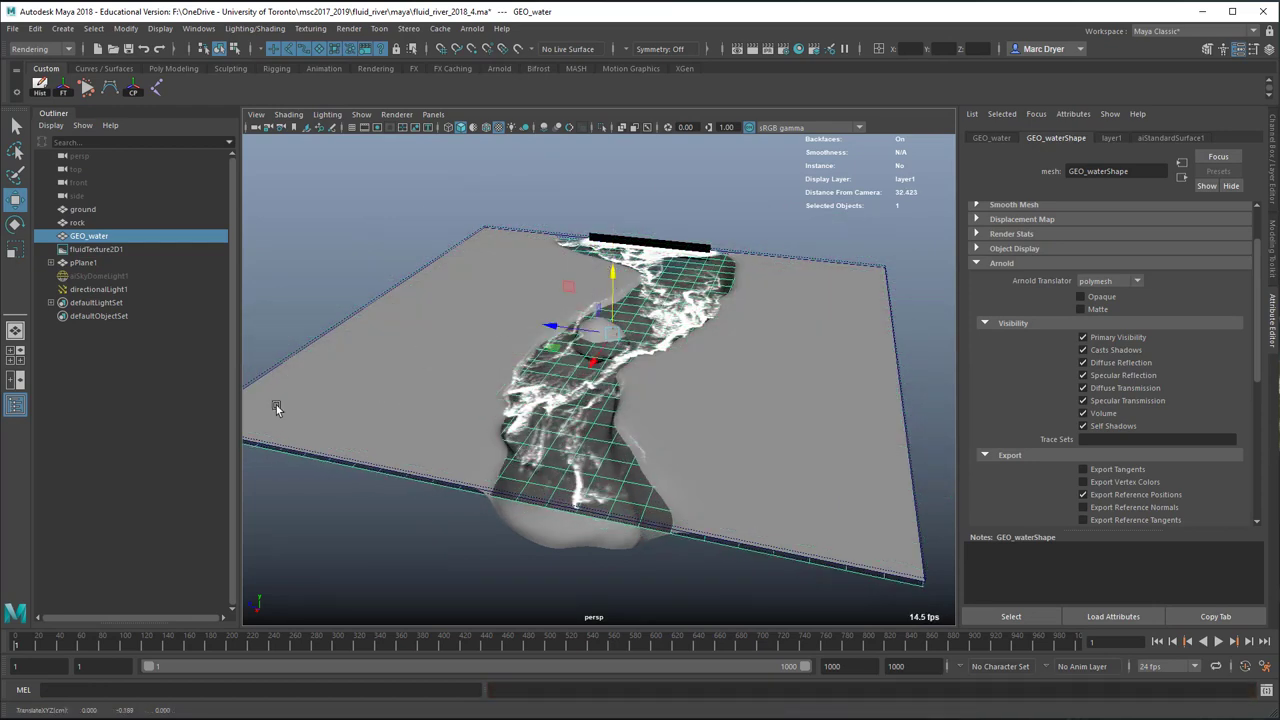
- Raise fluidTexture2D1 above the ground, play its simulation, and return to the first frame
click(96, 249)
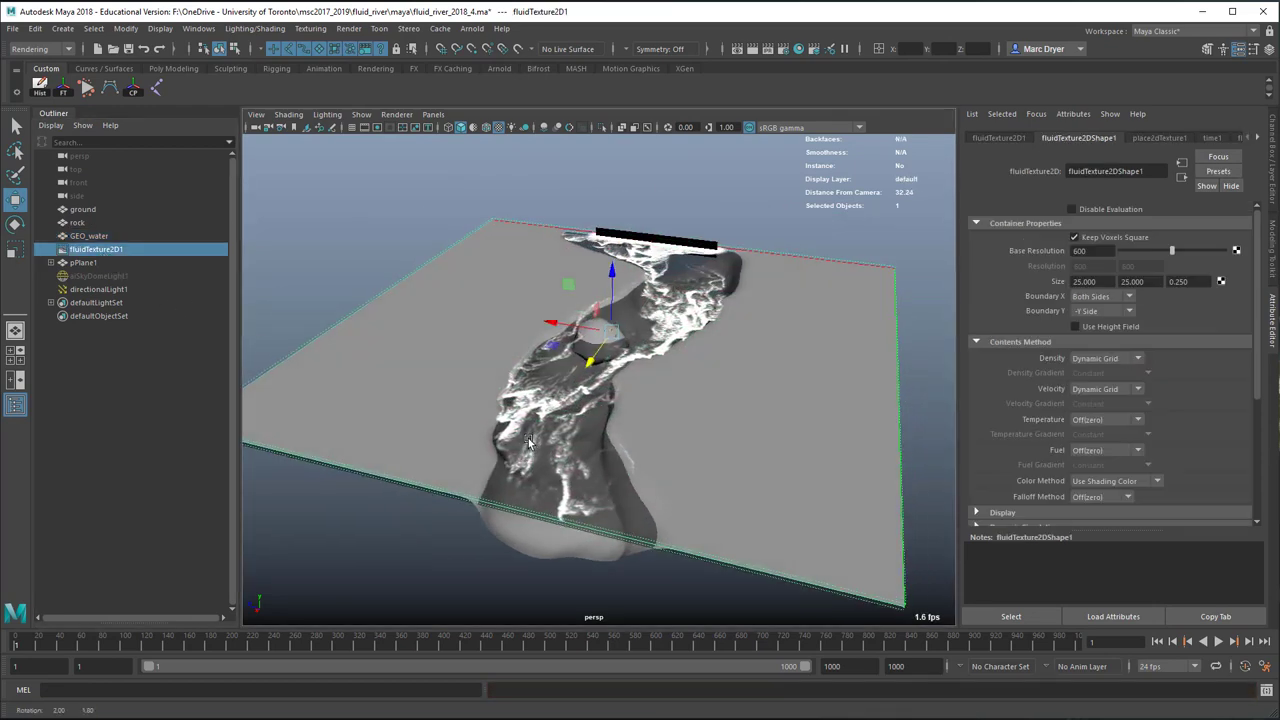
alt+drag(505, 418, 632, 335)
alt+drag(594, 272, 503, 297)
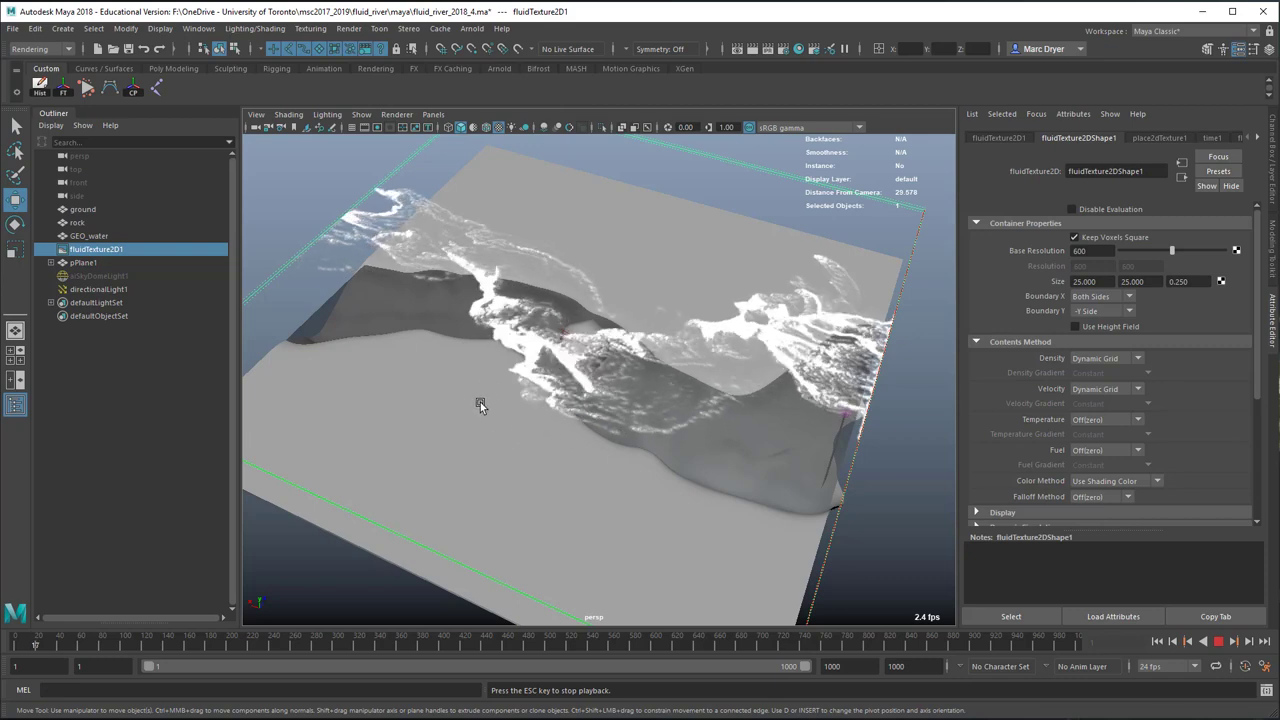
alt+drag(519, 397, 803, 405)
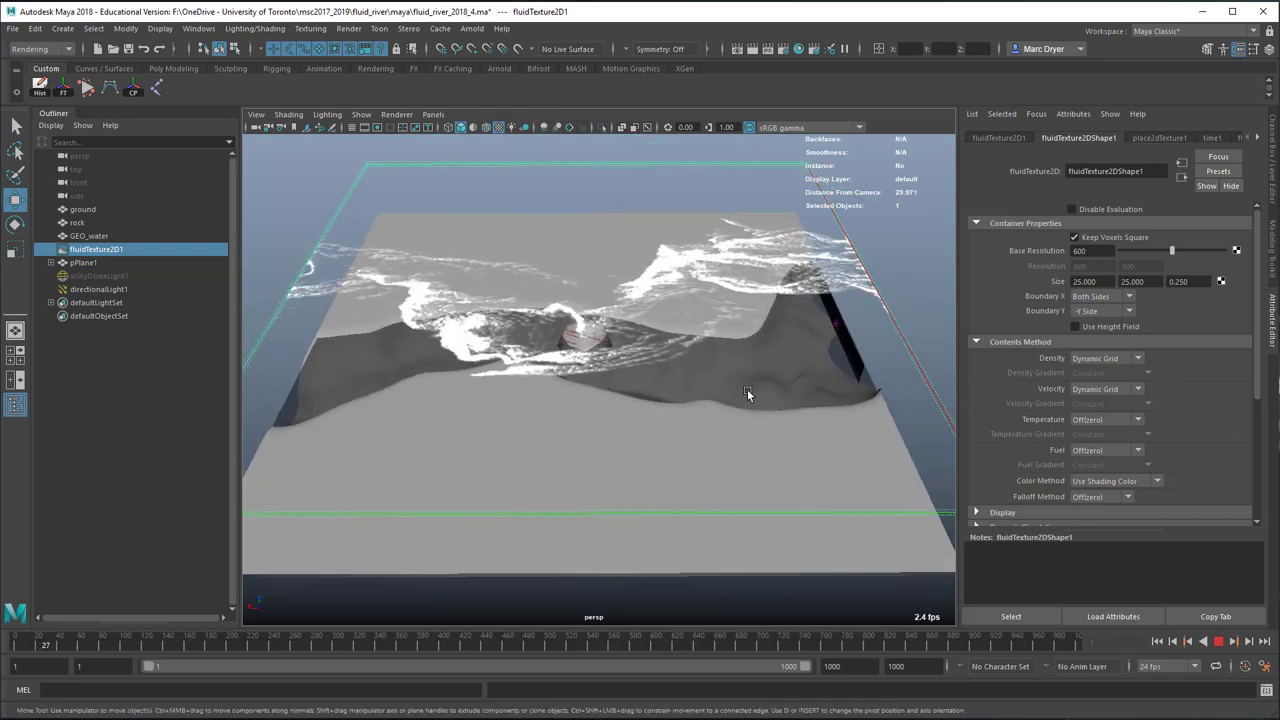
click(1218, 641)
click(1158, 642)
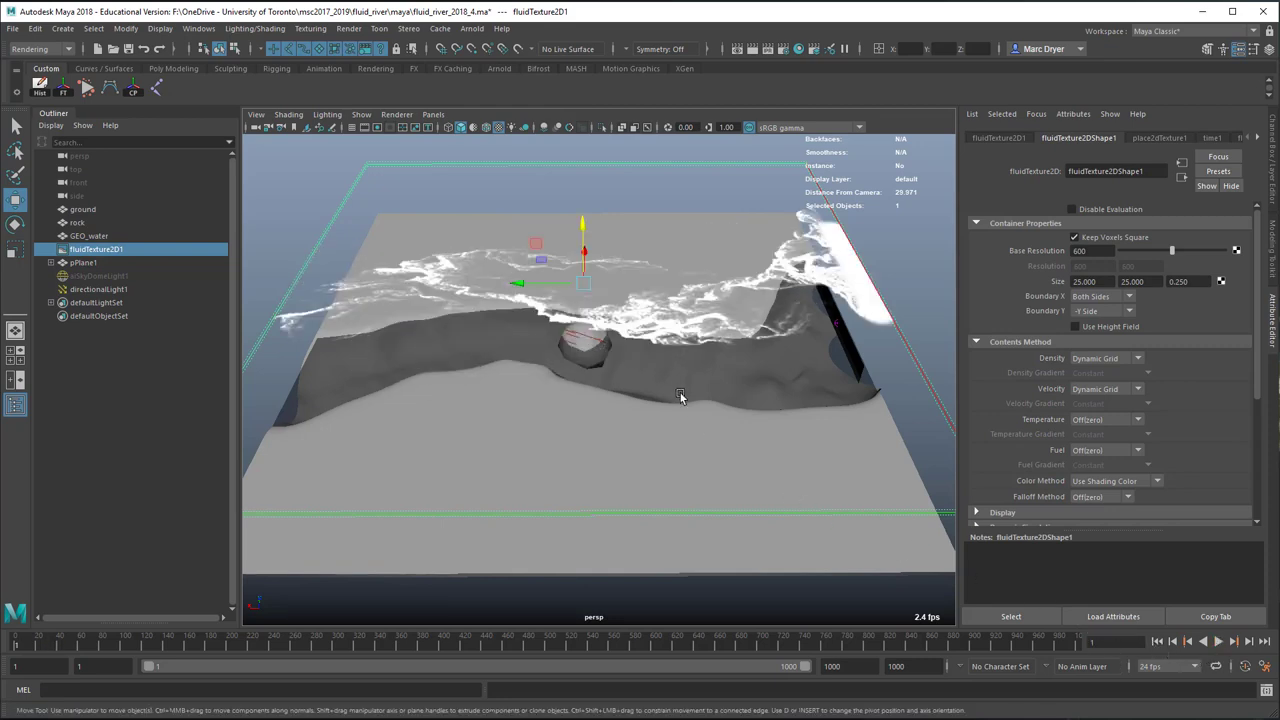
- Hide the fluid texture container, pPlane1 and the GEO_water mesh, leaving the ground and rock displayed
alt+drag(721, 477, 594, 491)
key(ctrl+h)
click(89, 236)
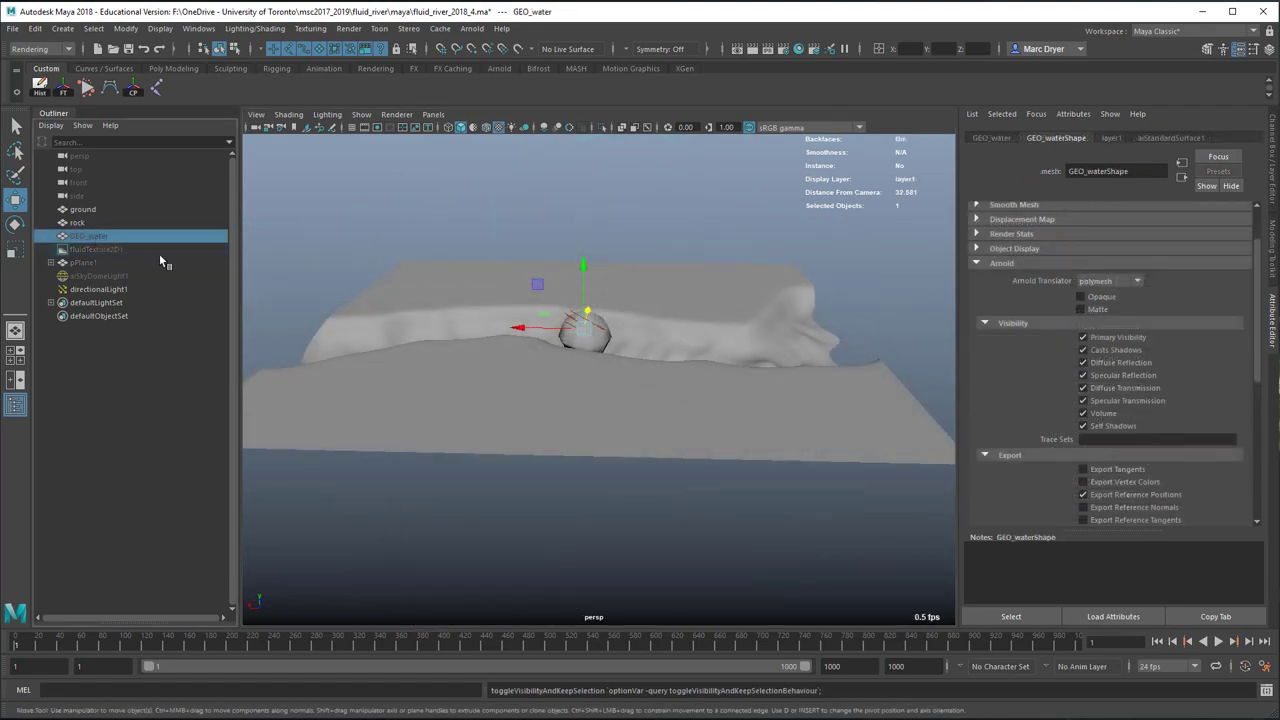
alt+drag(568, 432, 514, 420)
key(ctrl+h)
- Create a new polygon plane at the centre of the ground
click(645, 432)
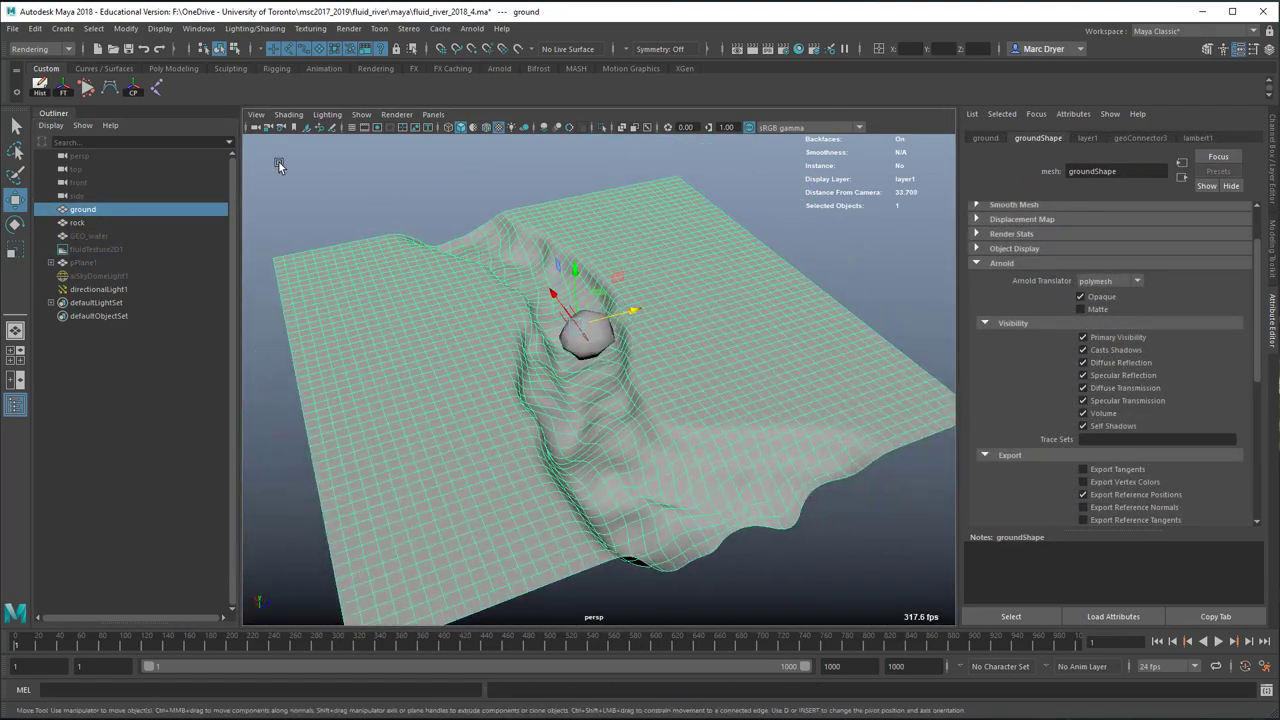
click(176, 69)
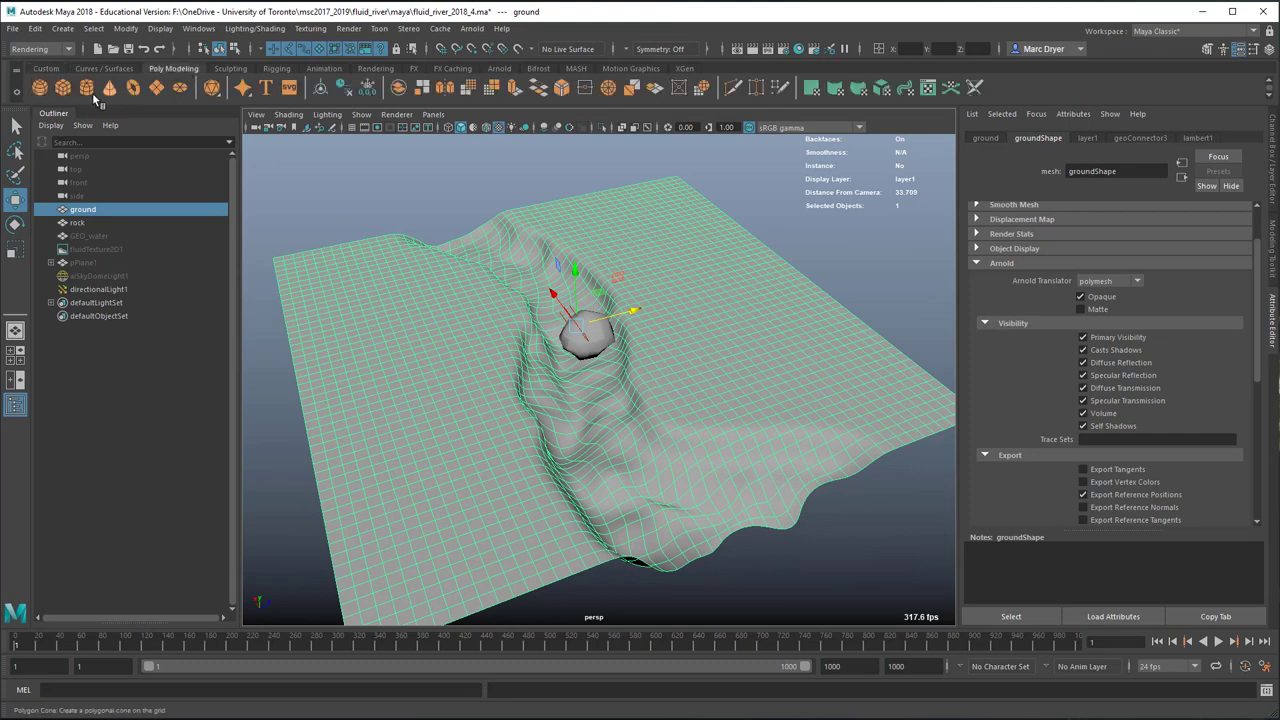
click(155, 93)
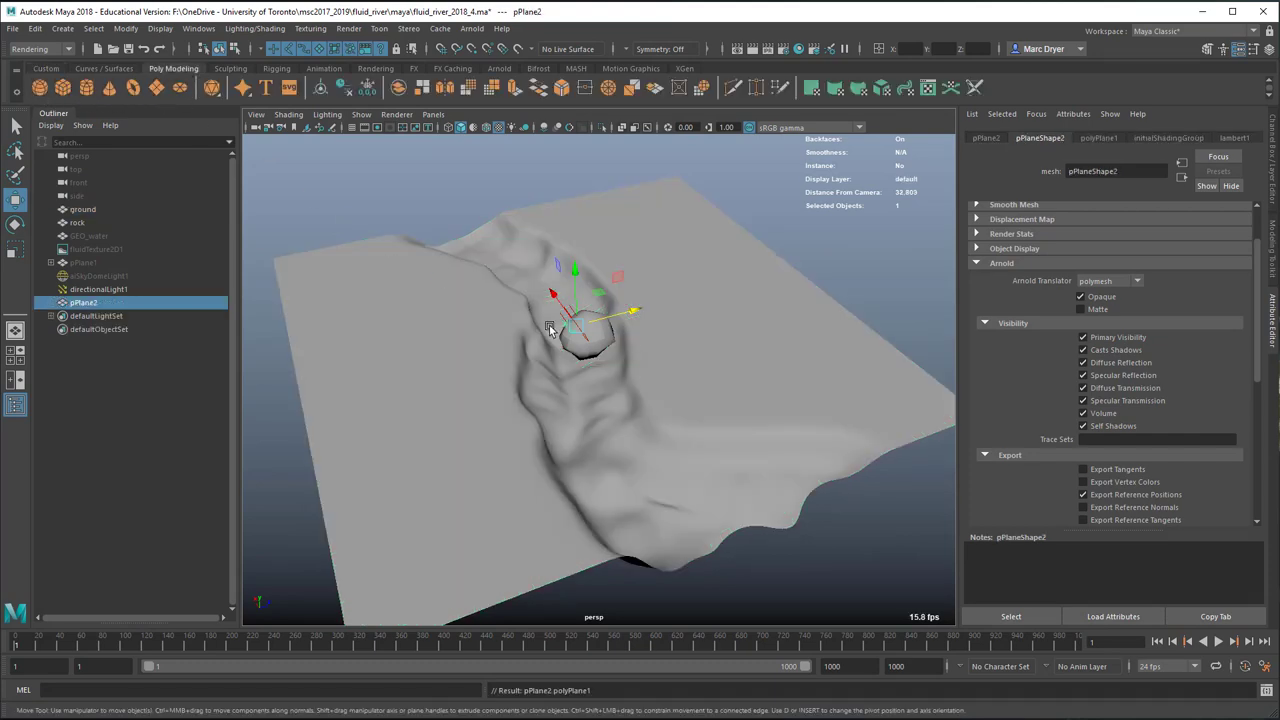
alt+drag(529, 346, 614, 354)
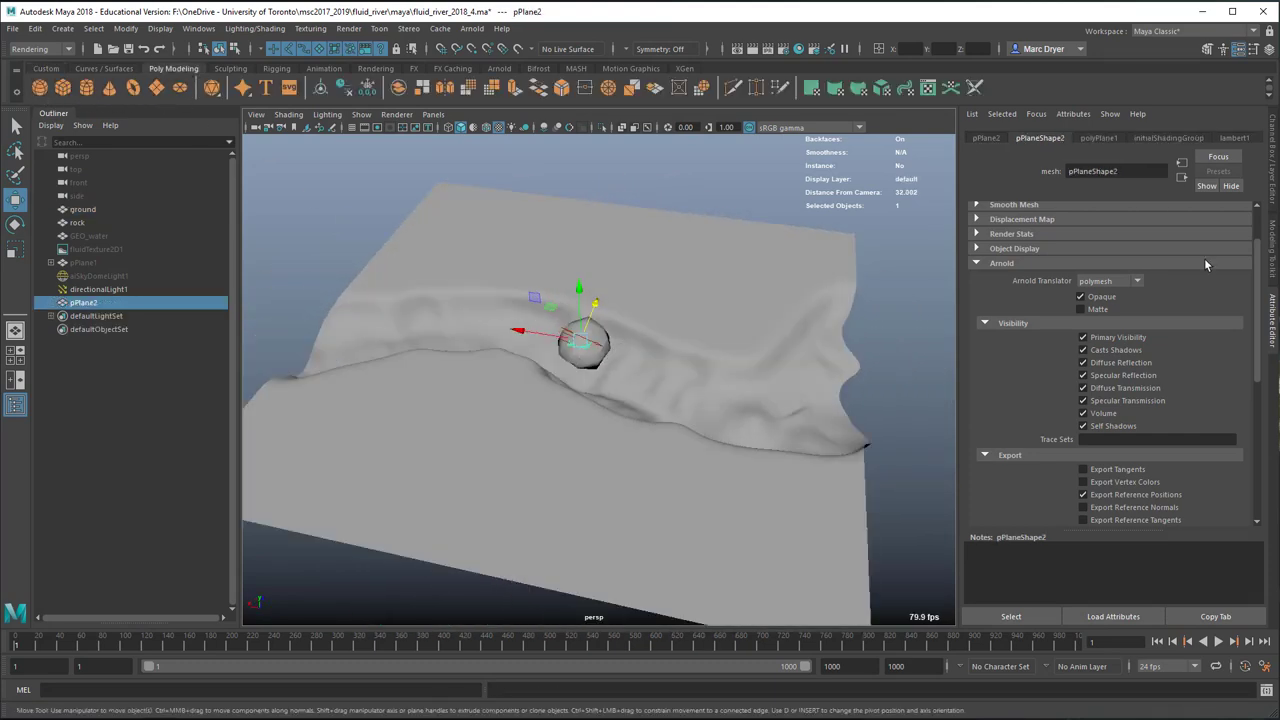
- Set the new plane's width and height to 25, with 25 subdivisions in both directions
click(1273, 175)
click(984, 291)
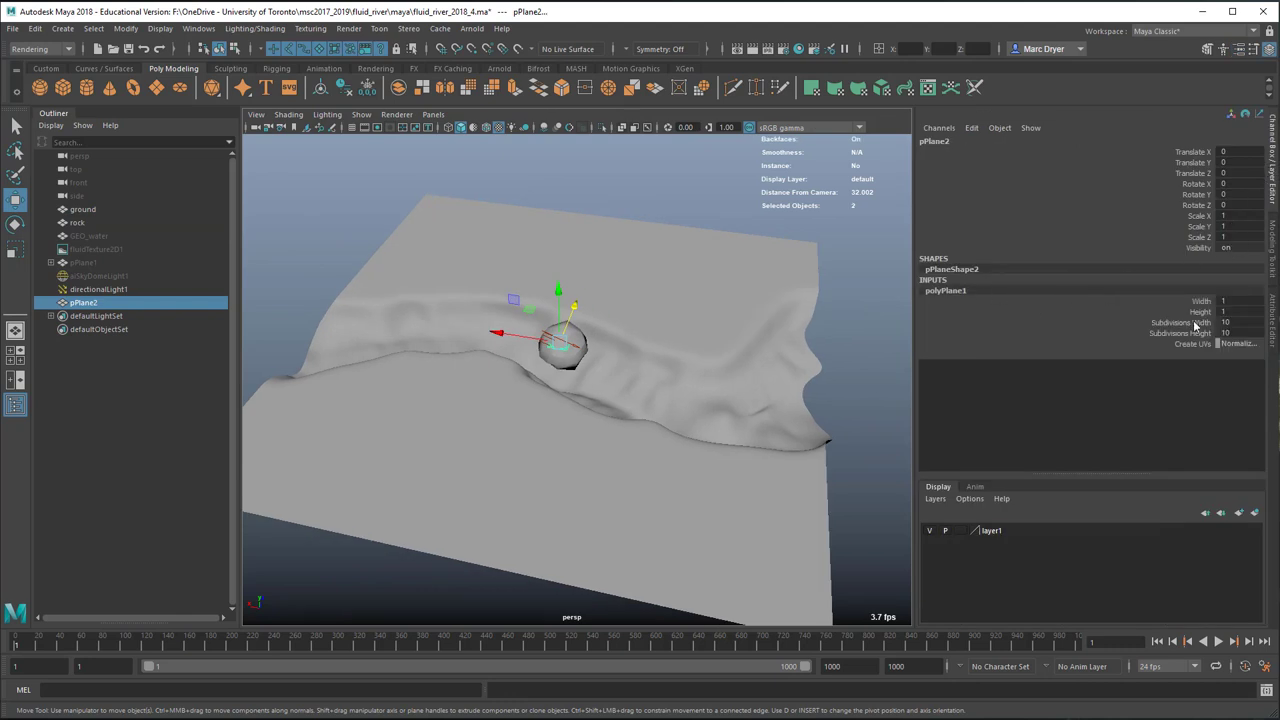
drag(1235, 301, 1236, 313)
text(25)
key(Return)
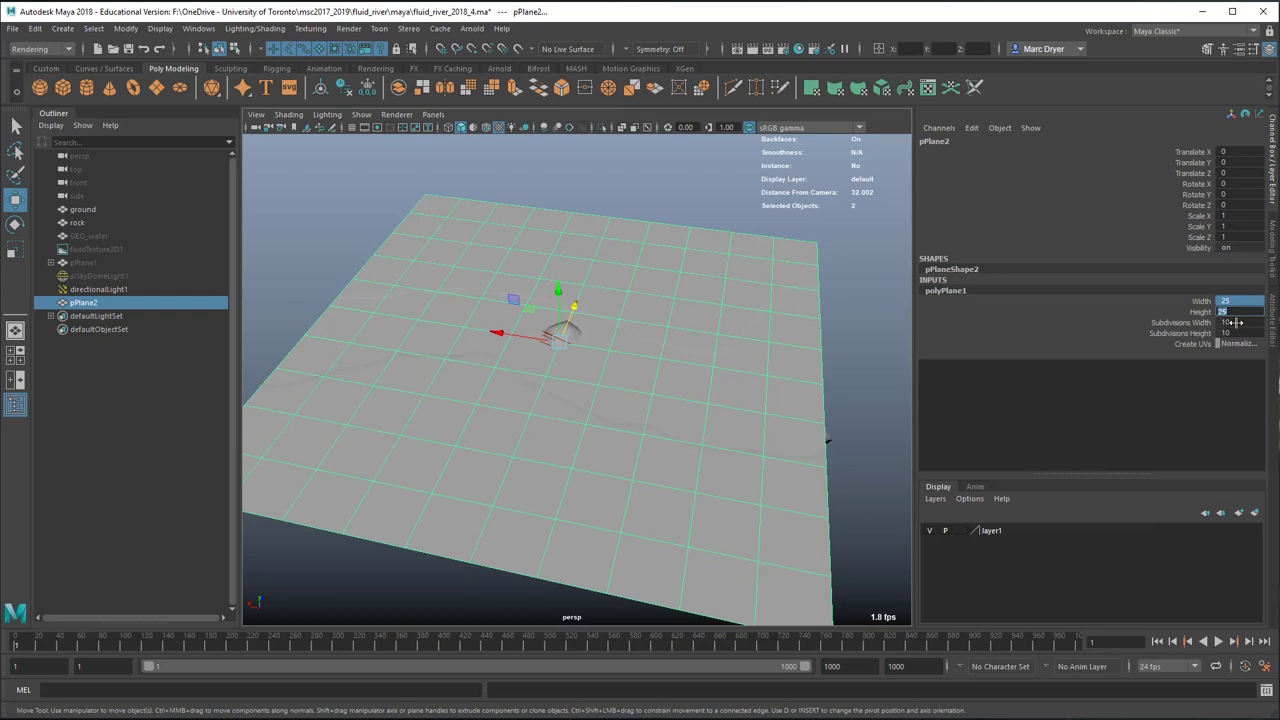
drag(1236, 322, 1236, 333)
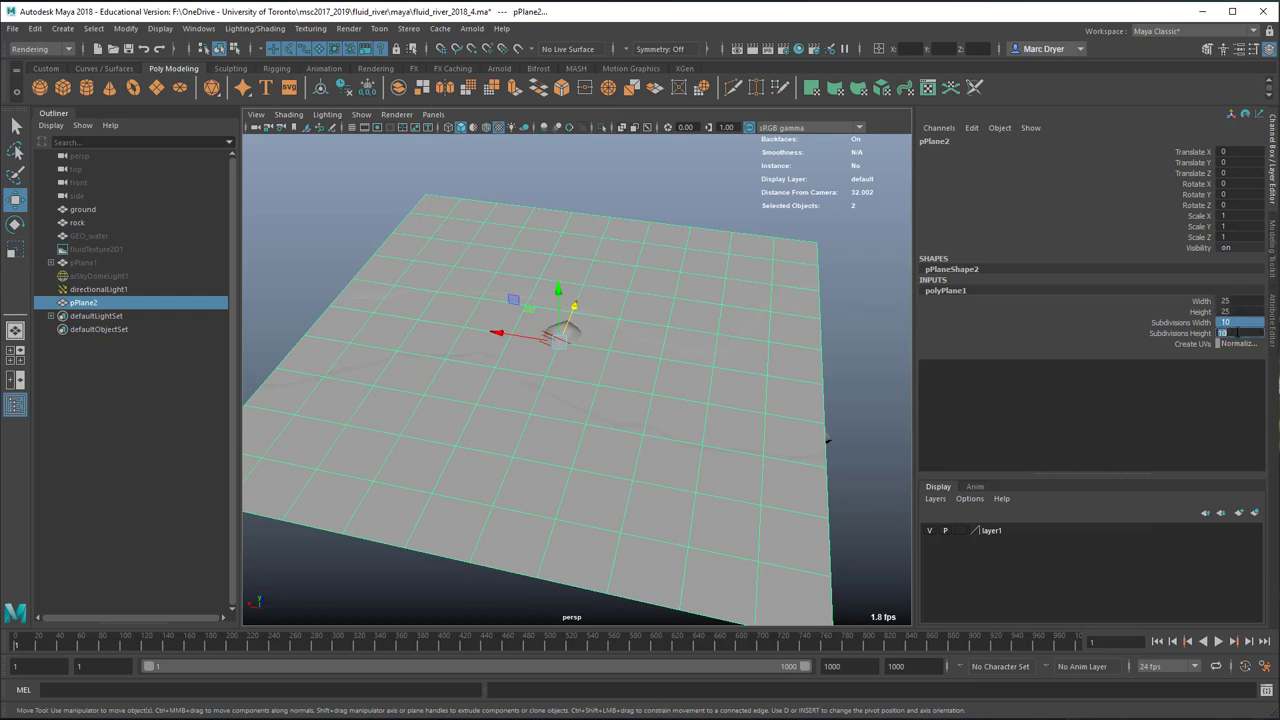
text(25)
key(Return)
- Lower the new plane to Translate Y -0.15 so it sits as a water surface inside the river channel
drag(555, 293, 463, 320)
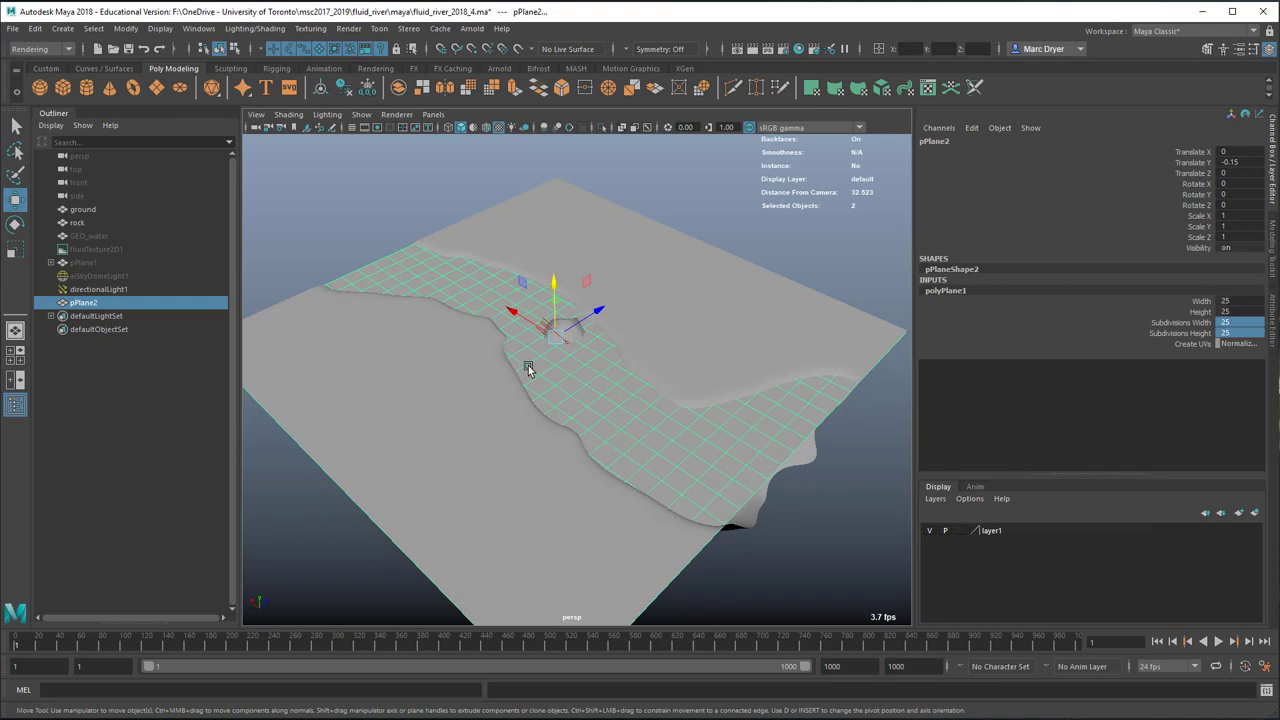
alt+drag(528, 369, 582, 350)
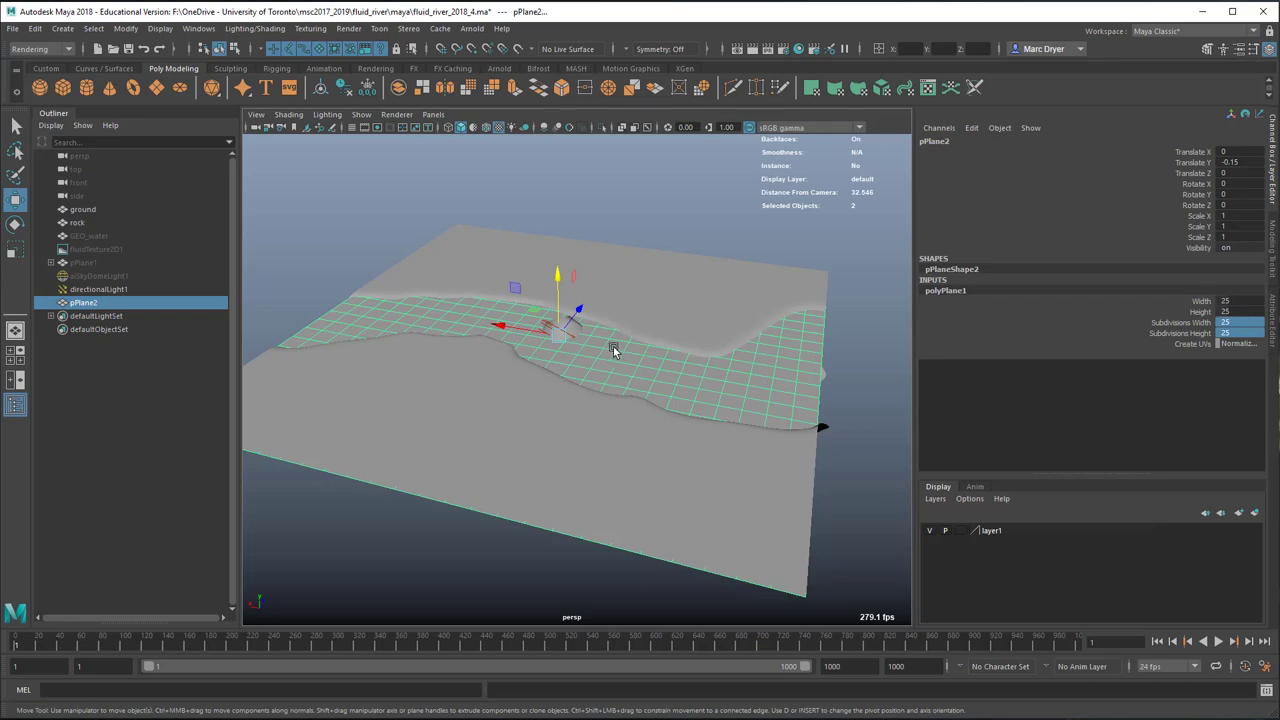
alt+drag(600, 349, 714, 272)
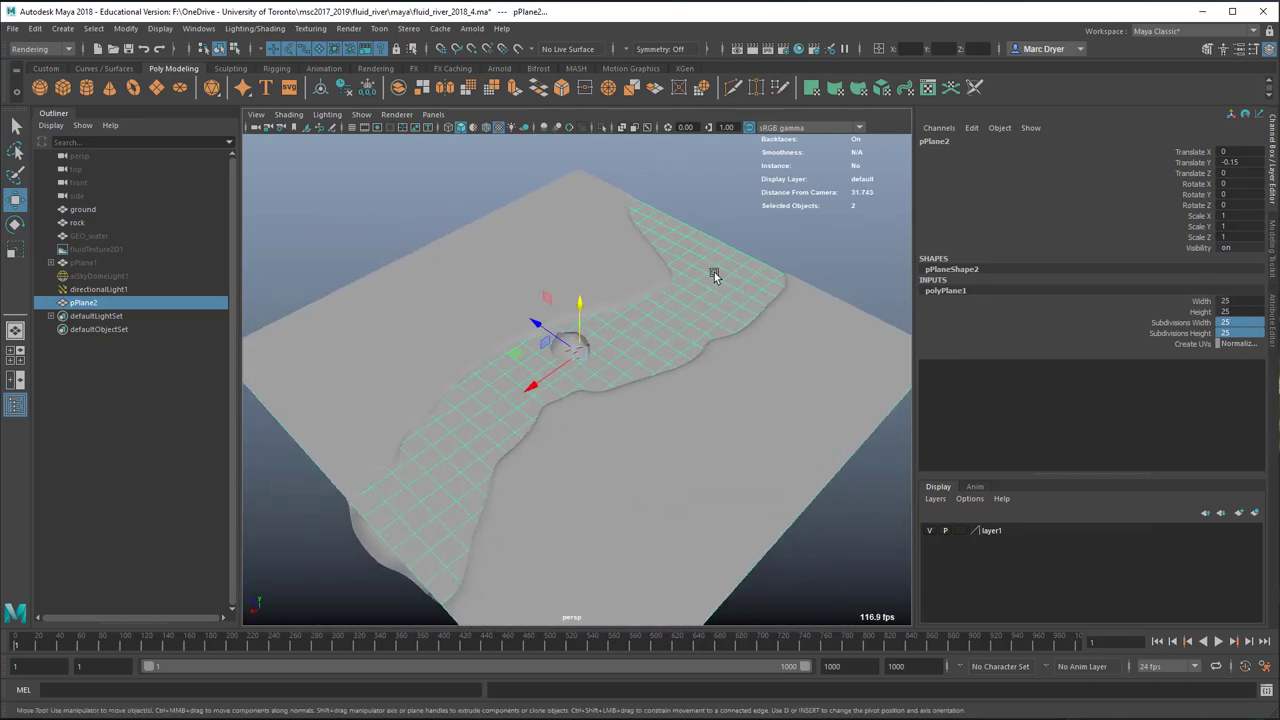
alt+drag(646, 328, 697, 345)
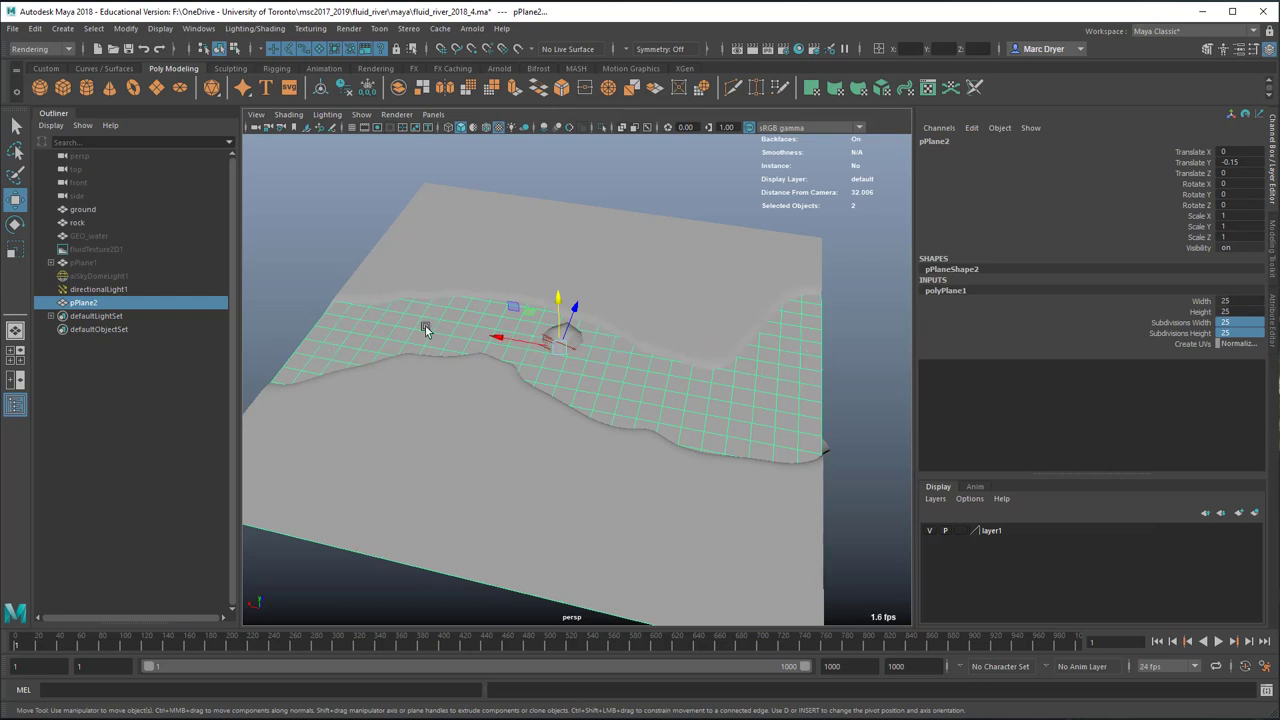
- Assign a new Lambert material to the new water plane
alt+drag(397, 334, 355, 279)
right_drag(333, 218, 346, 556)
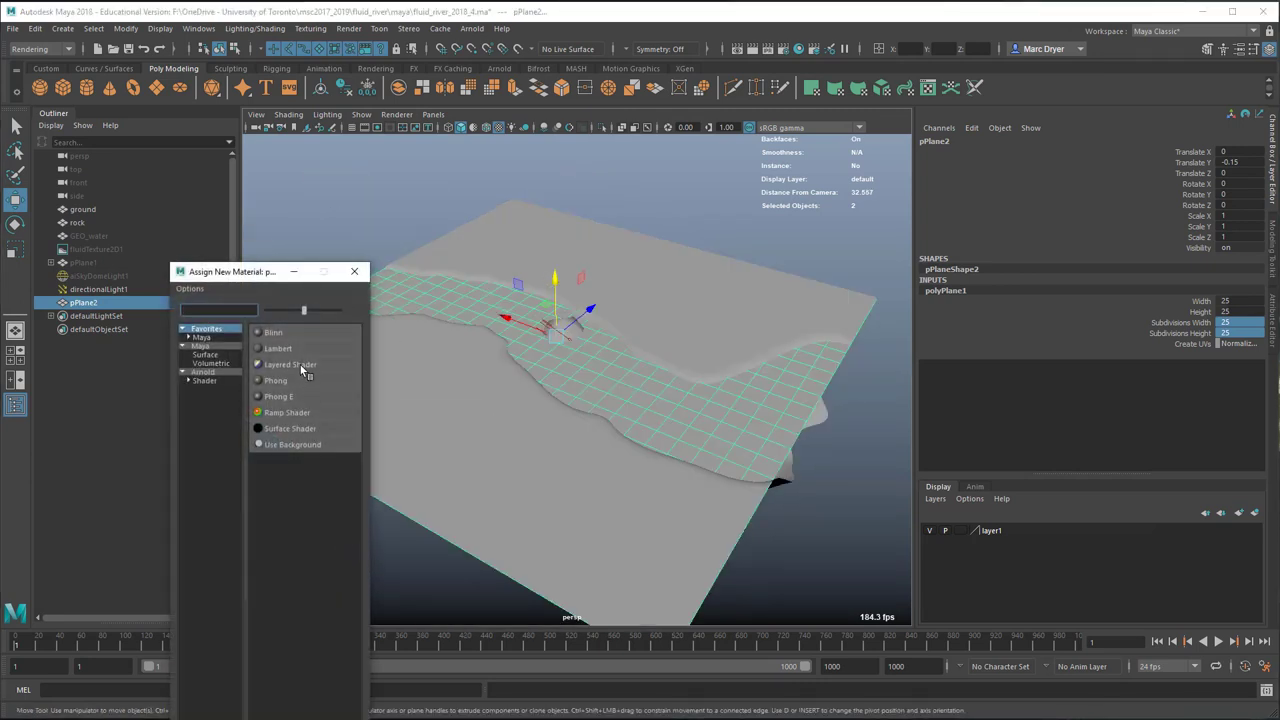
click(424, 258)
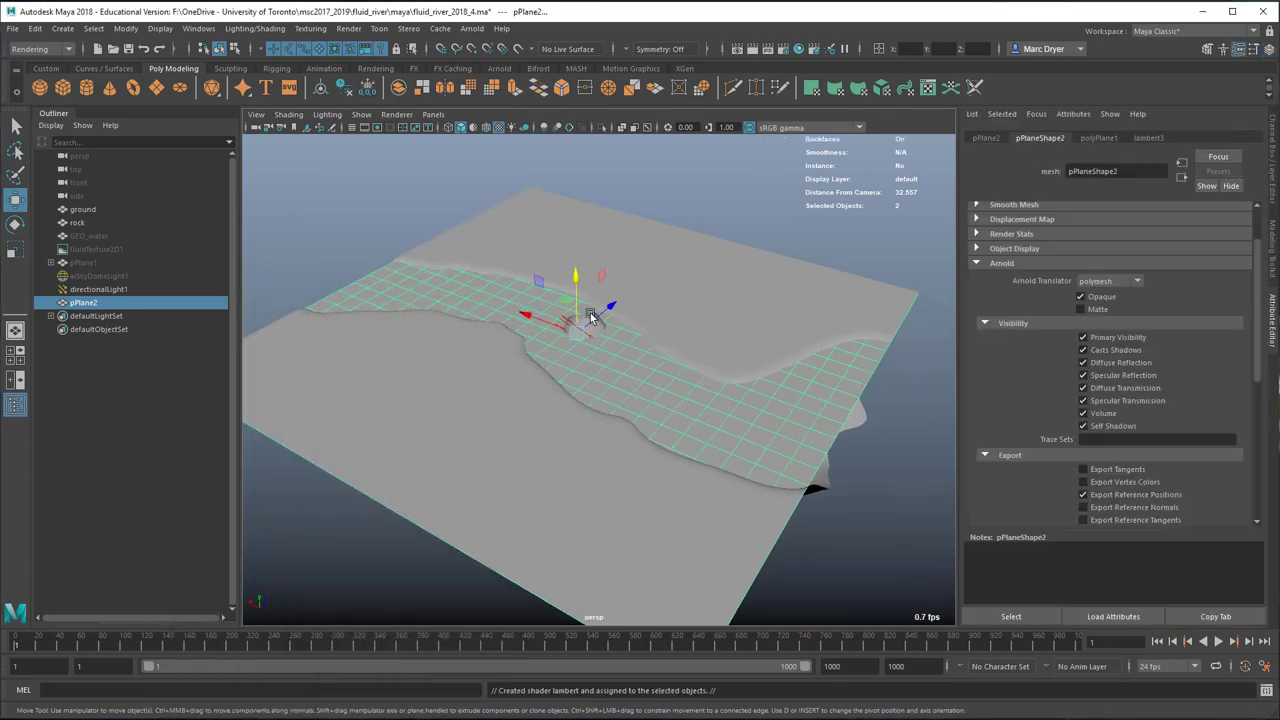
alt+drag(500, 290, 520, 302)
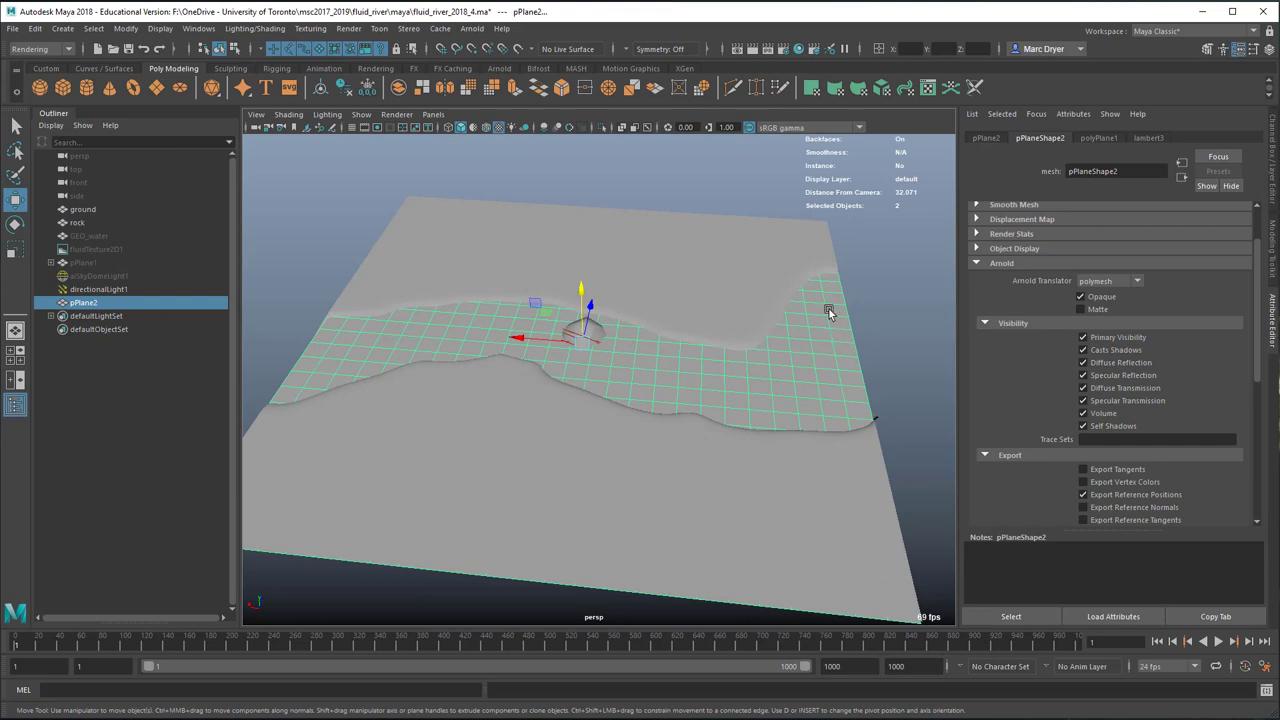
alt+drag(669, 286, 706, 289)
- Delete the construction history of the new water plane
click(986, 138)
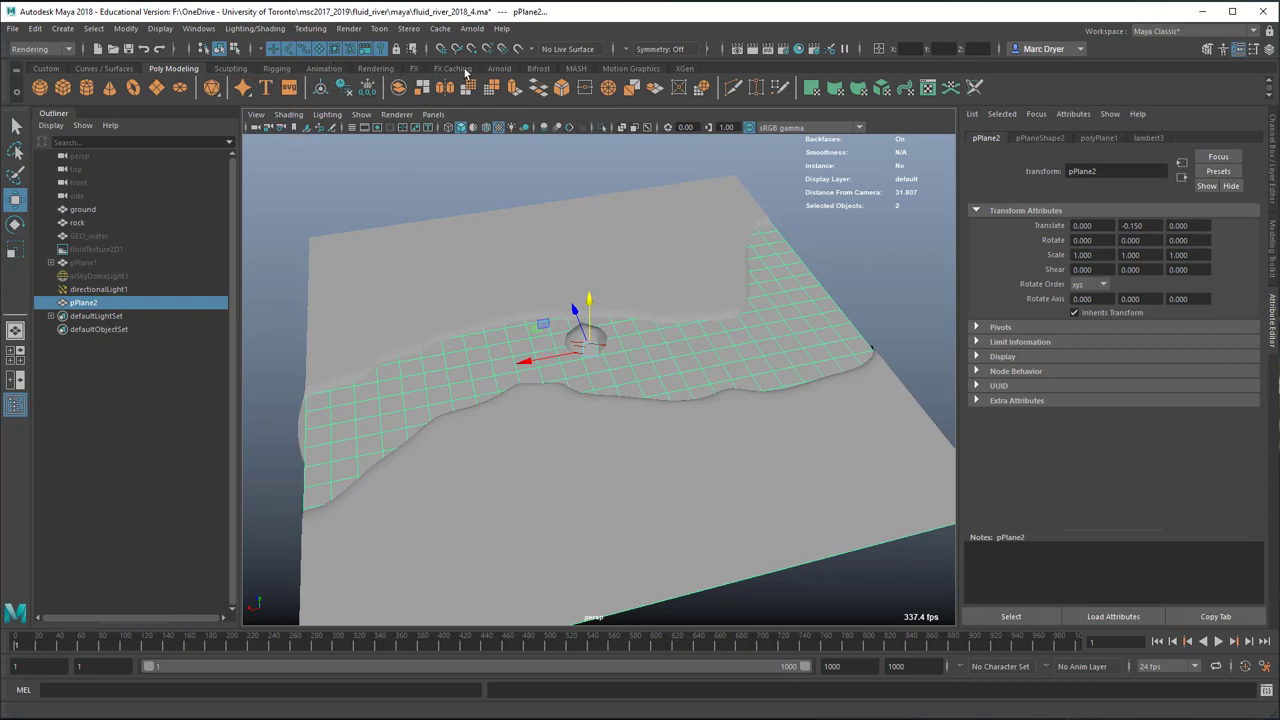
click(46, 68)
click(40, 88)
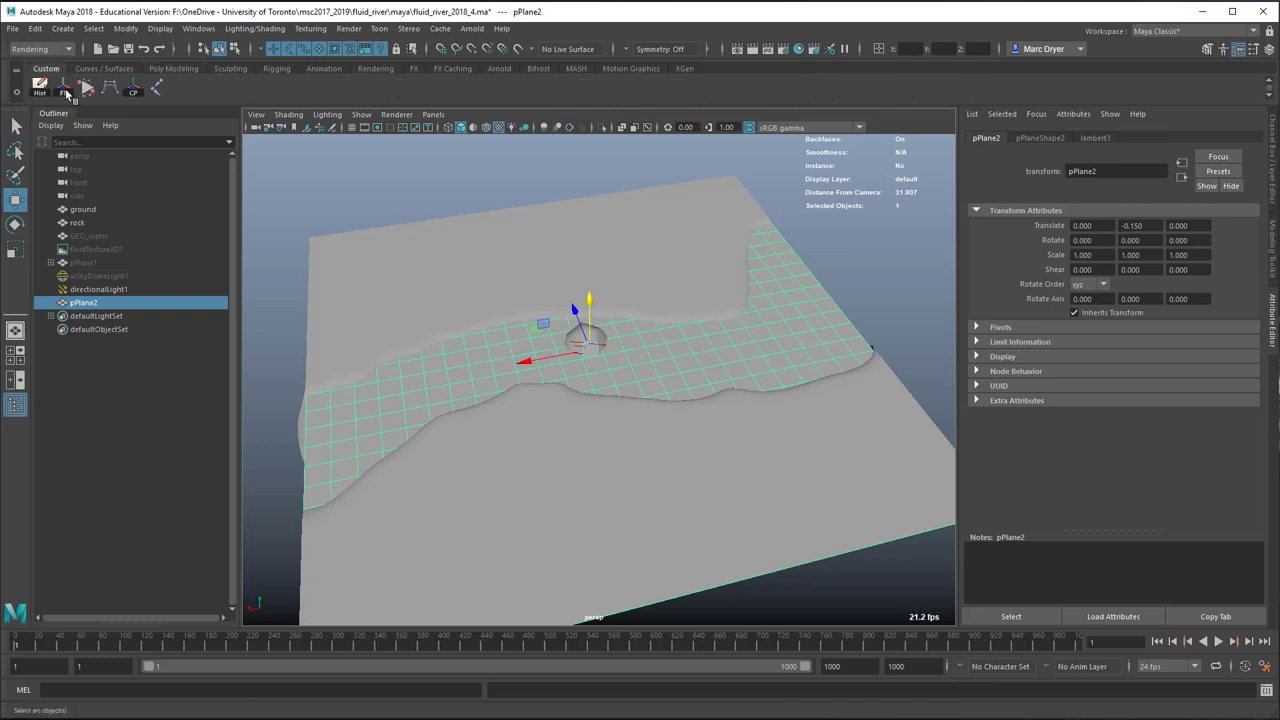
- Freeze the water plane's transformations and rename its Lambert material to dummy_river_SHADER
click(63, 88)
alt+drag(428, 271, 417, 271)
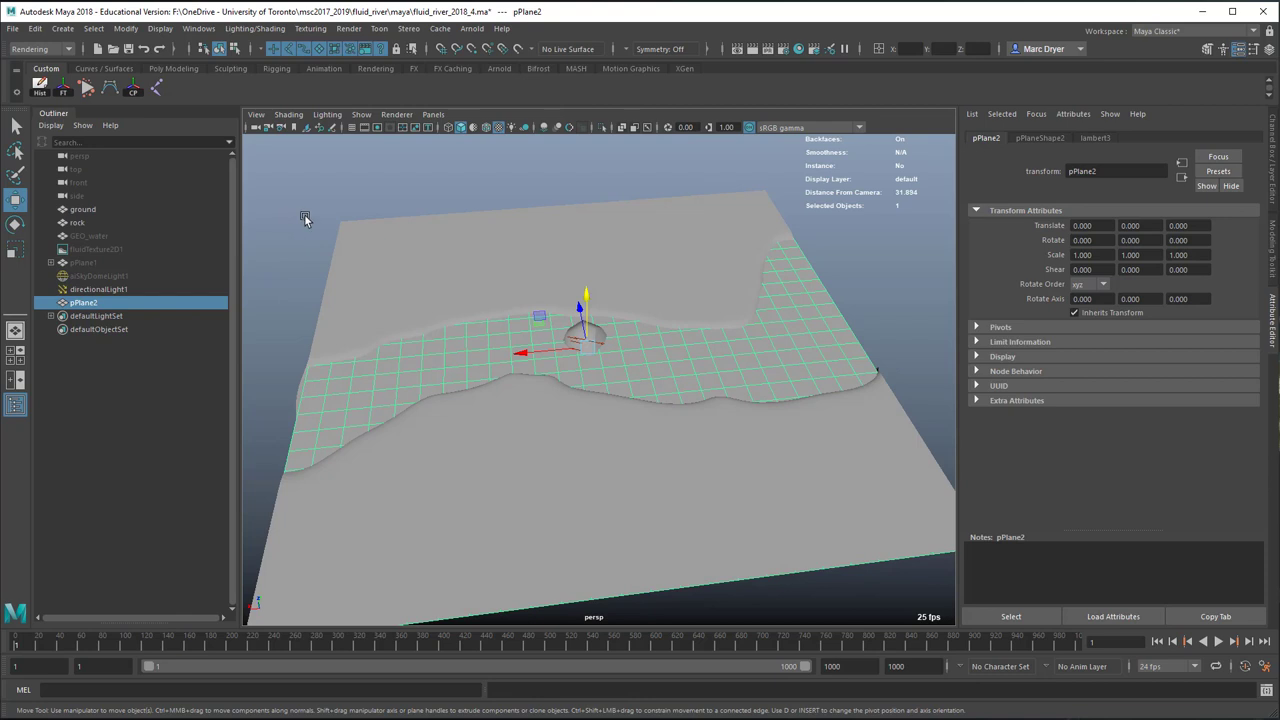
click(1094, 138)
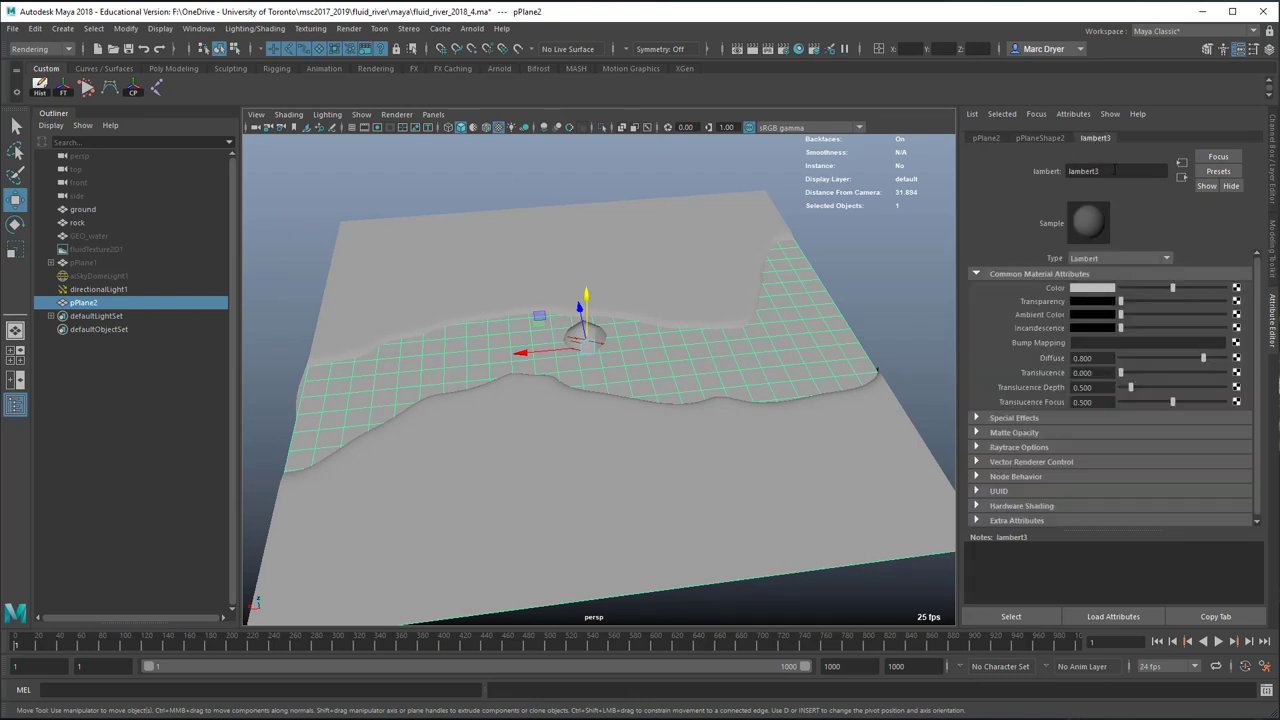
text(dummy_river_SHADER)
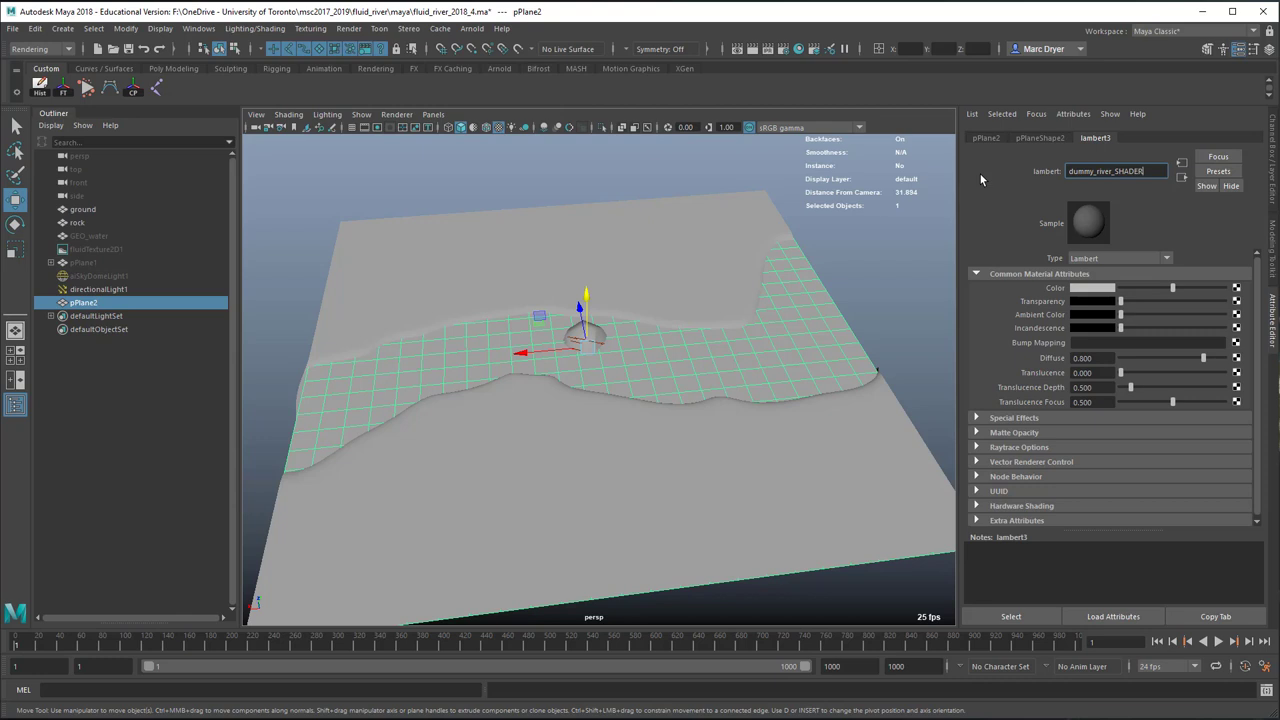
key(Return)
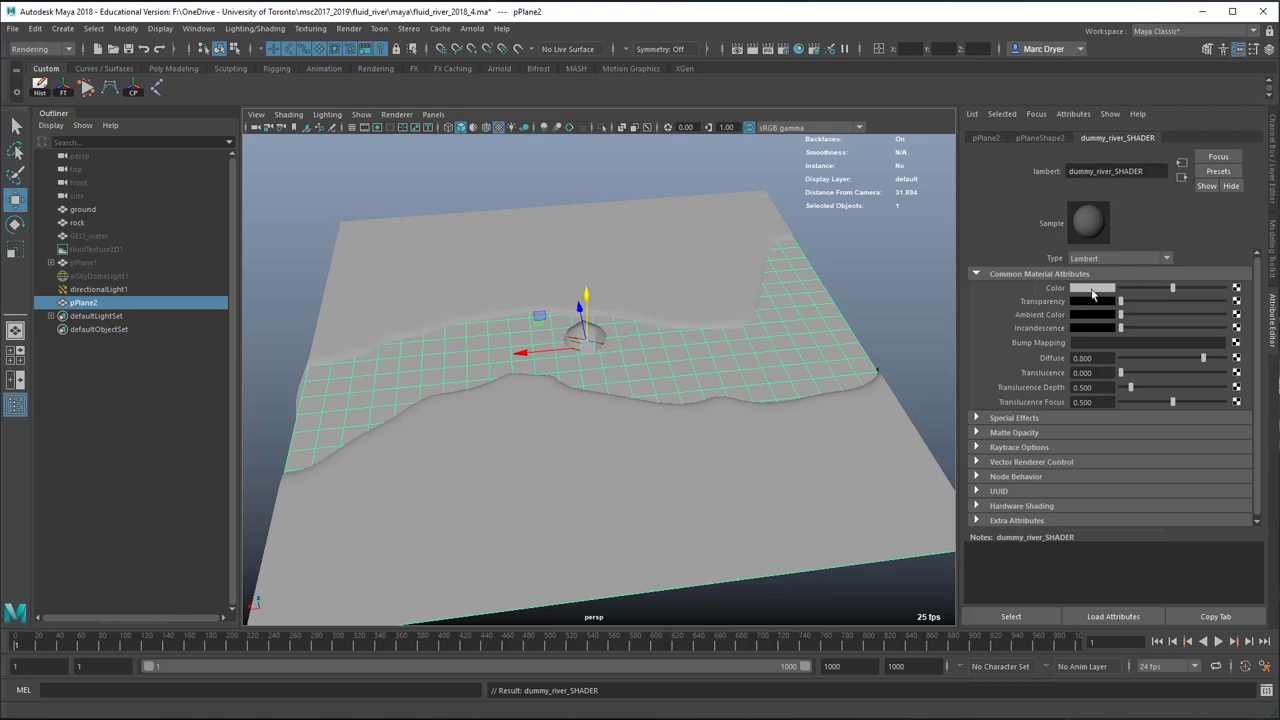
- Map a Fluid Texture 2D to the Color attribute of dummy_river_SHADER
click(1236, 288)
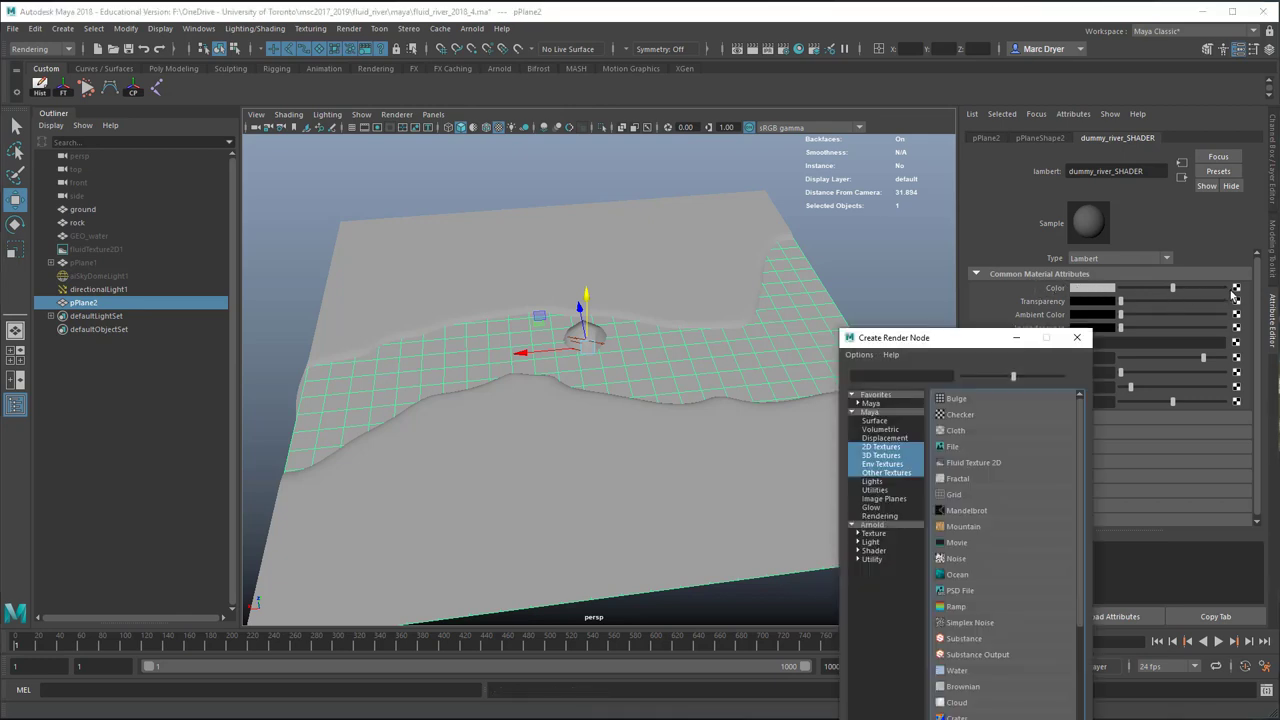
drag(990, 333, 707, 144)
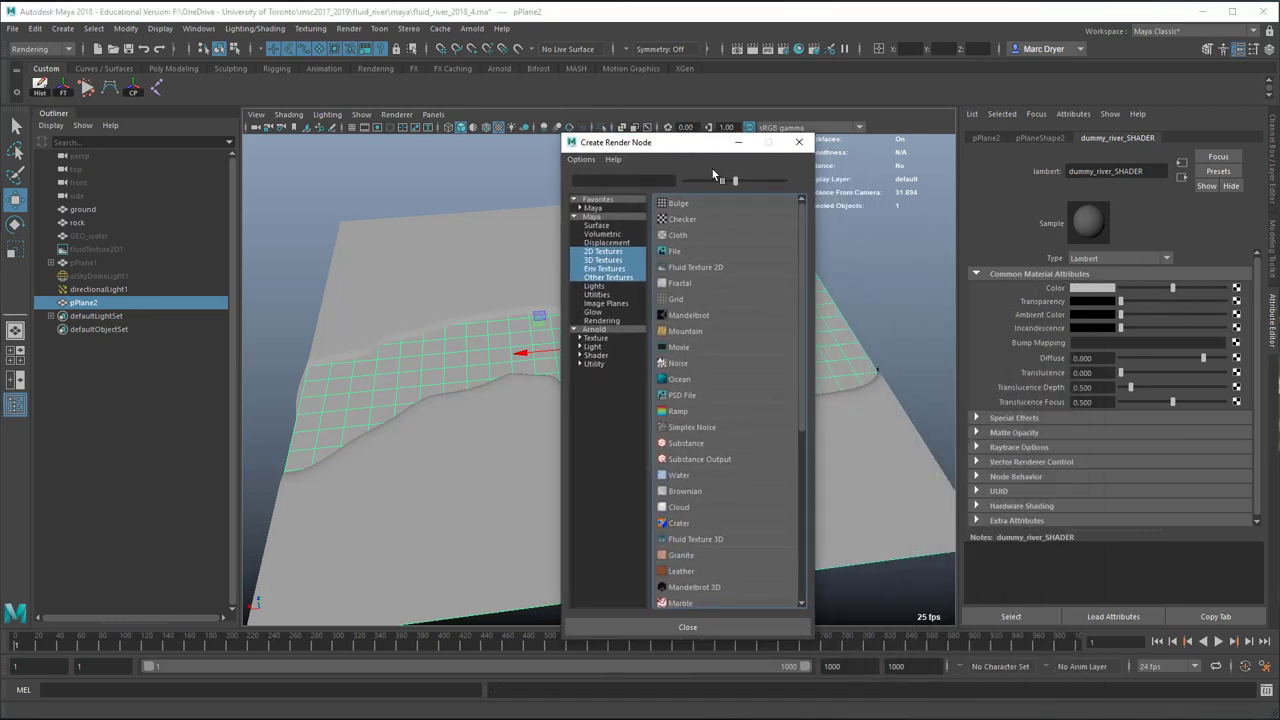
click(610, 251)
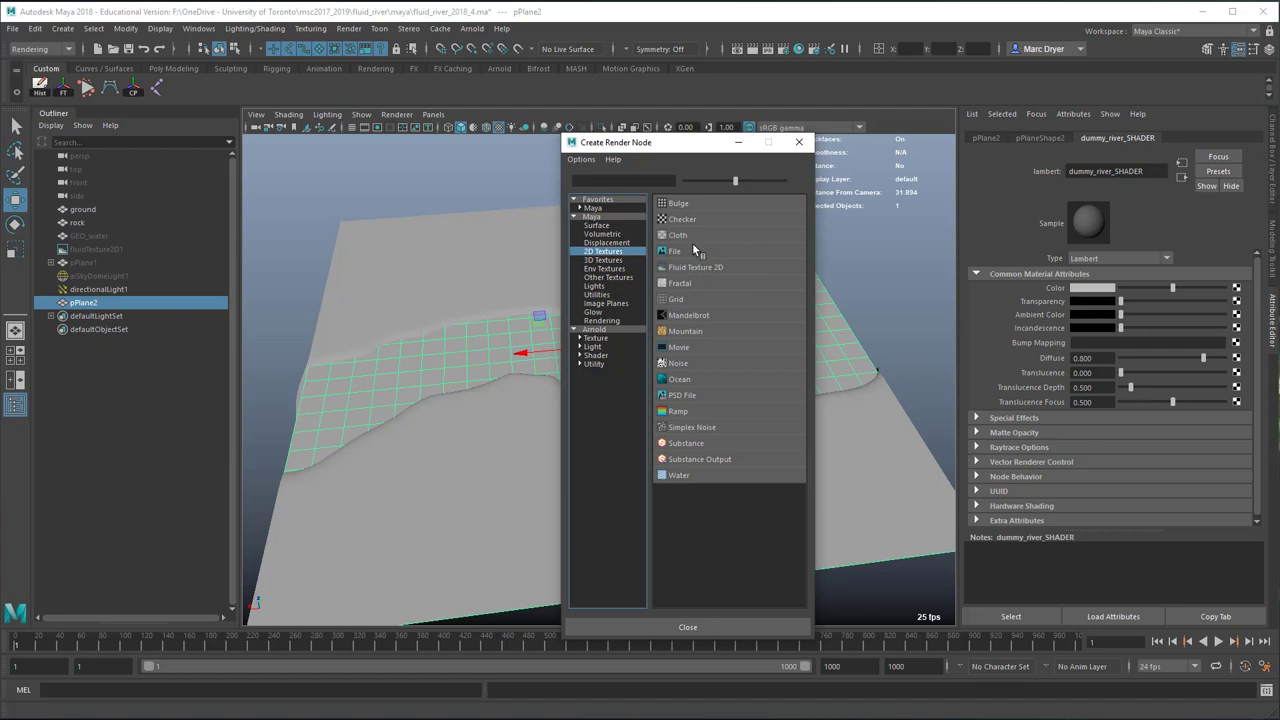
drag(649, 145, 277, 120)
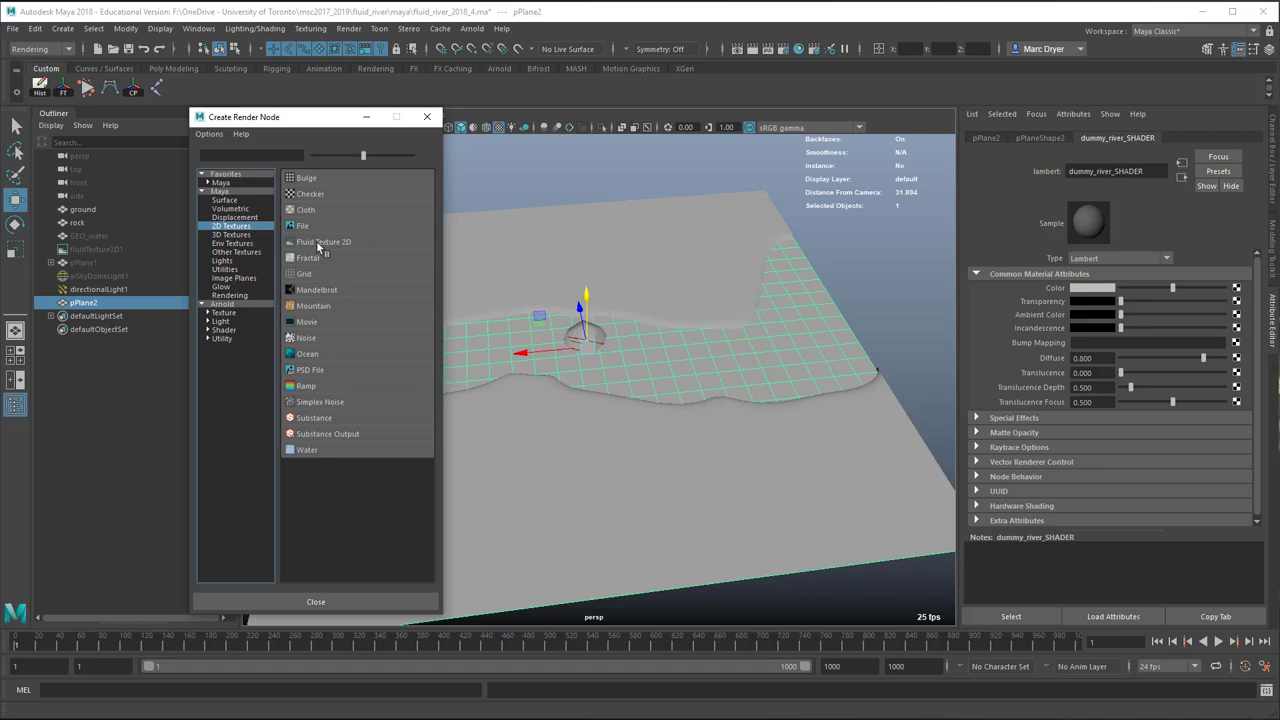
click(237, 236)
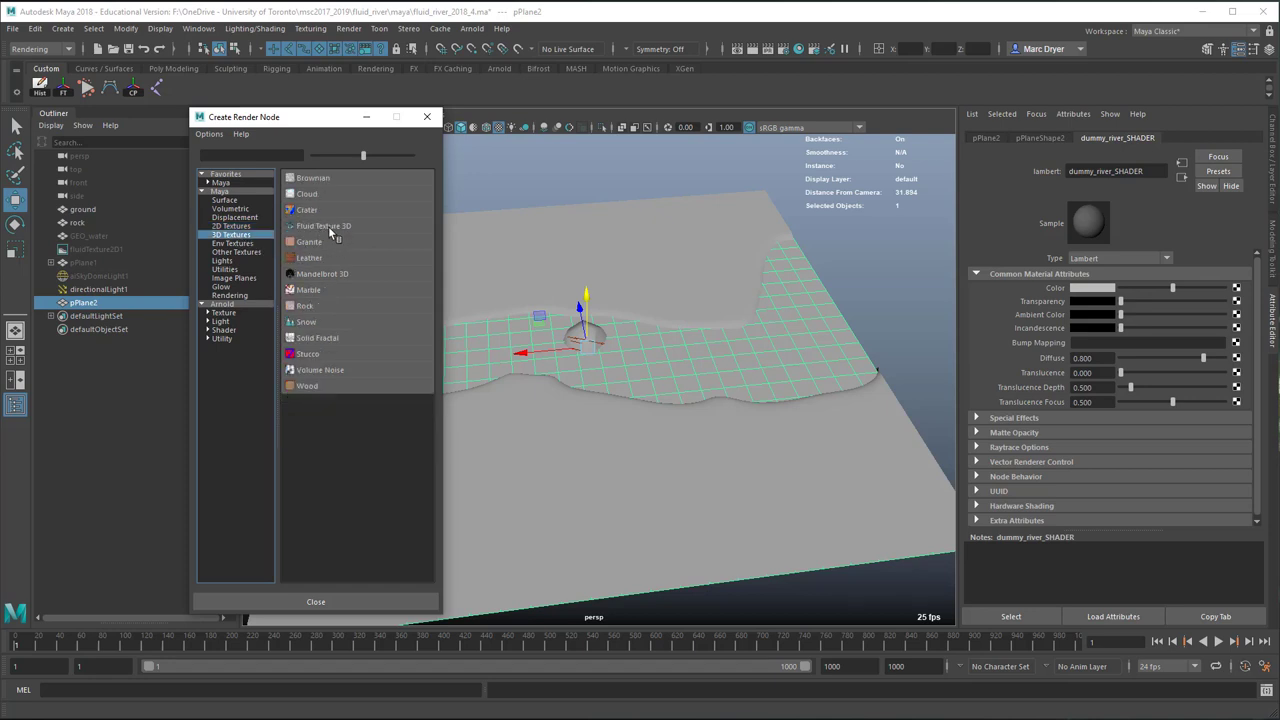
click(240, 227)
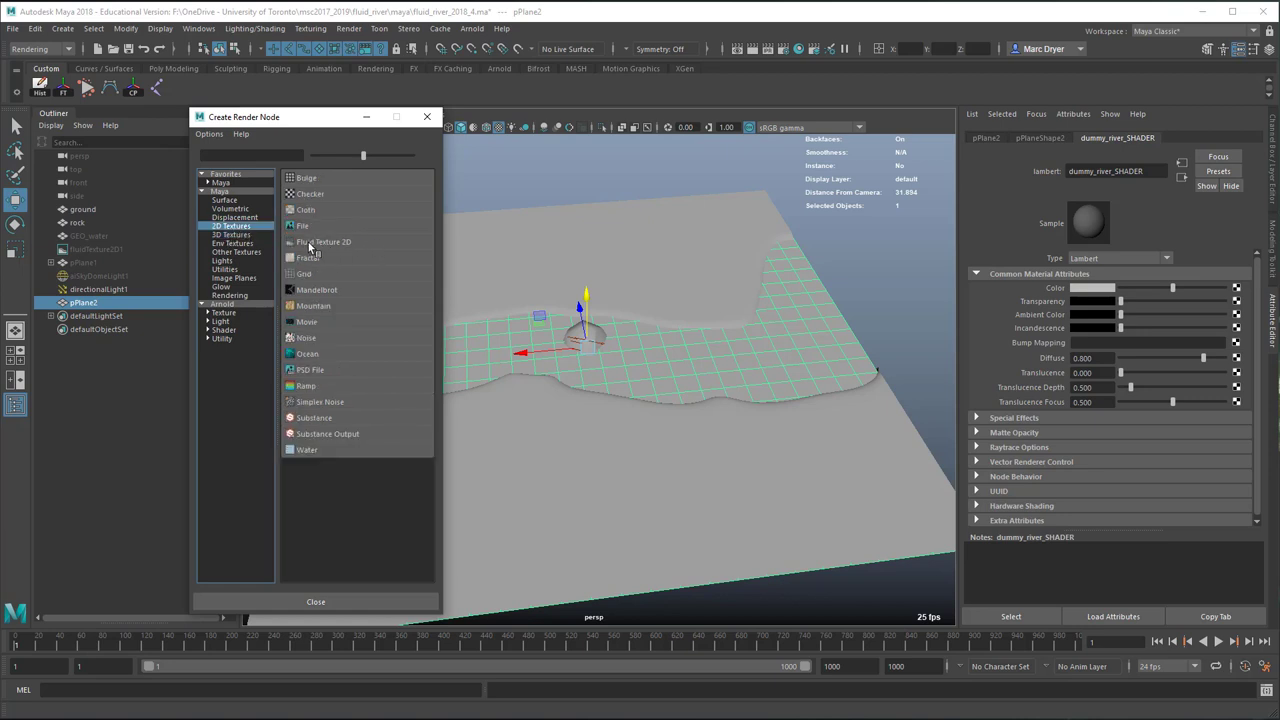
click(320, 244)
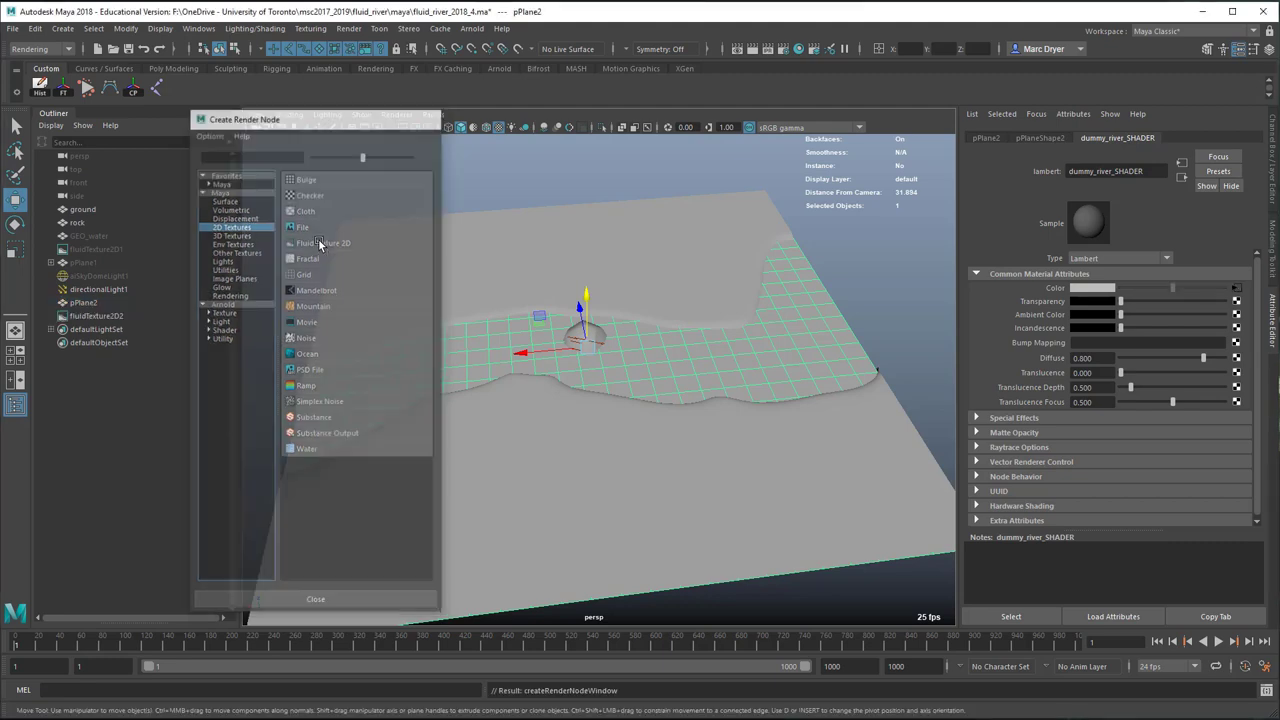
- Set the new 2D fluid texture container's size to 25 by 25 to match the water plane
alt+drag(443, 349, 538, 336)
alt+right_drag(538, 336, 608, 333)
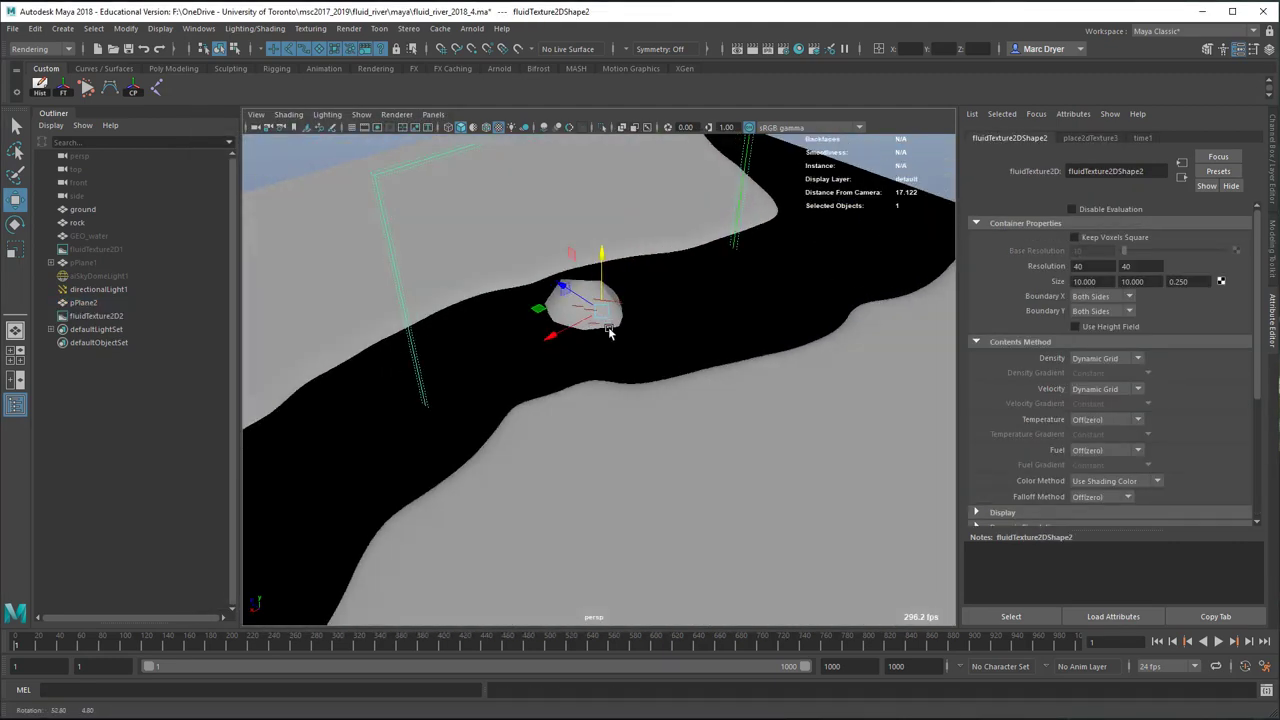
alt+drag(608, 333, 635, 358)
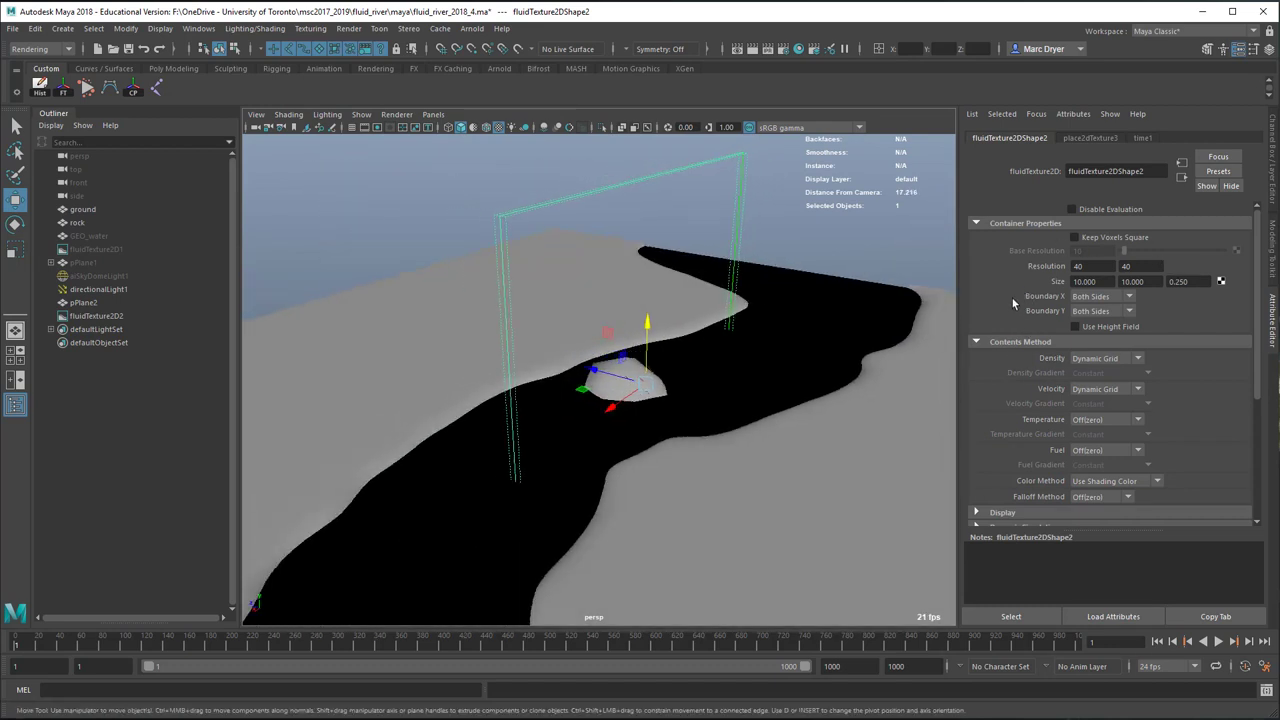
click(1085, 281)
text(25)
key(Tab)
text(25)
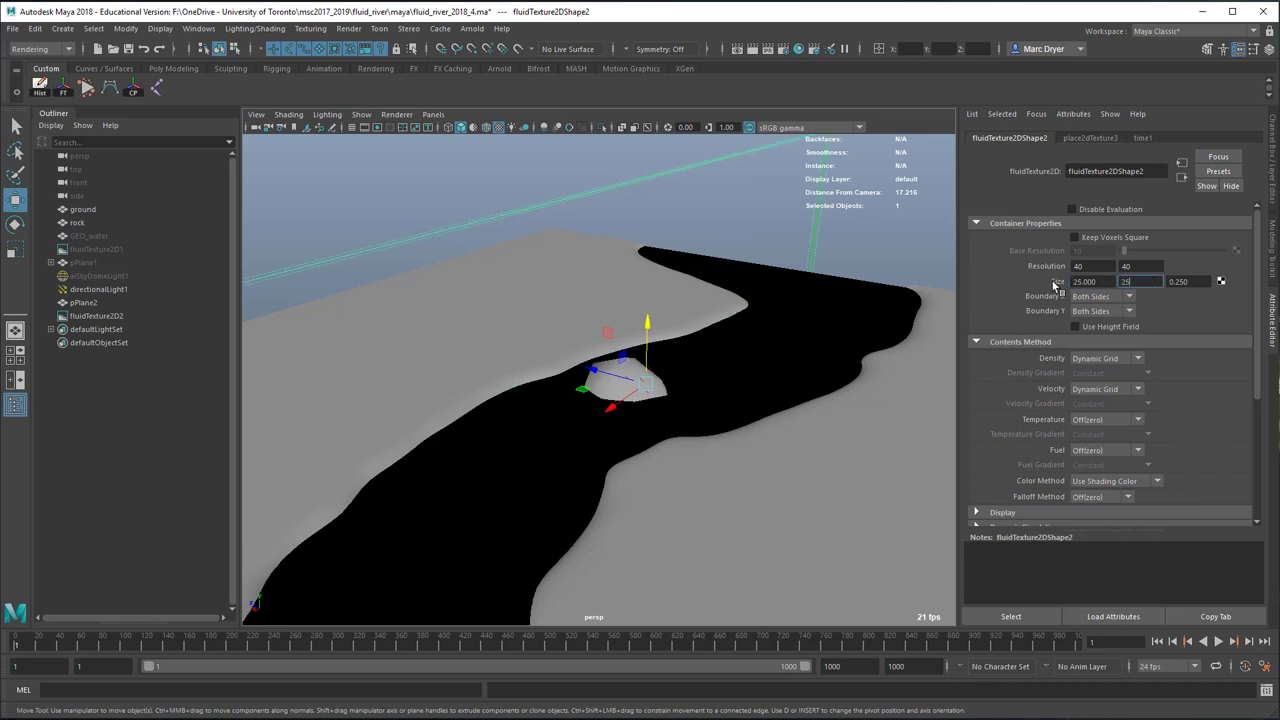
key(Return)
- Set the fluid container's Rotate X to 90 so it lies flat over the ground
alt+right_drag(726, 363, 486, 346)
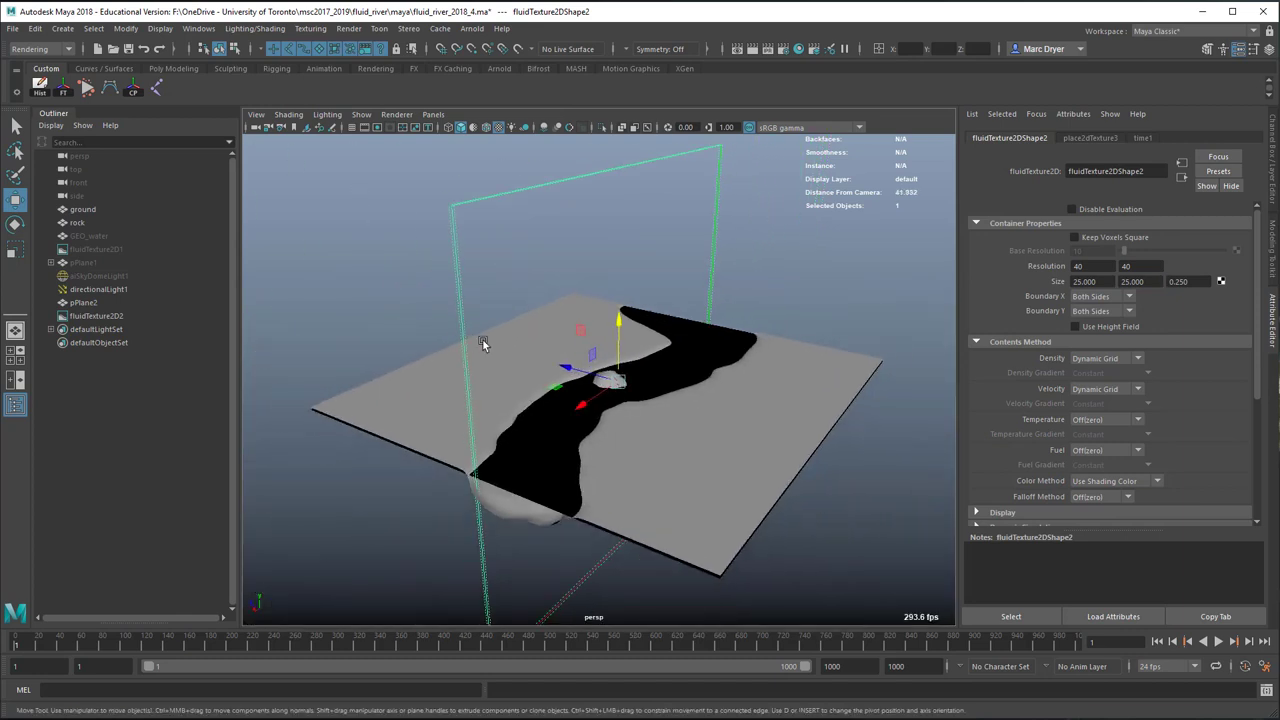
alt+drag(486, 346, 562, 386)
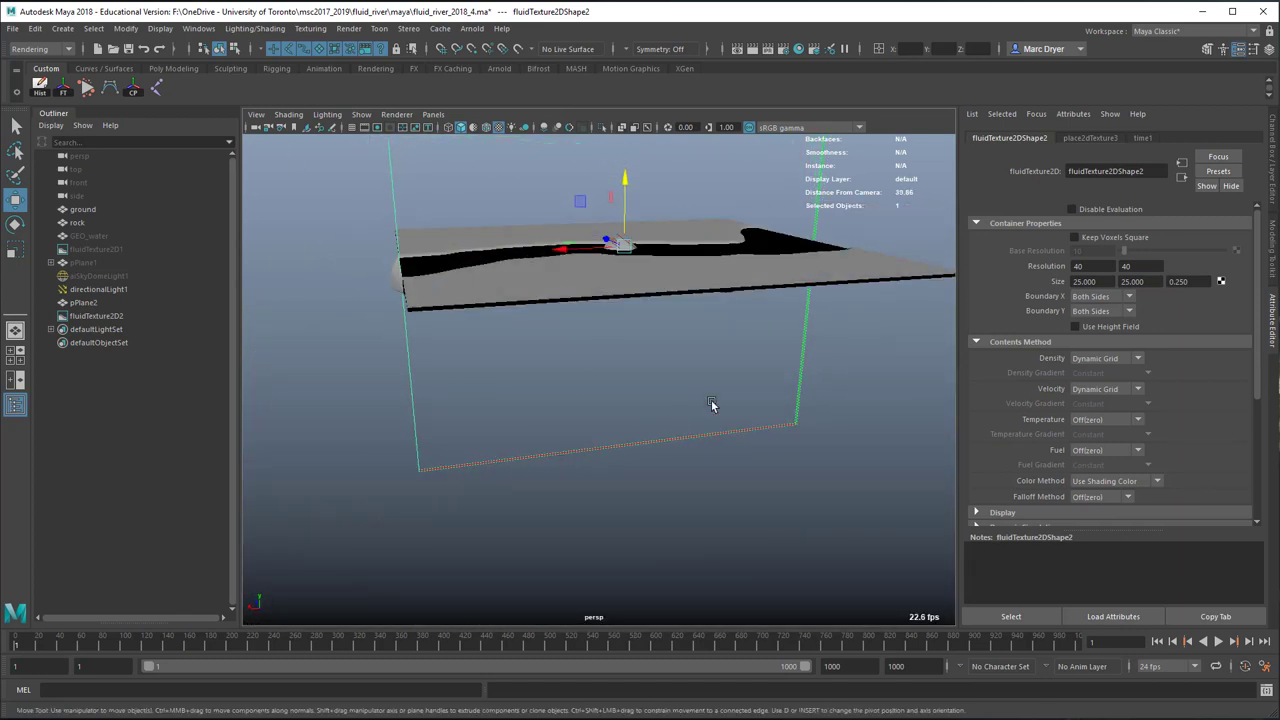
alt+drag(712, 404, 586, 534)
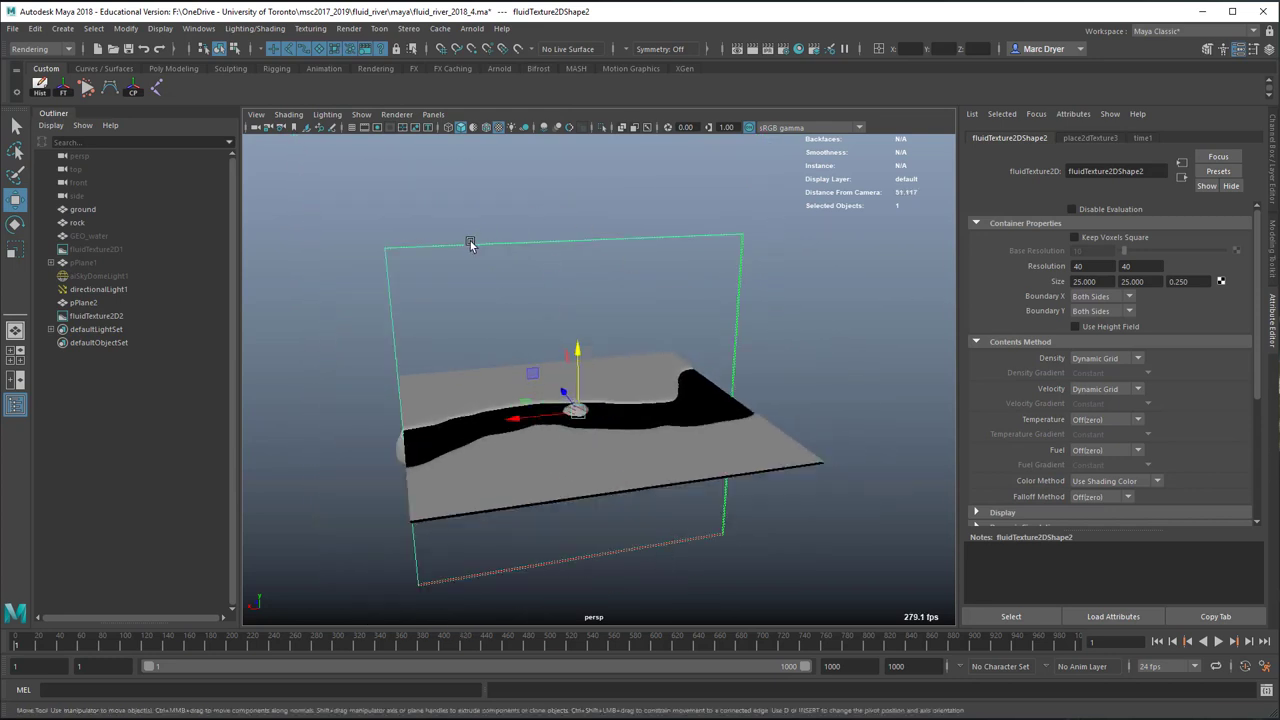
alt+drag(520, 242, 558, 300)
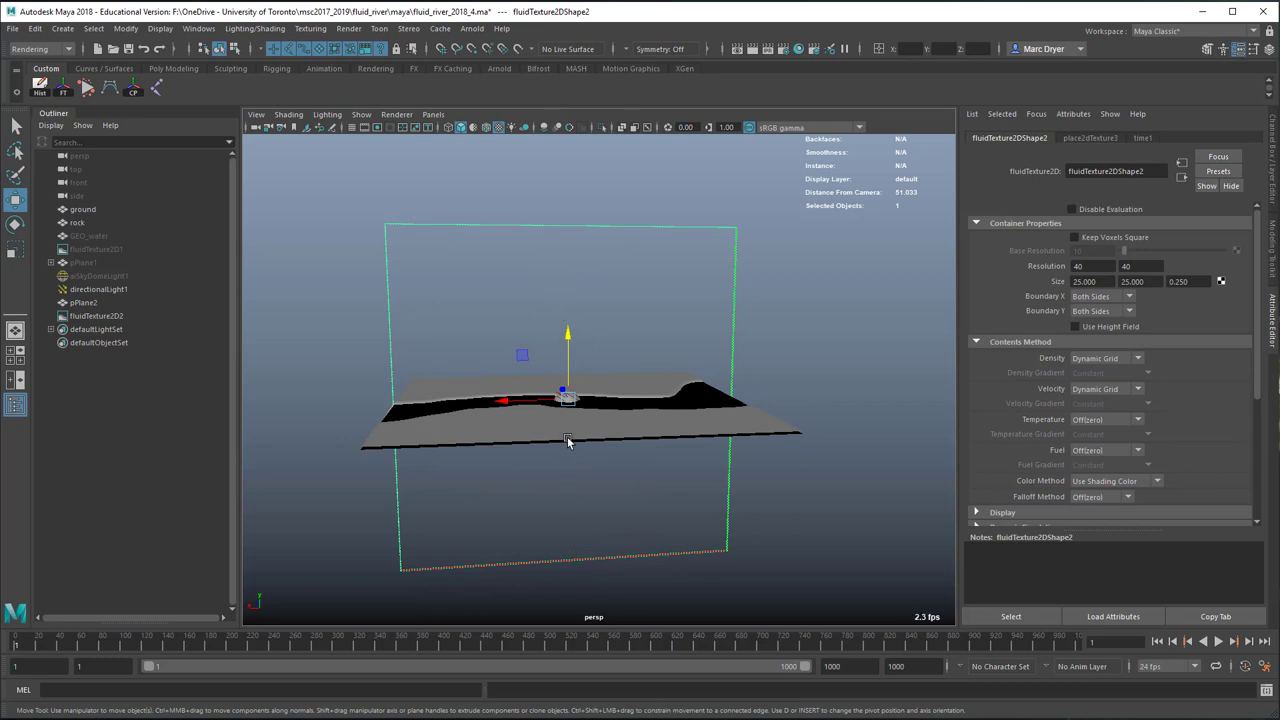
mouse_move(573, 469)
alt+mouse_down()
mouse_move(570, 503)
mouse_move(588, 457)
alt+mouse_up()
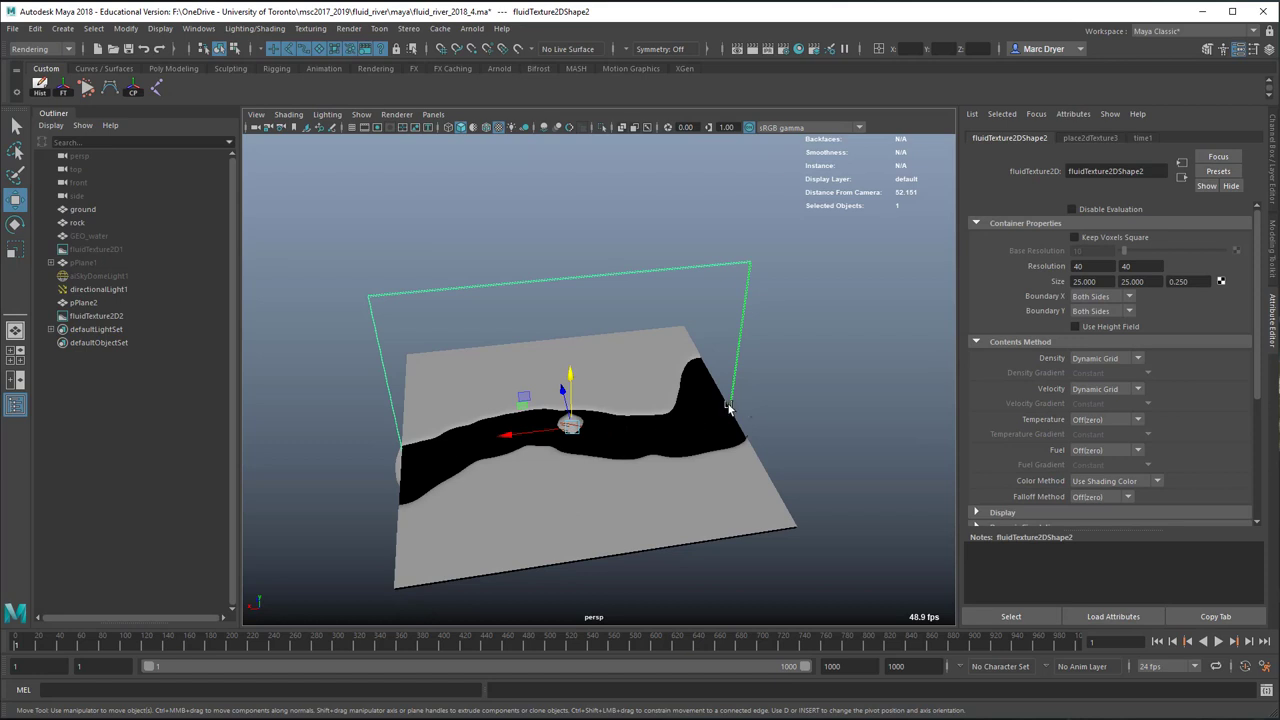
key(e)
click(1272, 168)
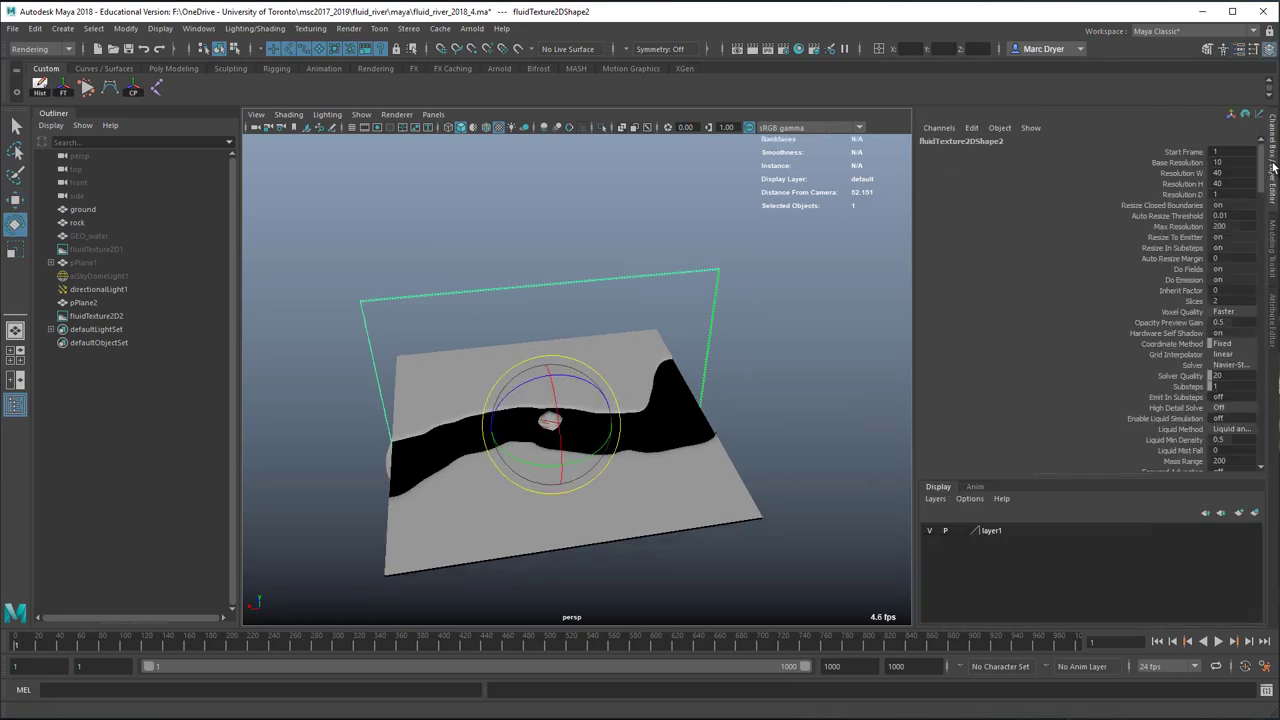
key(Up)
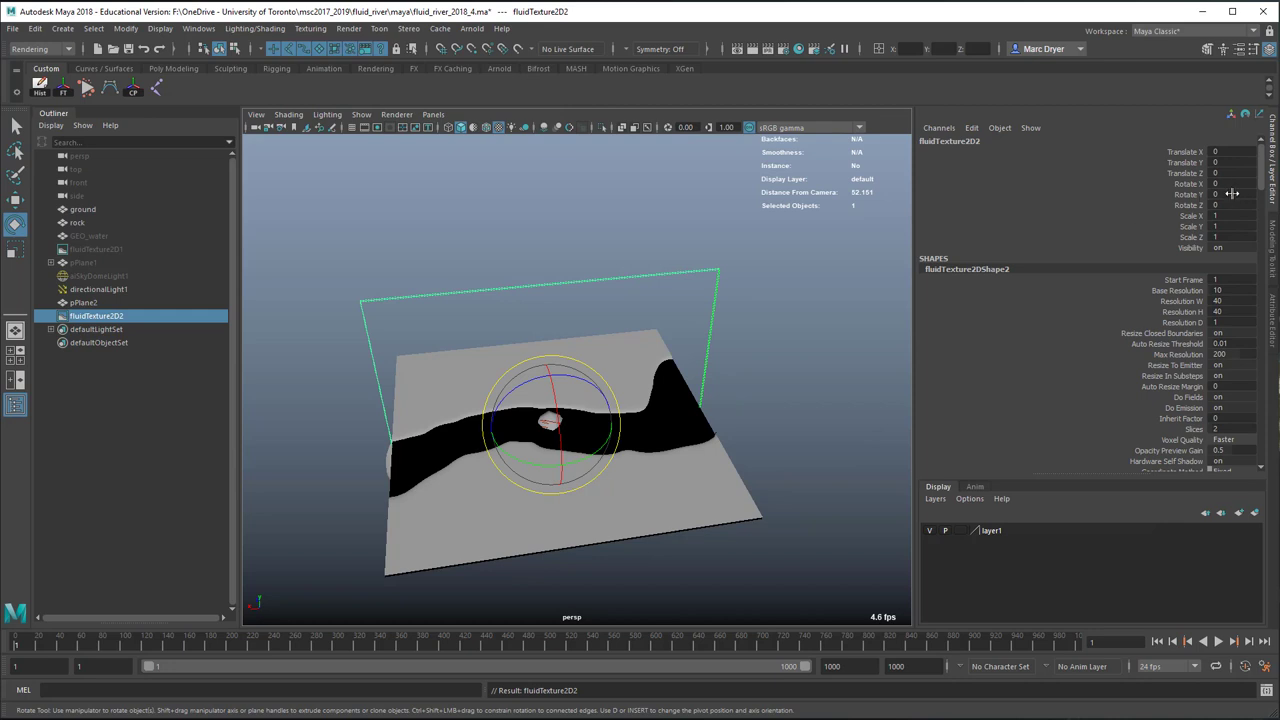
click(1236, 183)
text(90)
key(Return)
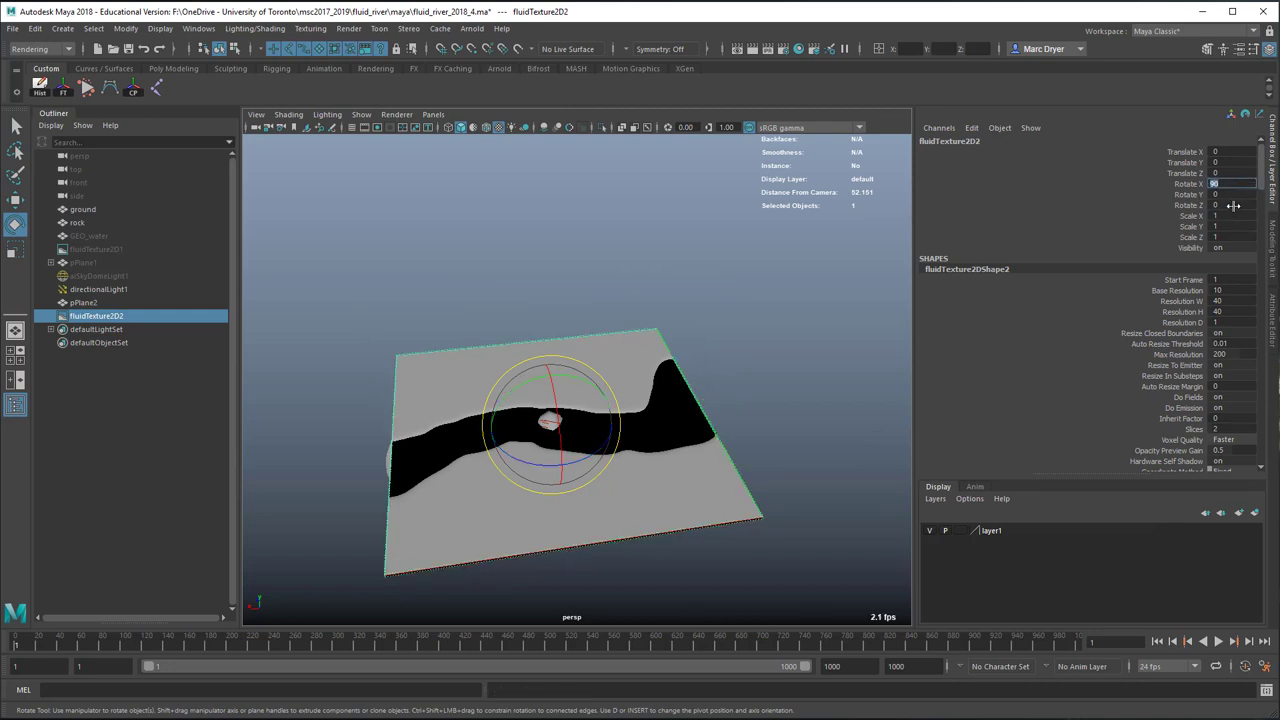
- Set the fluid container's Rotate Y to 90 so its base edge faces the river's end
click(1229, 196)
text(-90)
key(Return)
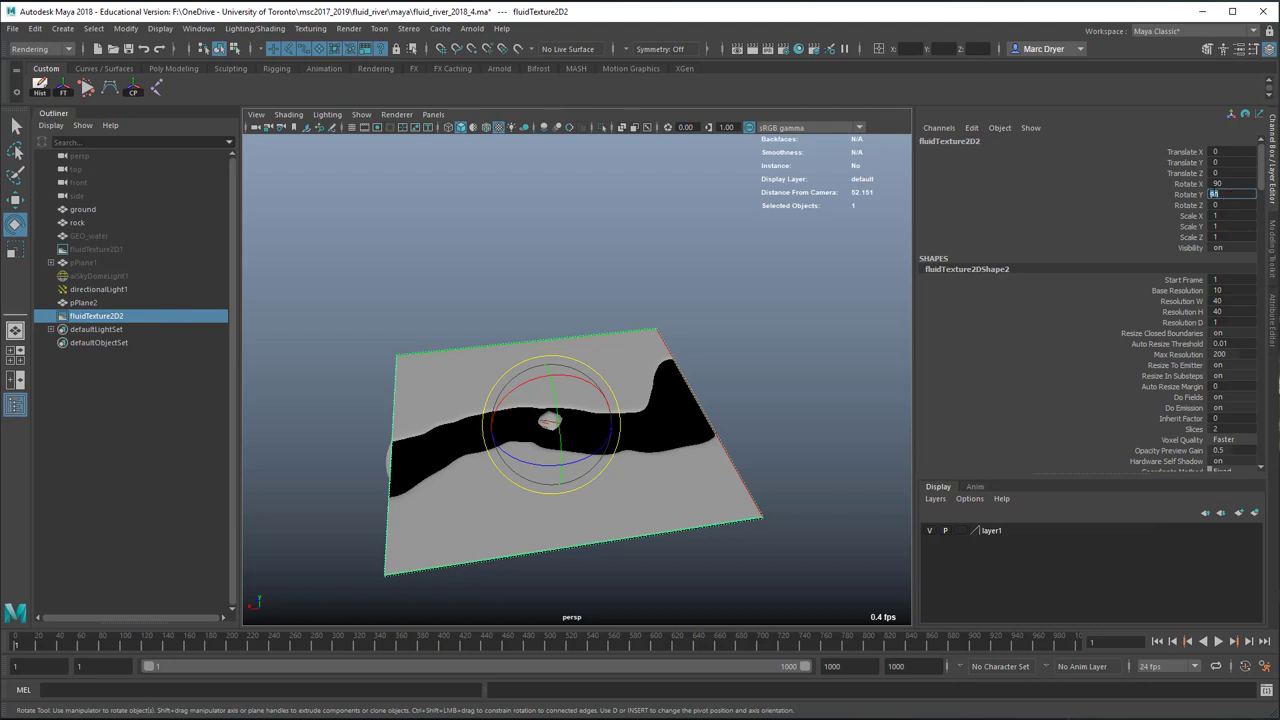
- Inspect the container's alignment with the river, play the simulation briefly, and return to the first frame
alt+drag(847, 368, 735, 403)
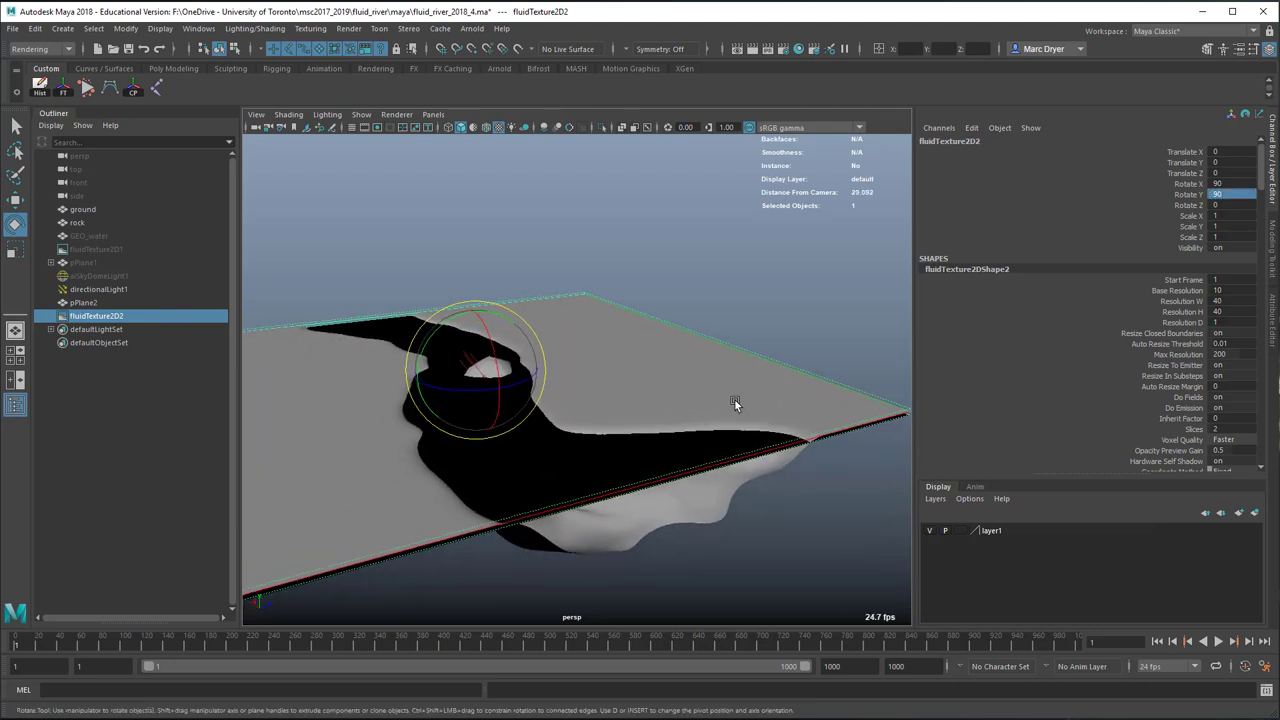
alt+drag(563, 508, 571, 505)
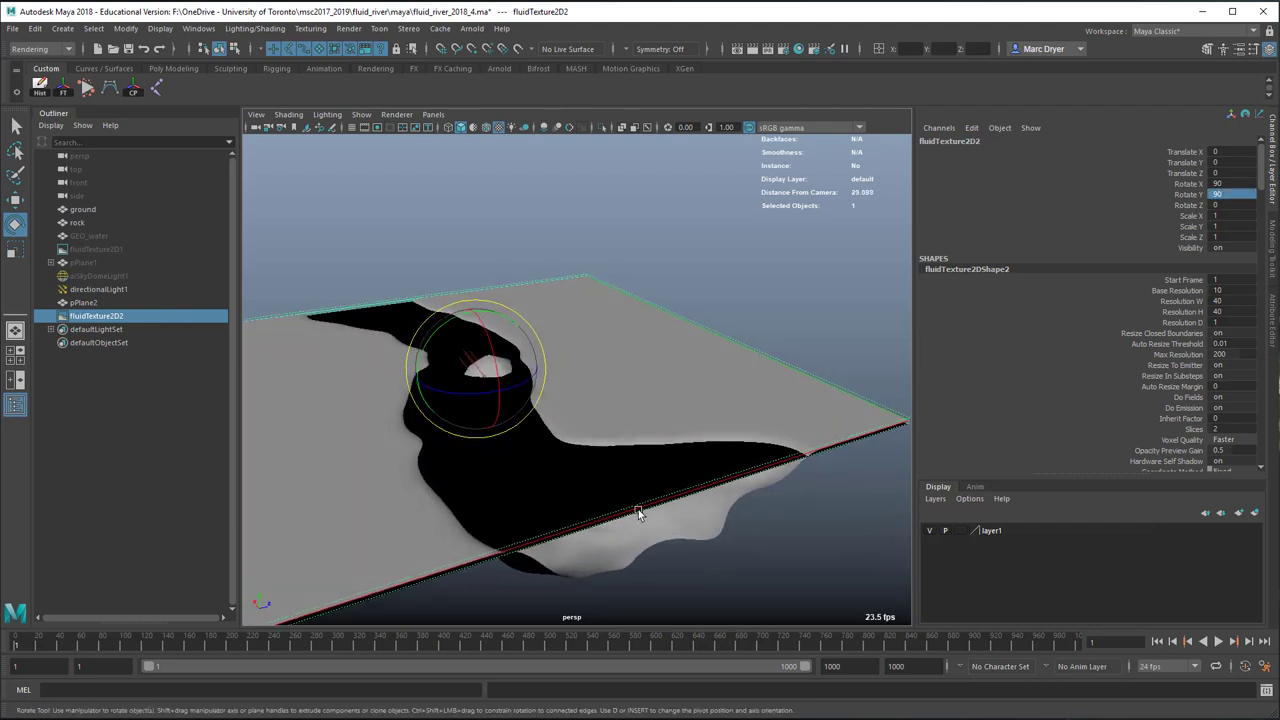
alt+drag(705, 493, 720, 386)
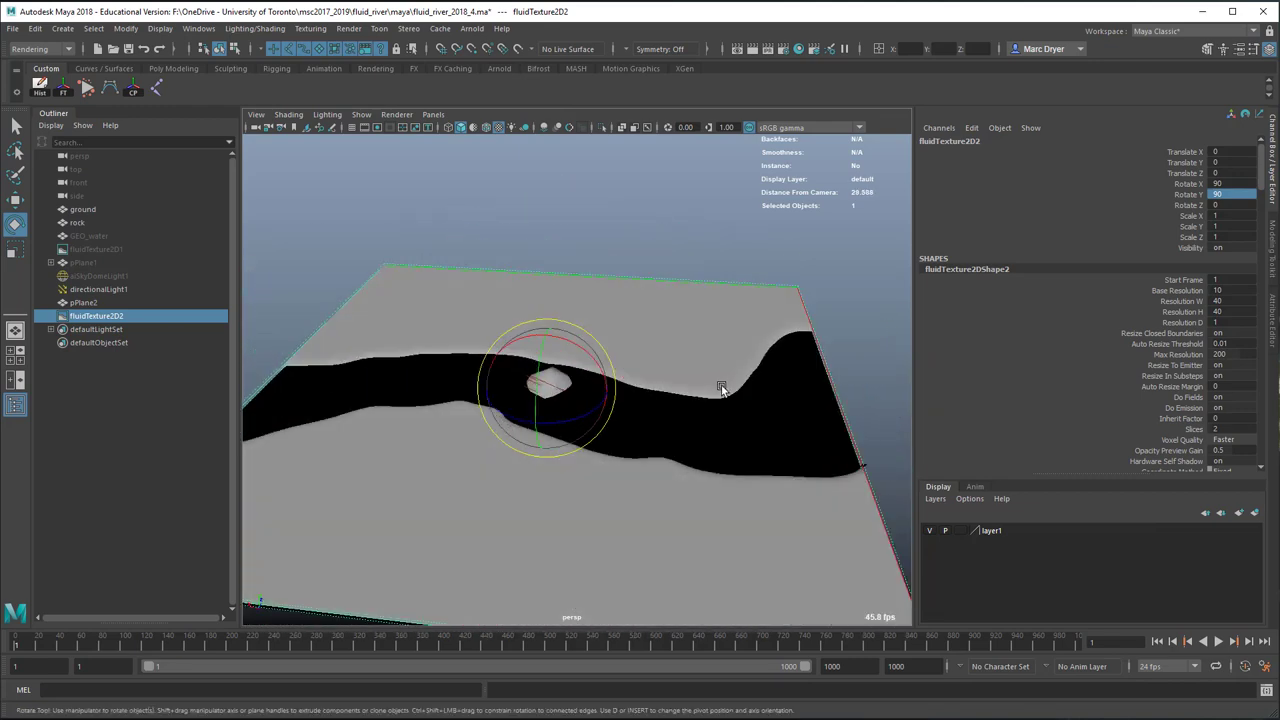
click(1219, 643)
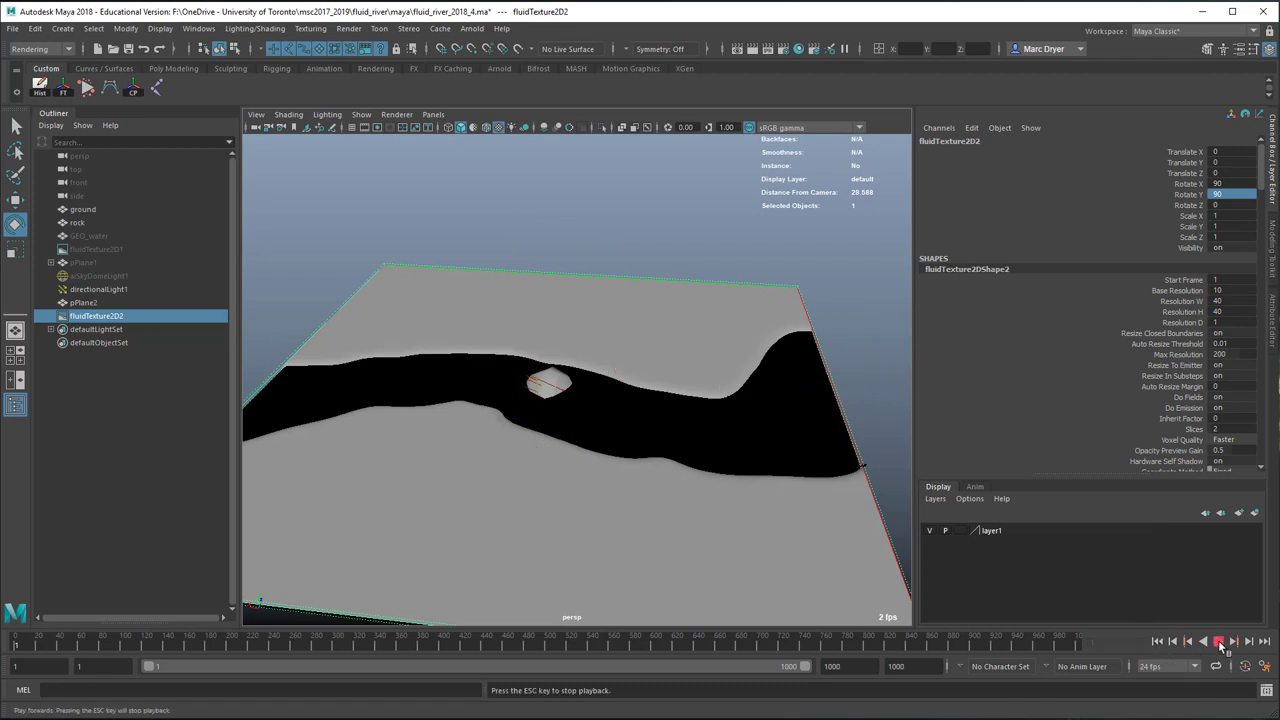
click(1219, 643)
click(1157, 641)
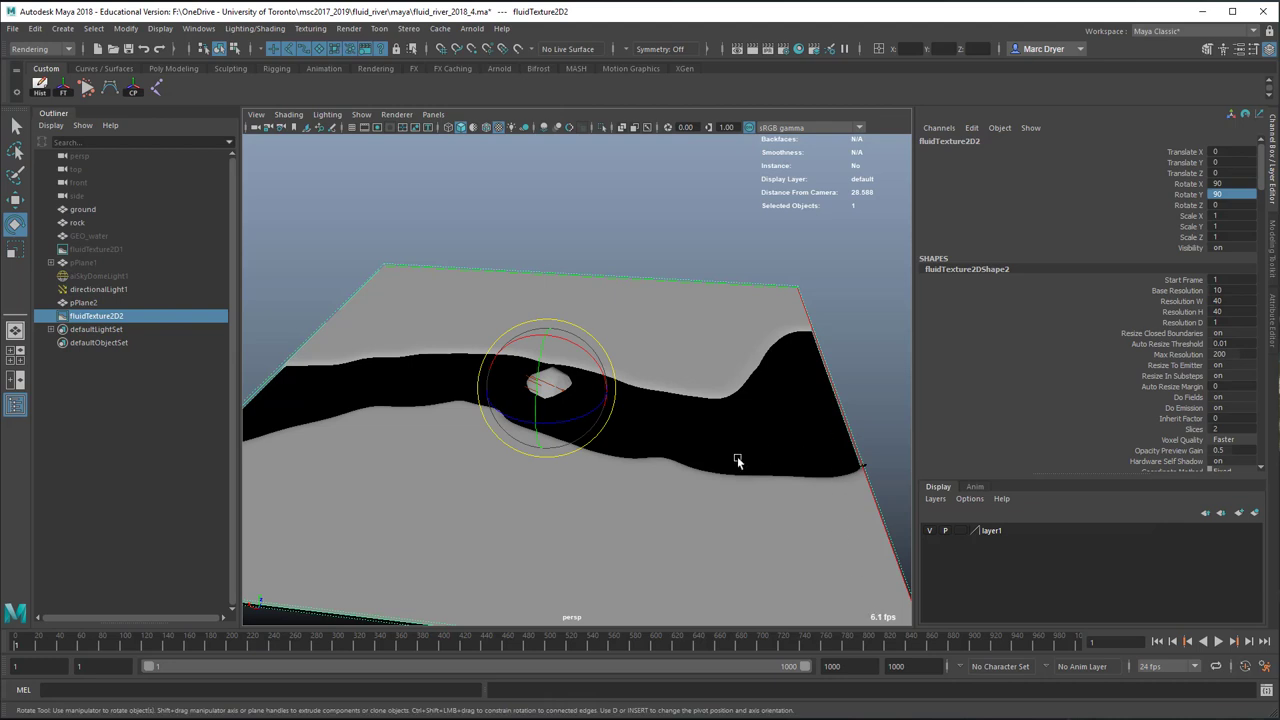
- Save the scene as a new file named fluid_river_2018_demo.ma
alt+drag(737, 457, 789, 453)
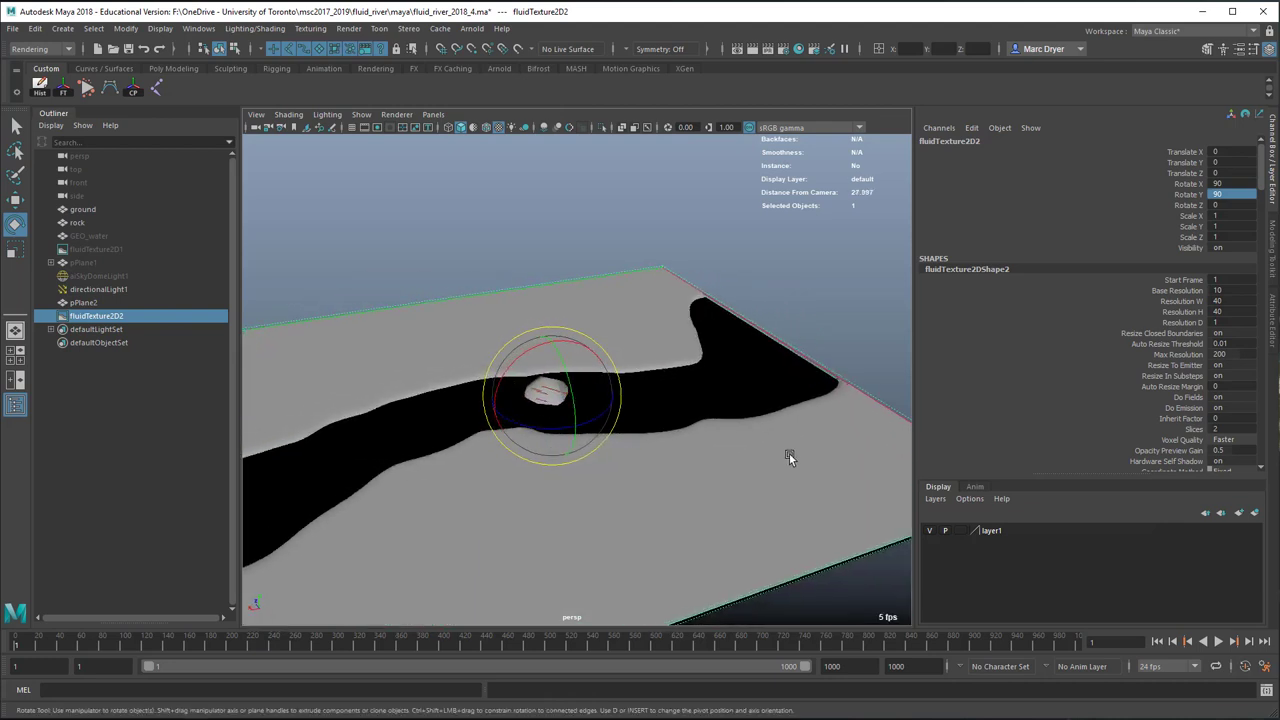
key(ctrl+shift+s)
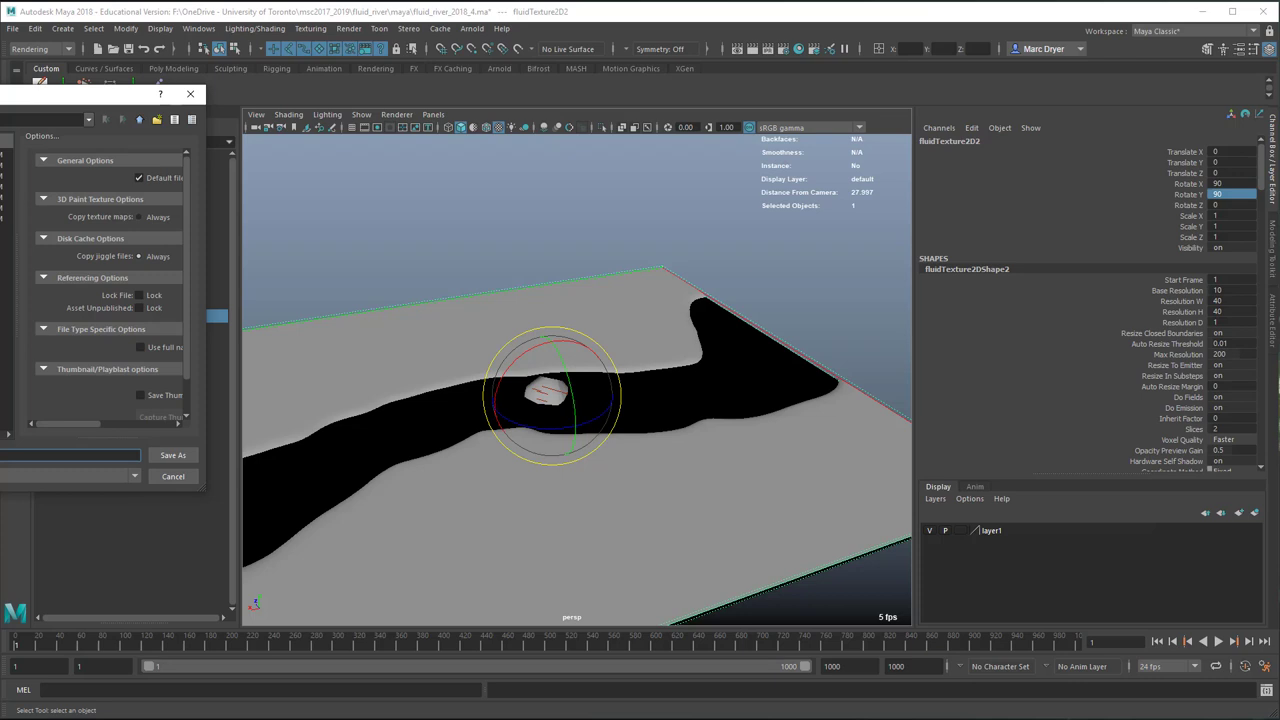
key(Return)
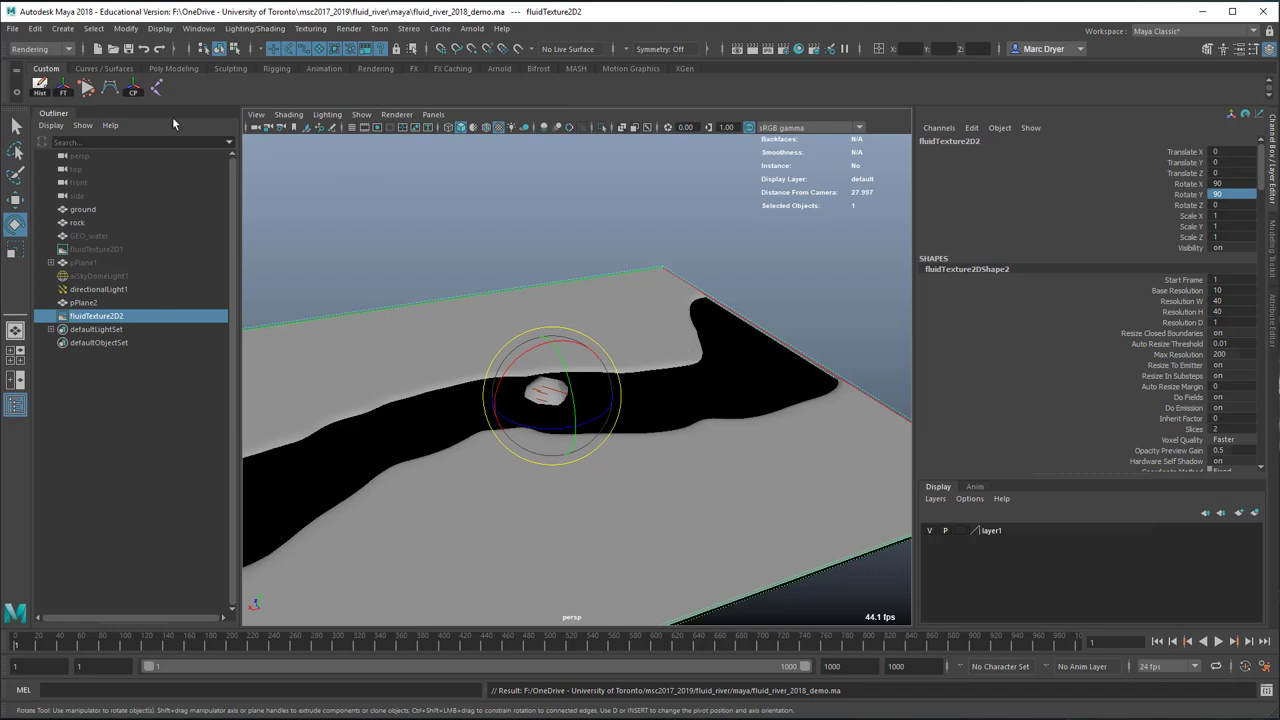
- Switch to the FX command set and review the options for adding or editing fluid contents
click(40, 48)
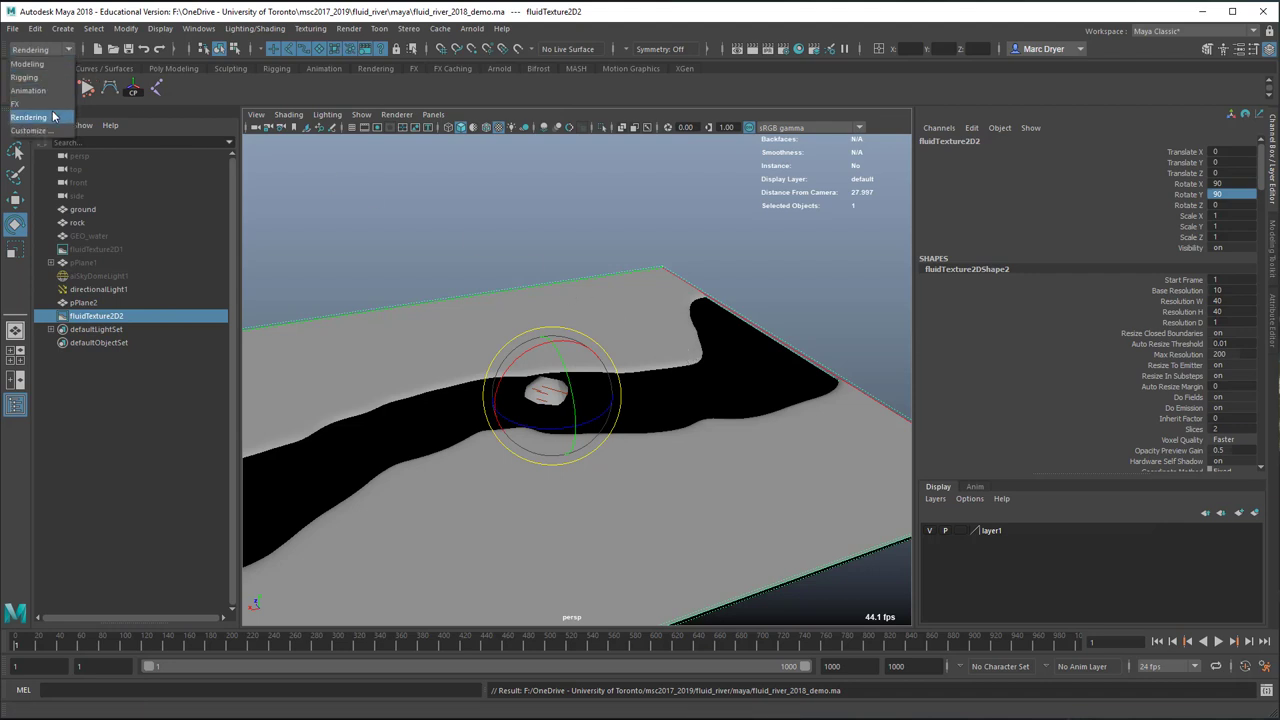
click(45, 103)
click(277, 29)
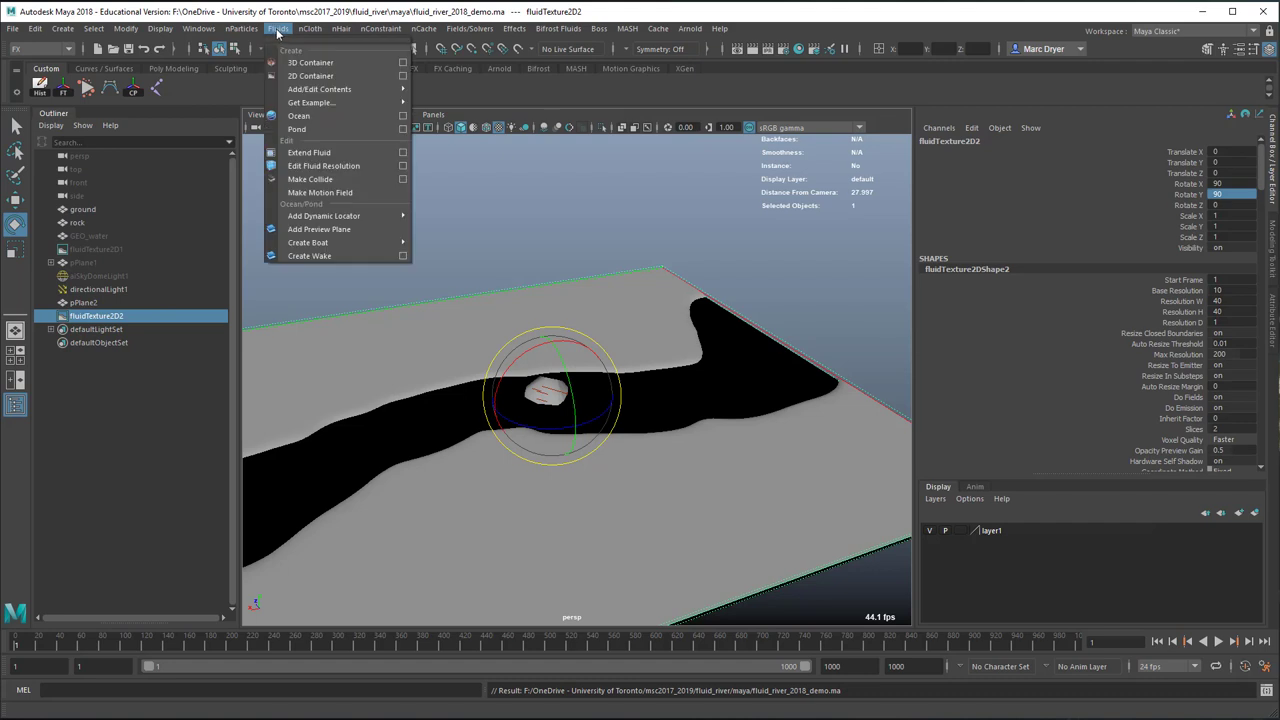
mouse_move(311, 93)
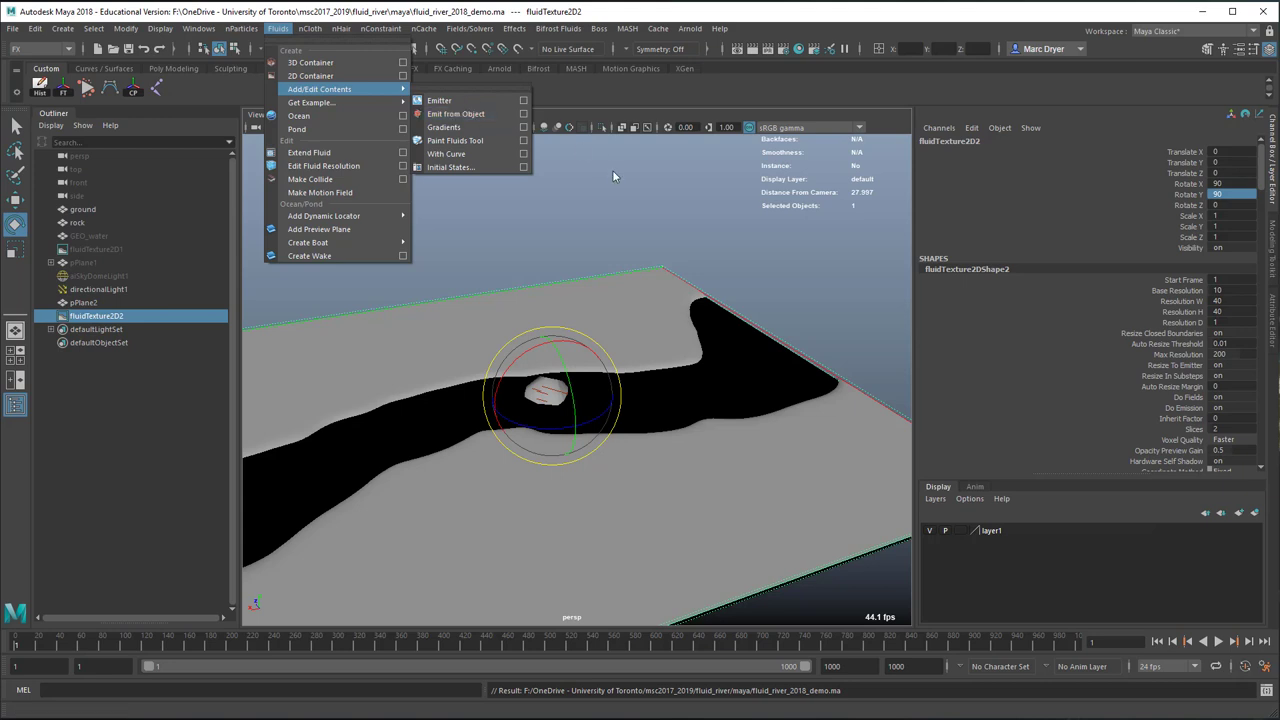
mouse_move(397, 102)
click(649, 191)
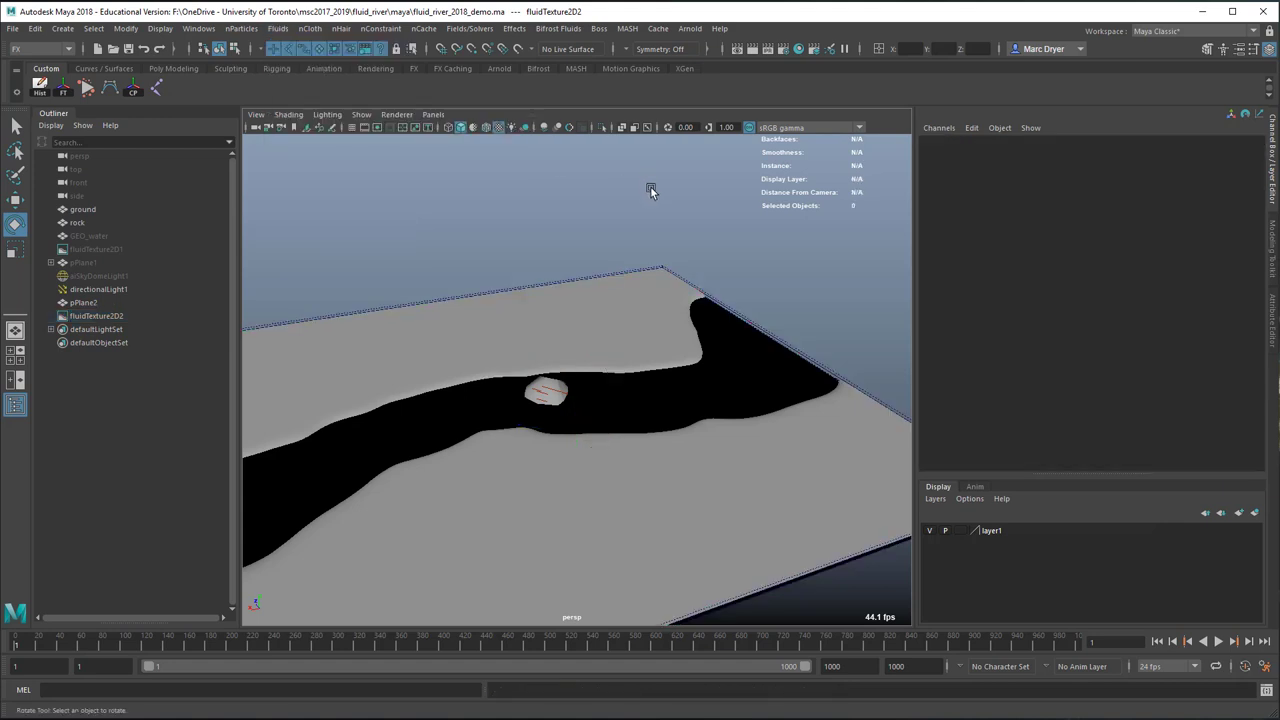
- Place a new polygon plane at the river's end, at Translate X about -11.9, standing upright with Rotate Z -90
alt+drag(649, 191, 625, 268)
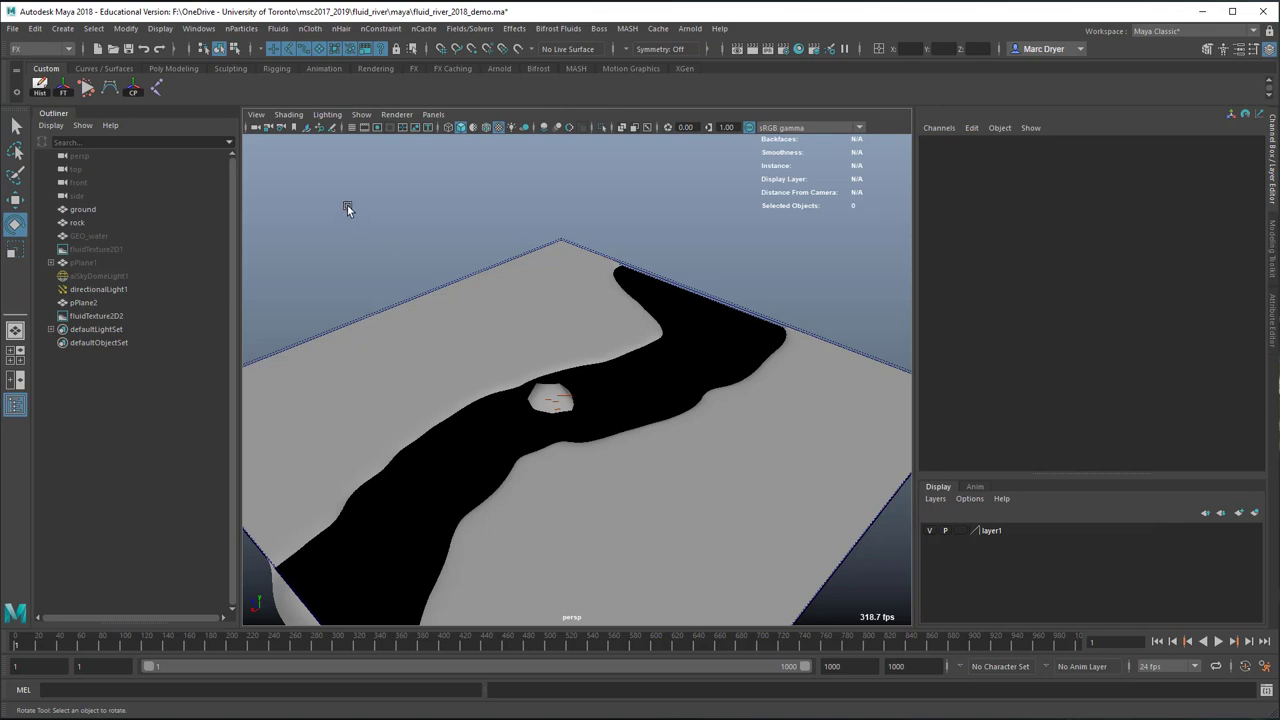
click(173, 68)
click(156, 88)
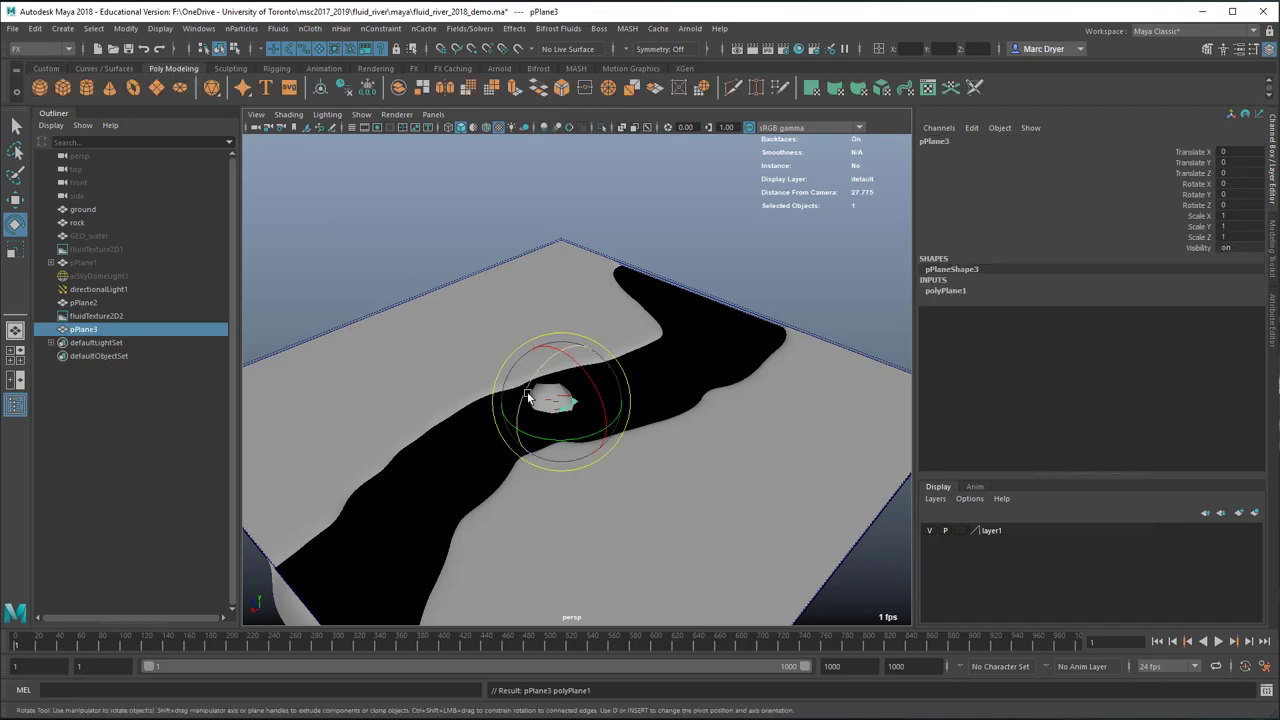
key(w)
drag(548, 402, 608, 314)
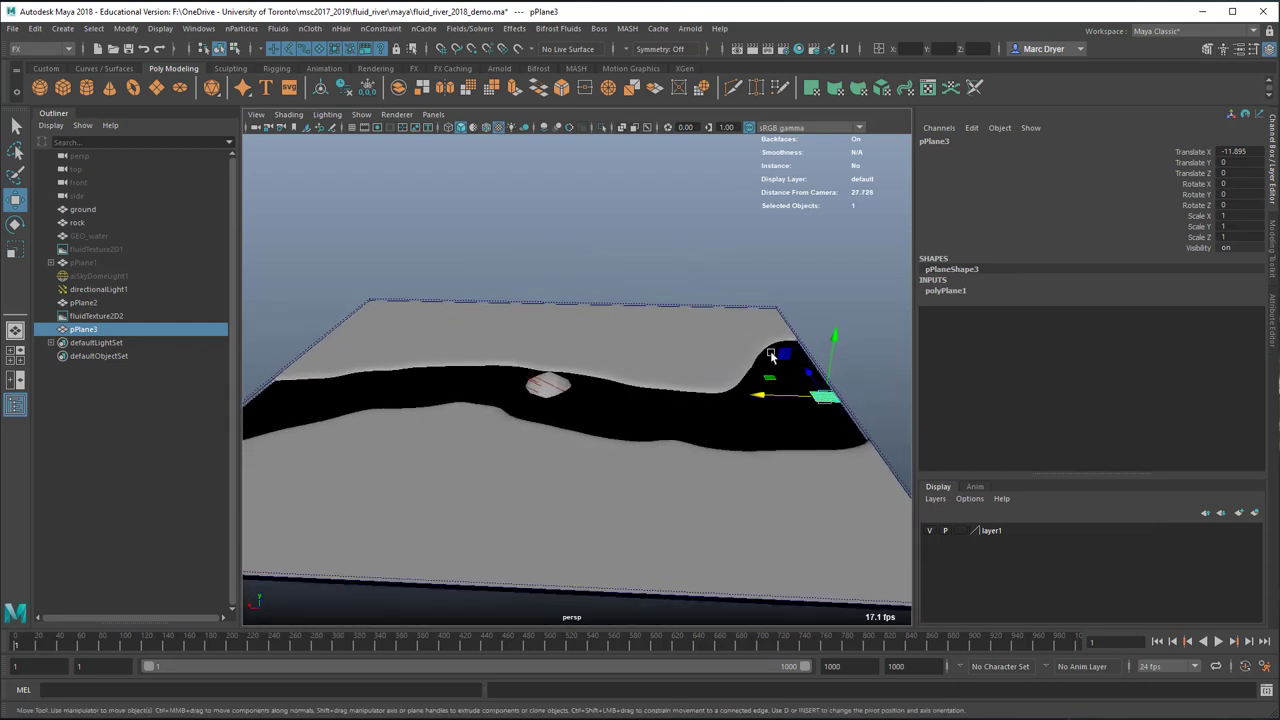
key(e)
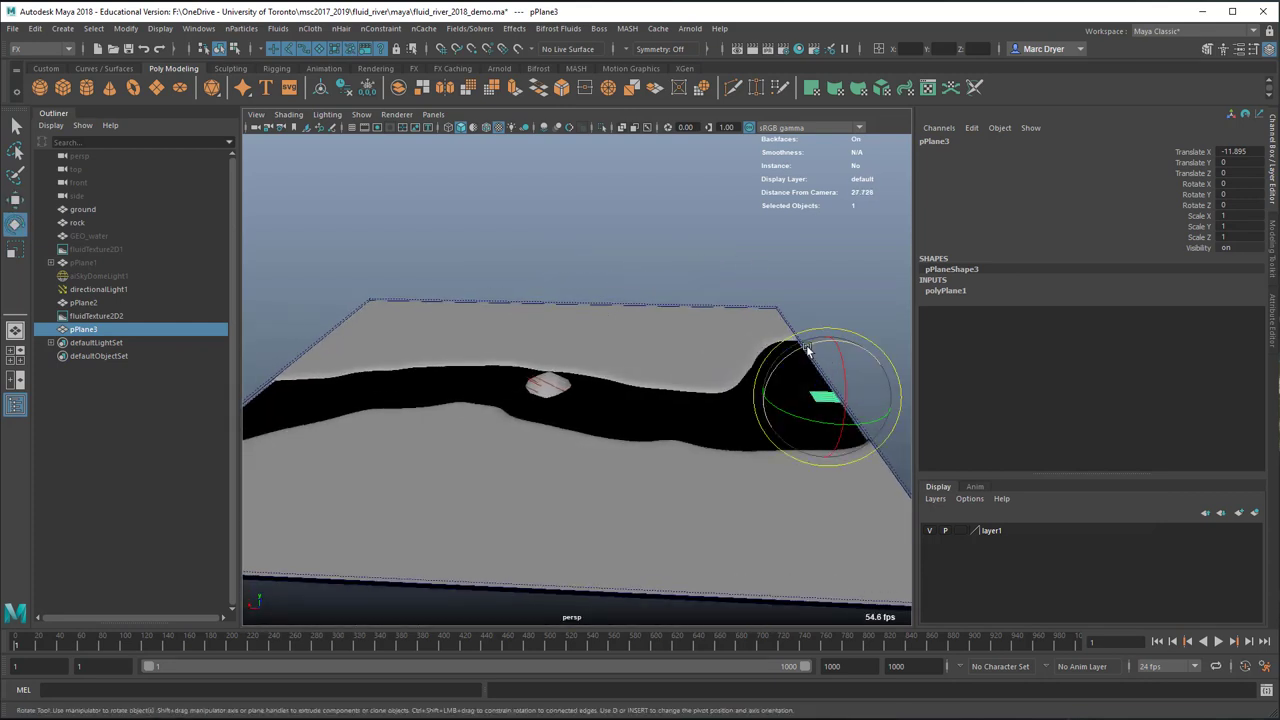
drag(800, 350, 726, 391)
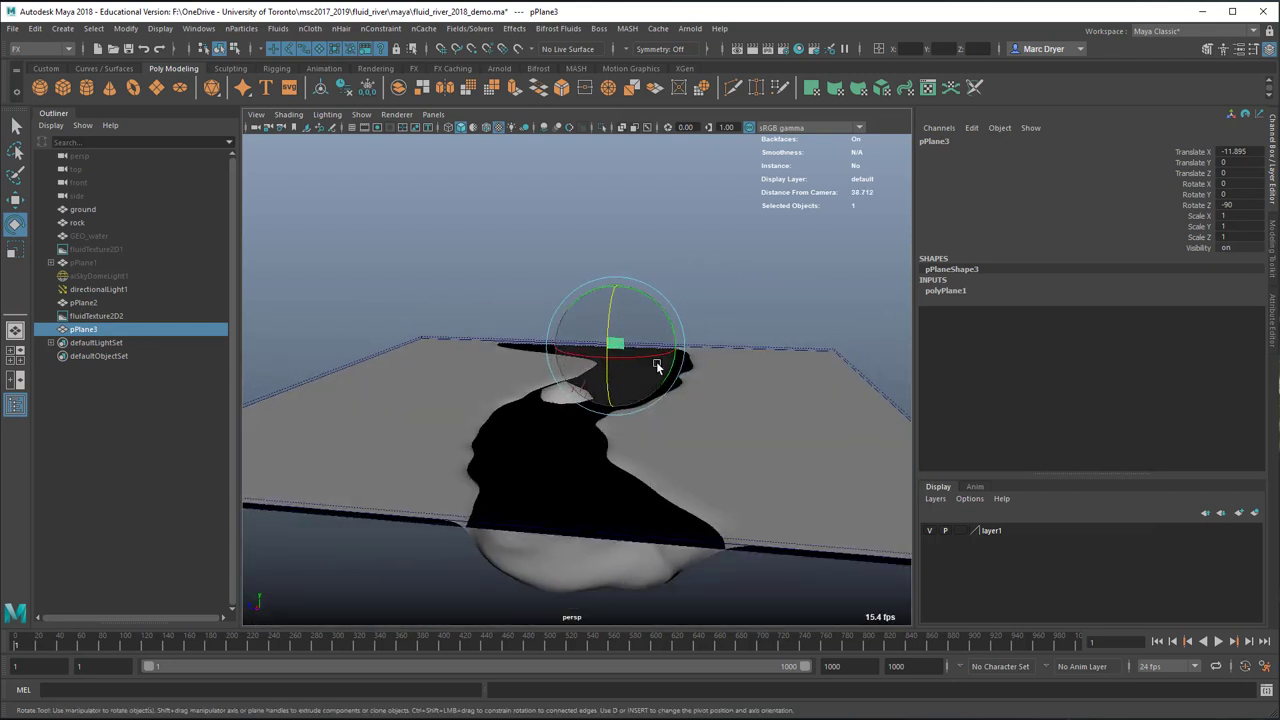
- Fit the upright plane to the river's opening with Scale Z about 7.93, Scale X about 0.46 and Translate Z about 1.7
key(r)
drag(556, 345, 499, 289)
key(w)
key(r)
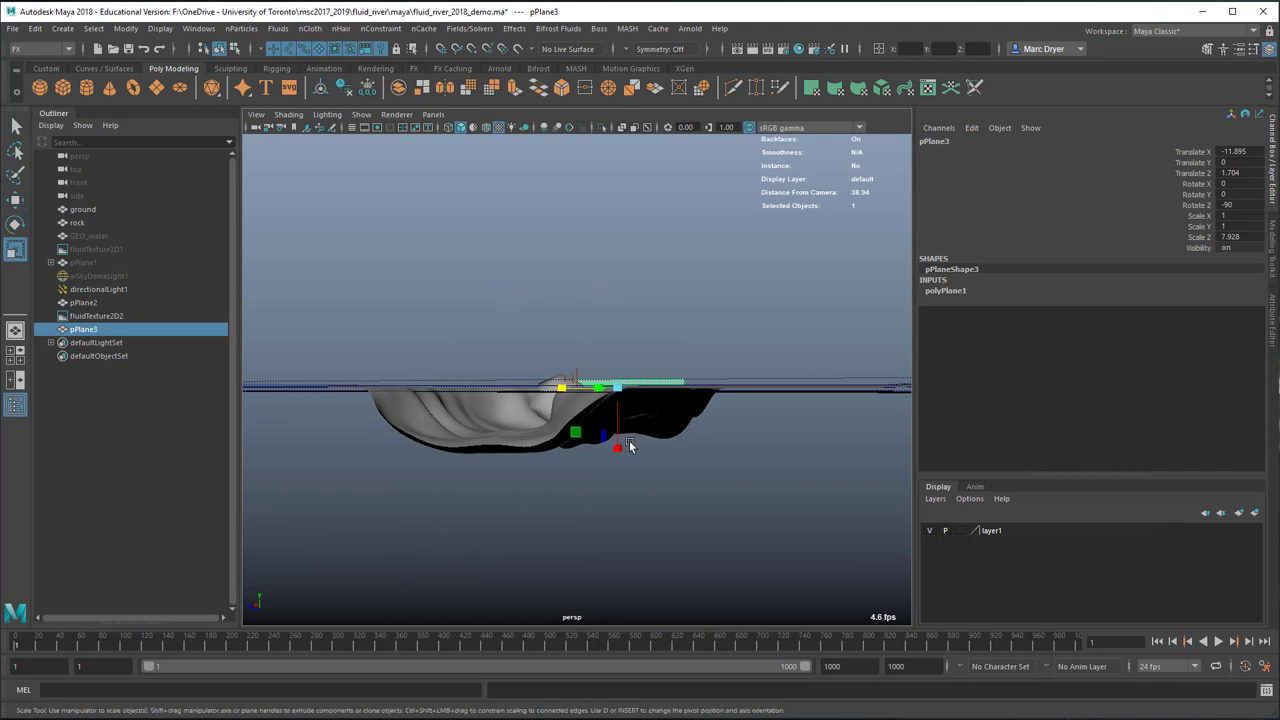
drag(619, 452, 556, 316)
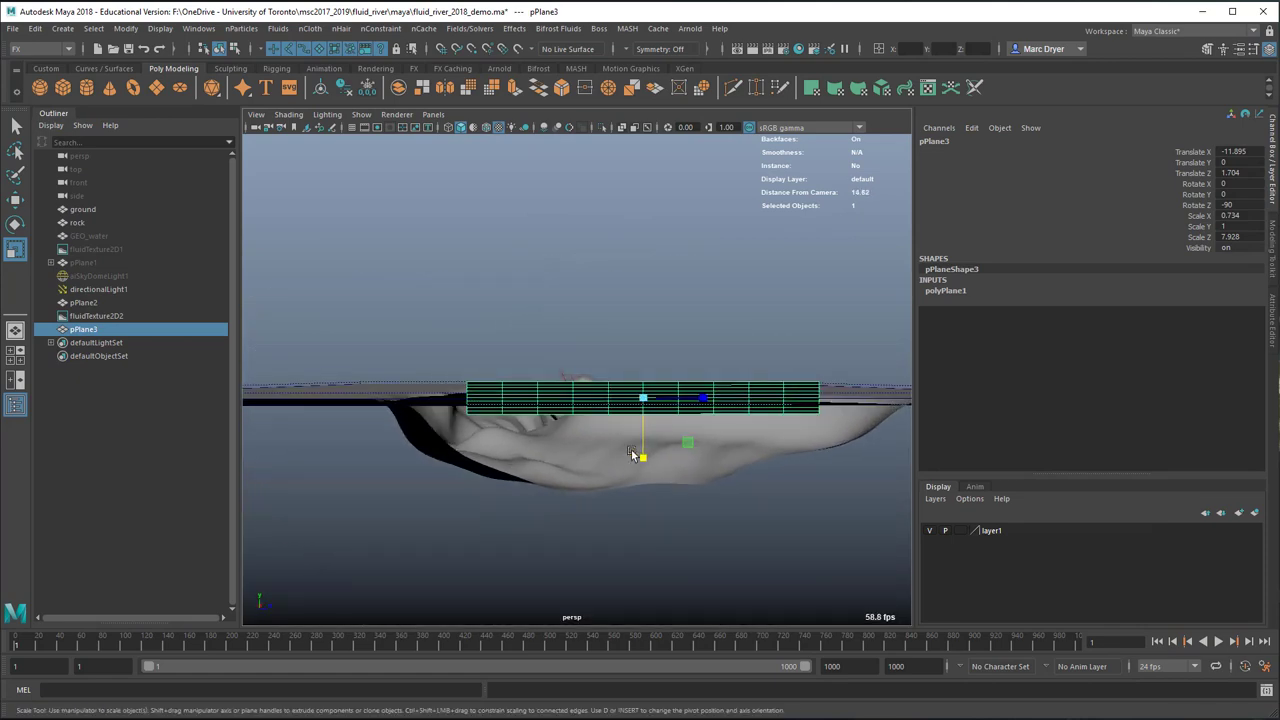
drag(645, 458, 645, 438)
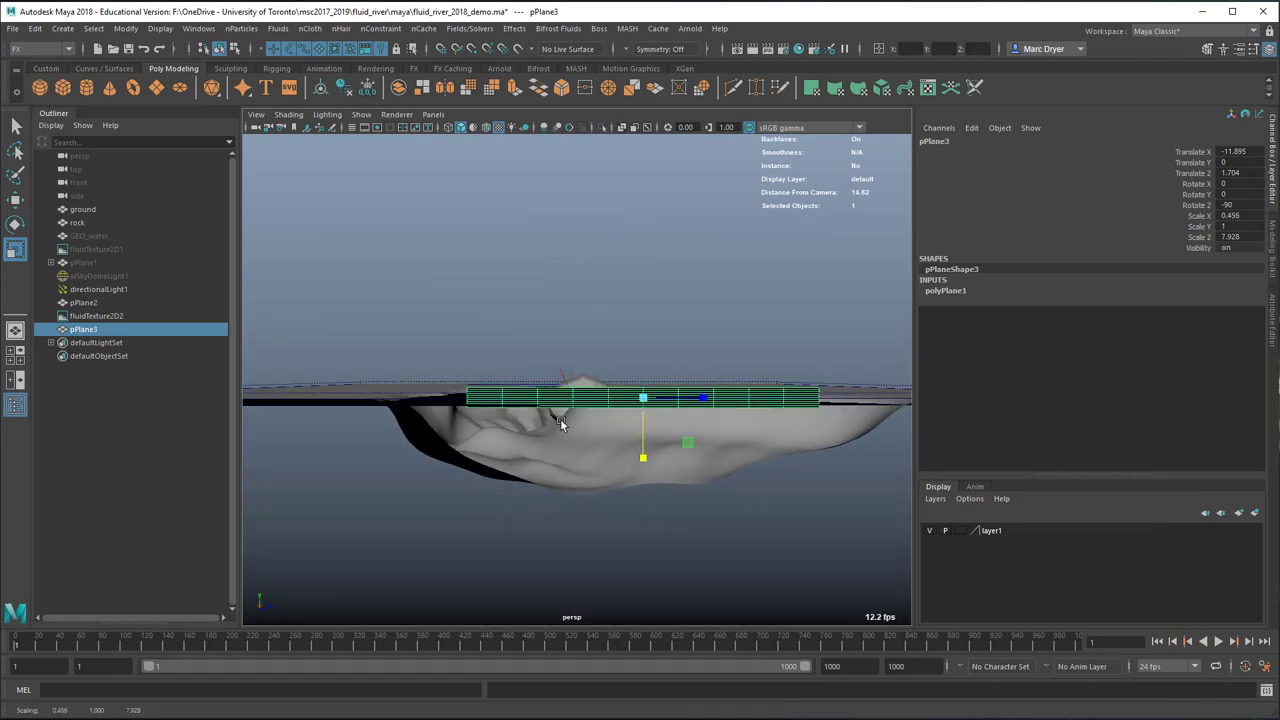
alt+drag(560, 418, 595, 356)
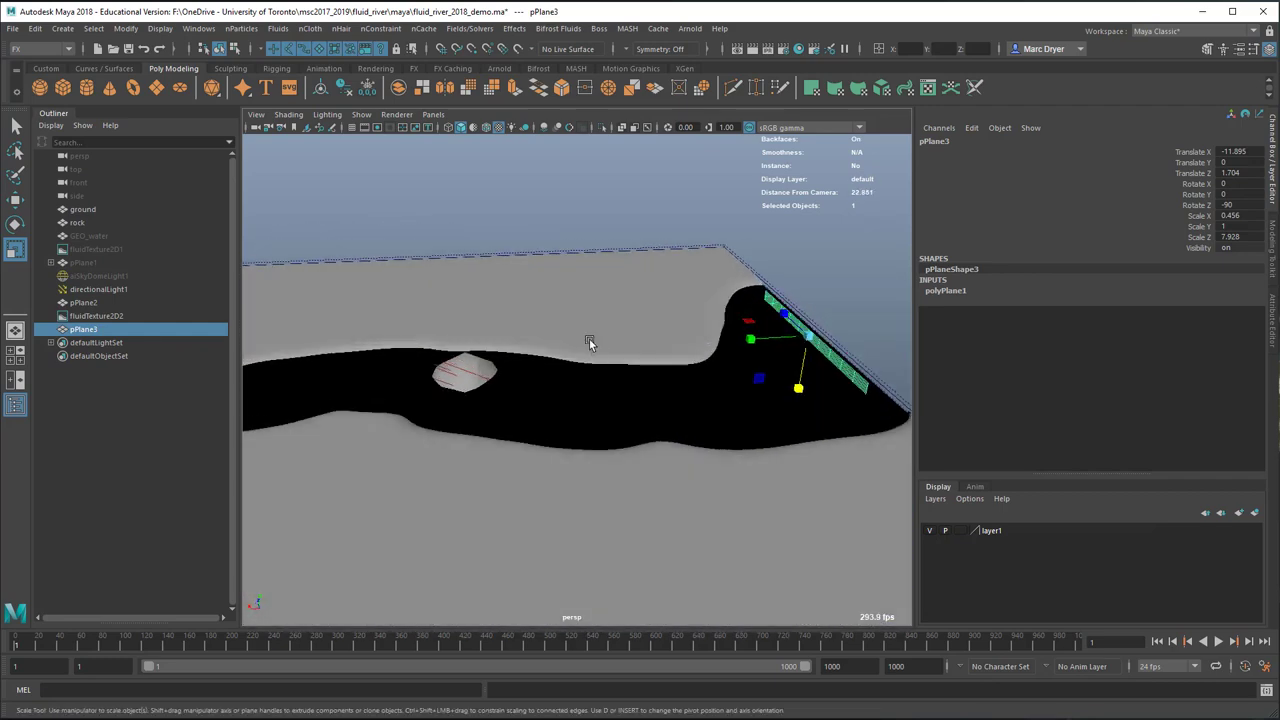
- Freeze the upright plane's transformations and delete its construction history
click(46, 68)
click(63, 89)
click(40, 88)
alt+drag(420, 280, 256, 251)
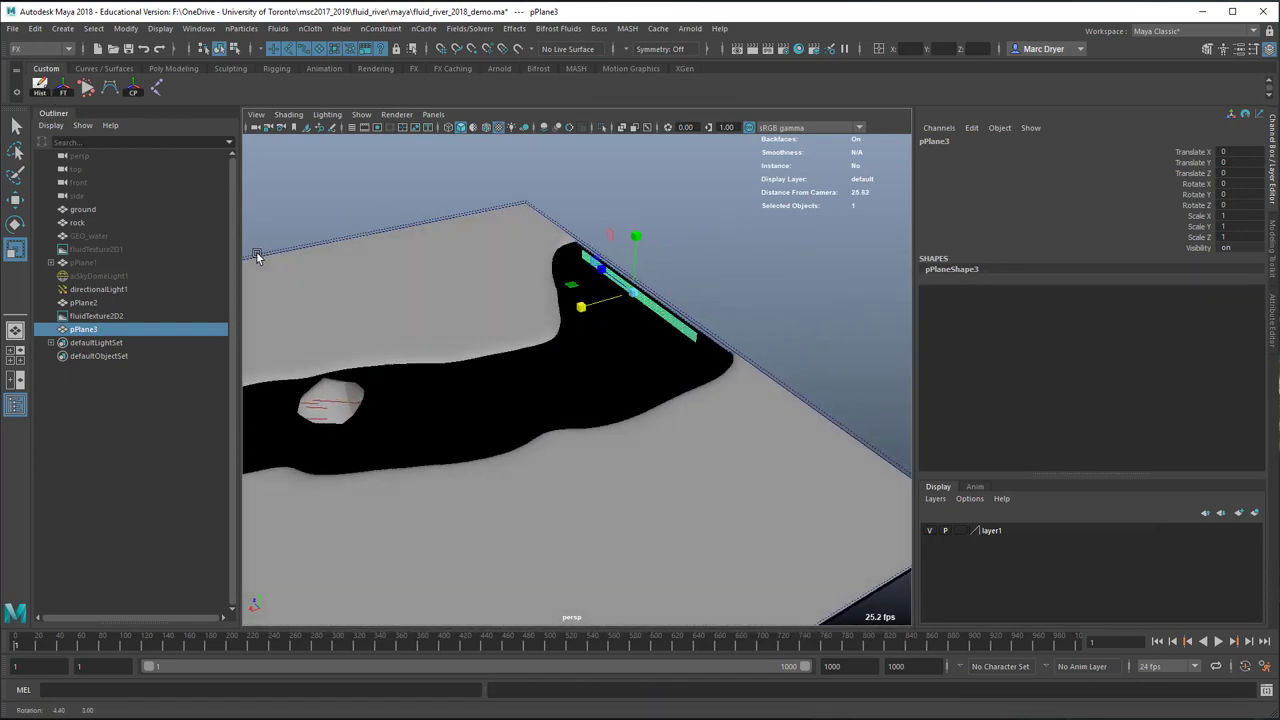
- Make the upright plane a Surface emitter for the fluidTexture2D2 container using Emit from Object, with the emitter name water_emitter
click(471, 204)
alt+drag(471, 204, 593, 295)
shift+click(593, 295)
alt+drag(504, 226, 463, 228)
click(277, 28)
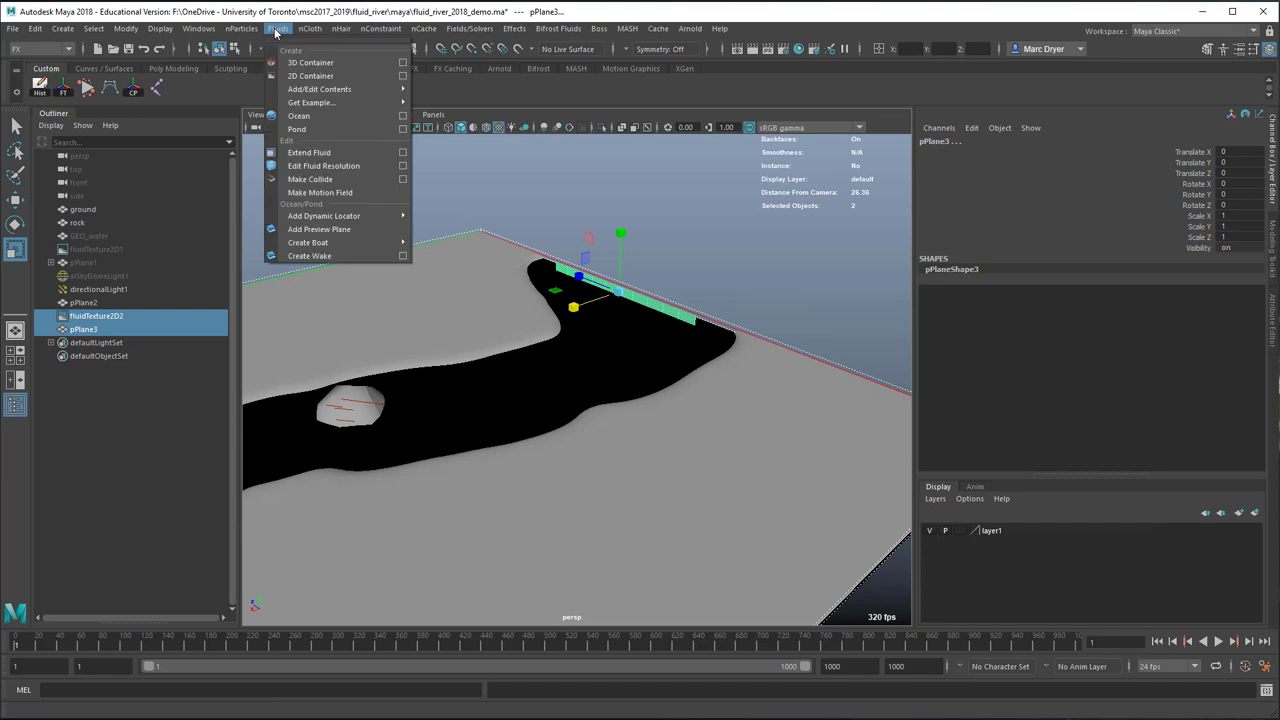
mouse_move(325, 90)
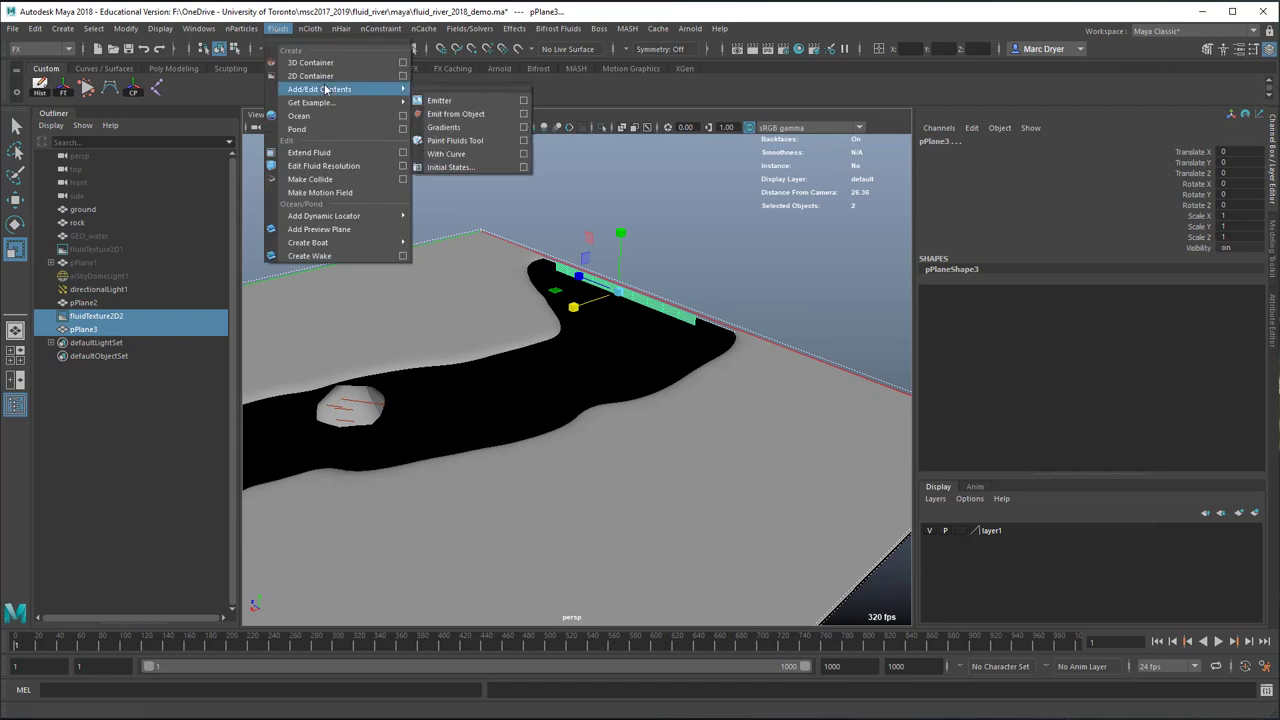
click(523, 113)
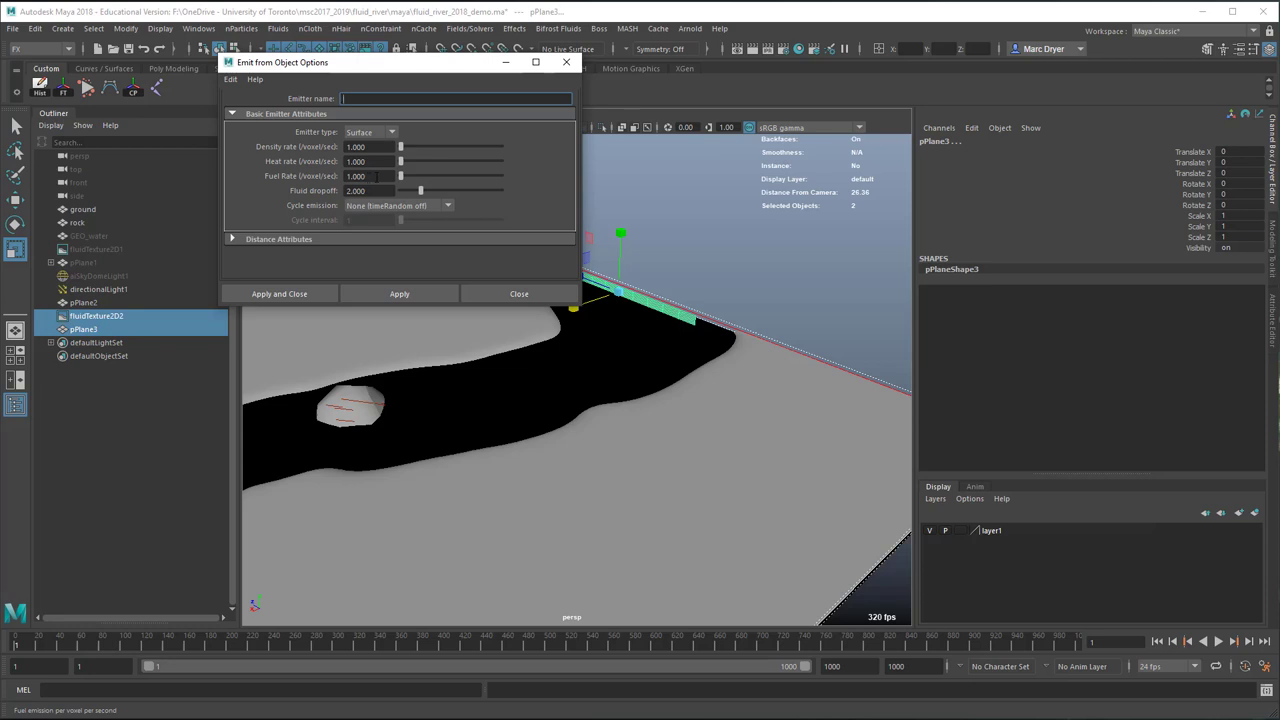
drag(324, 63, 533, 54)
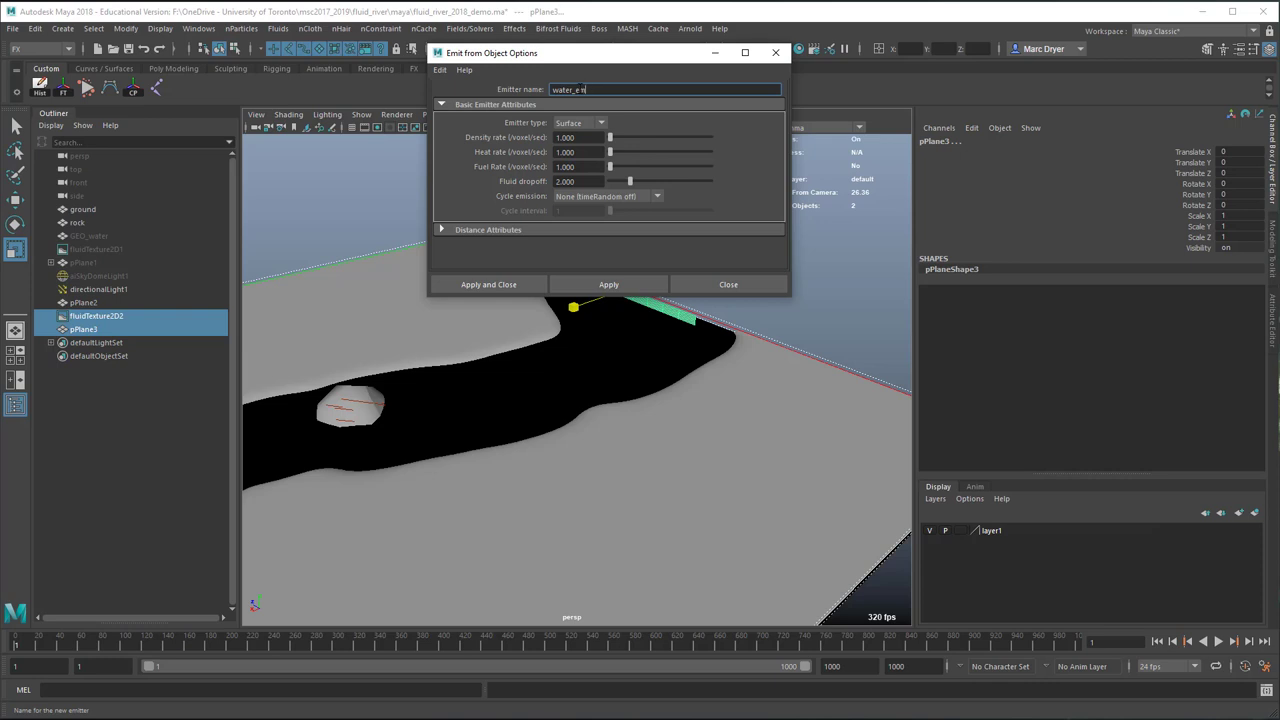
key(Return)
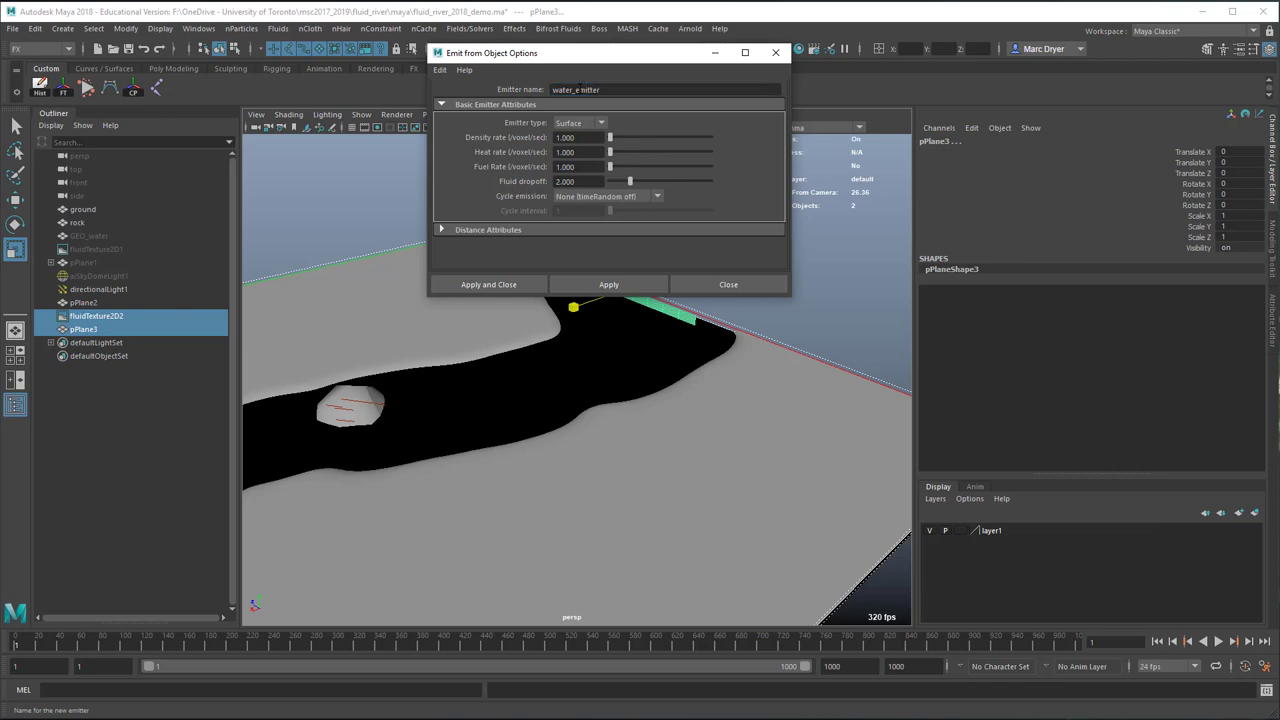
click(487, 285)
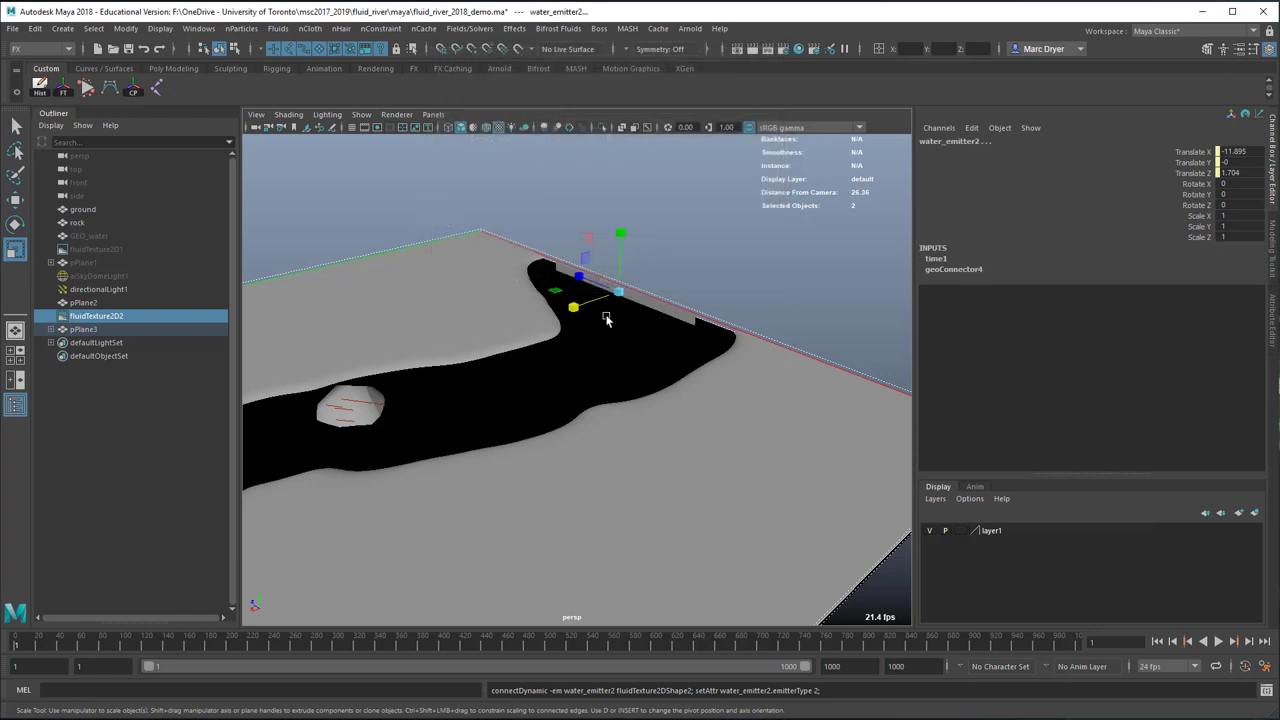
- Check in the Time Slider preferences that playback speed is Play every frame, and save the preferences
alt+drag(608, 316, 483, 350)
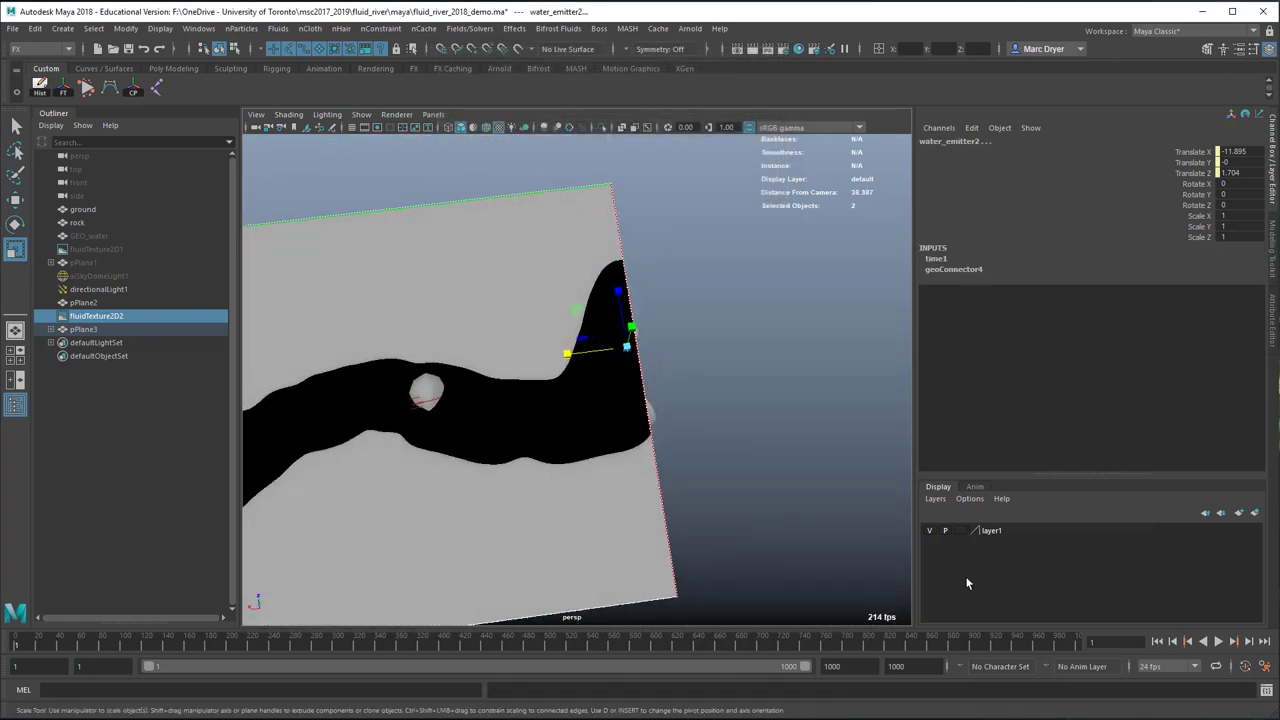
right_click(852, 641)
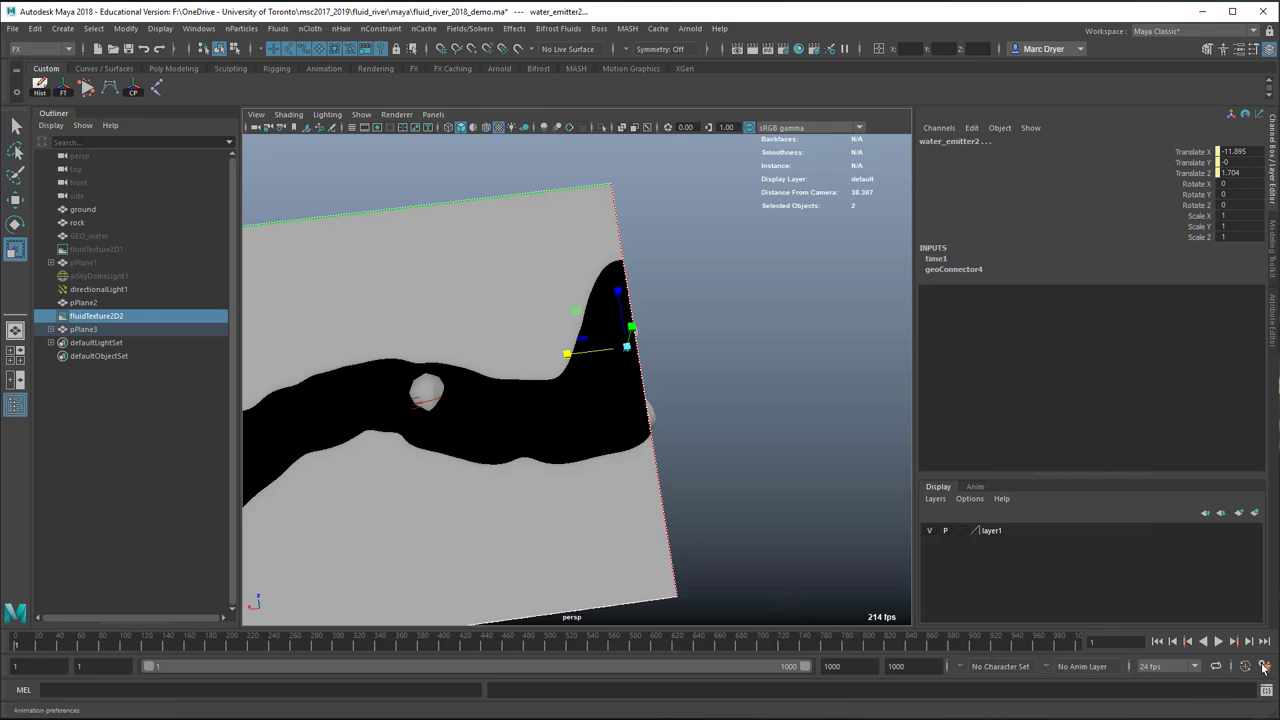
click(900, 712)
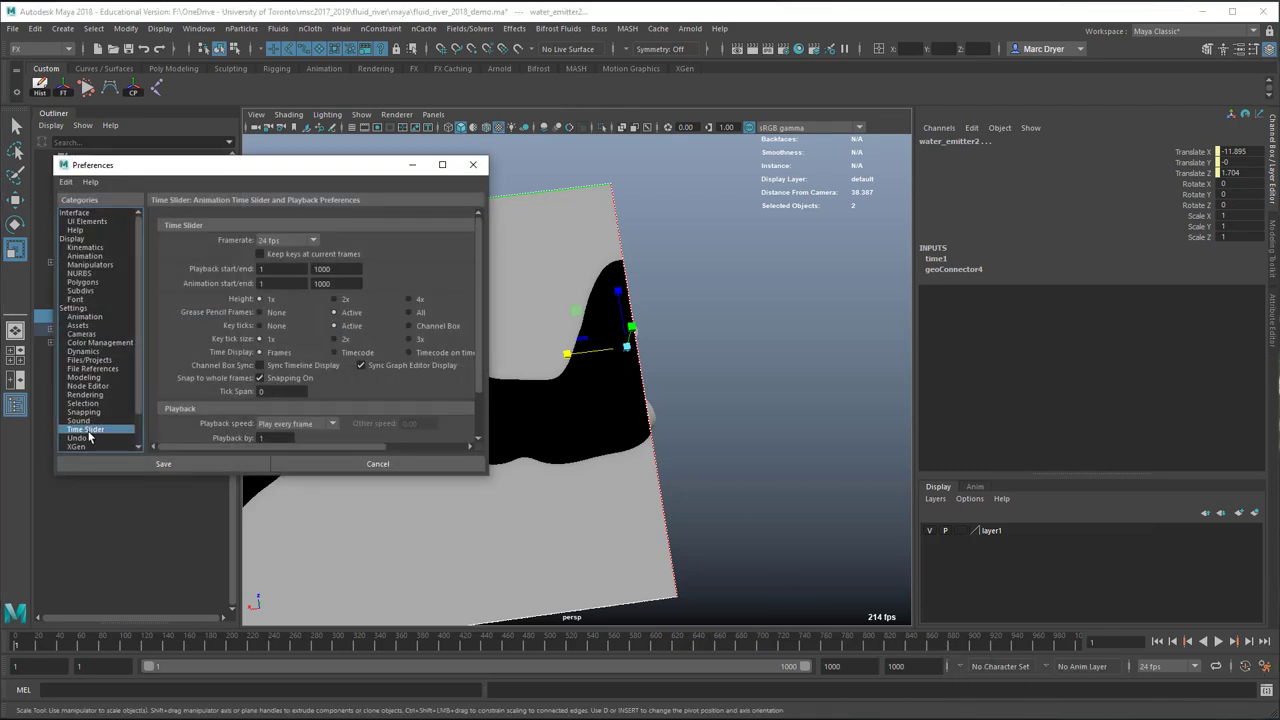
scroll(320, 380, down, 1)
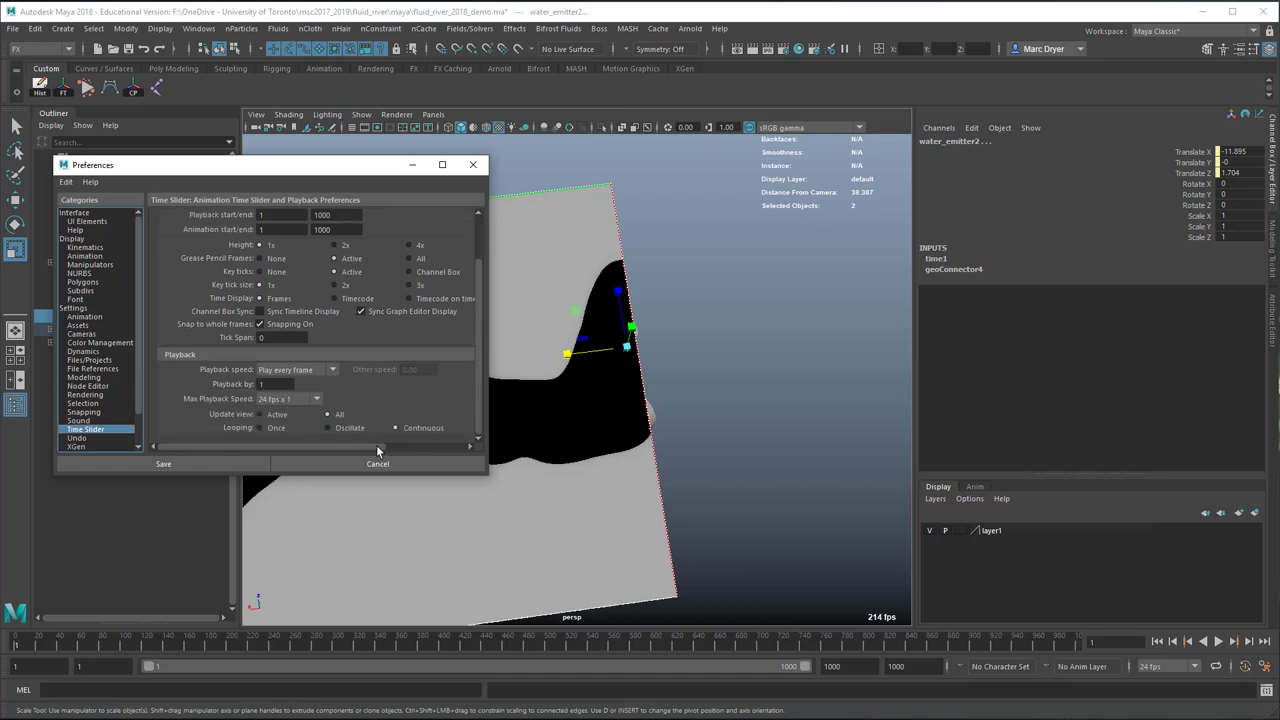
click(240, 463)
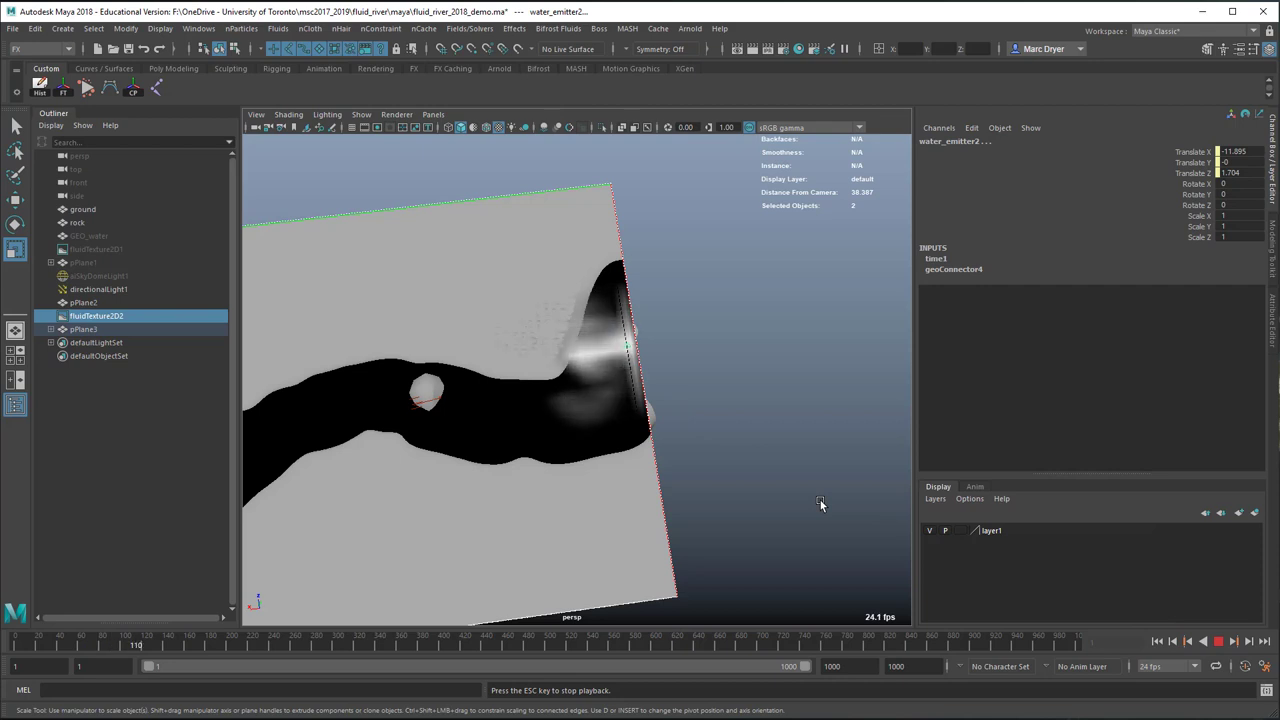
- Isolate the fluid container and emitter, play the simulation to review the emission, replay it, and return to the first frame
alt+drag(706, 475, 748, 500)
key(ctrl+1)
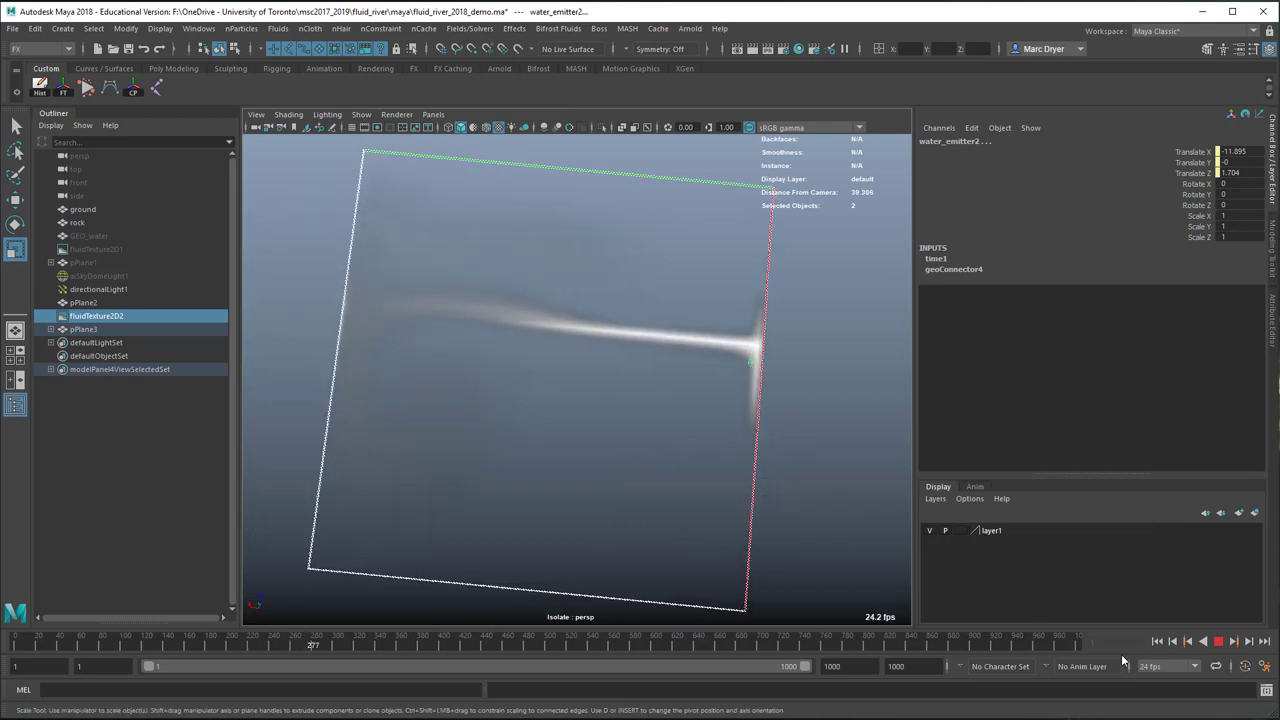
click(1218, 641)
key(alt+shift+v)
click(1220, 643)
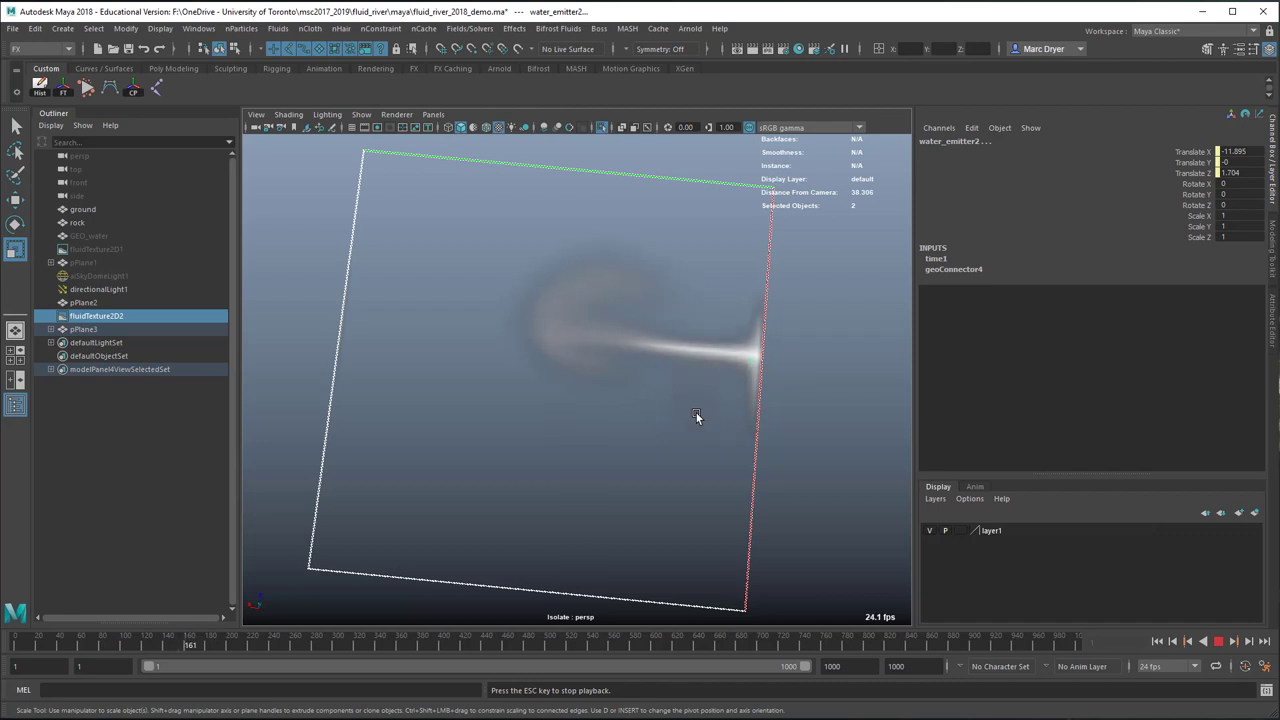
click(1214, 641)
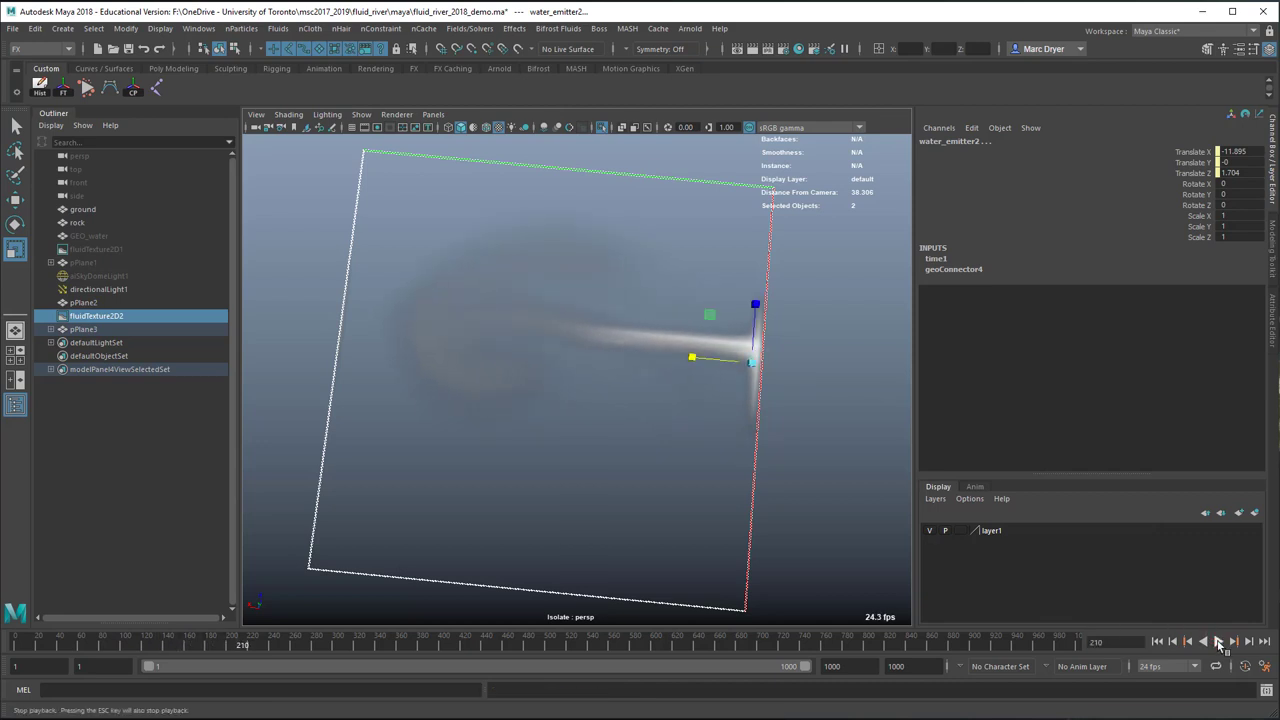
click(1158, 642)
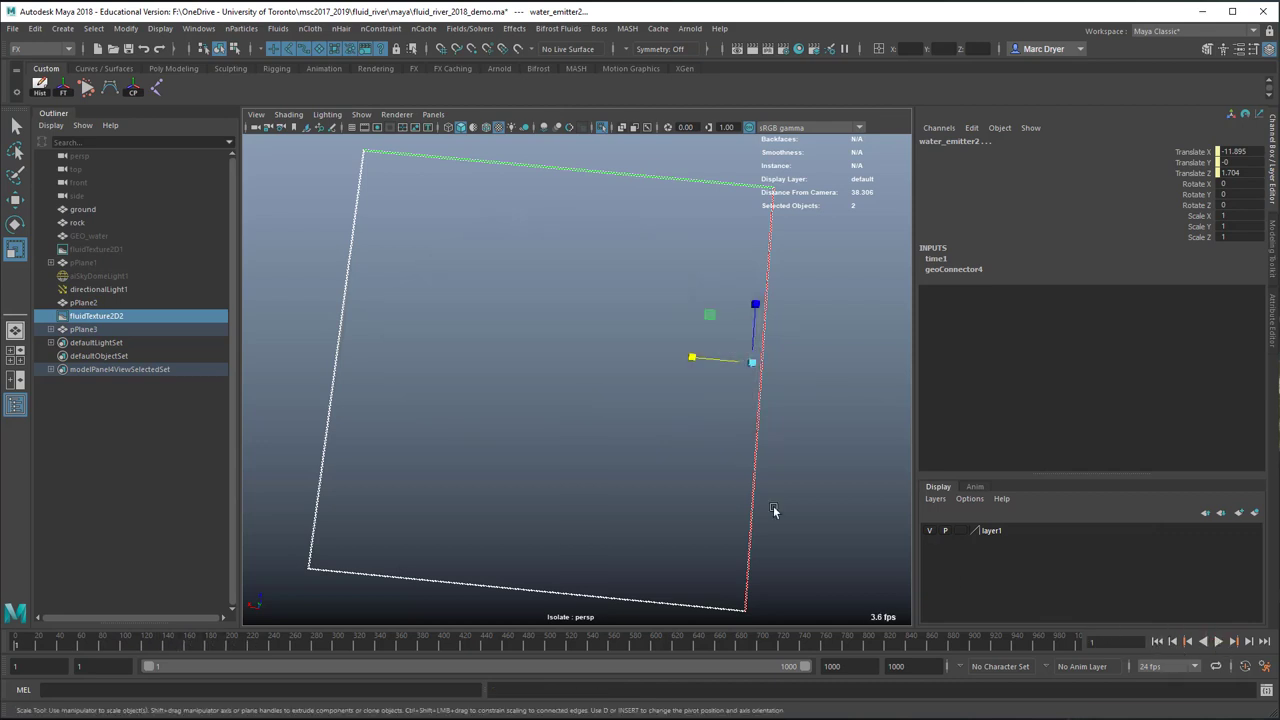
- Switch to the browser's Liquid simulation setup help page, read the recommended fluid attributes, and move the window away from Maya
alt+drag(773, 505, 466, 550)
key(alt+Tab)
drag(604, 17, 606, 27)
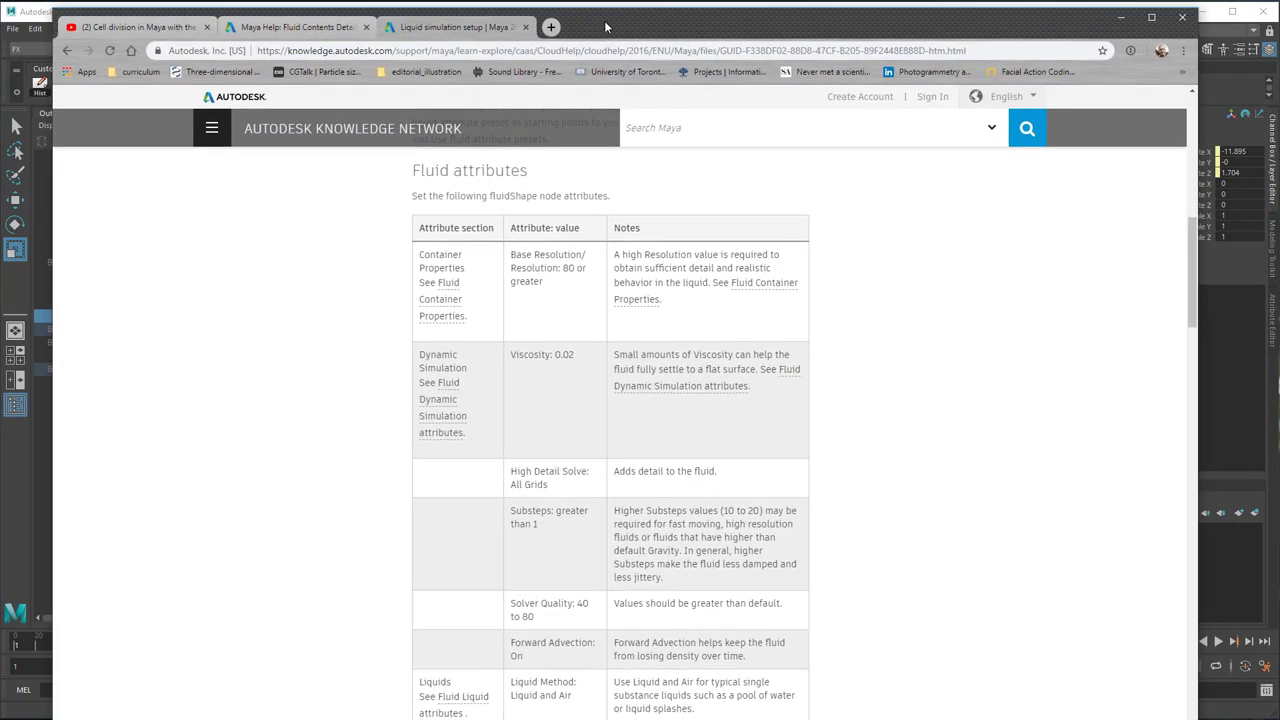
scroll(800, 457, down, 2)
scroll(800, 457, up, 4)
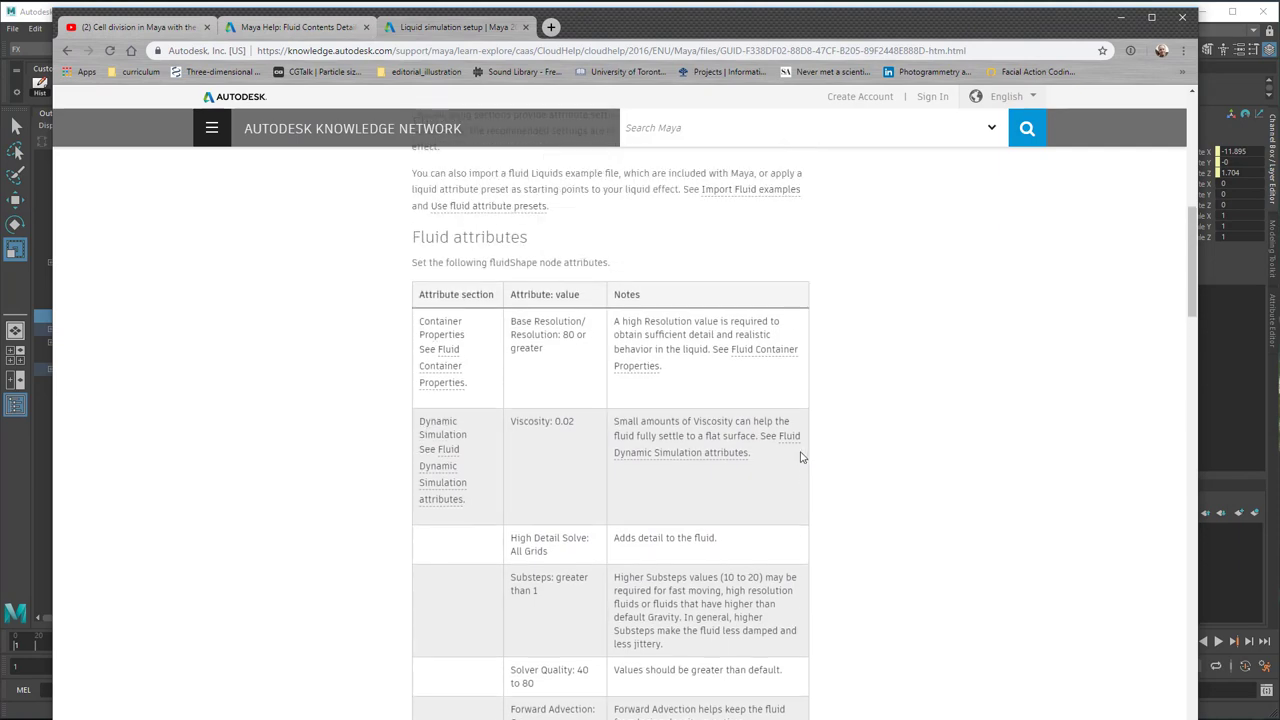
scroll(785, 447, up, 1)
scroll(493, 438, up, 3)
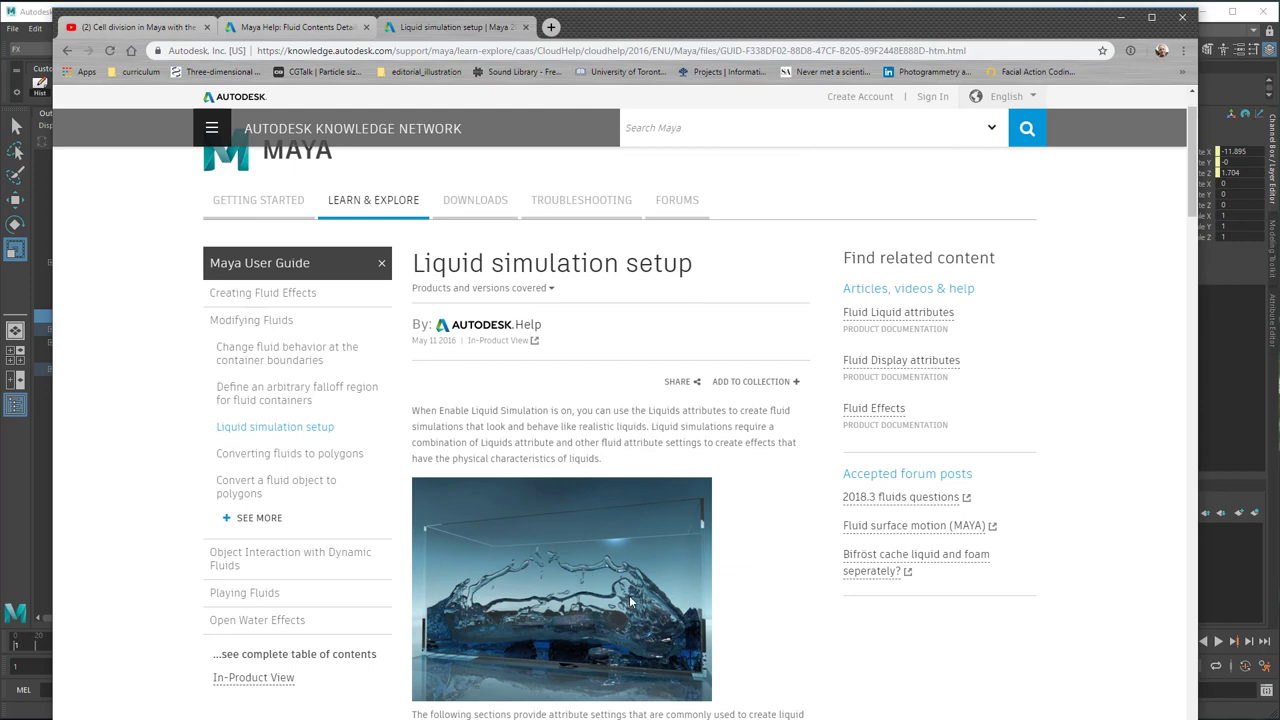
scroll(637, 597, down, 4)
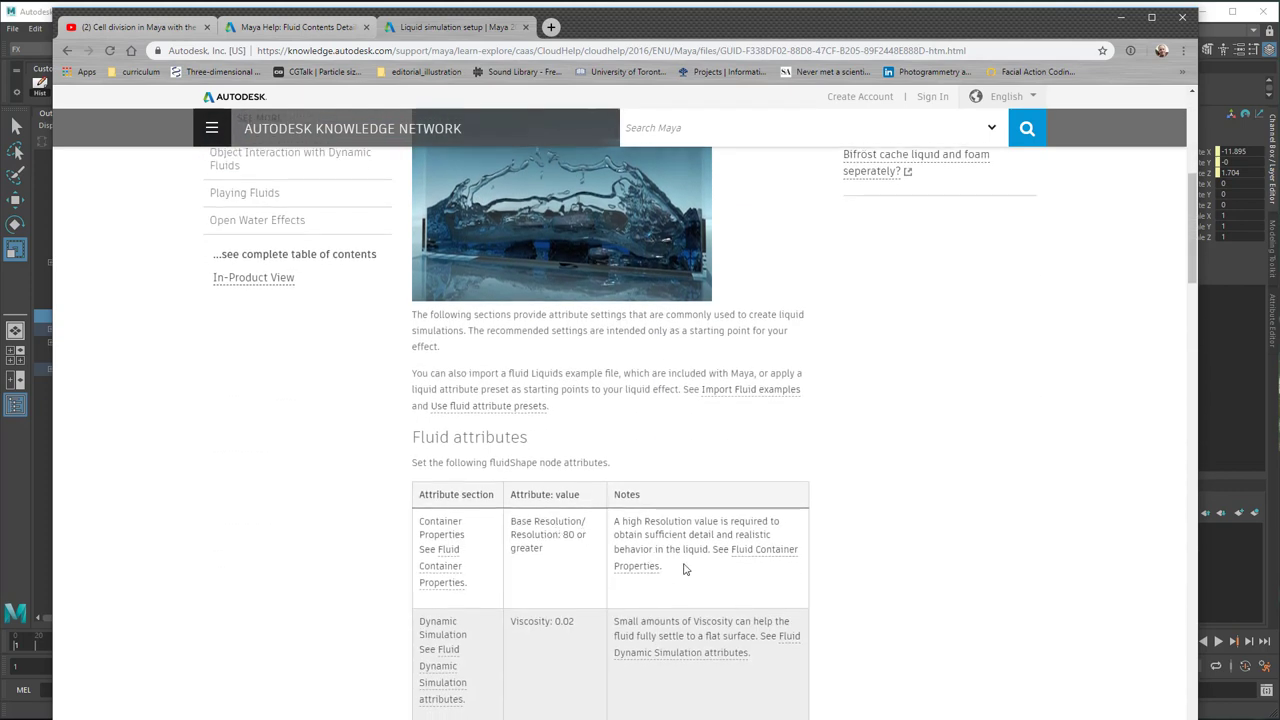
scroll(684, 569, down, 2)
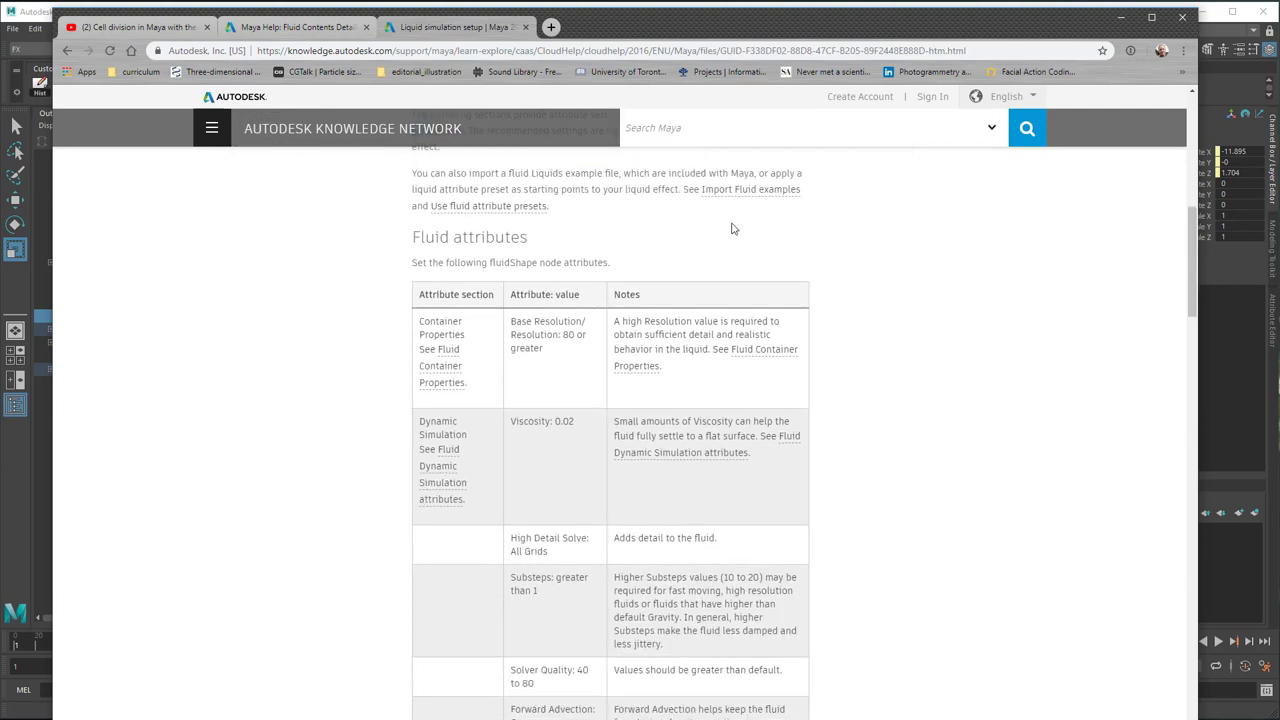
drag(791, 30, 100, 45)
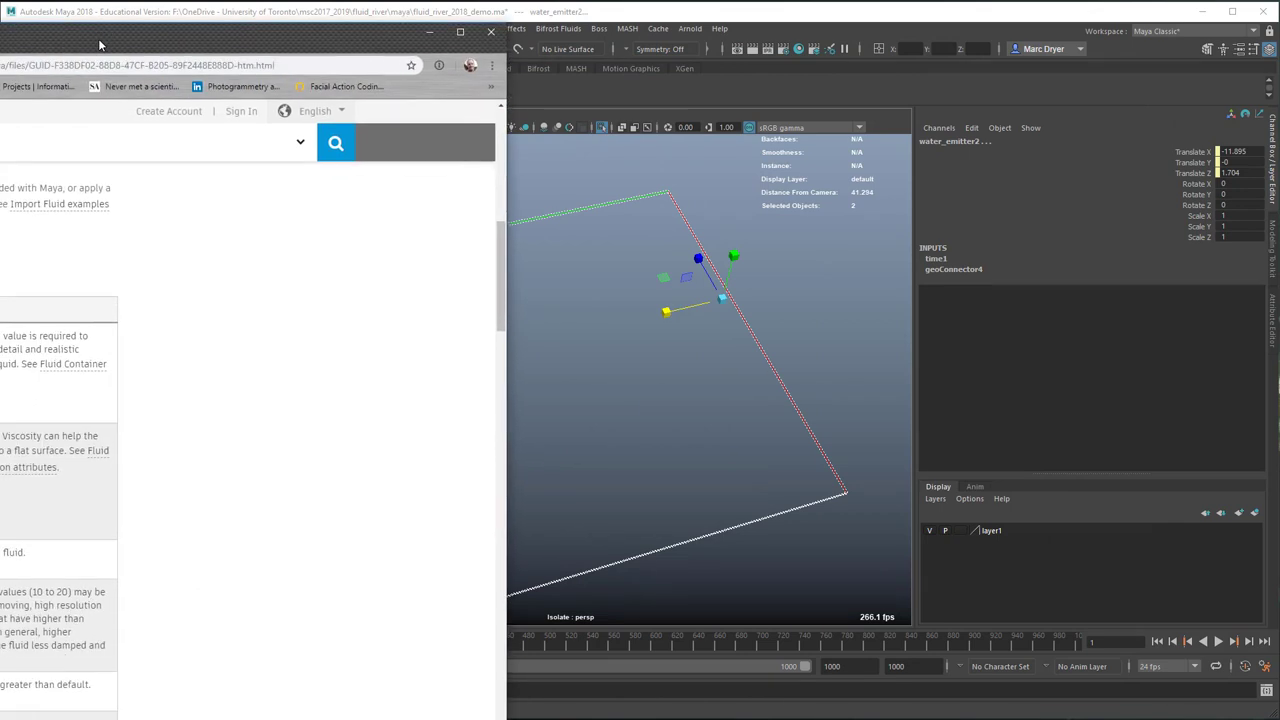
drag(508, 129, 2, 130)
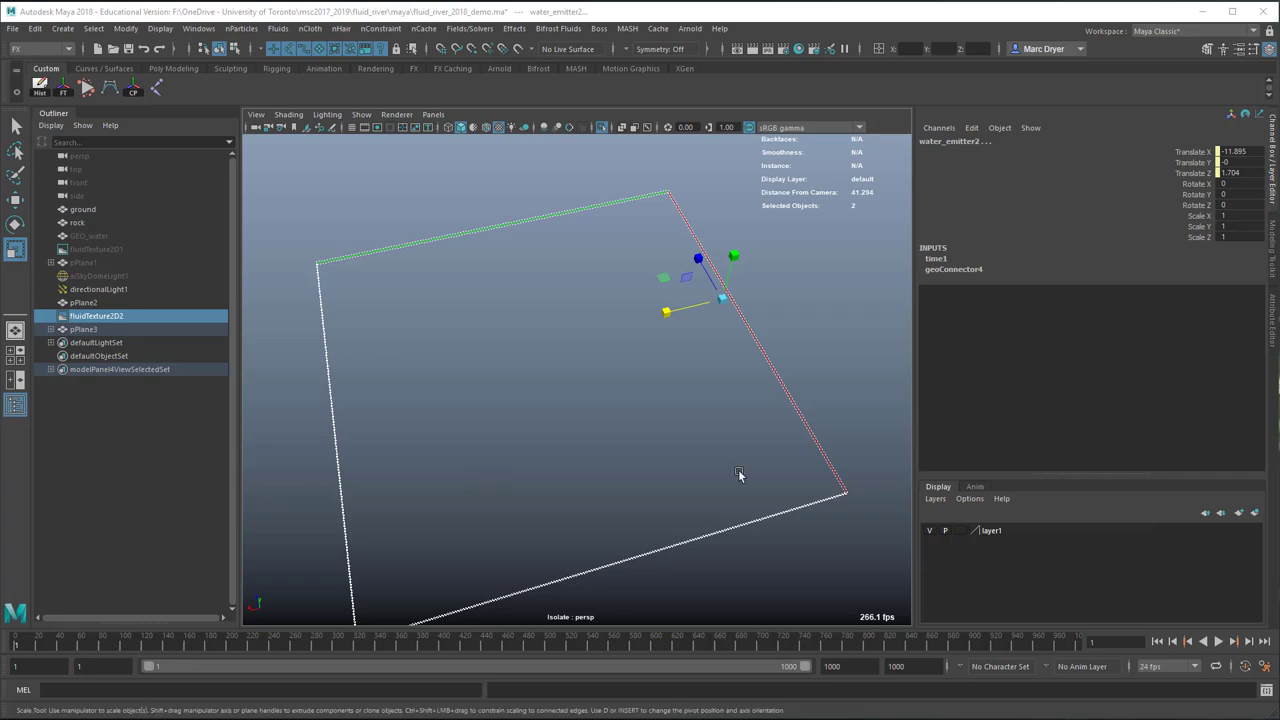
- Turn on Keep Voxels Square in the fluidTexture2D2 container's properties
click(497, 234)
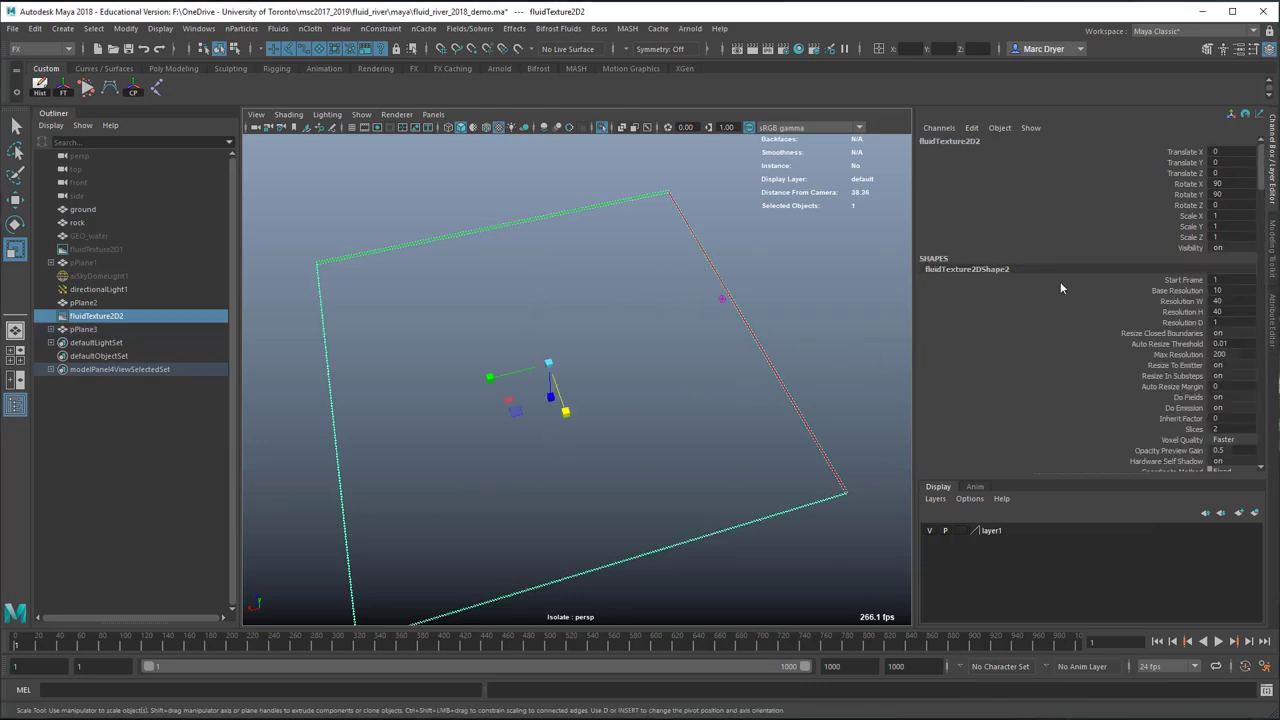
key(ctrl+a)
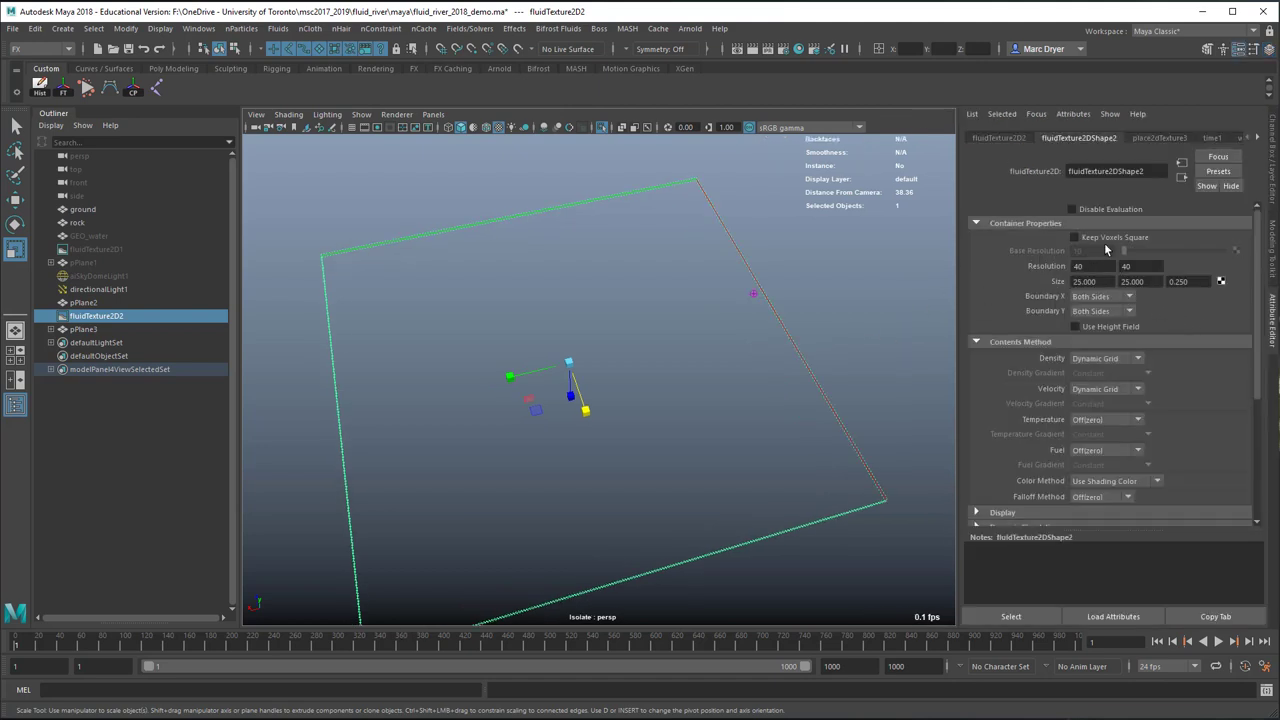
click(1075, 237)
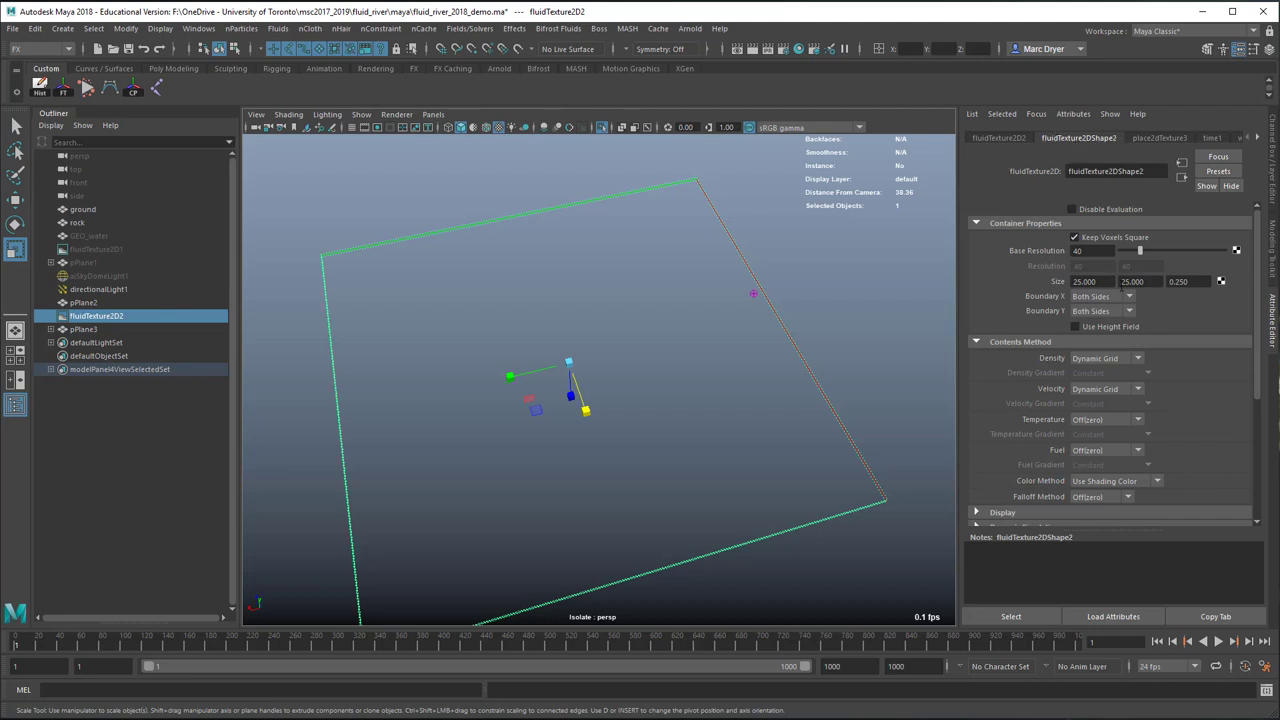
- Set the fluid container's Base Resolution to 100 and play the simulation to check the finer emission
double_click(1098, 251)
key(Return)
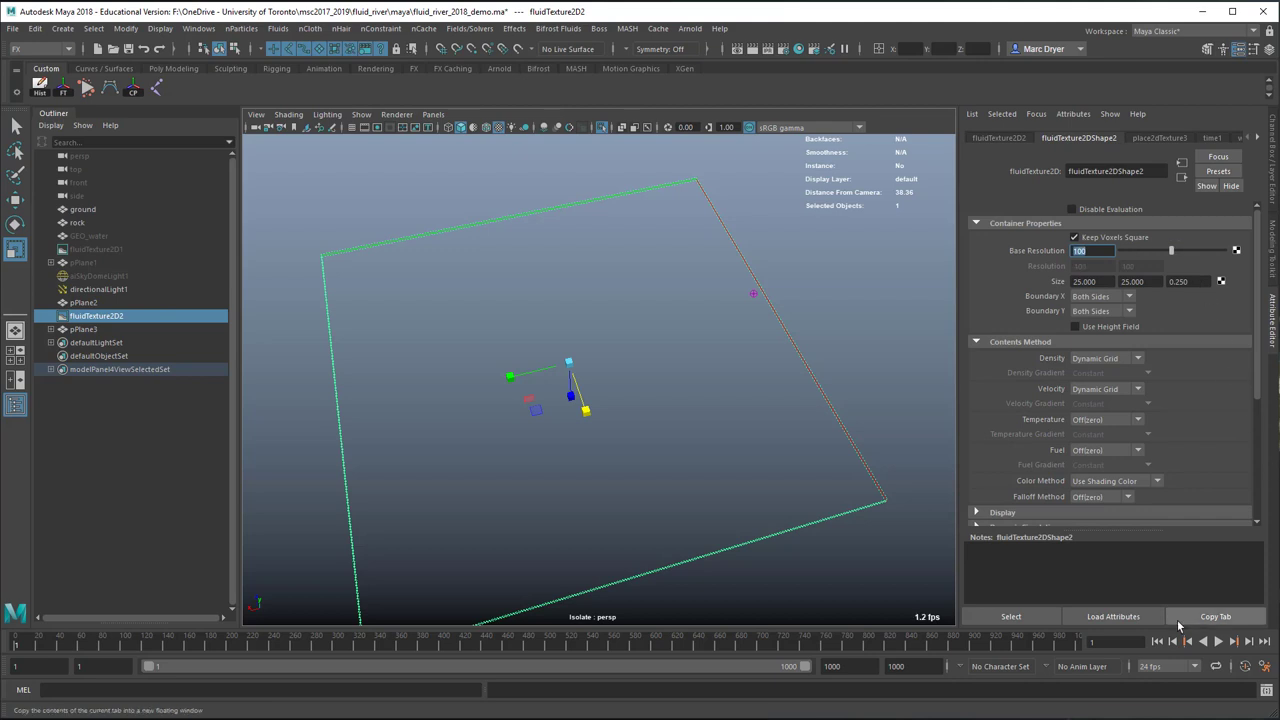
alt+drag(829, 423, 862, 406)
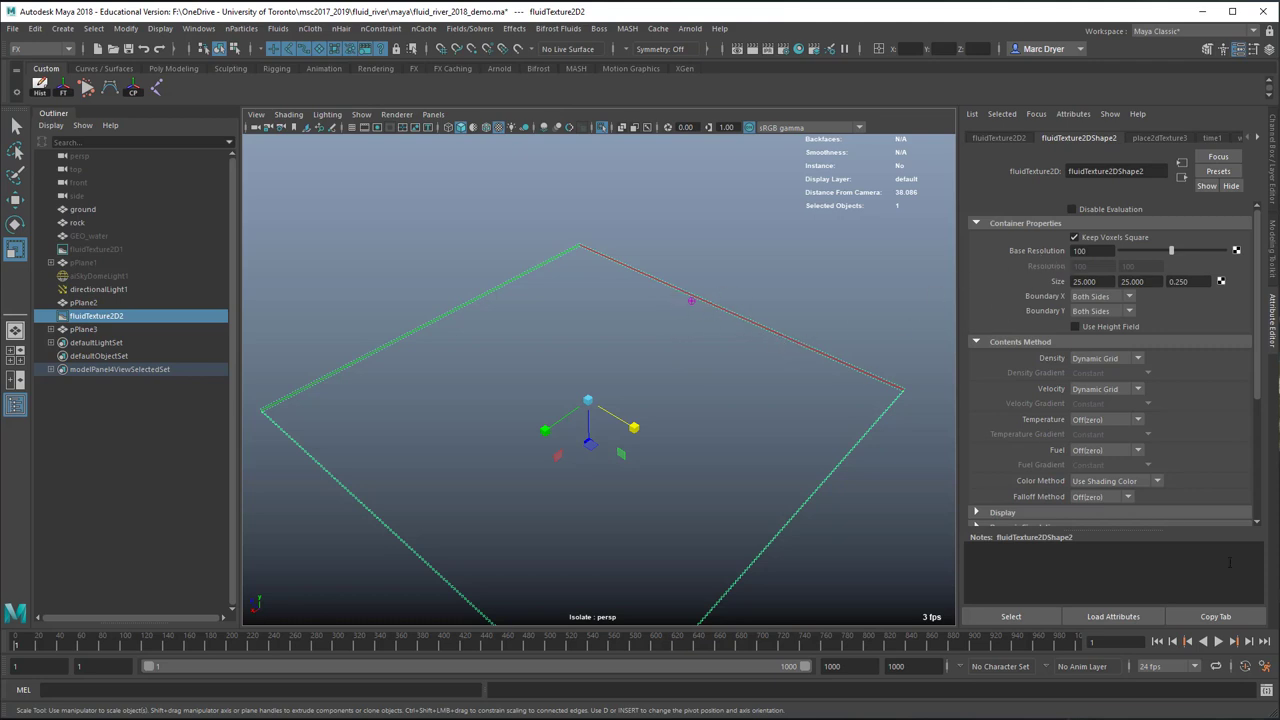
click(1219, 643)
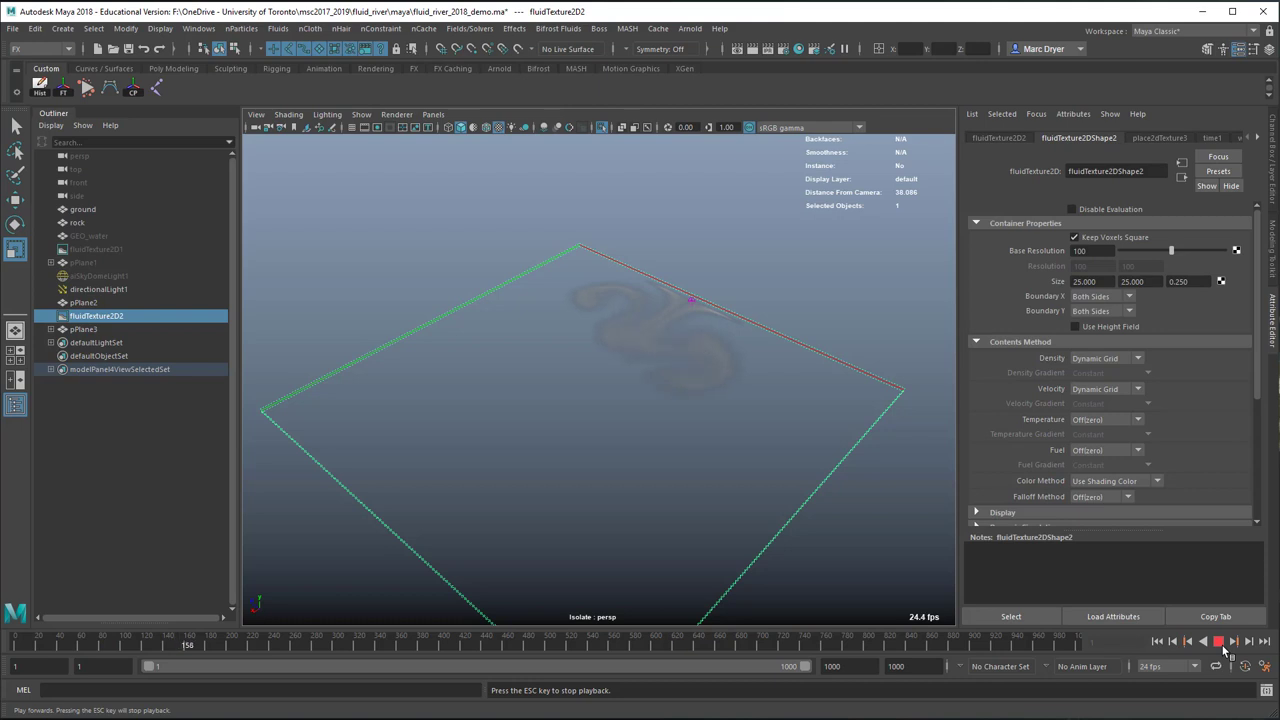
key(r)
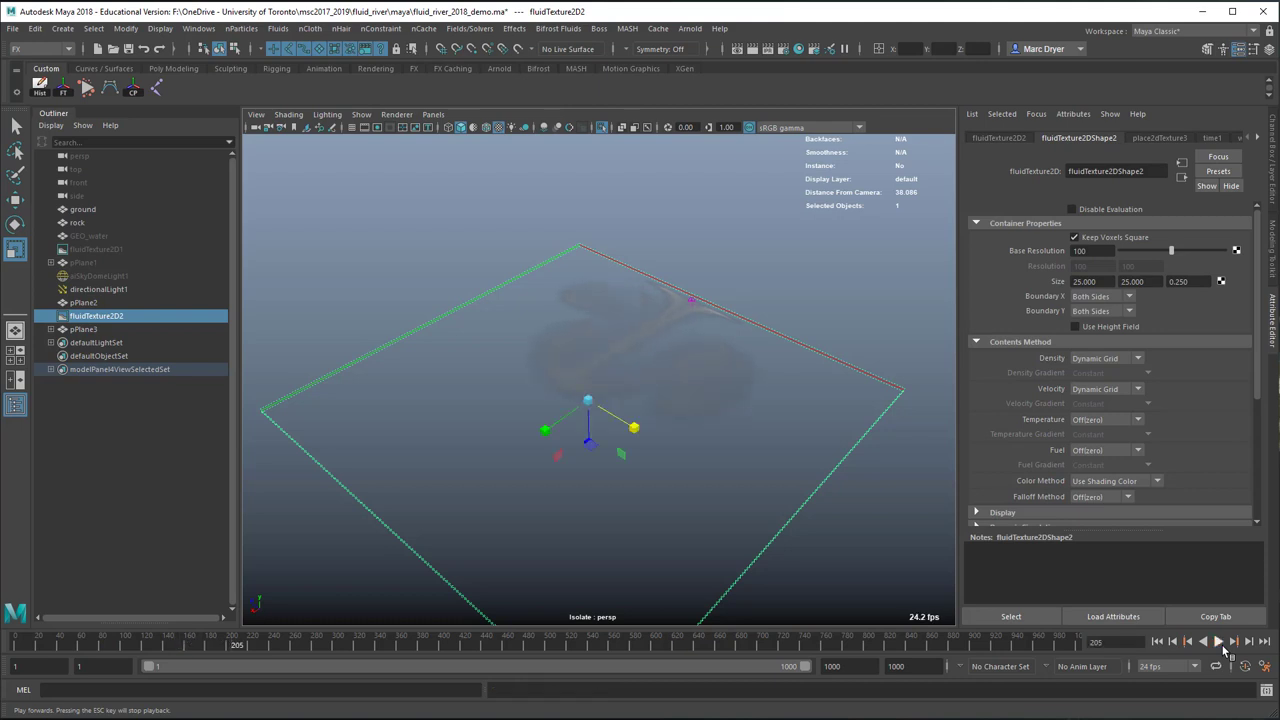
click(1218, 641)
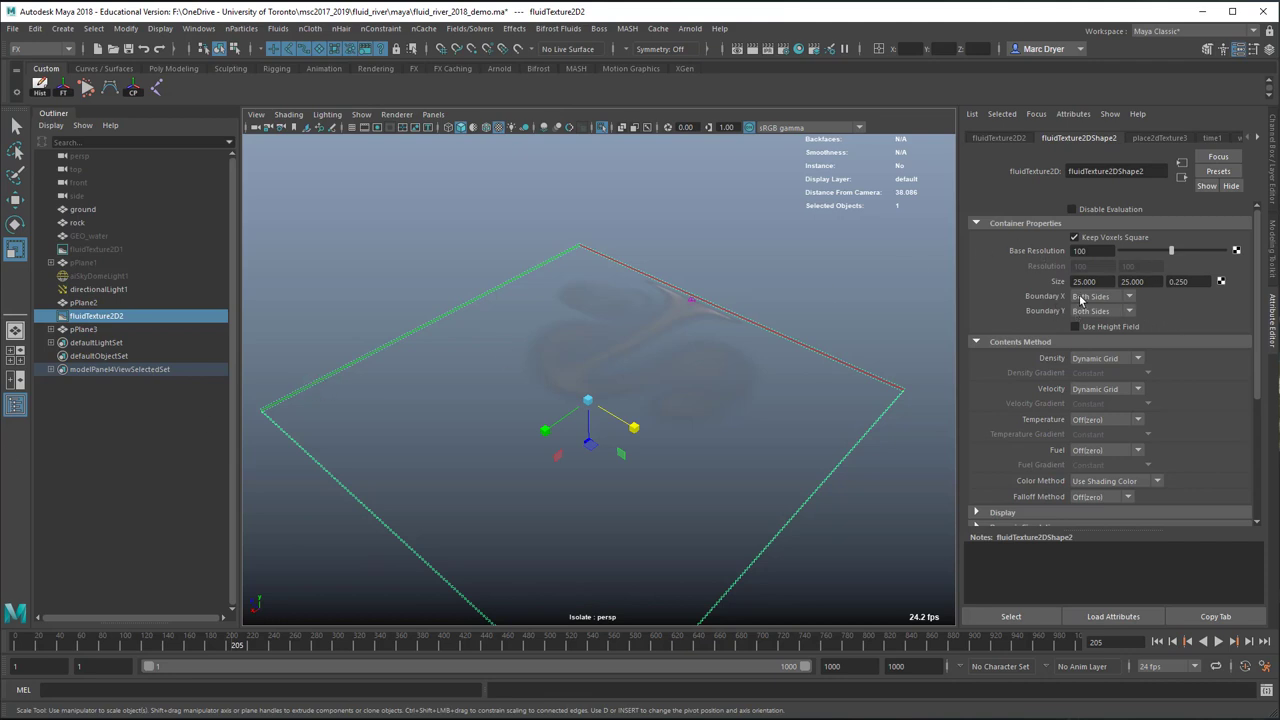
- Continue playing the simulation and examine how the fluid behaves as it reaches the container's edges
click(1111, 281)
key(Tab)
key(Tab)
alt+right_drag(617, 502, 531, 462)
alt+drag(531, 462, 431, 431)
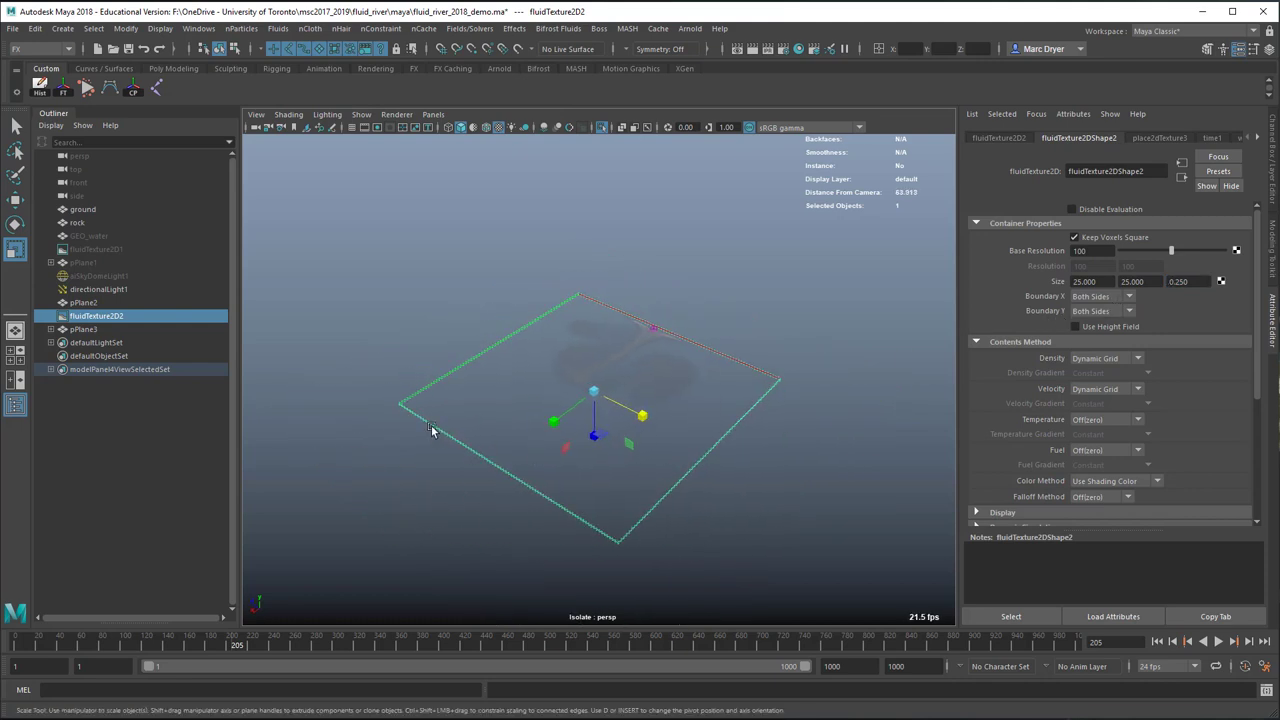
click(1218, 642)
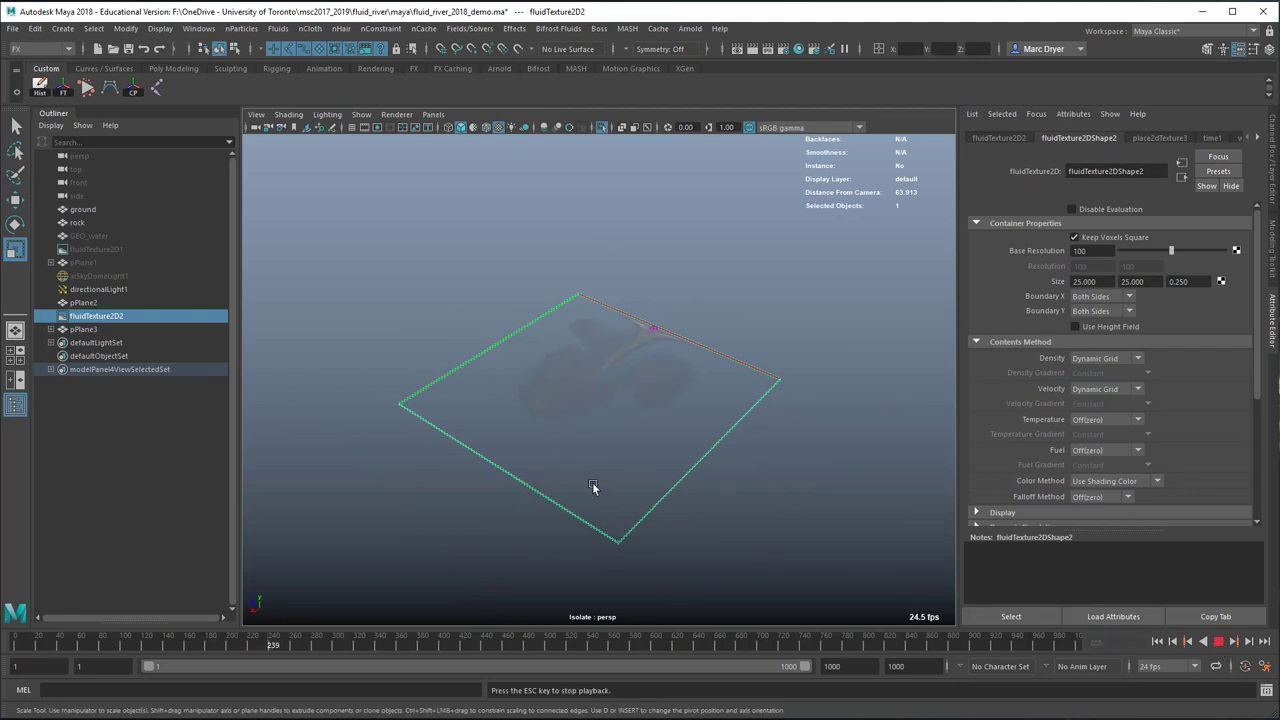
alt+right_drag(520, 500, 746, 397)
alt+drag(746, 397, 409, 515)
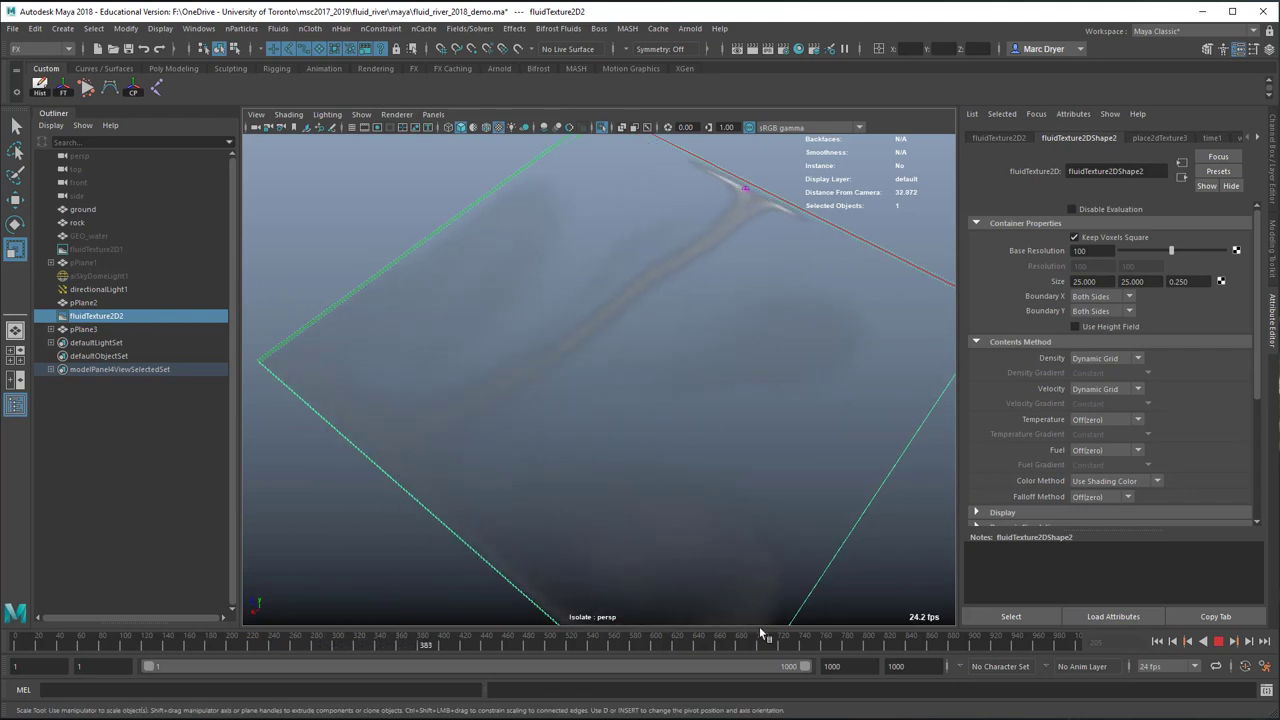
click(1218, 641)
key(r)
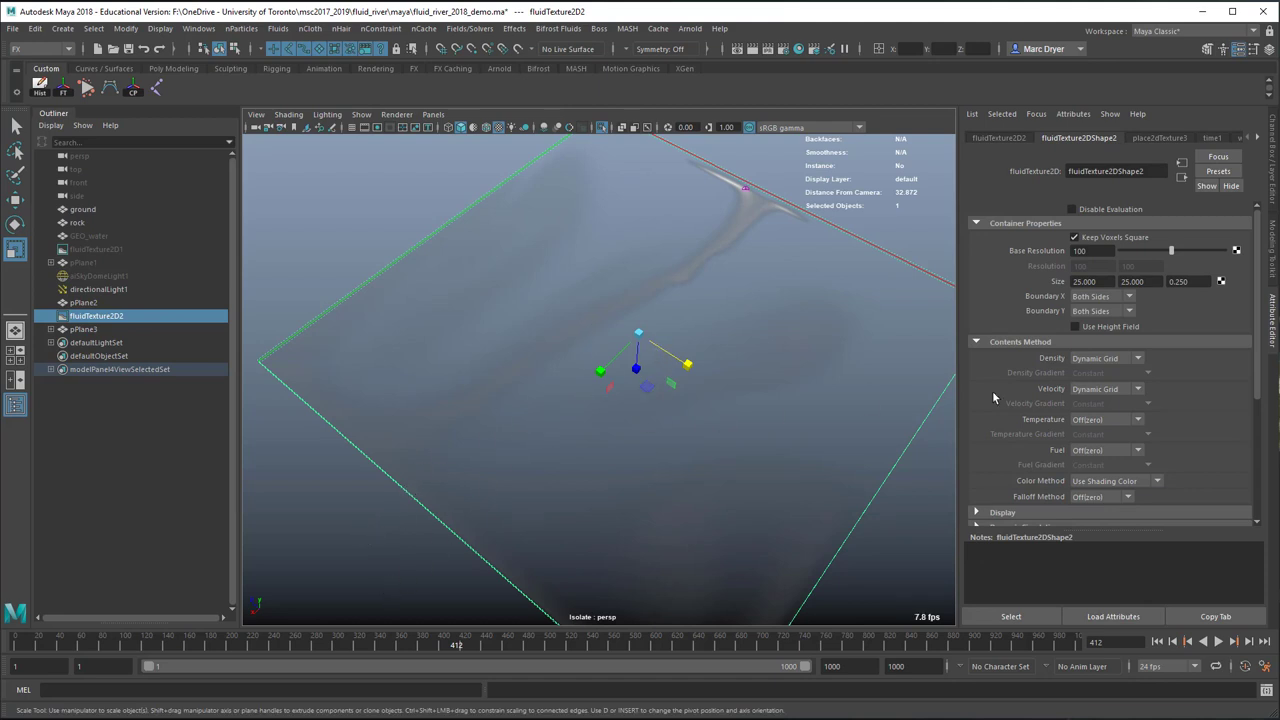
- Change the container's Boundary Y to Y Side and replay the simulation from the first frame
click(1100, 311)
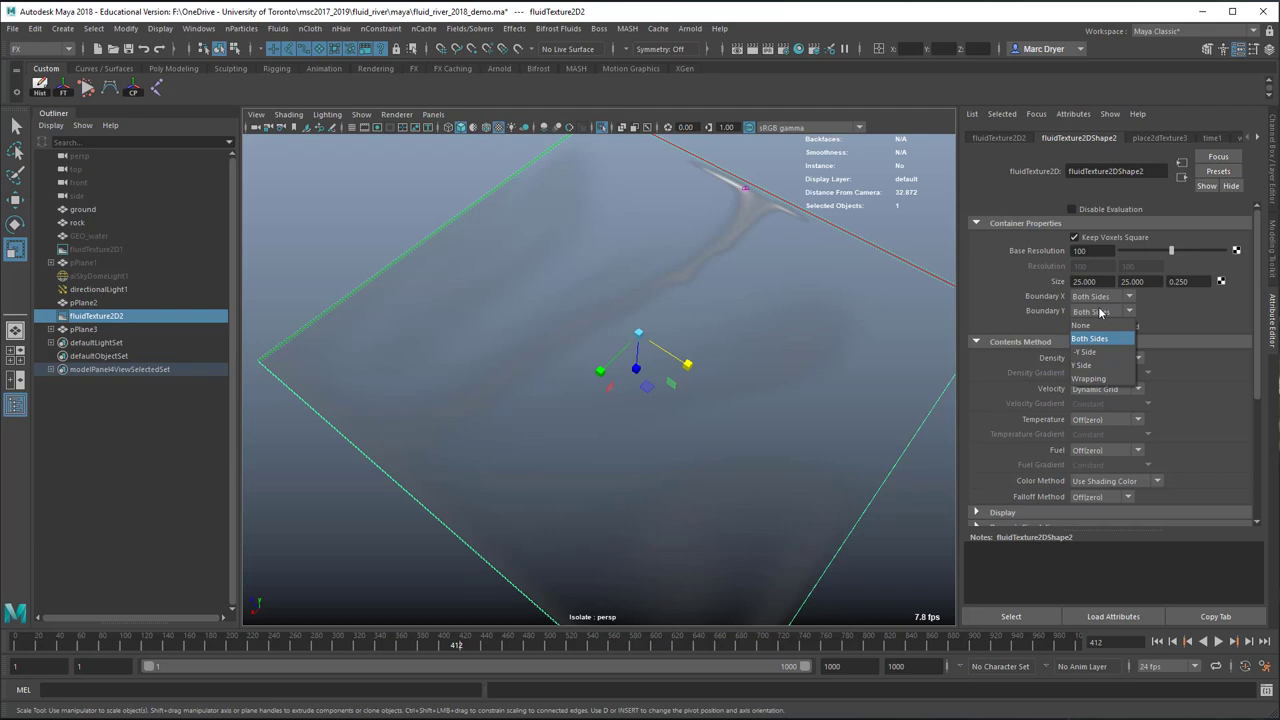
click(1095, 365)
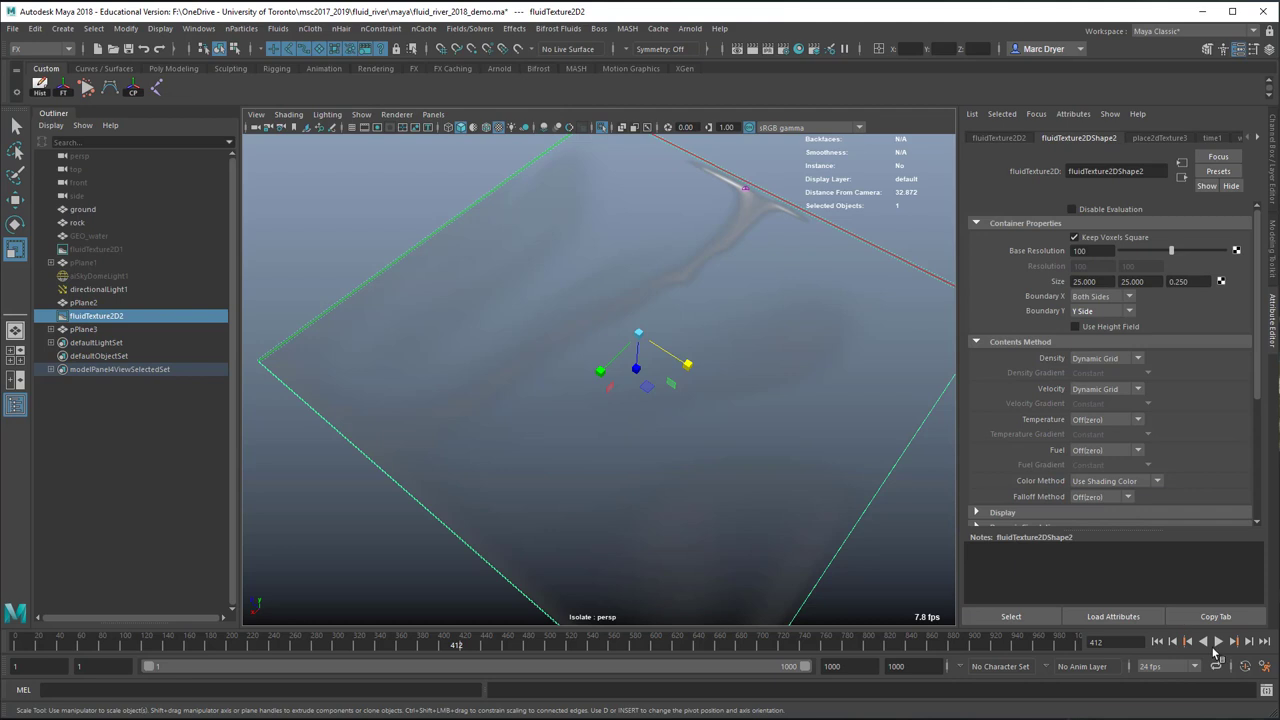
click(1157, 641)
click(1218, 641)
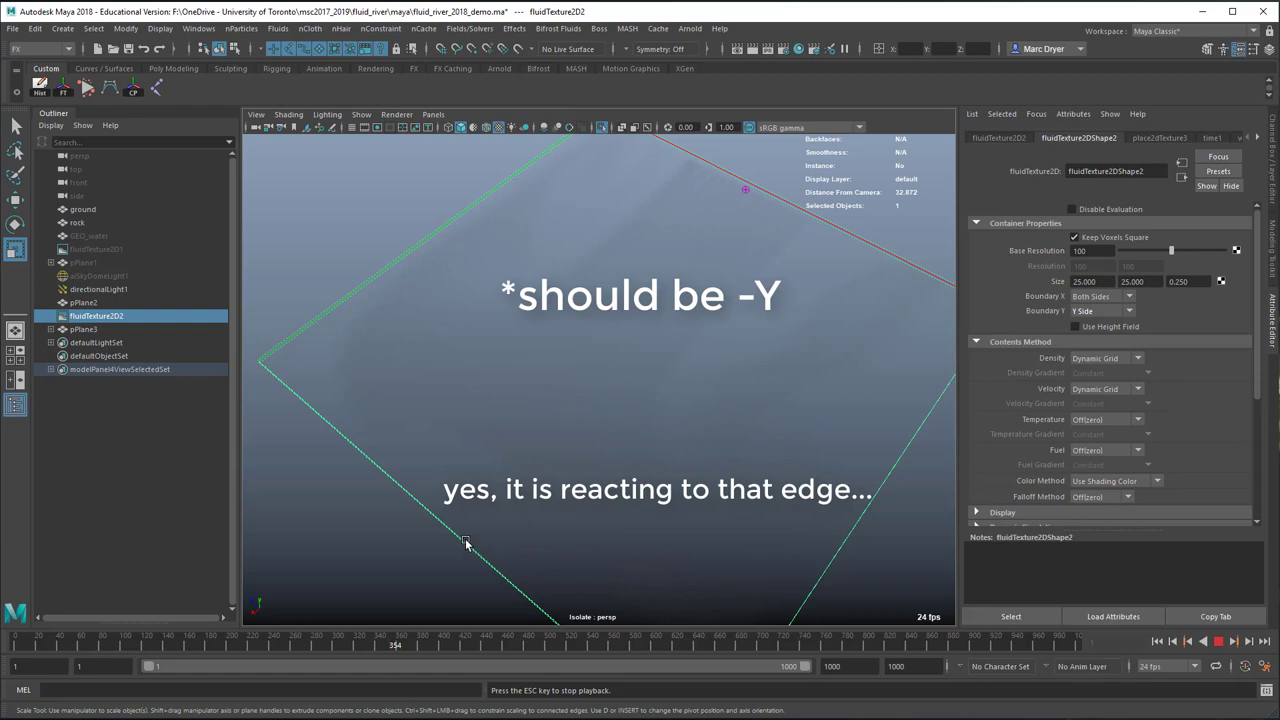
click(1216, 641)
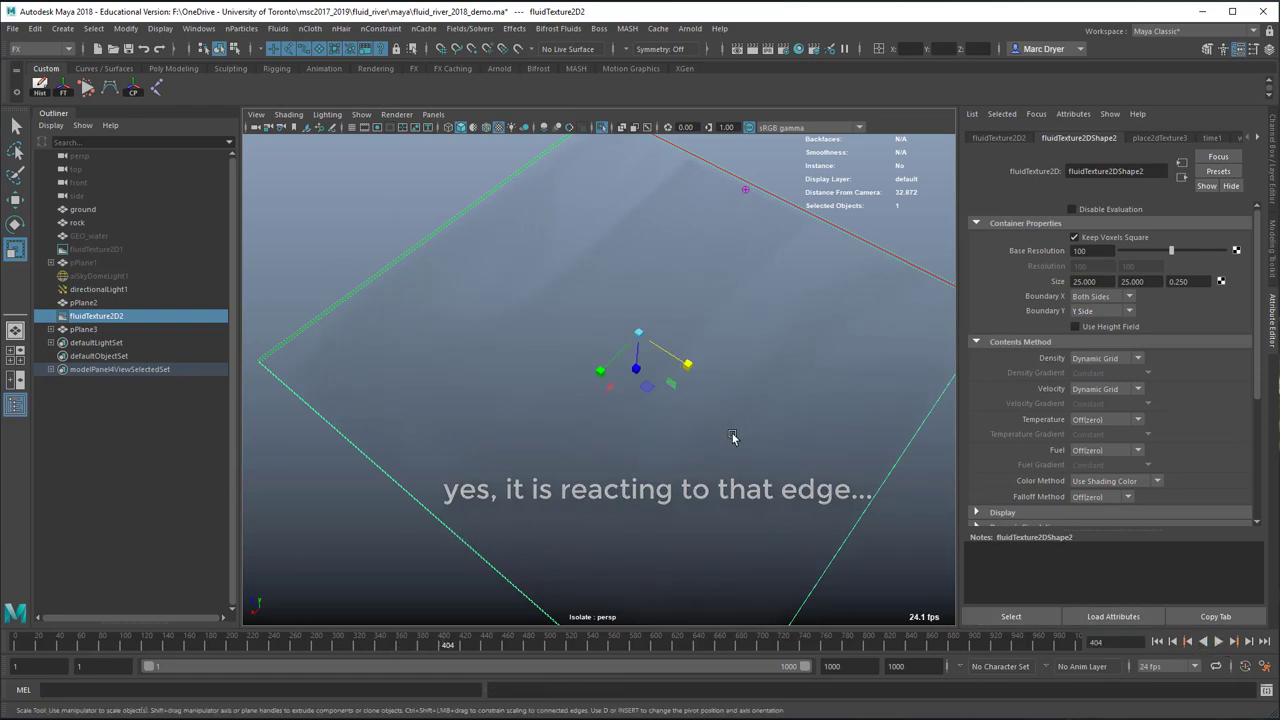
- Set Viscosity to 0.02 in the container's Dynamic Simulation attributes
scroll(734, 437, up, 5)
scroll(1173, 376, down, 4)
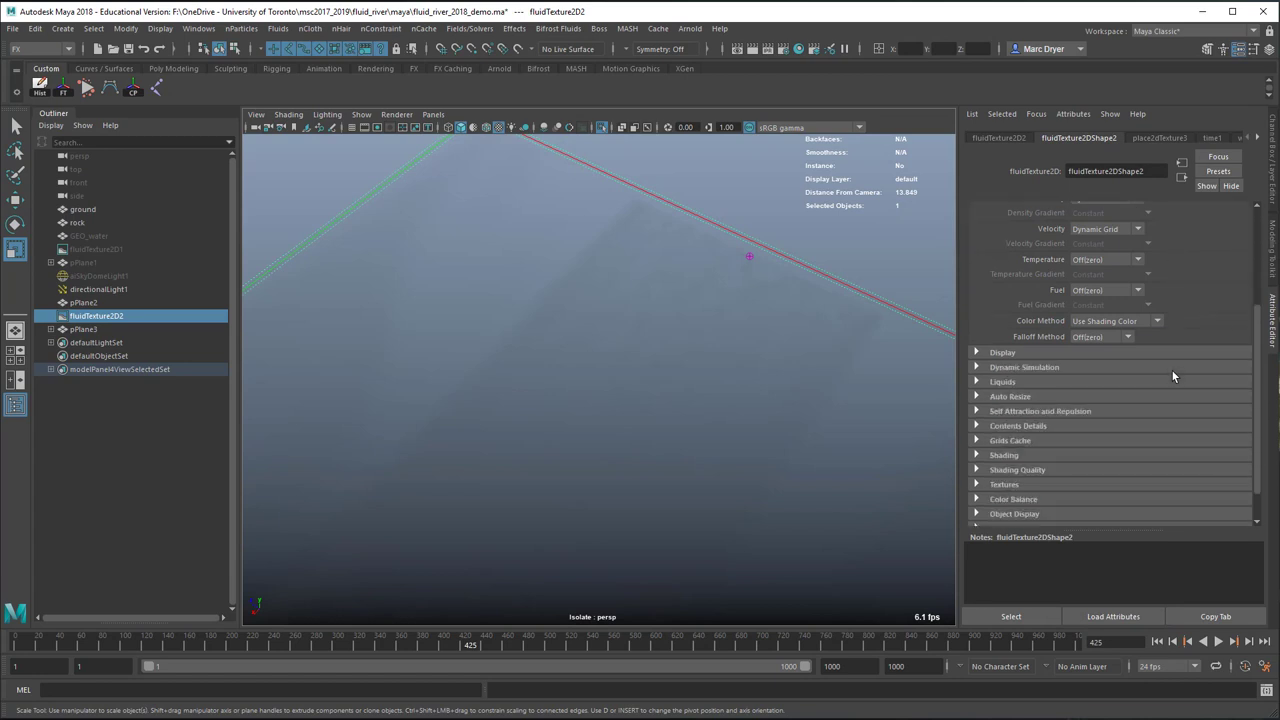
click(1045, 367)
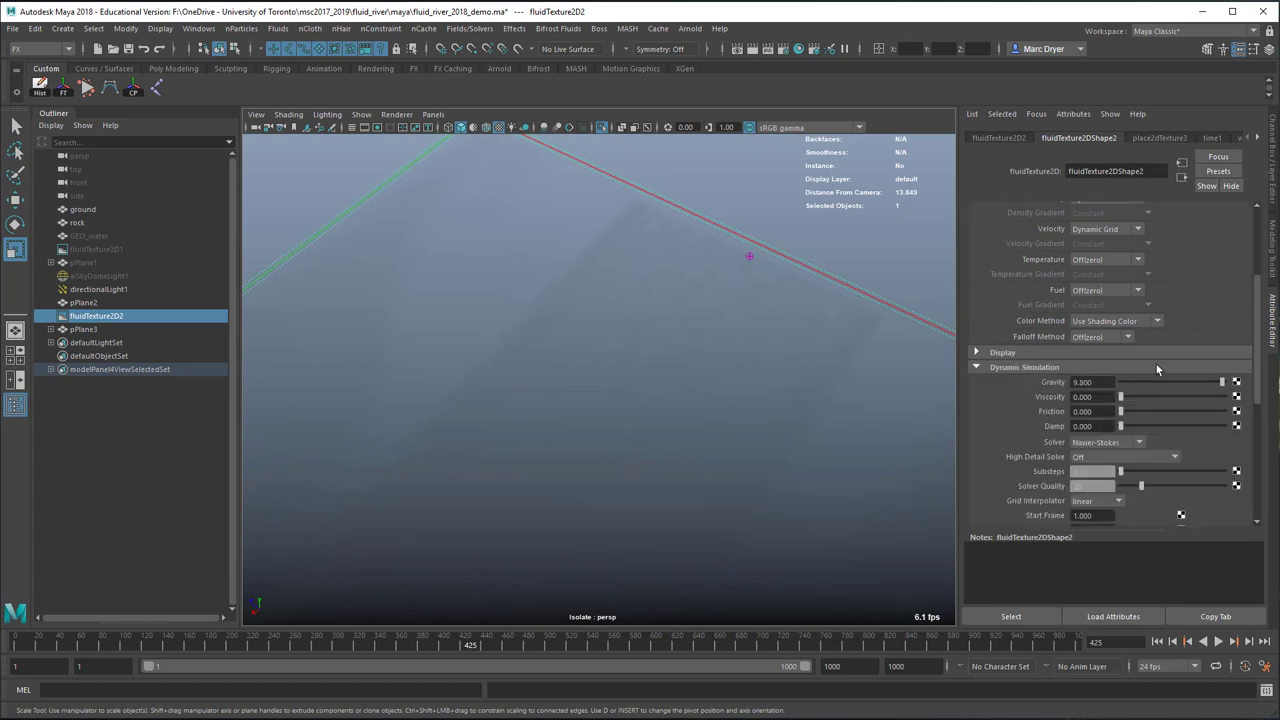
scroll(1140, 370, down, 1)
click(1100, 356)
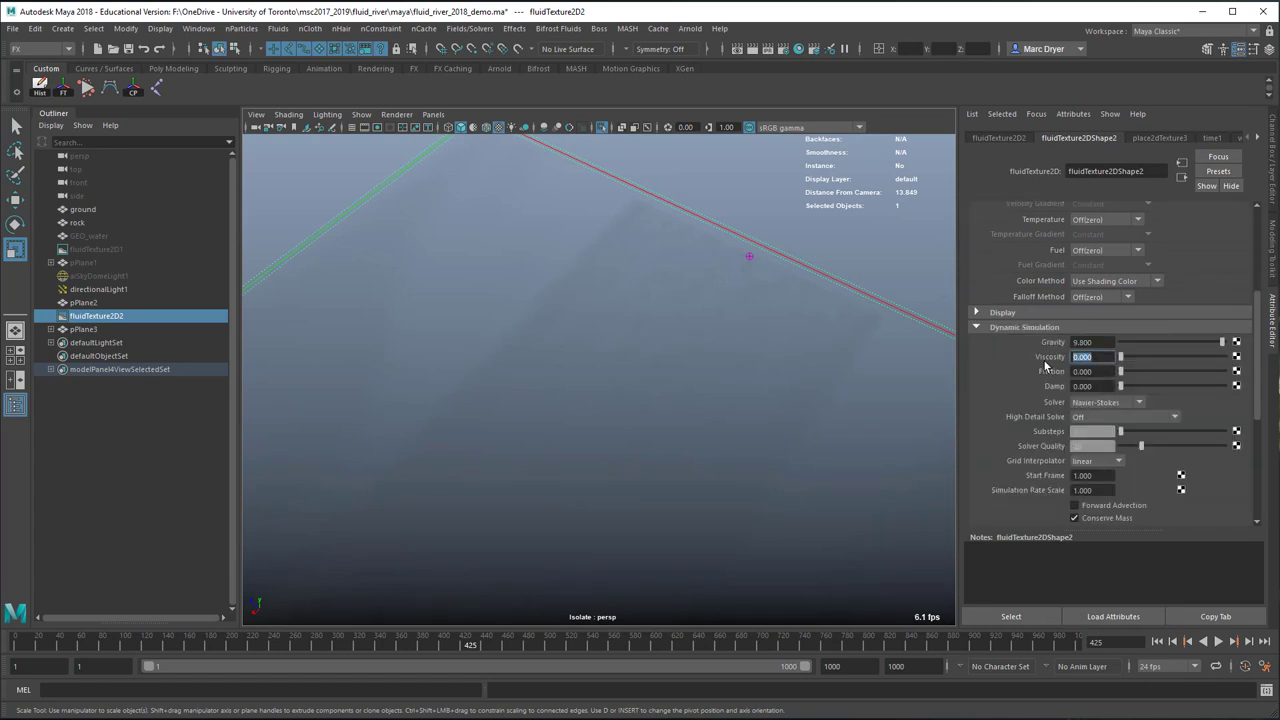
text(0.02)
key(Return)
- Enable Forward Advection, set High Detail Solve to All Grids, and set Substeps to 2
scroll(1107, 383, down, 3)
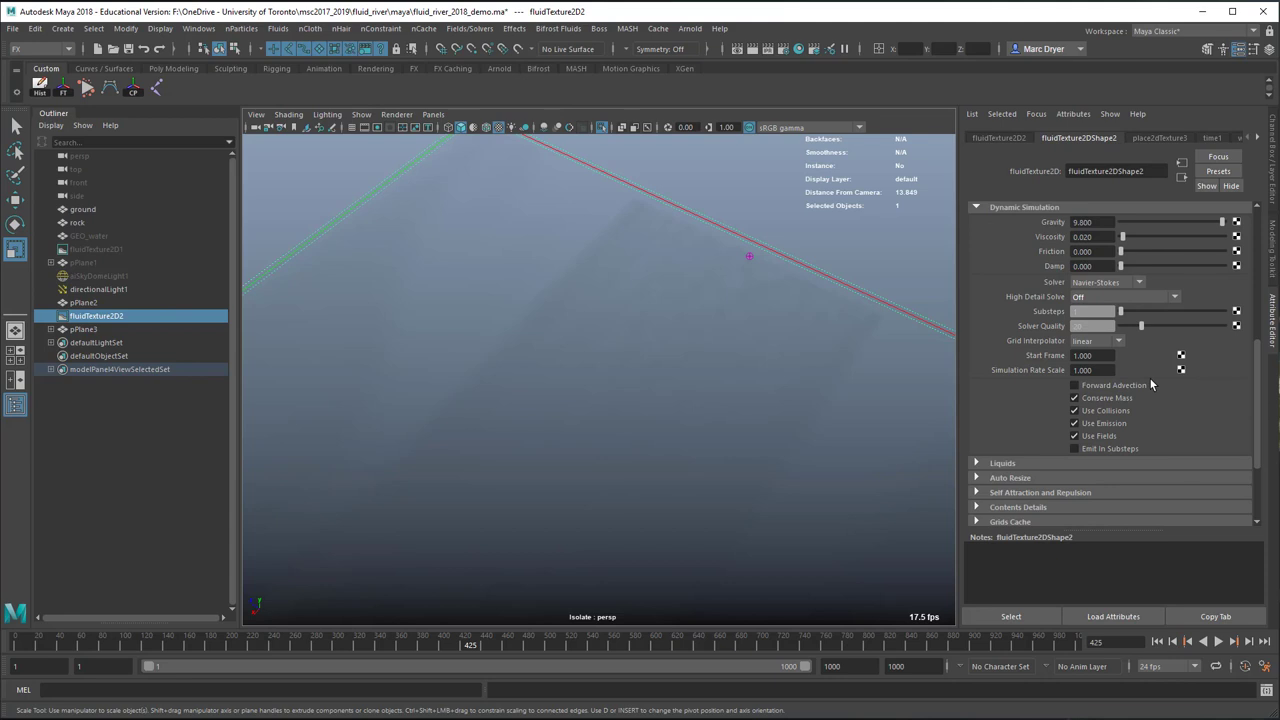
click(1112, 386)
scroll(1145, 389, up, 1)
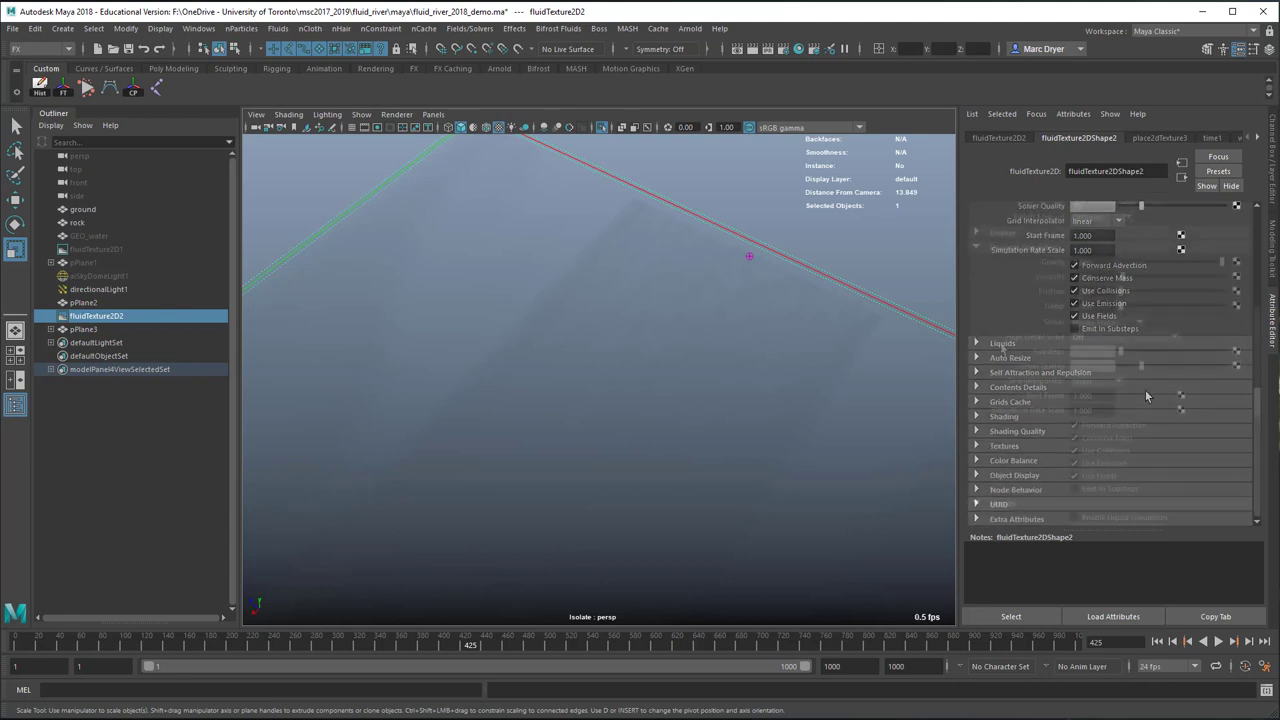
click(1121, 337)
click(1114, 391)
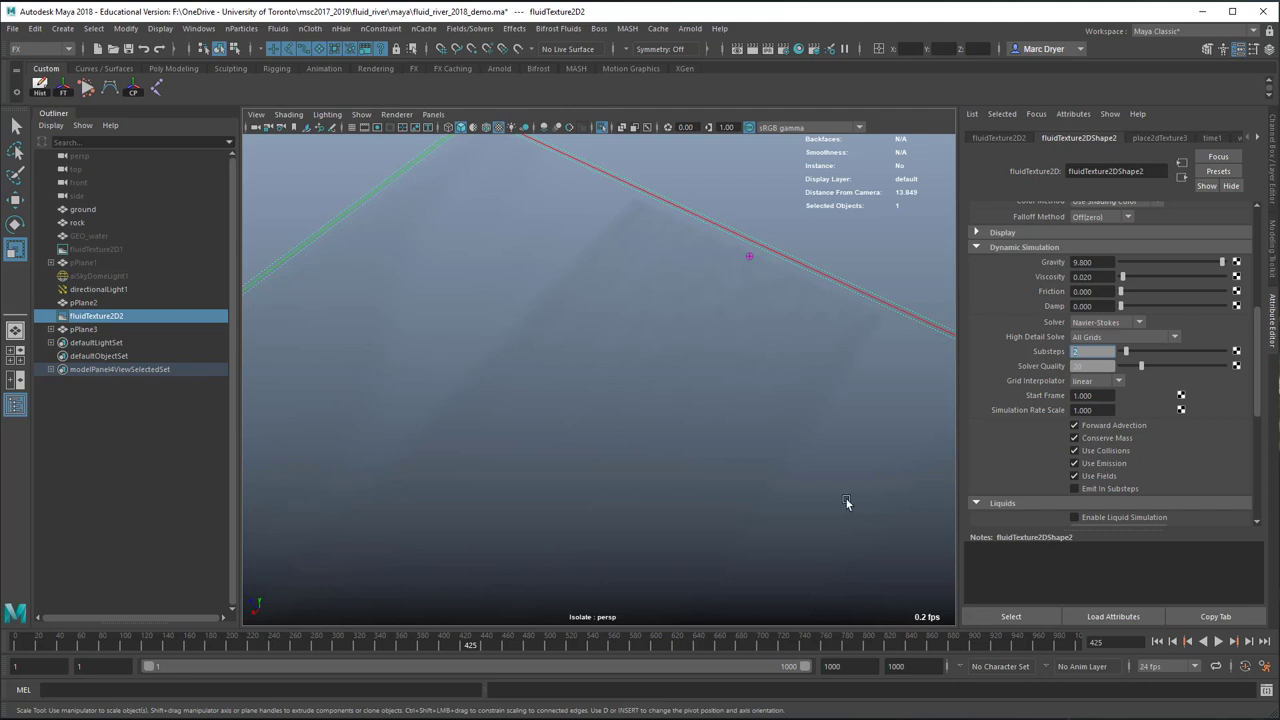
- Enable Liquid Simulation for the container and play the simulation to check the flow
scroll(1110, 440, down, 2)
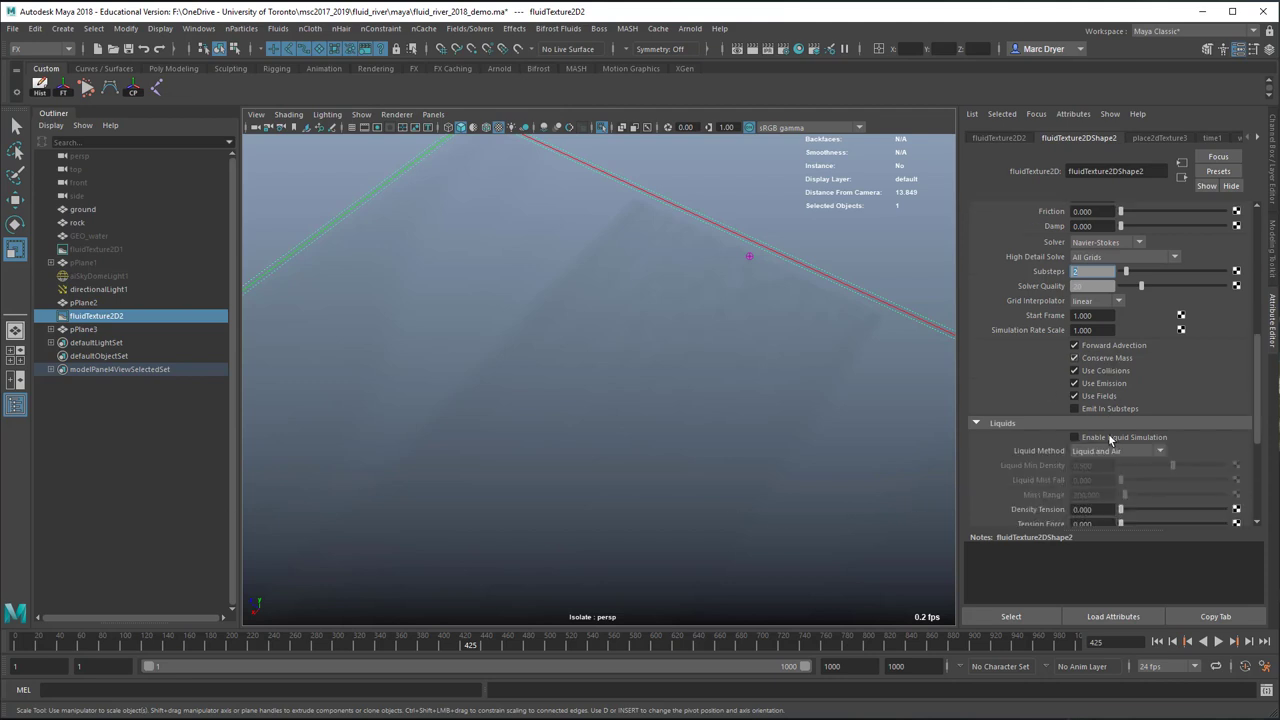
scroll(1130, 462, down, 1)
click(1120, 397)
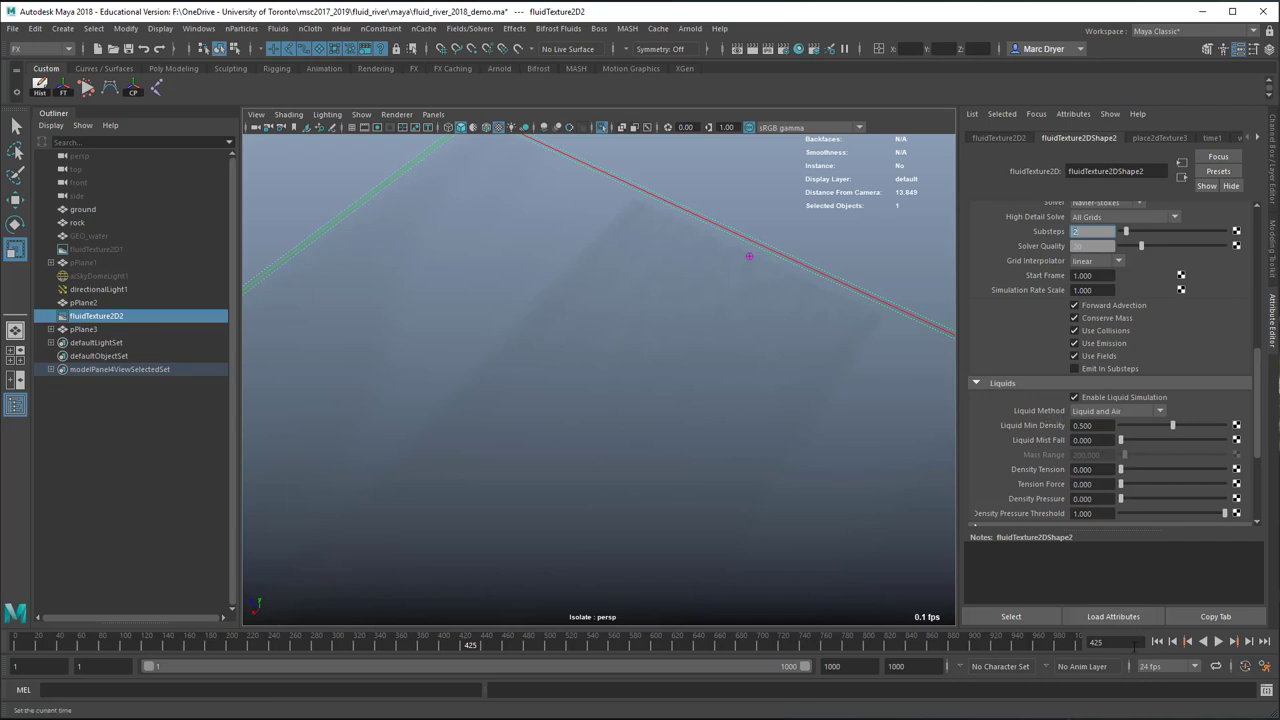
click(1218, 642)
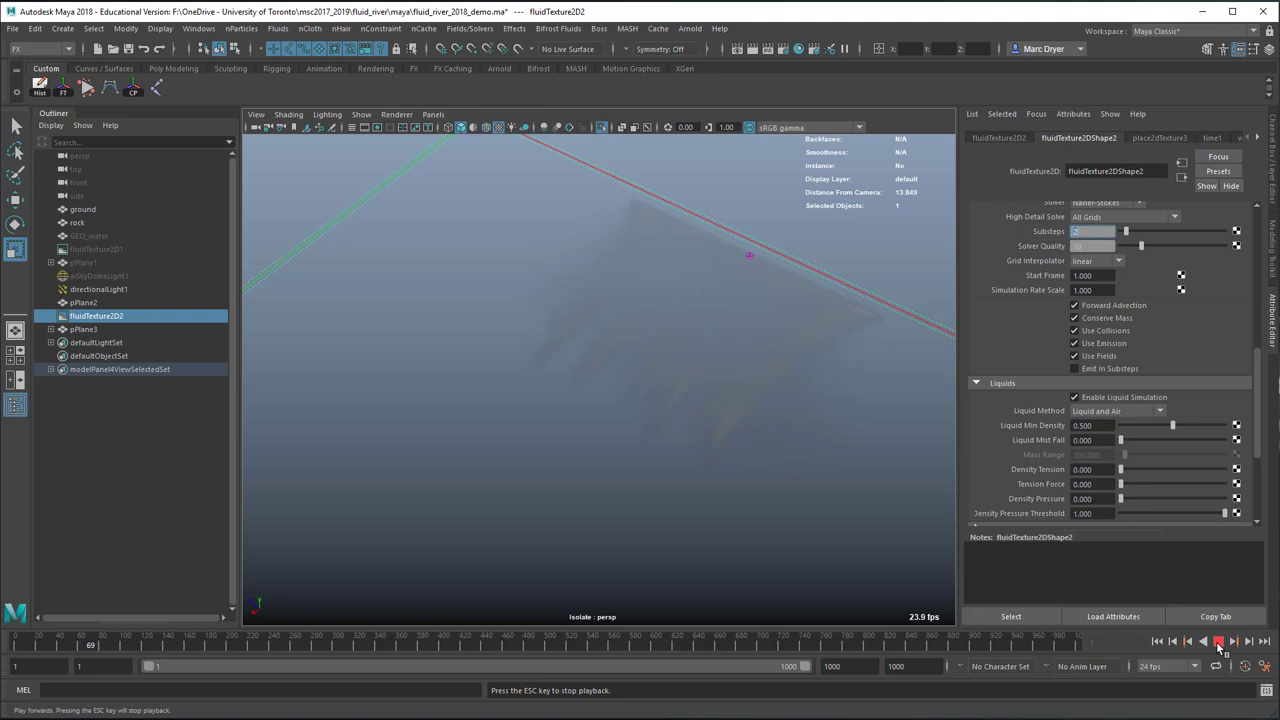
click(1218, 642)
- Raise the Density Scale to 2 in the density contents details and play the simulation to review the stream
scroll(1035, 420, down, 4)
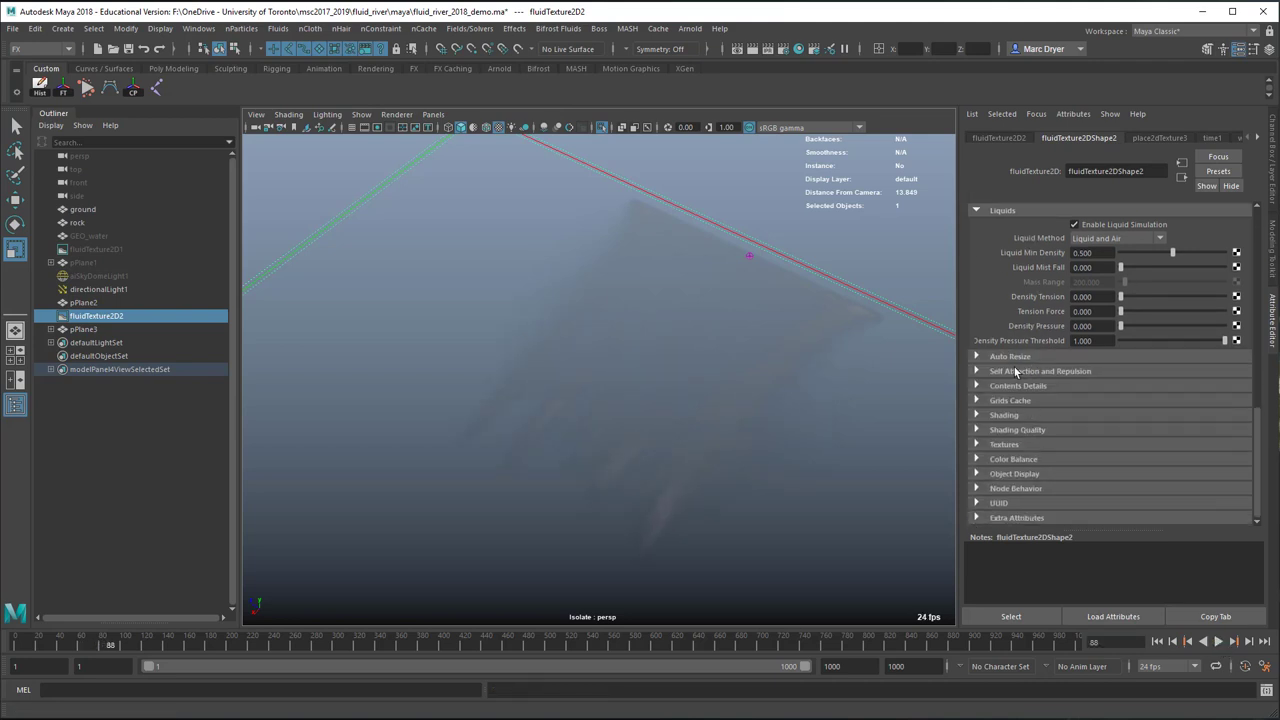
click(1022, 386)
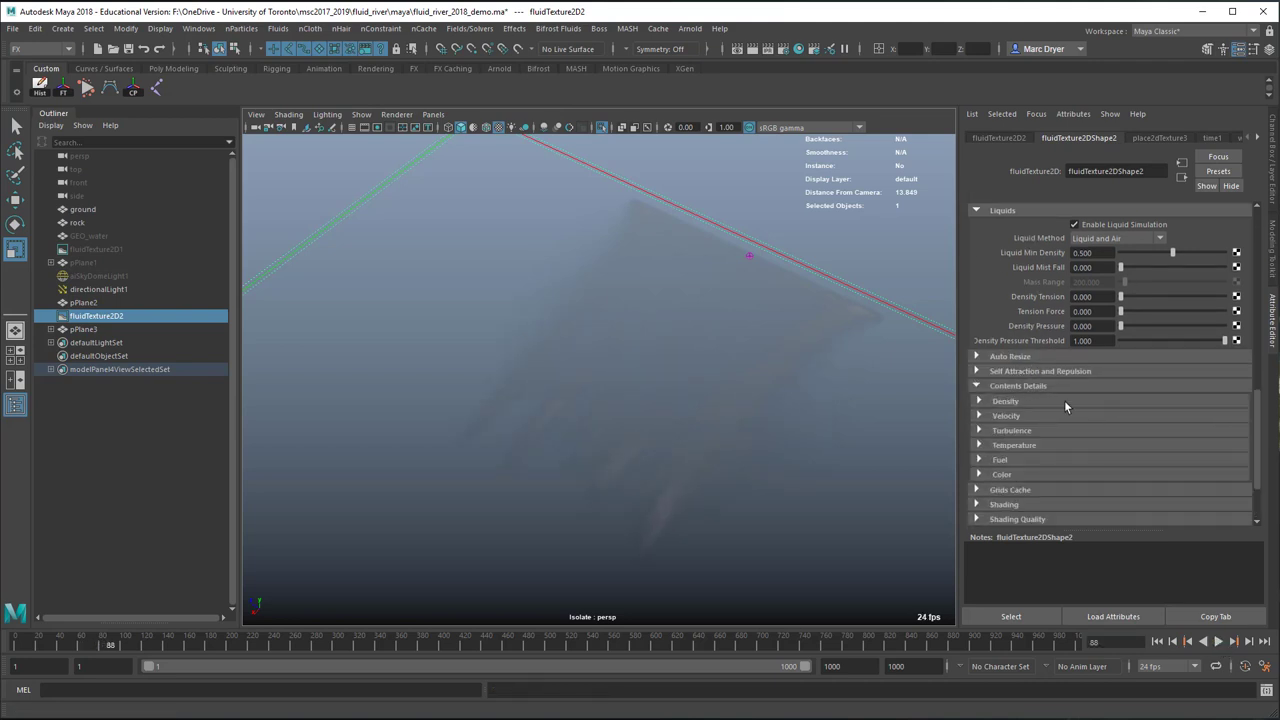
click(1024, 401)
drag(1147, 416, 1222, 416)
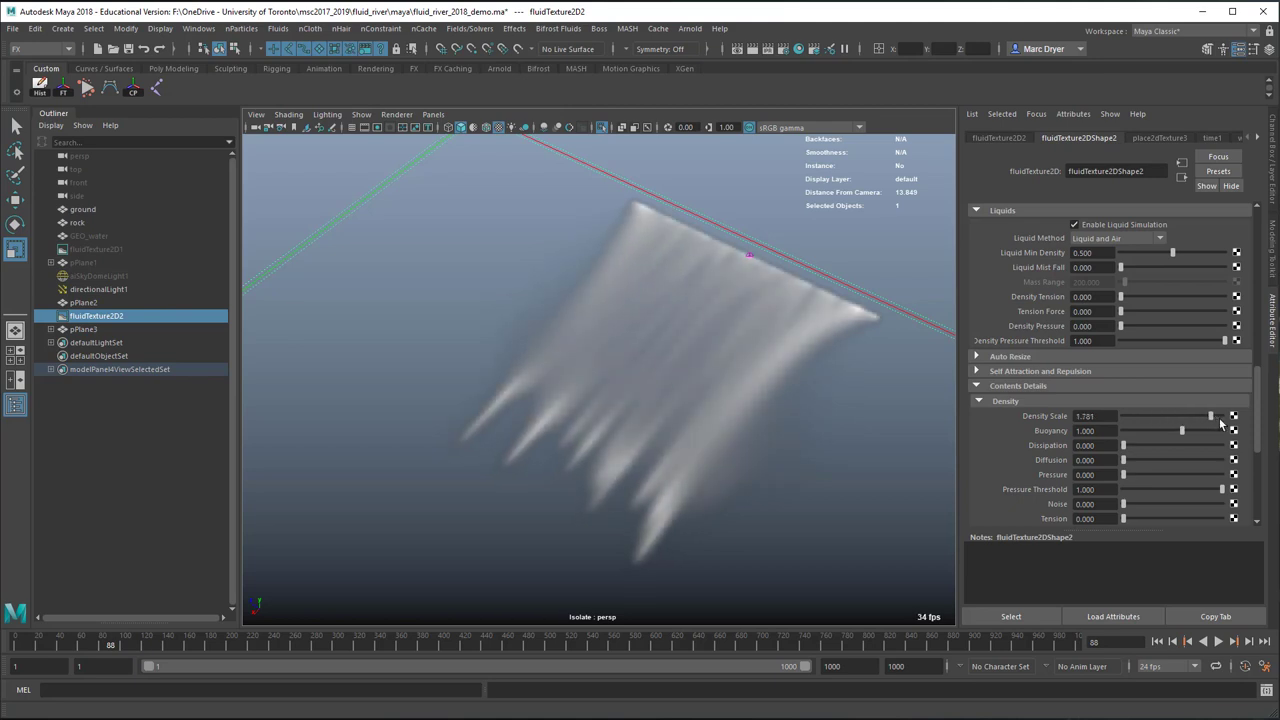
click(1218, 642)
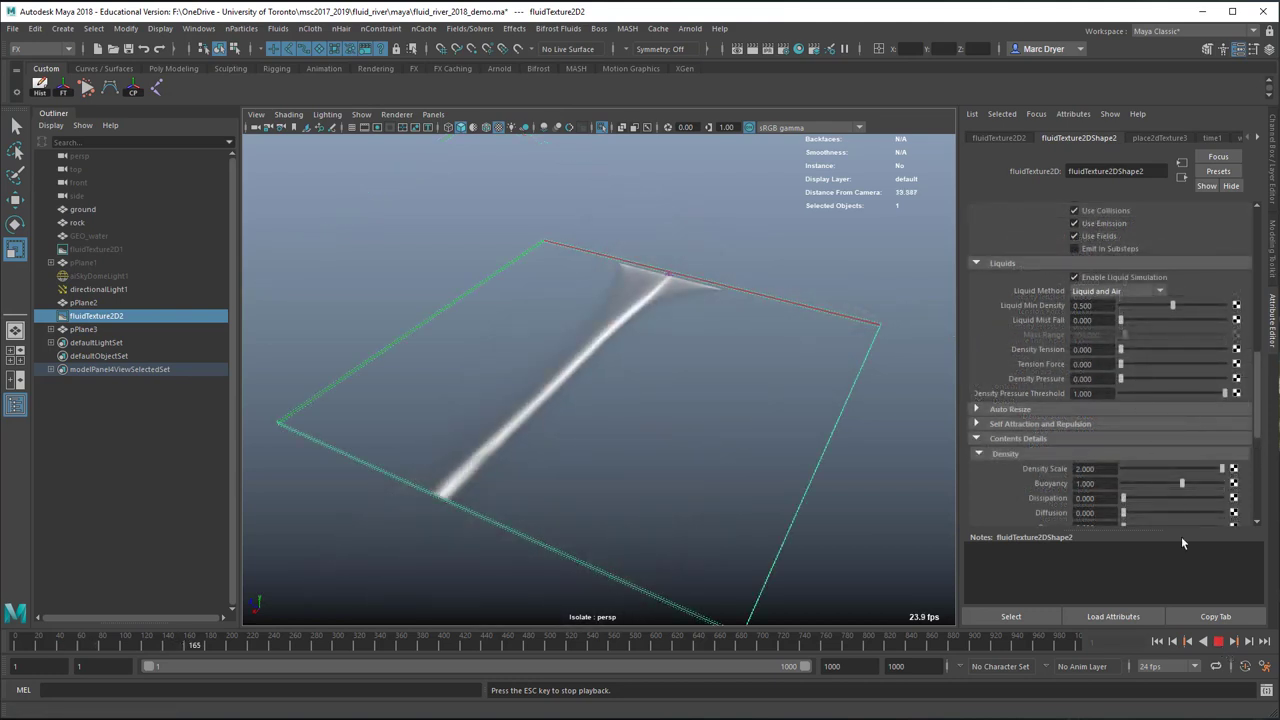
click(1215, 643)
key(r)
- Set the liquid attributes Density Tension to 0.1, Tension Force to 0.1 and Density Pressure to 1
scroll(342, 508, down, 2)
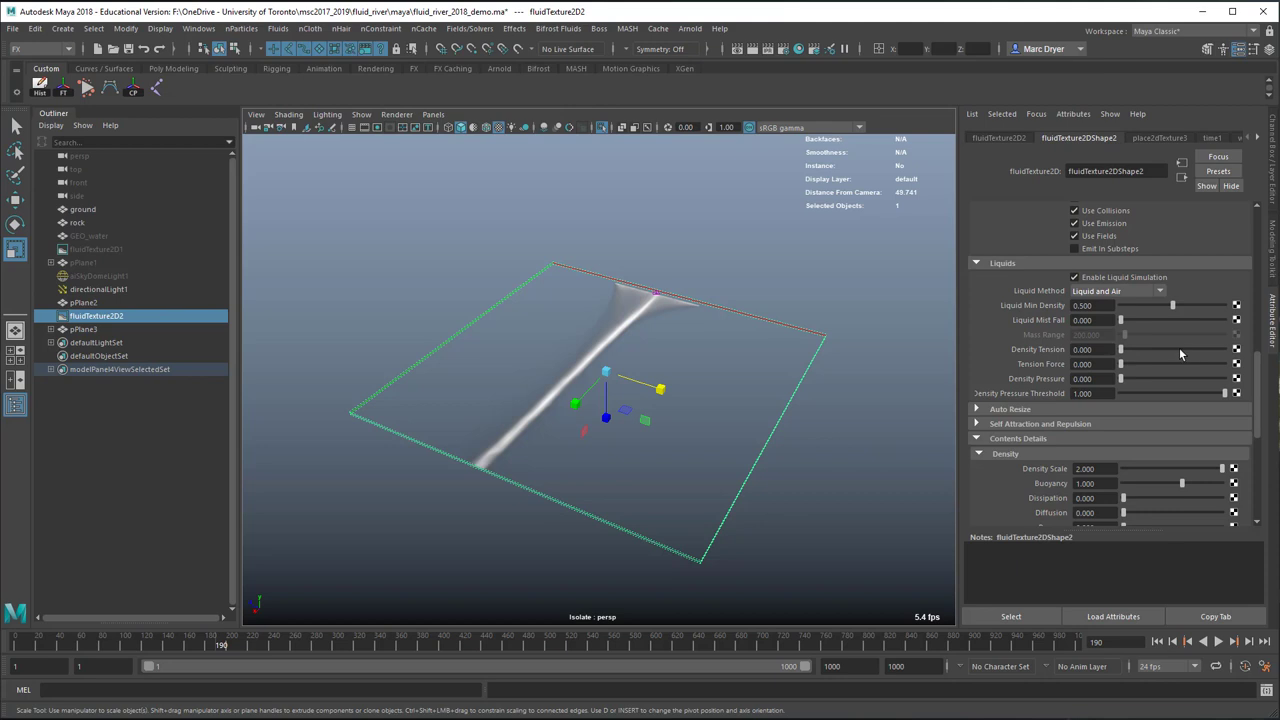
click(1085, 349)
text(0.1)
key(Return)
click(1098, 364)
text(0)
scroll(1104, 367, down, 1)
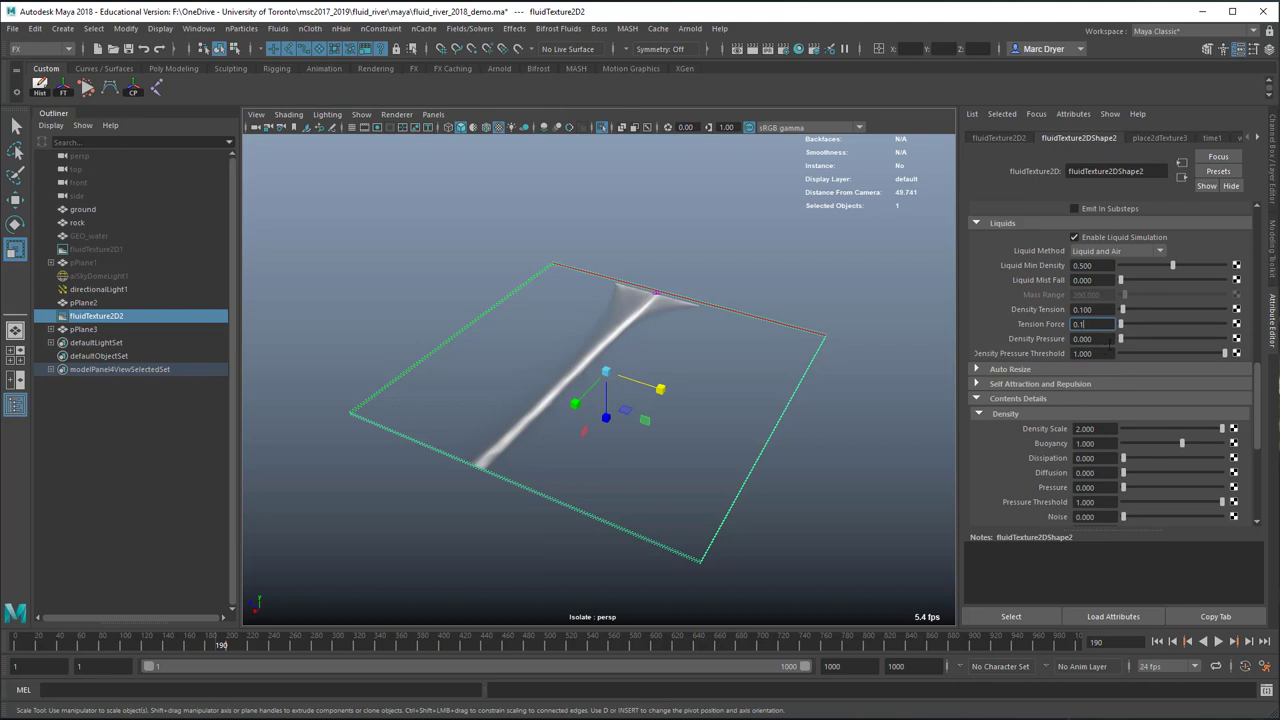
key(Tab)
text(1)
key(Return)
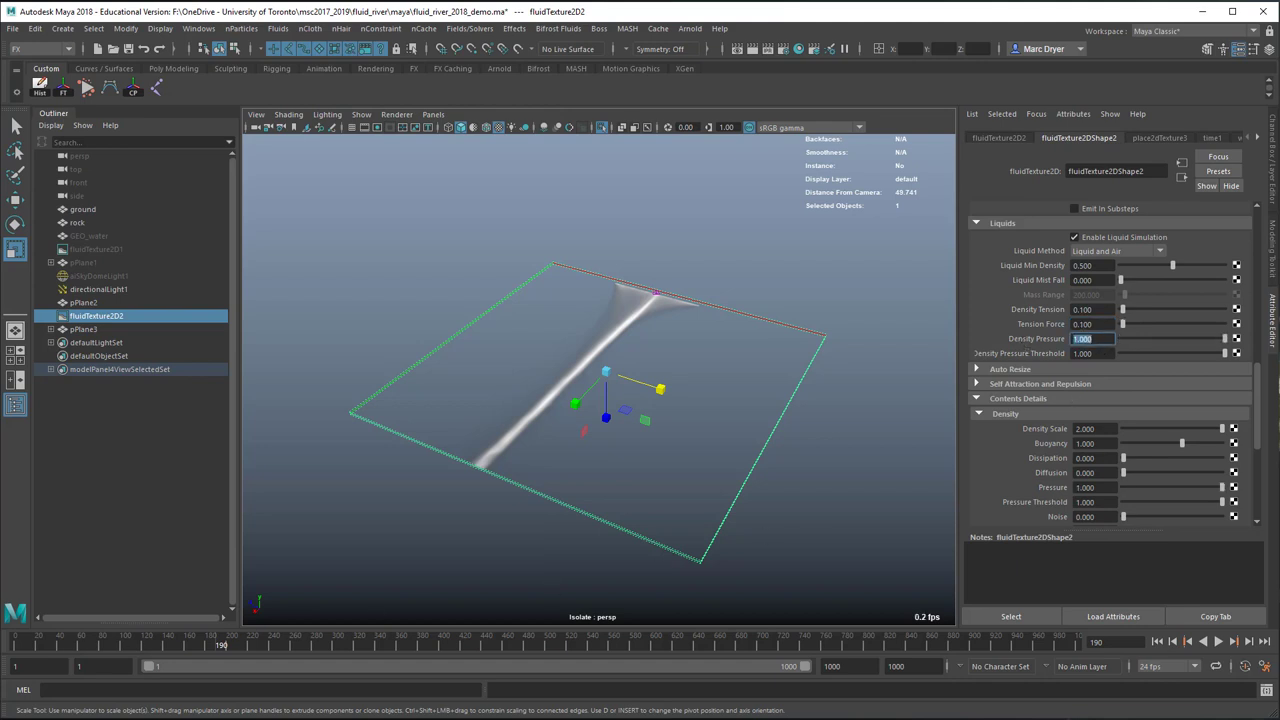
- Try a density Buoyancy of -1 and replay the simulation from the first frame
scroll(1136, 413, down, 1)
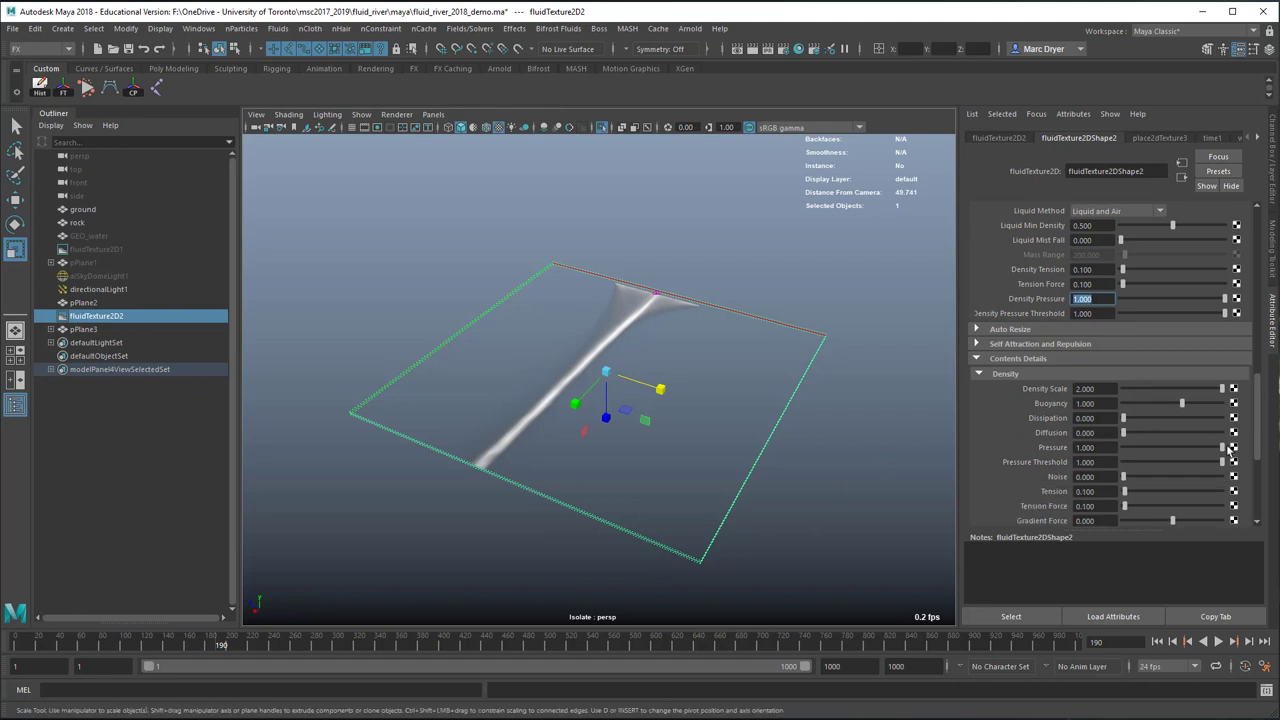
click(1098, 406)
text(-1)
key(Return)
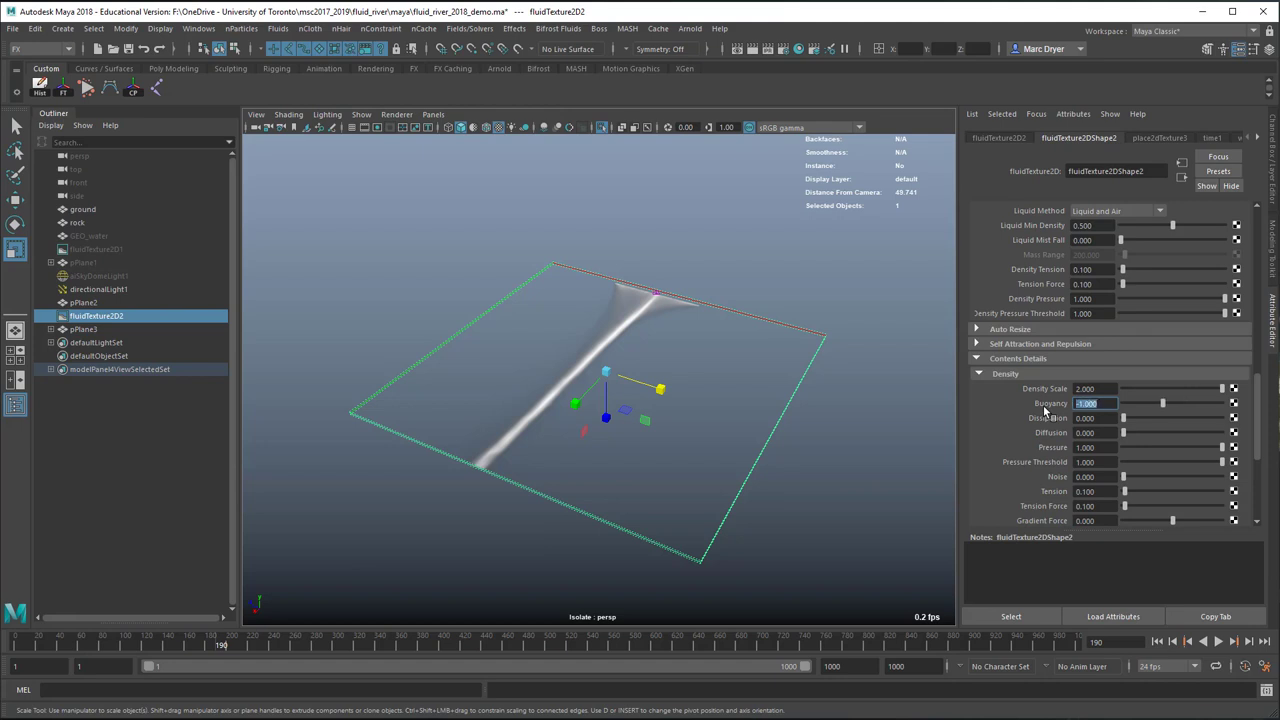
click(1157, 641)
click(1218, 641)
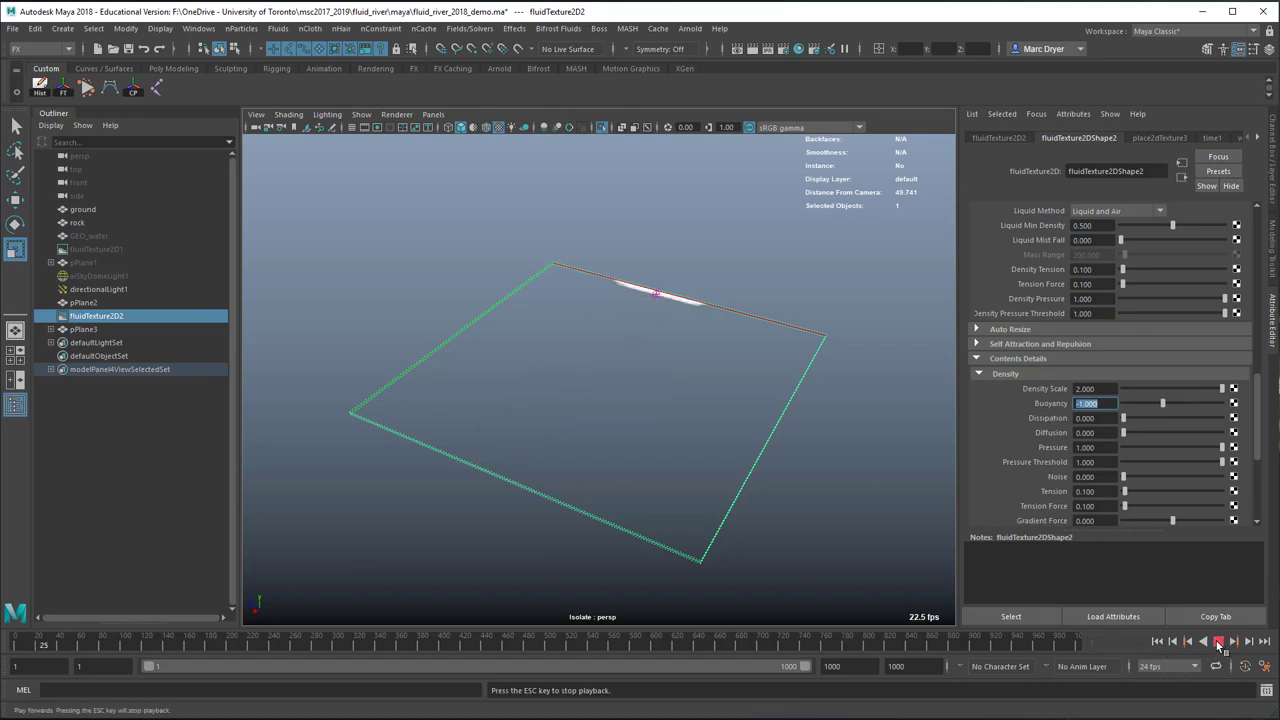
click(1218, 641)
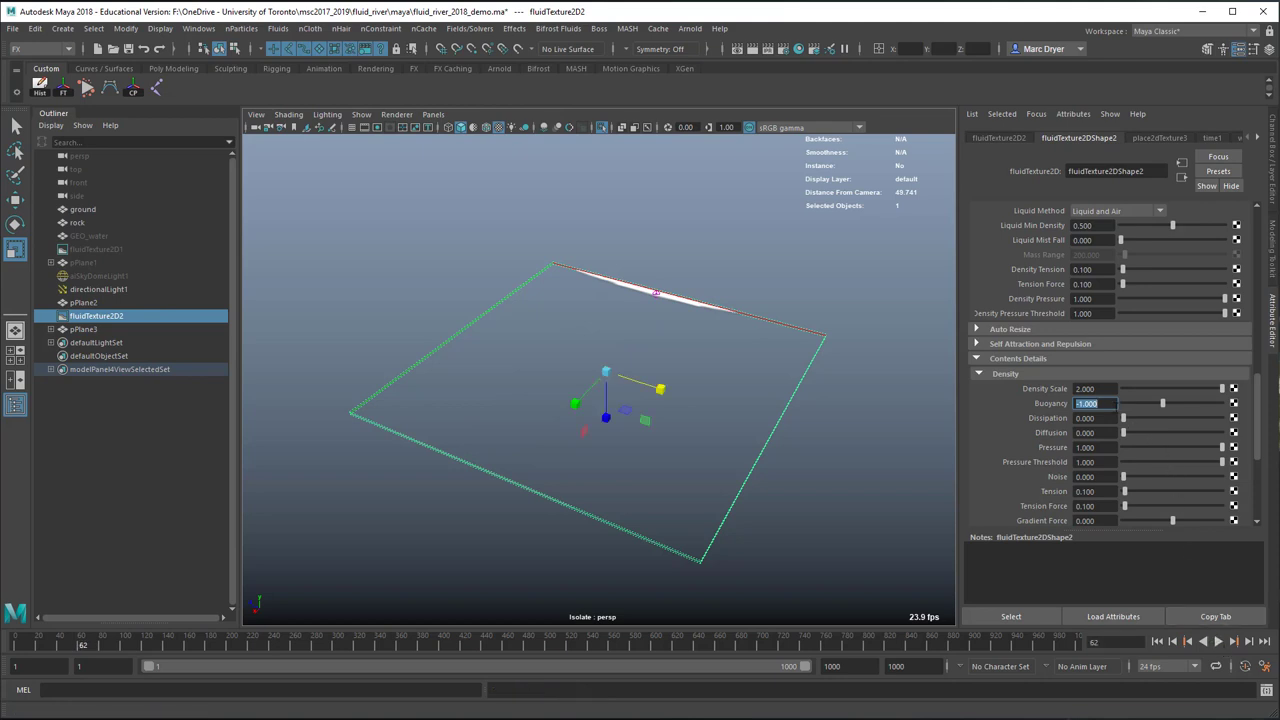
- Set the density Buoyancy back to 1 and replay the simulation from the first frame
text(1)
key(Return)
click(1157, 641)
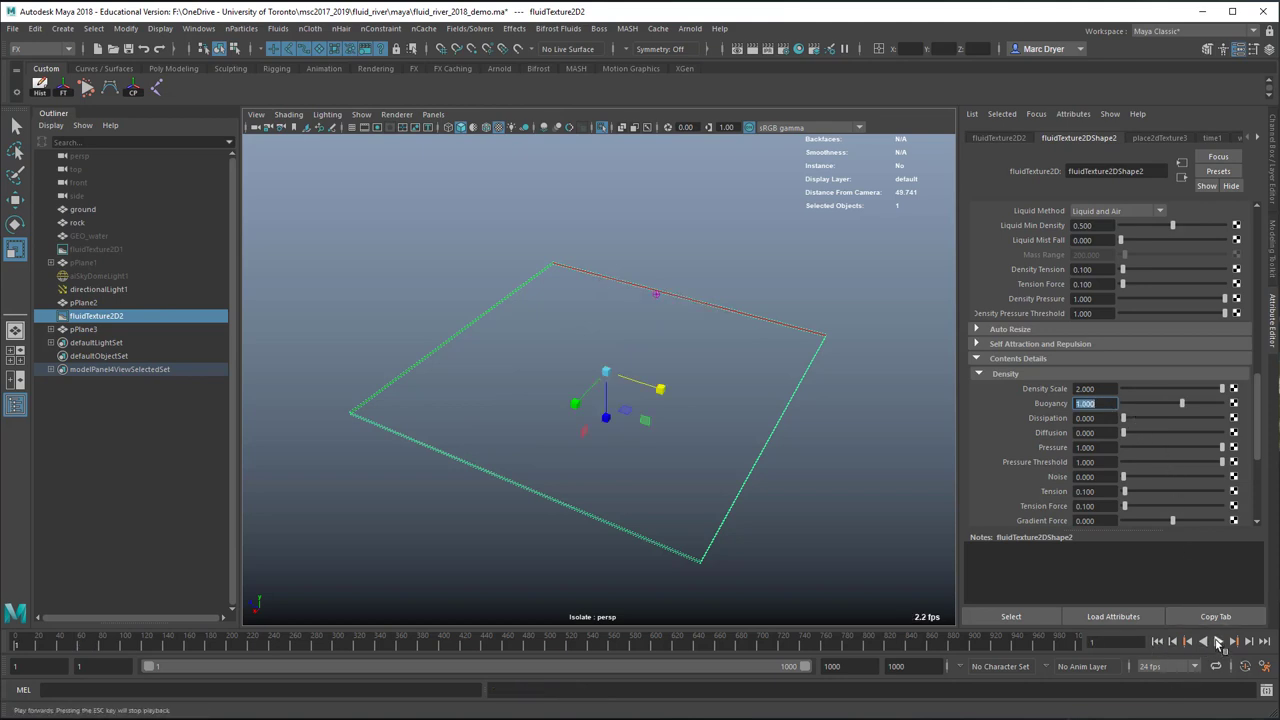
click(1218, 641)
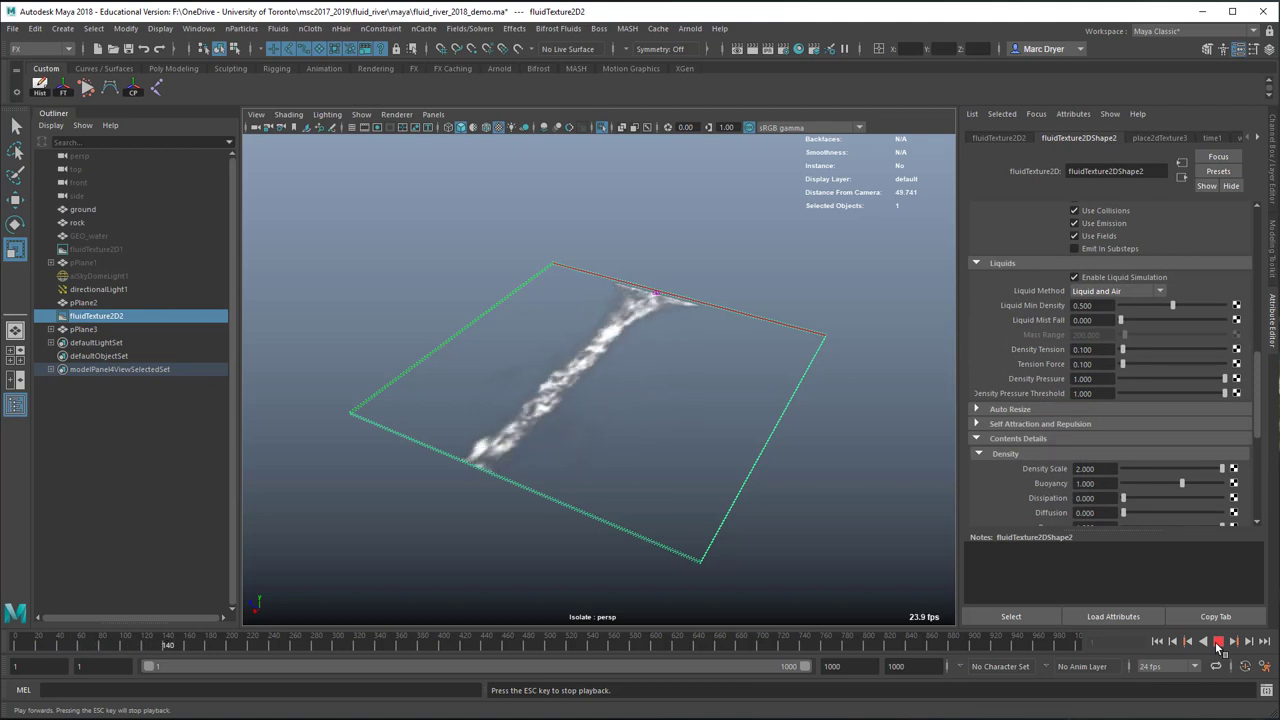
- Stop playback and expand the Velocity and Turbulence sections of the fluid's contents details
click(1218, 644)
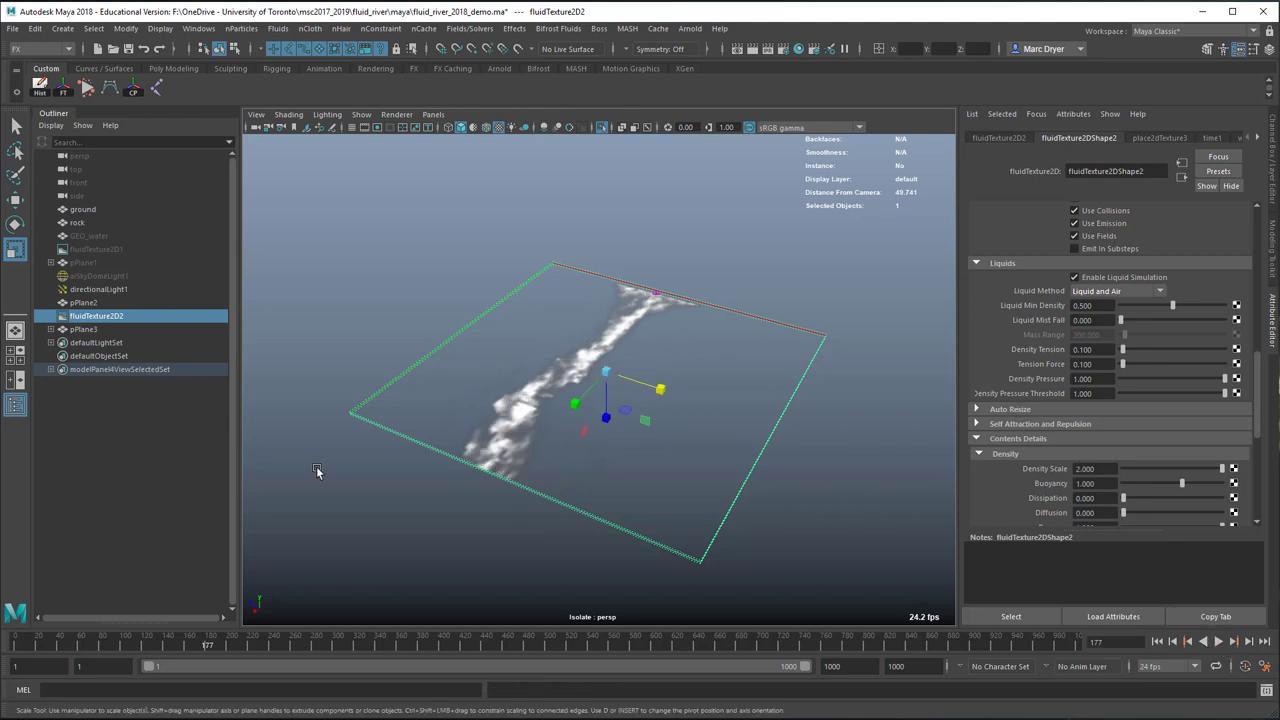
scroll(1130, 428, down, 3)
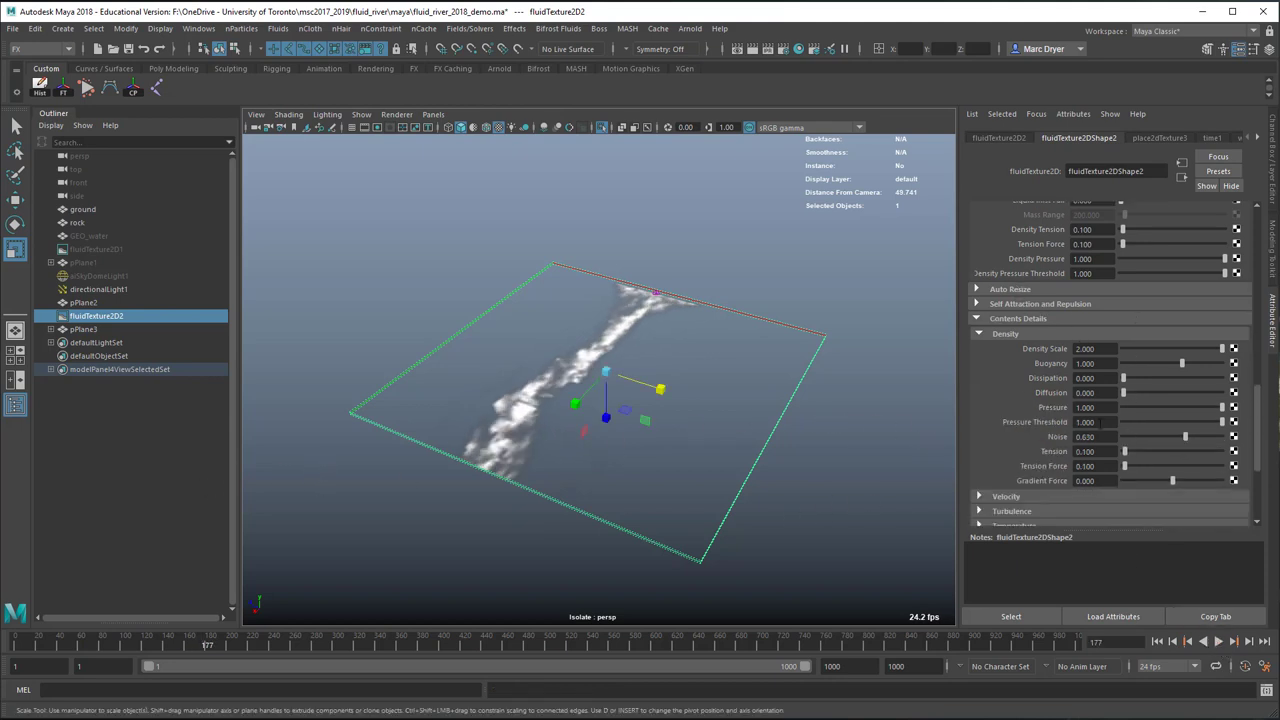
scroll(1026, 391, down, 3)
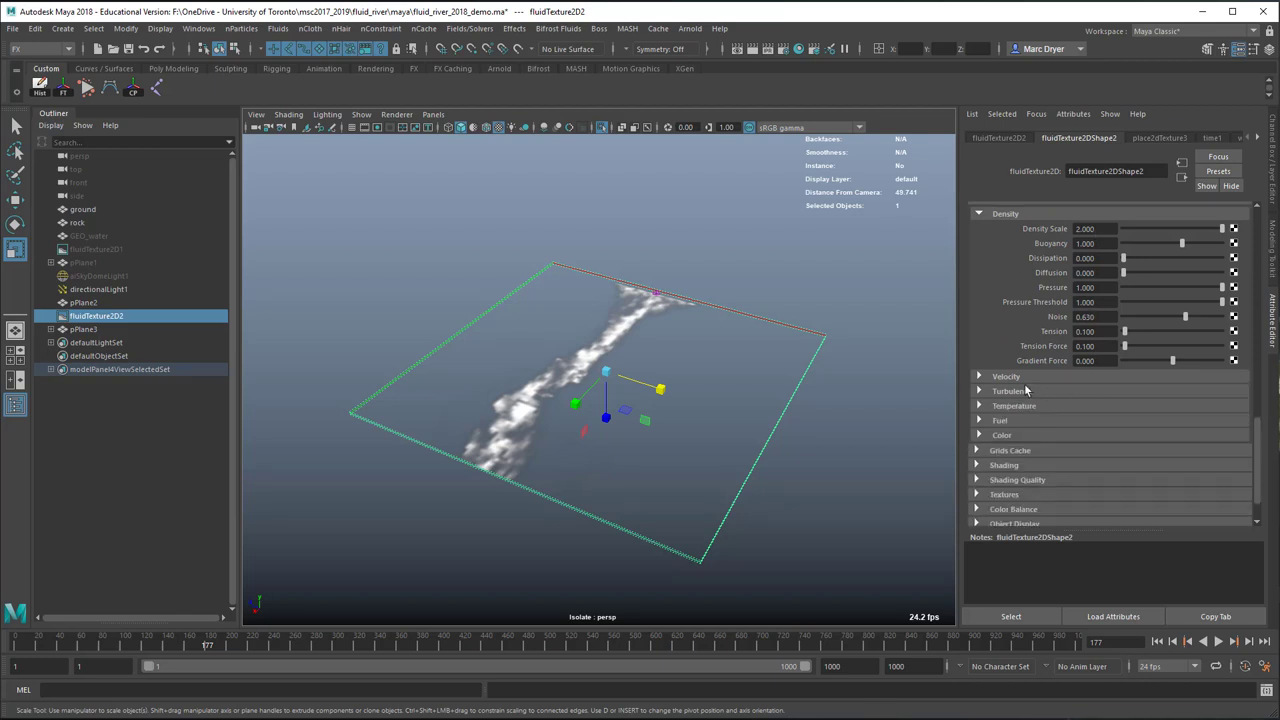
click(1021, 381)
scroll(1021, 370, down, 2)
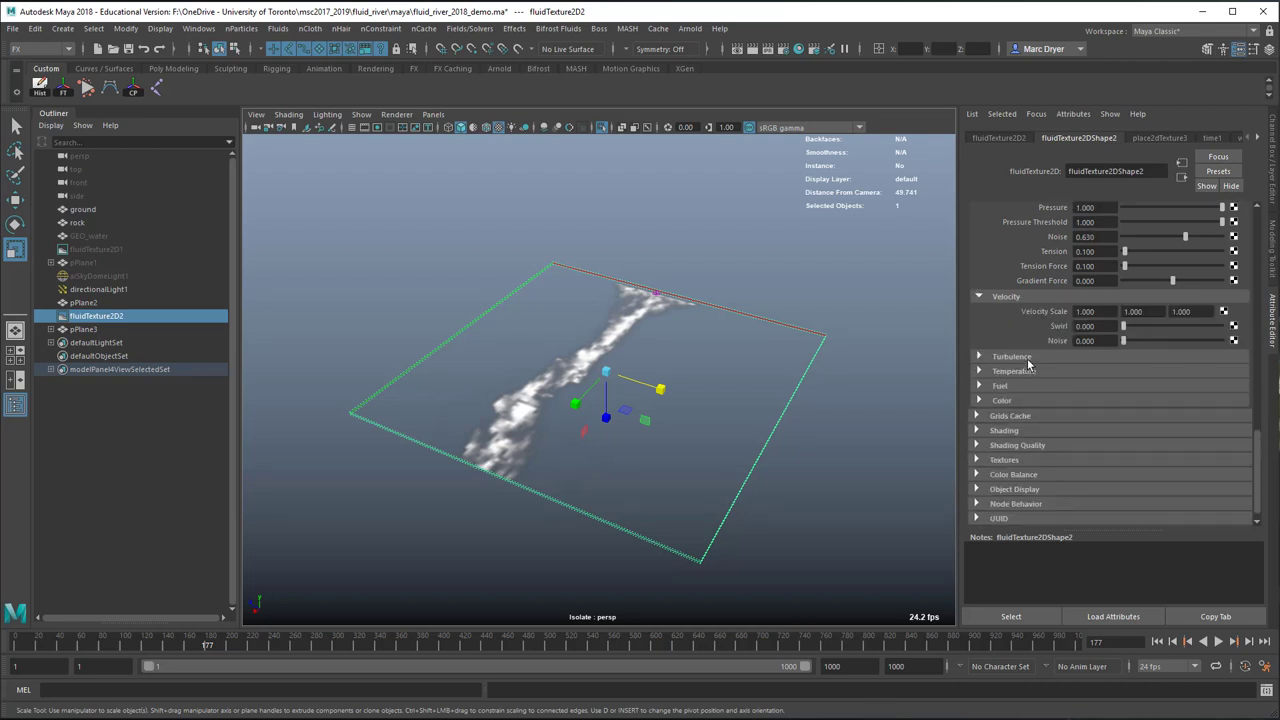
click(1012, 357)
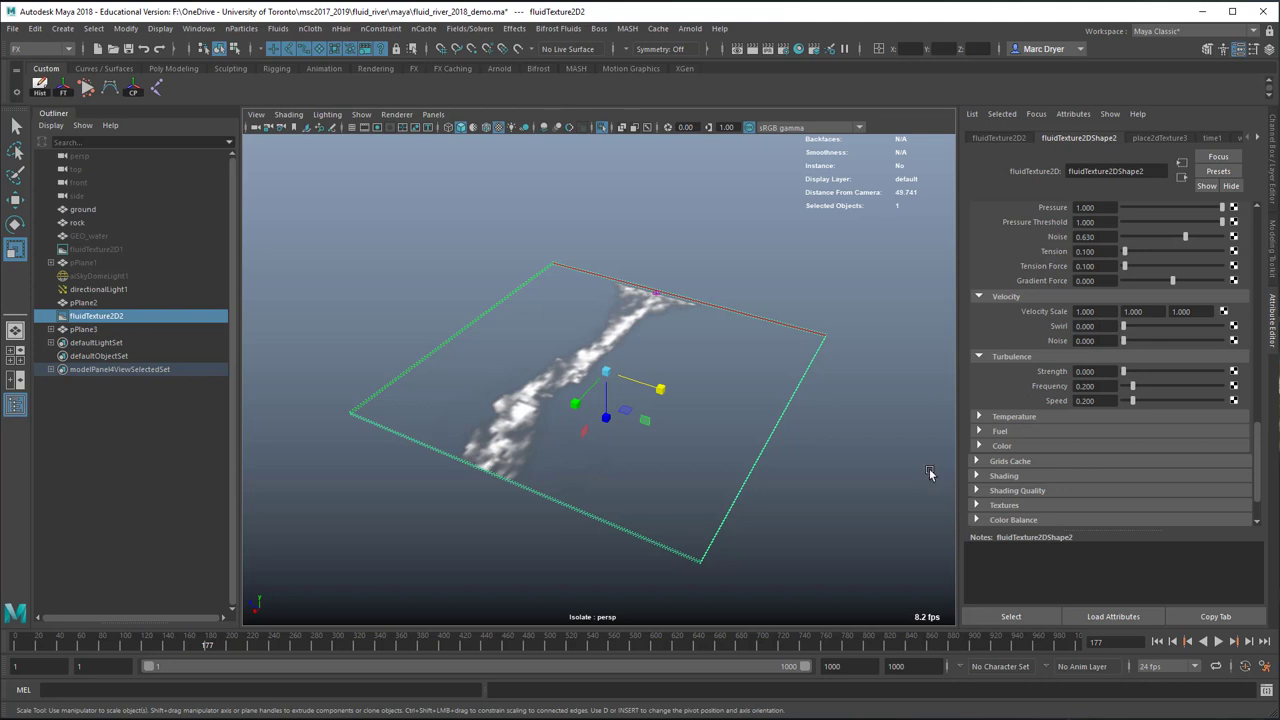
- Leave the isolated fluid view and isolate the water plane pPlane2 instead
alt+drag(759, 403, 767, 459)
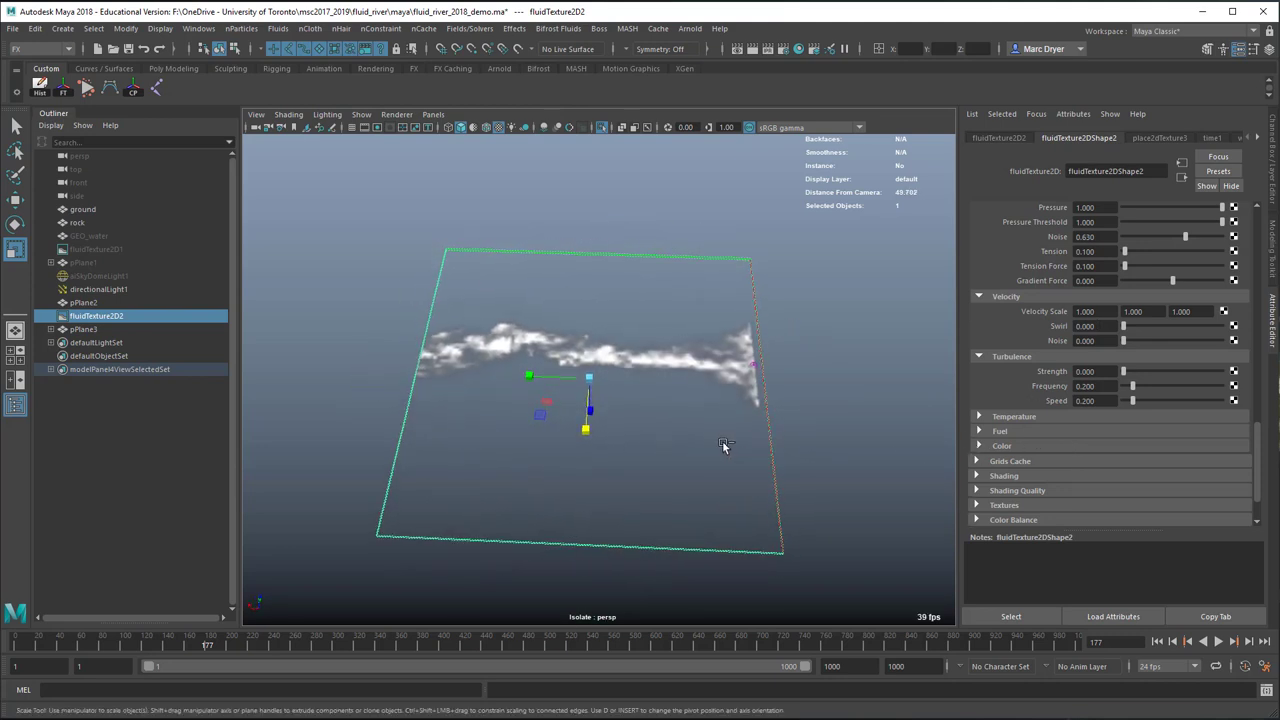
key(ctrl+1)
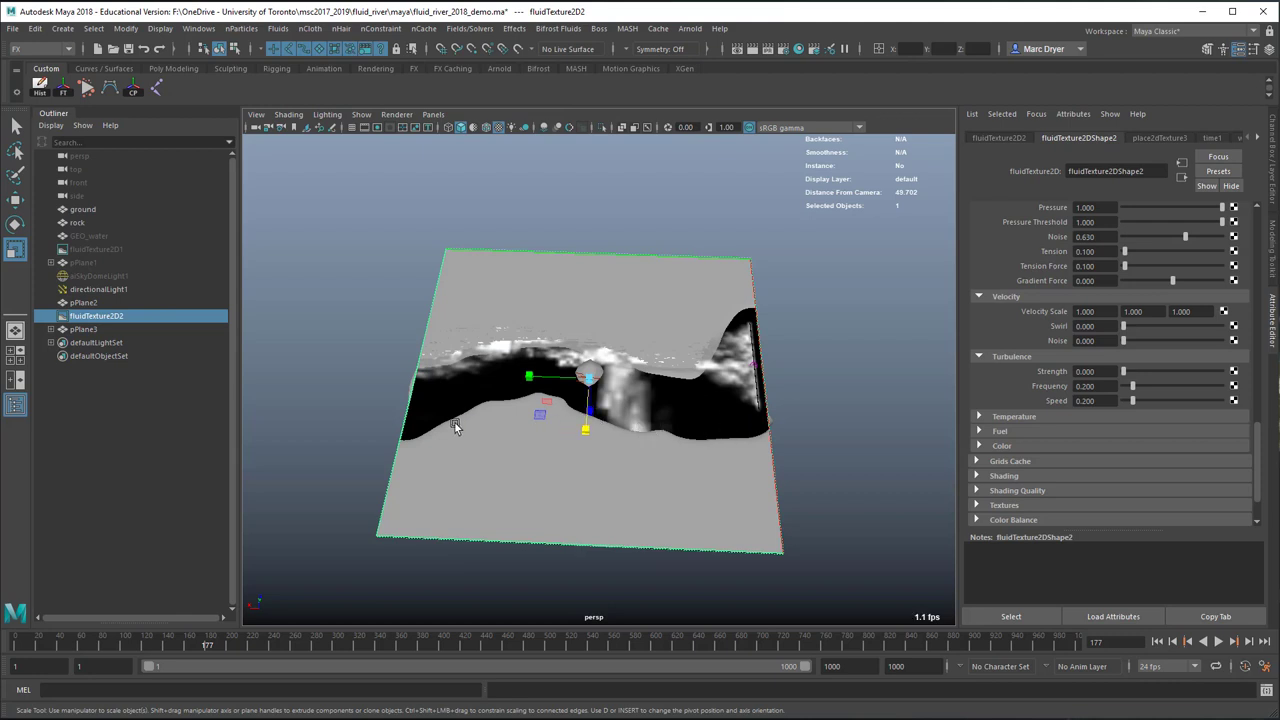
alt+drag(463, 443, 477, 441)
click(477, 441)
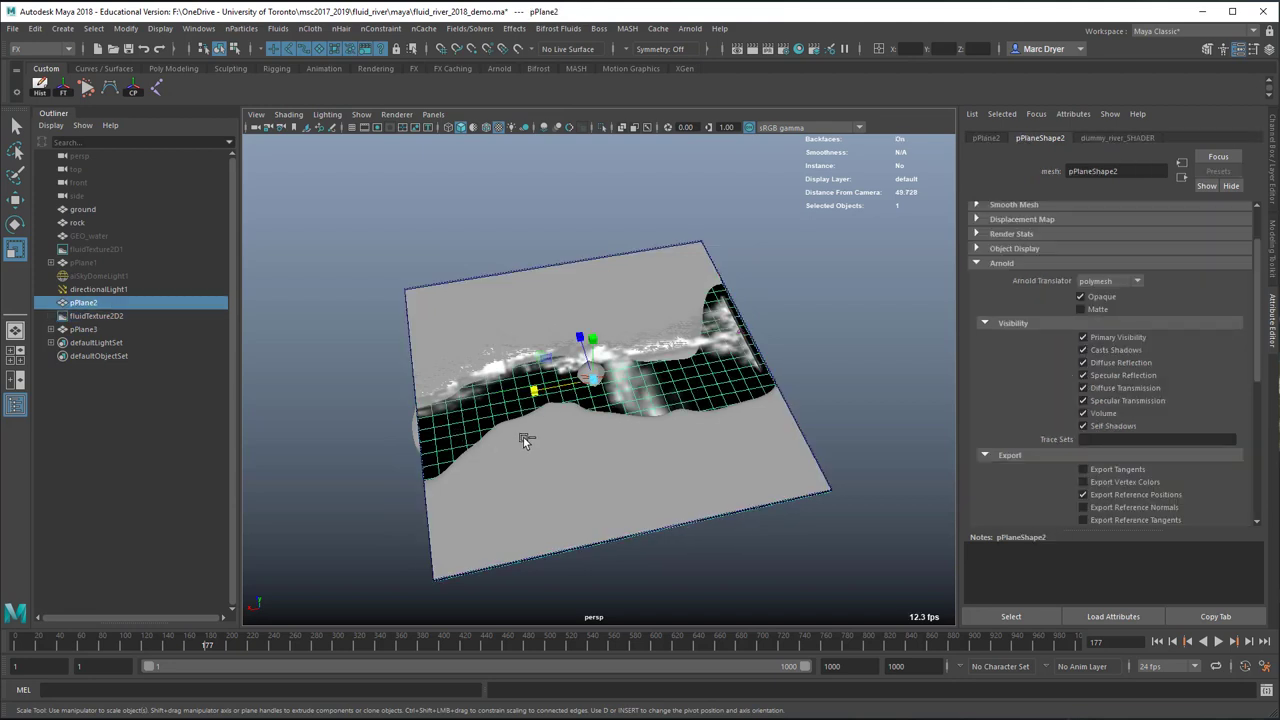
key(ctrl+1)
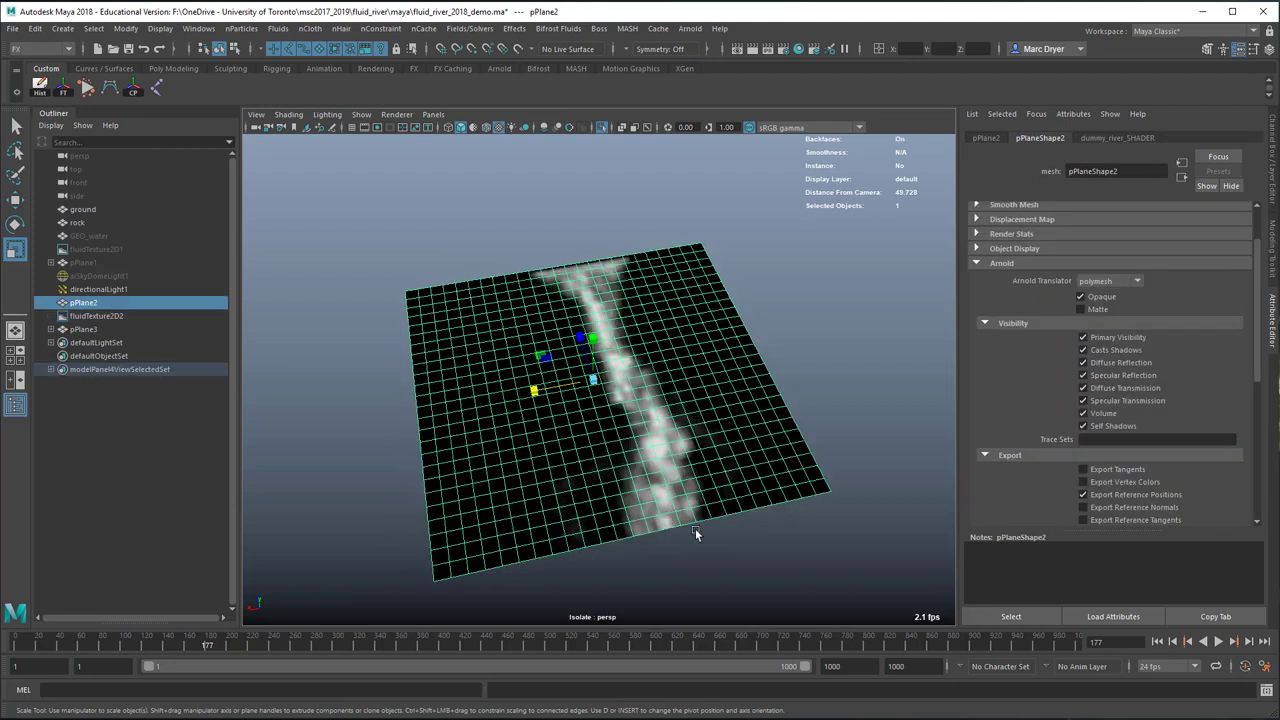
- Play the simulation from the first frame to review the fluid texture on the isolated pPlane2, and stop playback
click(1157, 641)
click(1218, 641)
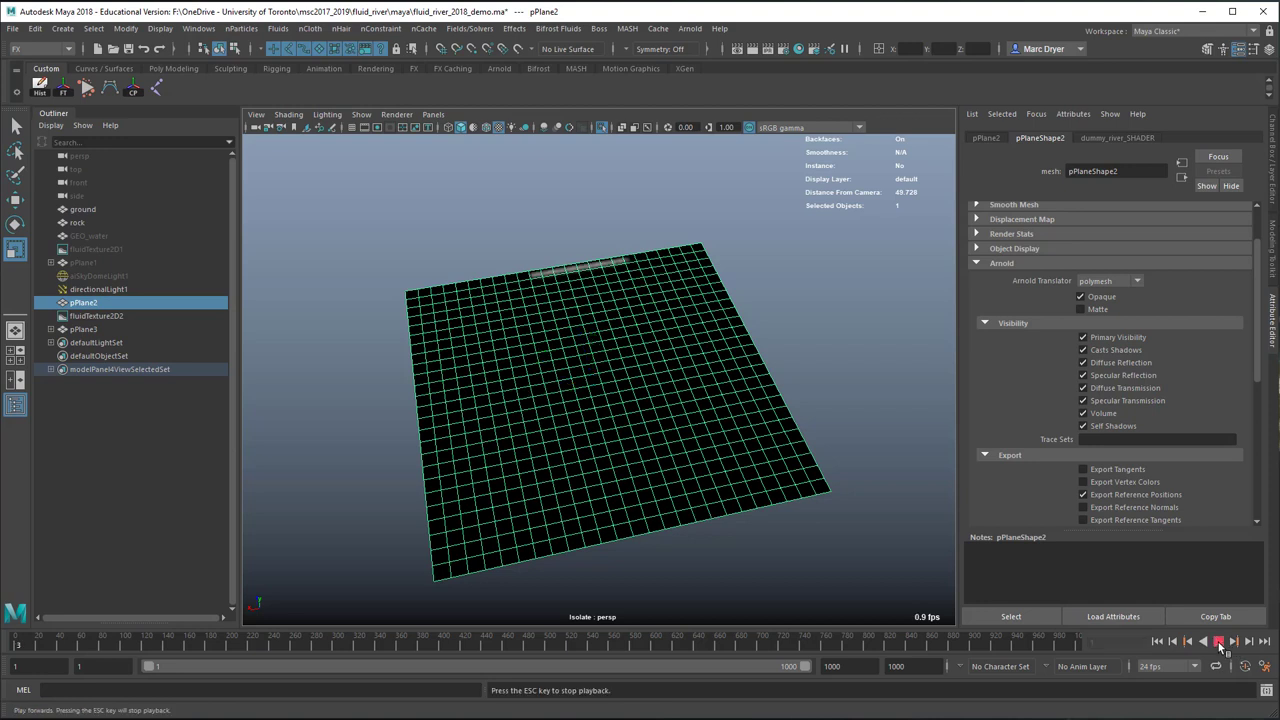
click(890, 531)
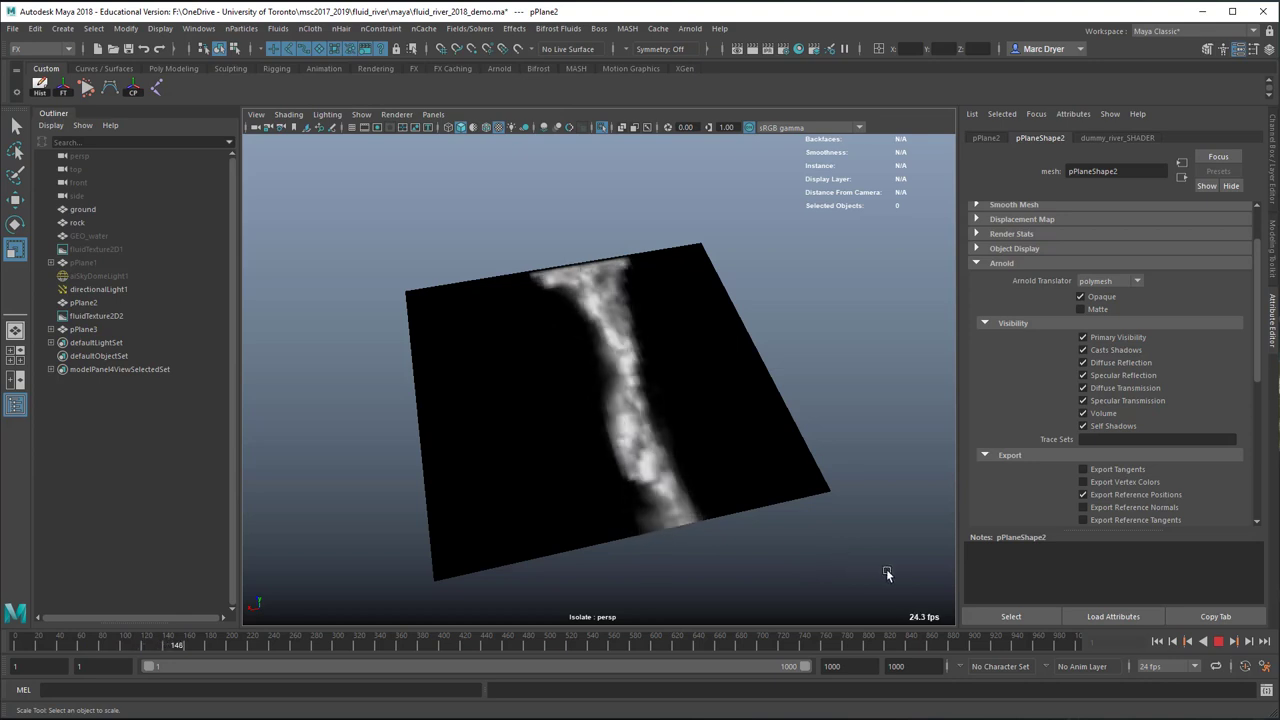
click(1220, 643)
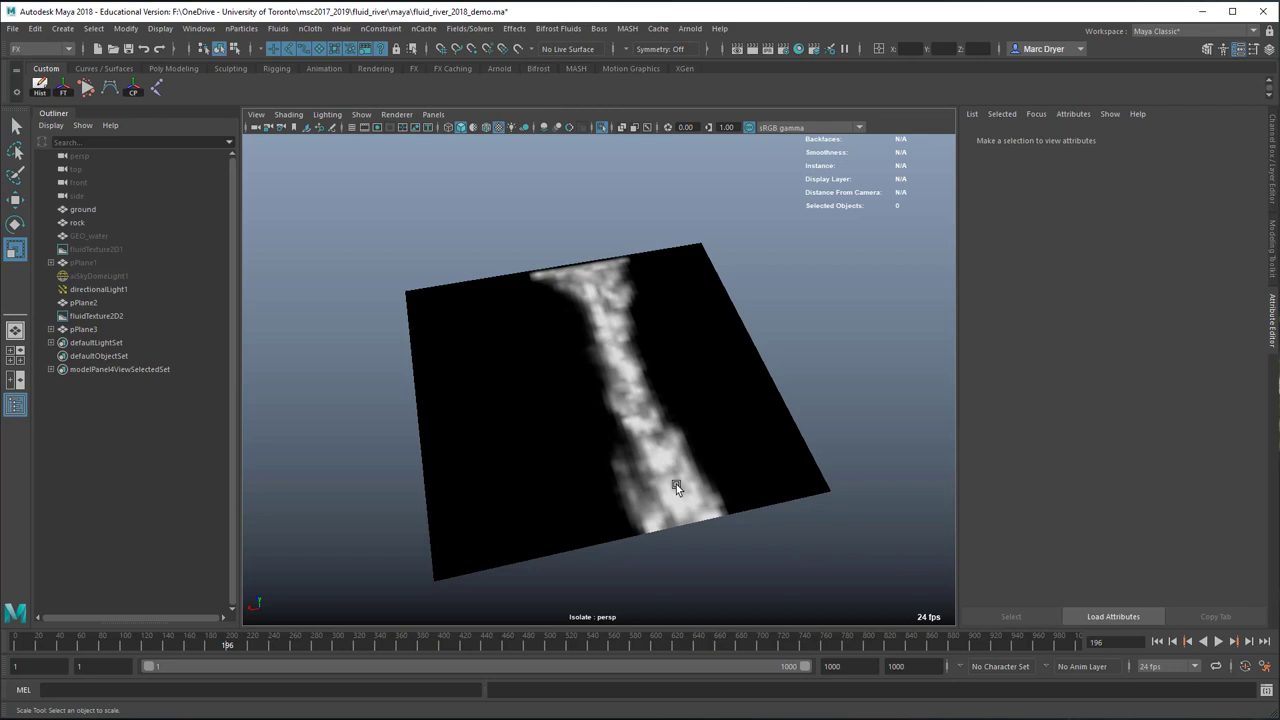
- Rotate pPlane2 to -90 degrees in Y and freeze its transformations
click(793, 498)
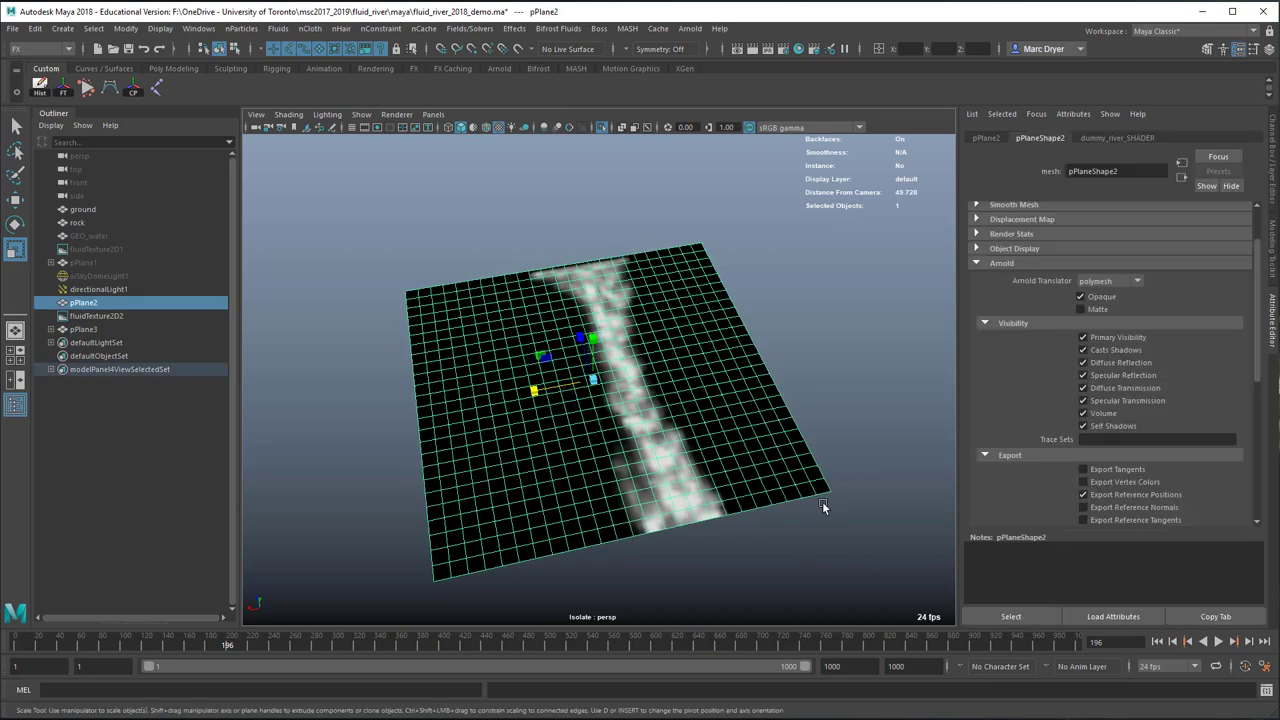
key(e)
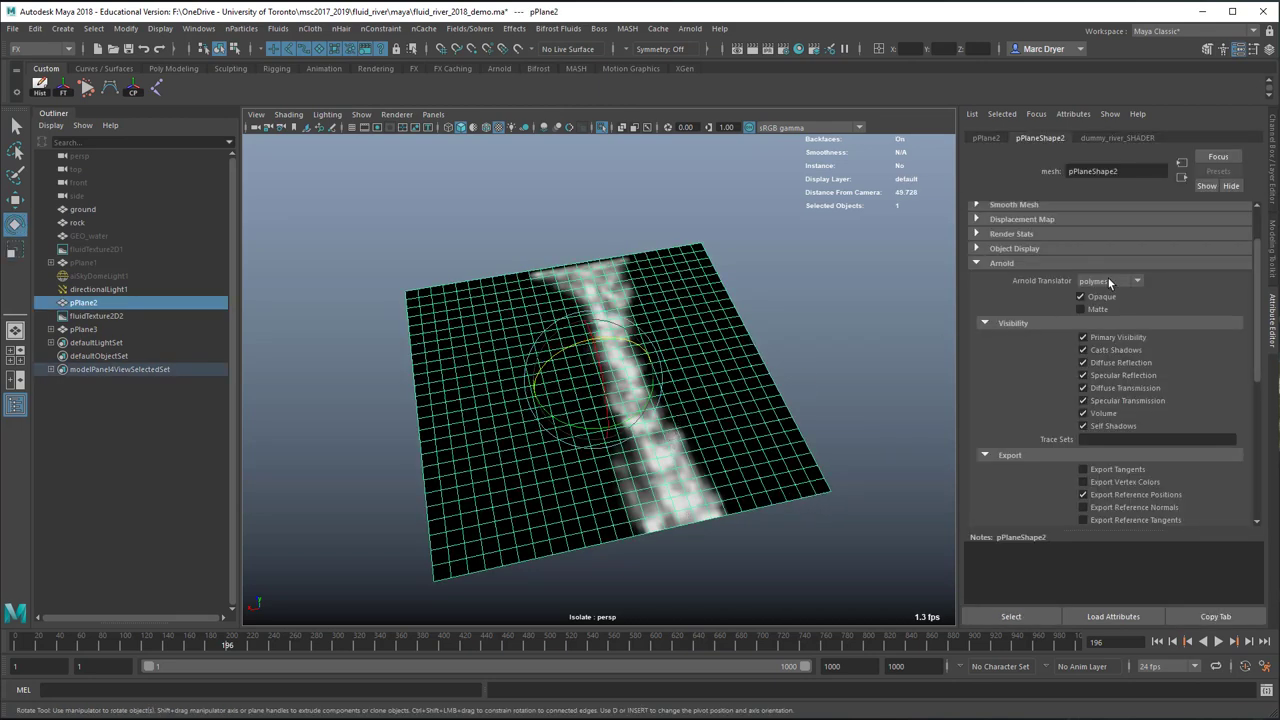
drag(688, 410, 612, 418)
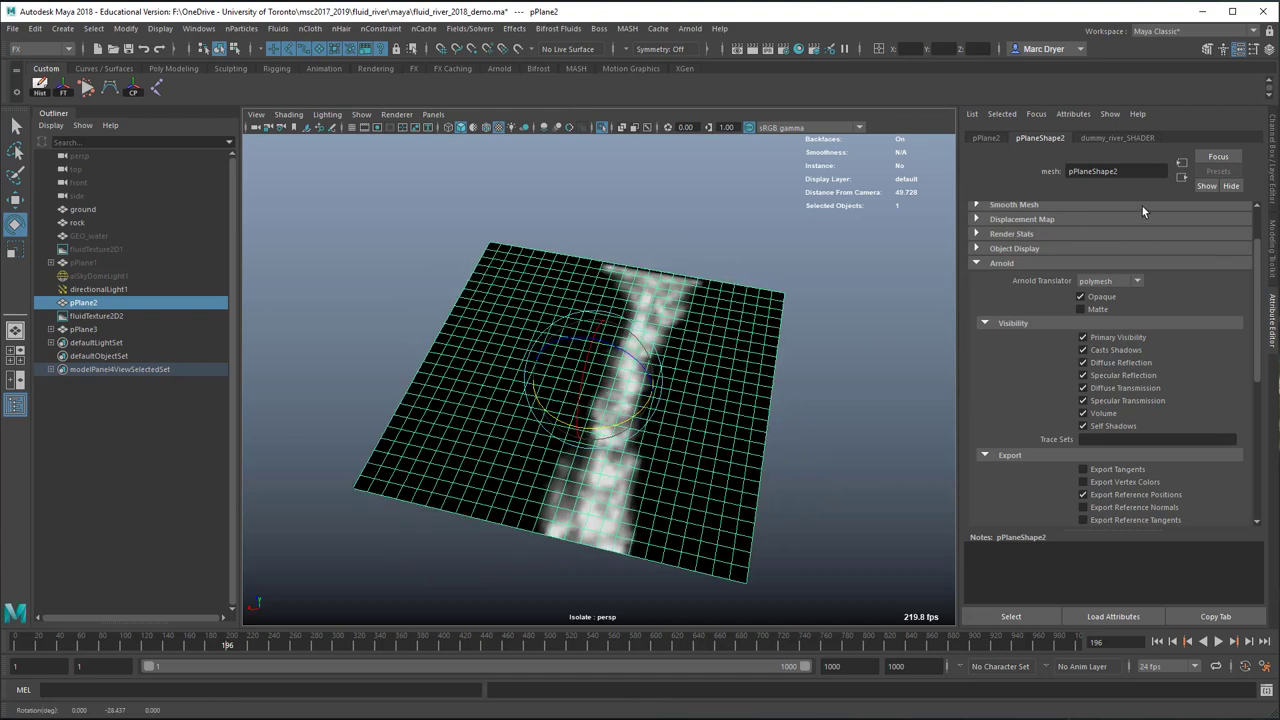
click(1271, 165)
double_click(1240, 194)
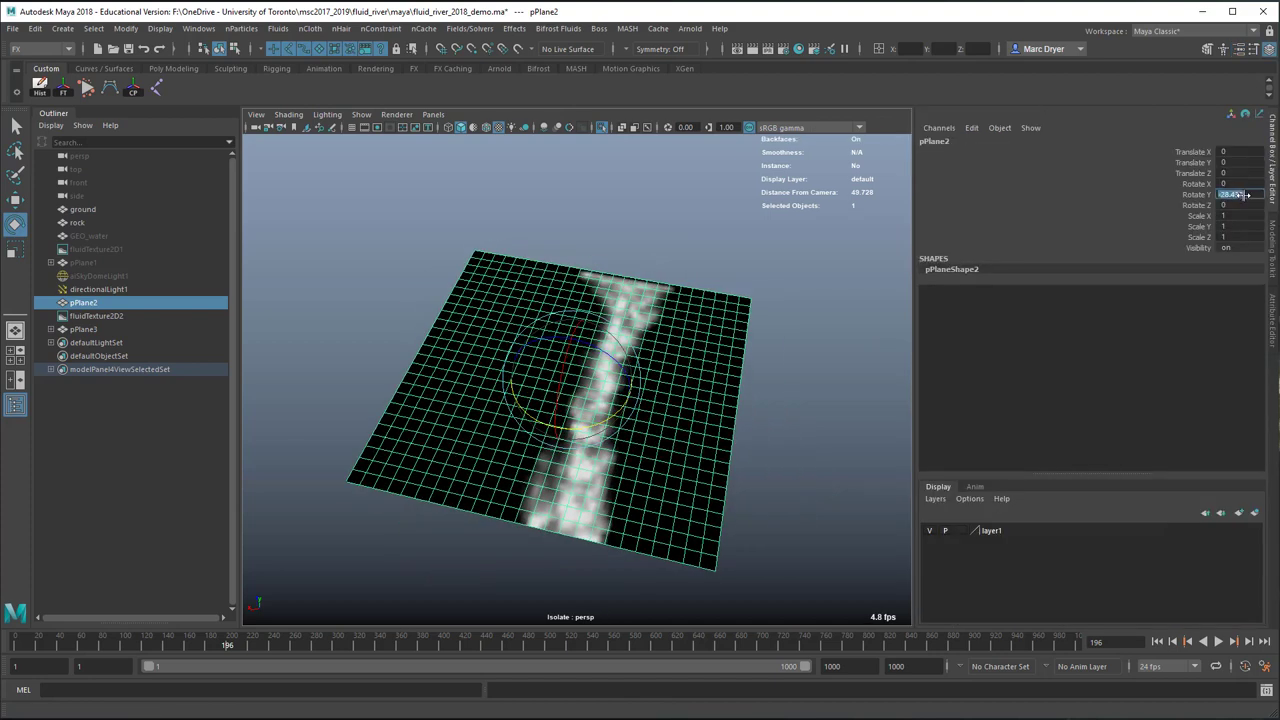
text(-90)
key(Return)
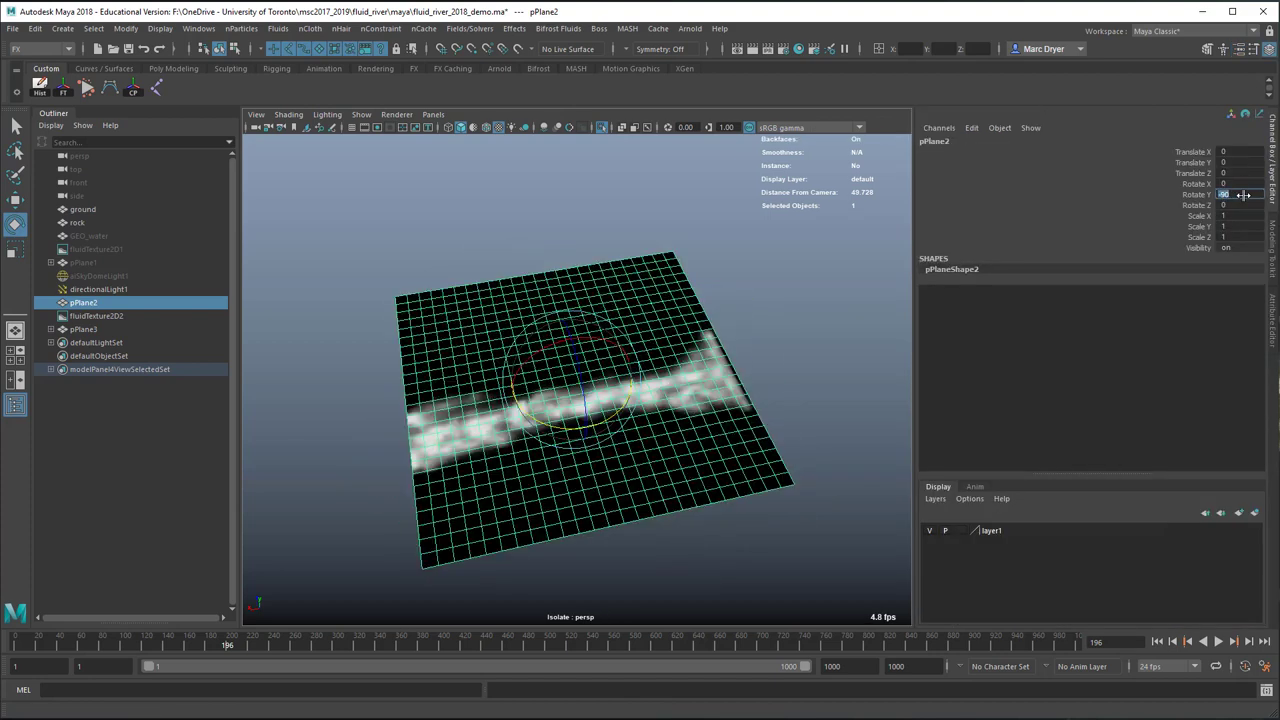
click(64, 88)
- Replay the simulation from the first frame to check the flow direction on the reoriented plane, keeping the current scene open
click(1157, 641)
click(1218, 641)
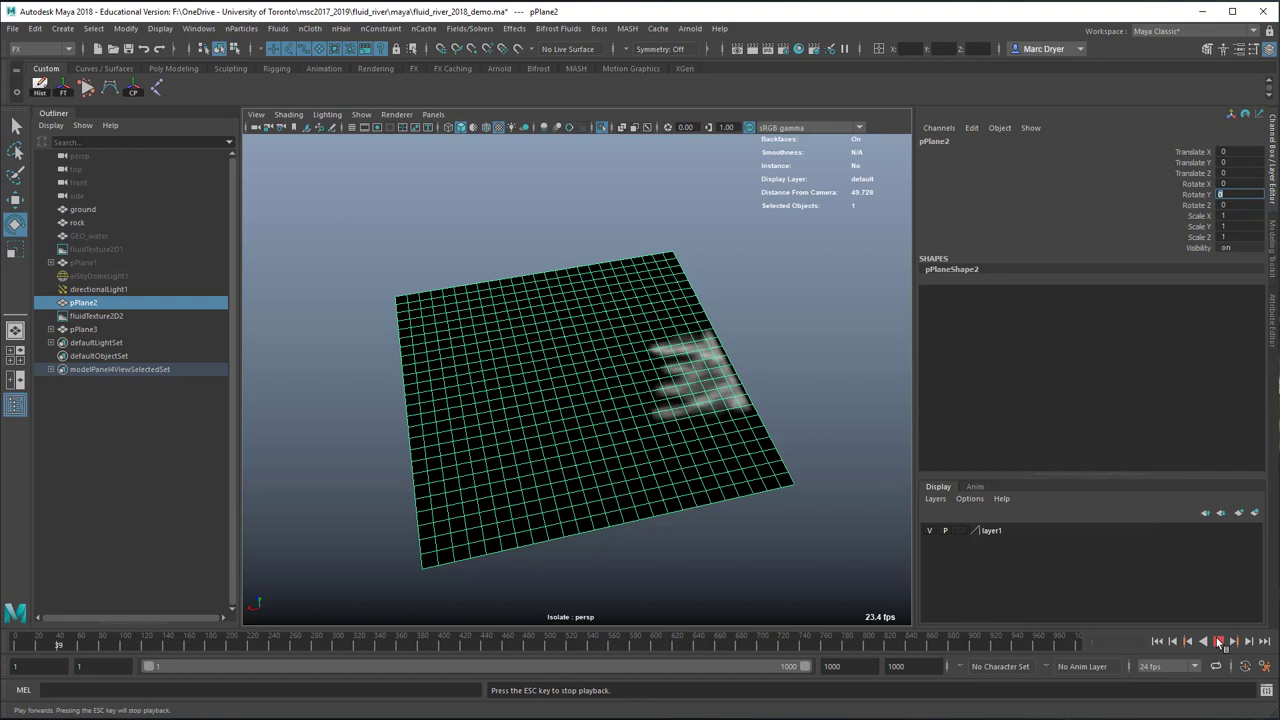
click(1218, 641)
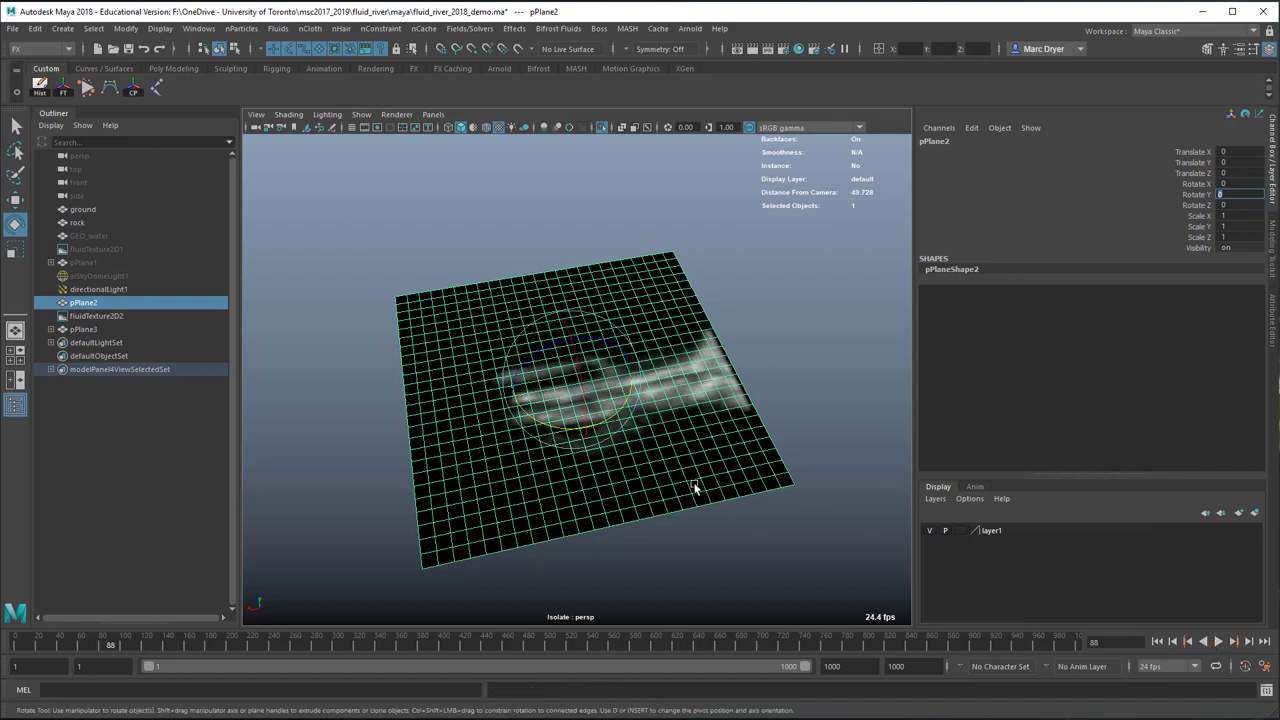
click(768, 522)
key(ctrl+n)
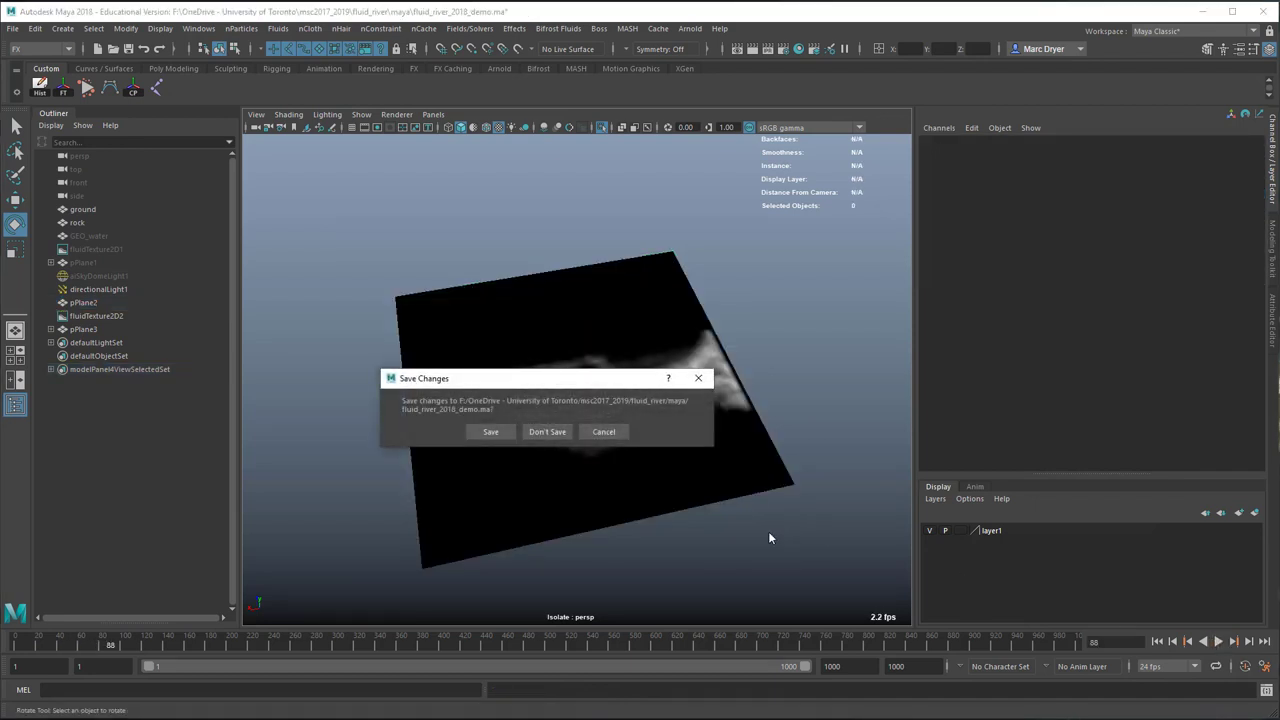
click(603, 432)
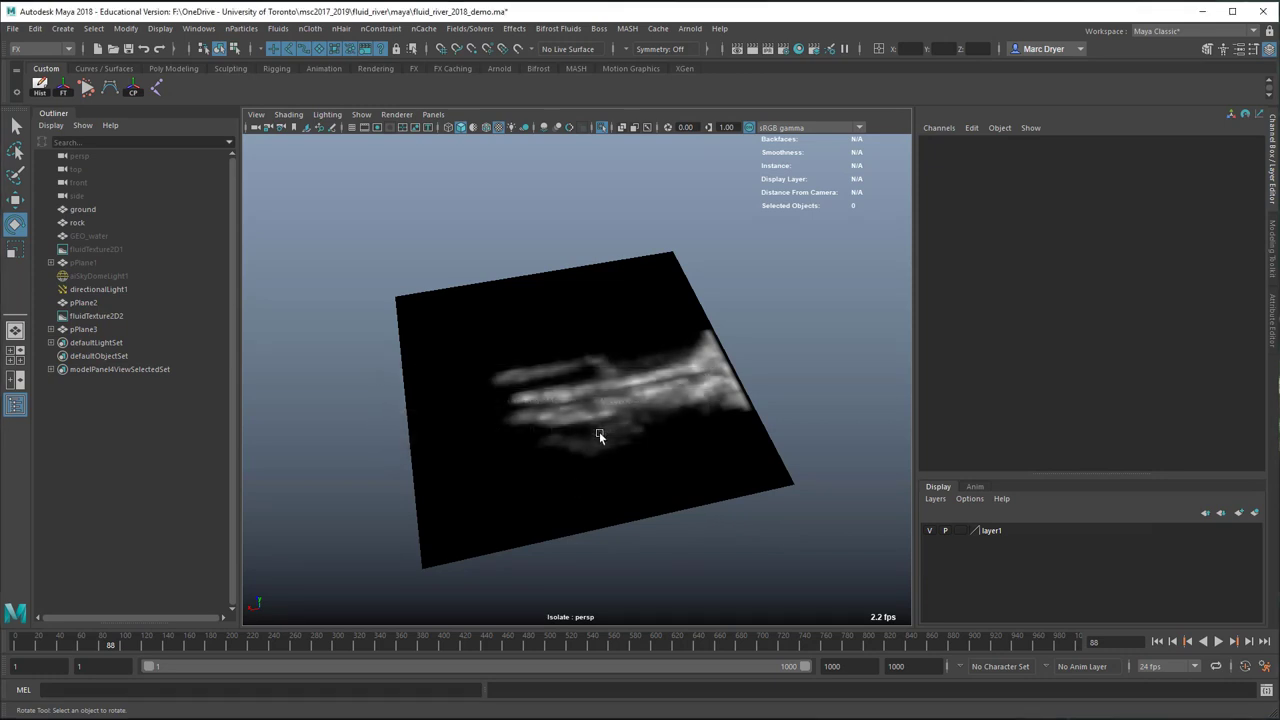
- Show the whole scene again and hide the water plane pPlane2
key(ctrl+1)
alt+drag(646, 477, 596, 457)
alt+right_drag(596, 457, 691, 471)
alt+drag(691, 471, 409, 415)
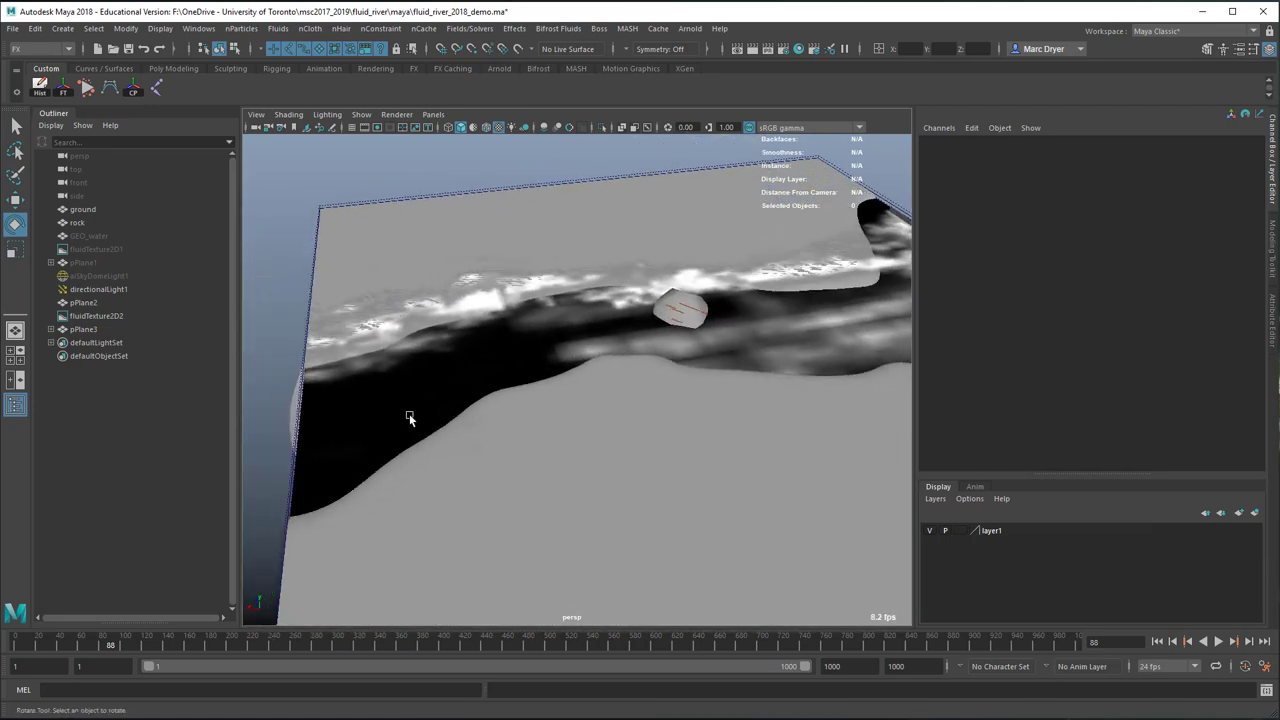
click(386, 436)
key(ctrl+h)
- Examine the fluid container, the ground and the rock by selecting each and viewing the riverbed from several angles
alt+right_drag(553, 424, 628, 258)
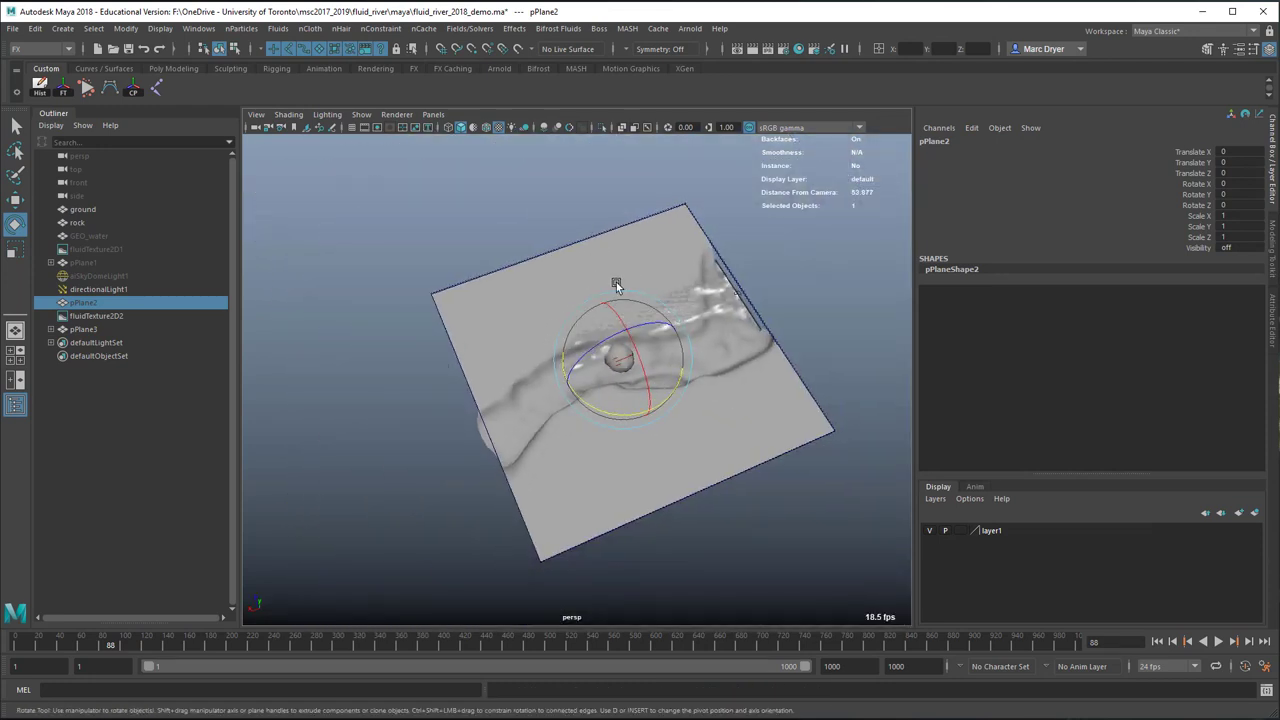
key(q)
alt+drag(650, 301, 799, 288)
click(849, 315)
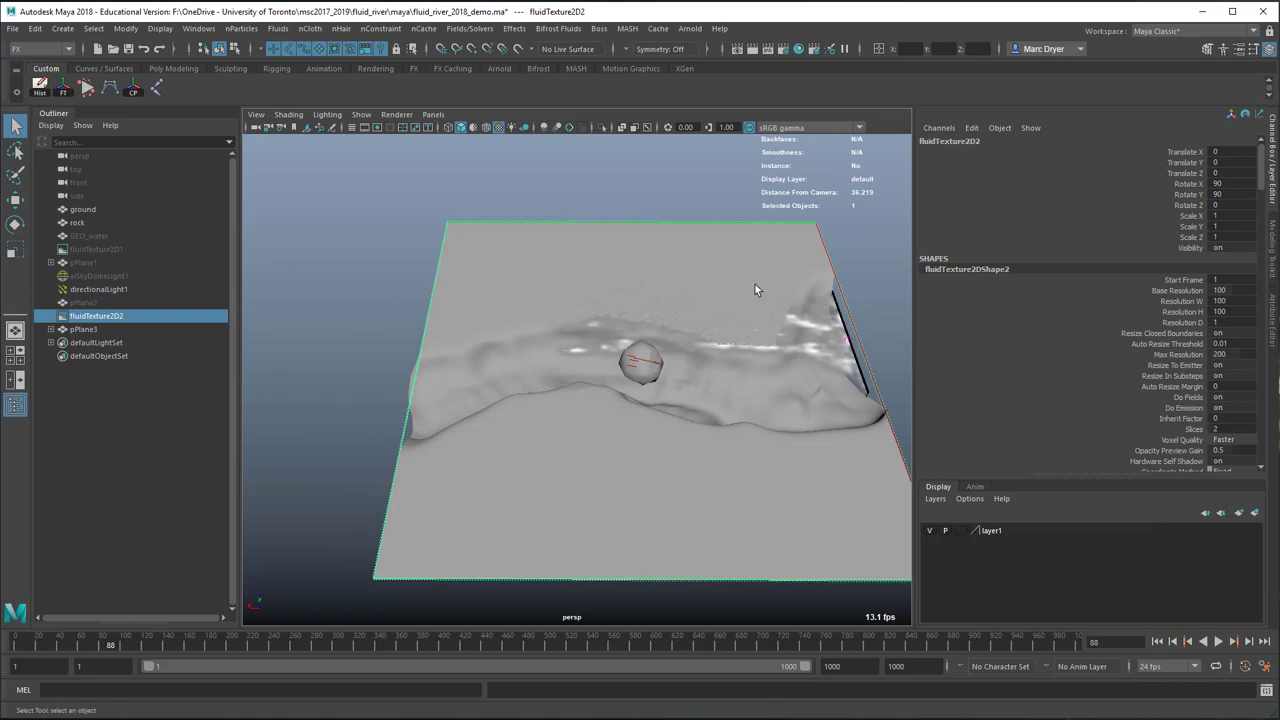
click(755, 290)
alt+drag(590, 382, 625, 335)
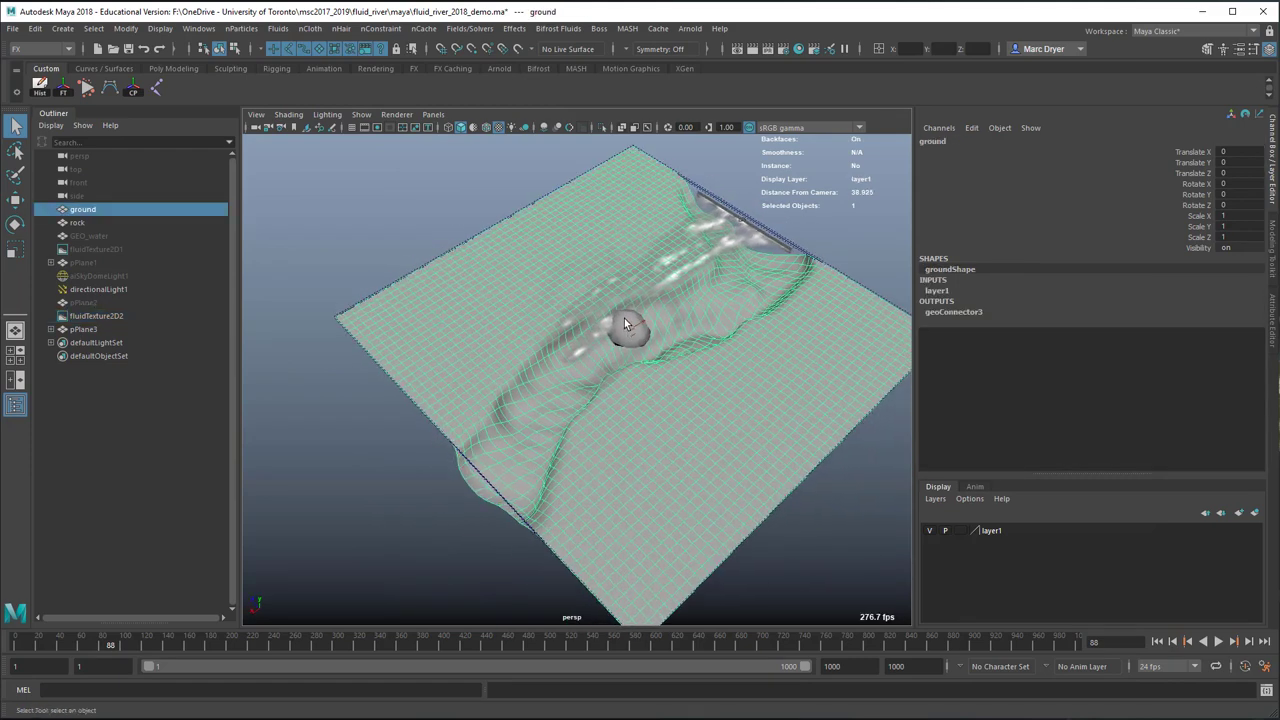
click(628, 331)
alt+drag(713, 366, 610, 347)
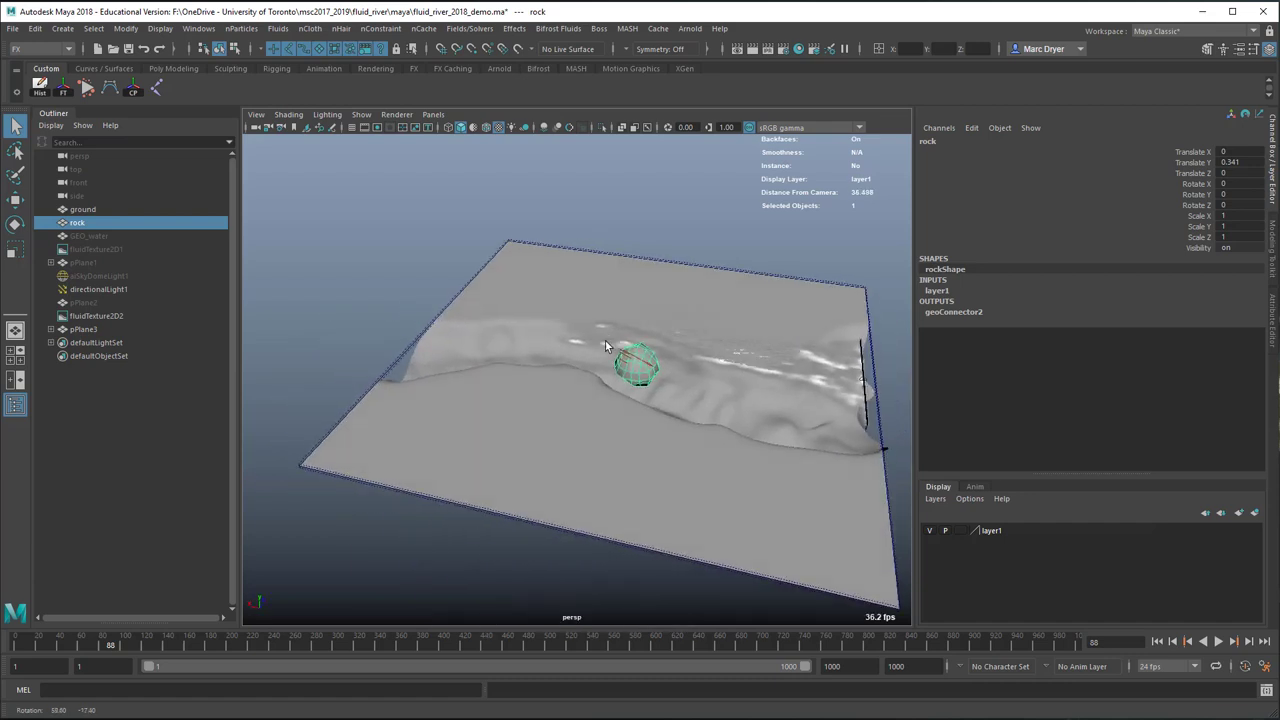
- Make the rock a collision object for the fluidTexture2D2 container
click(429, 346)
shift+click(643, 352)
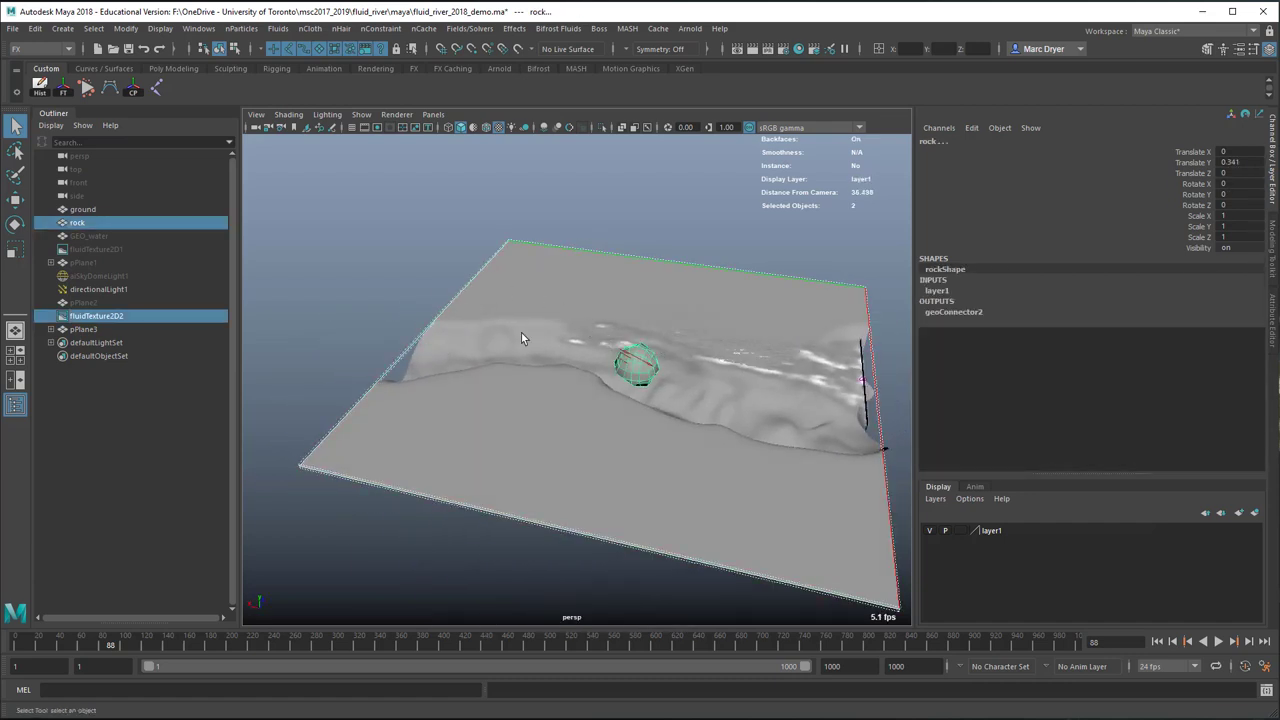
click(277, 28)
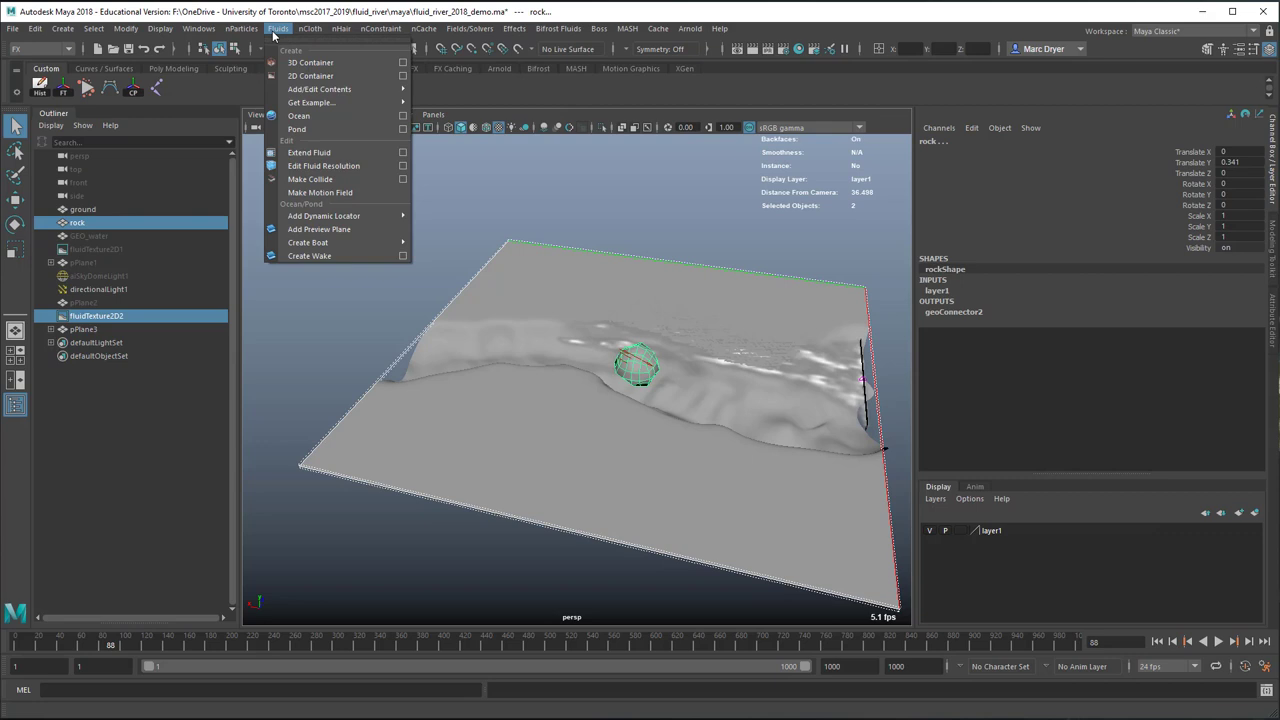
click(310, 179)
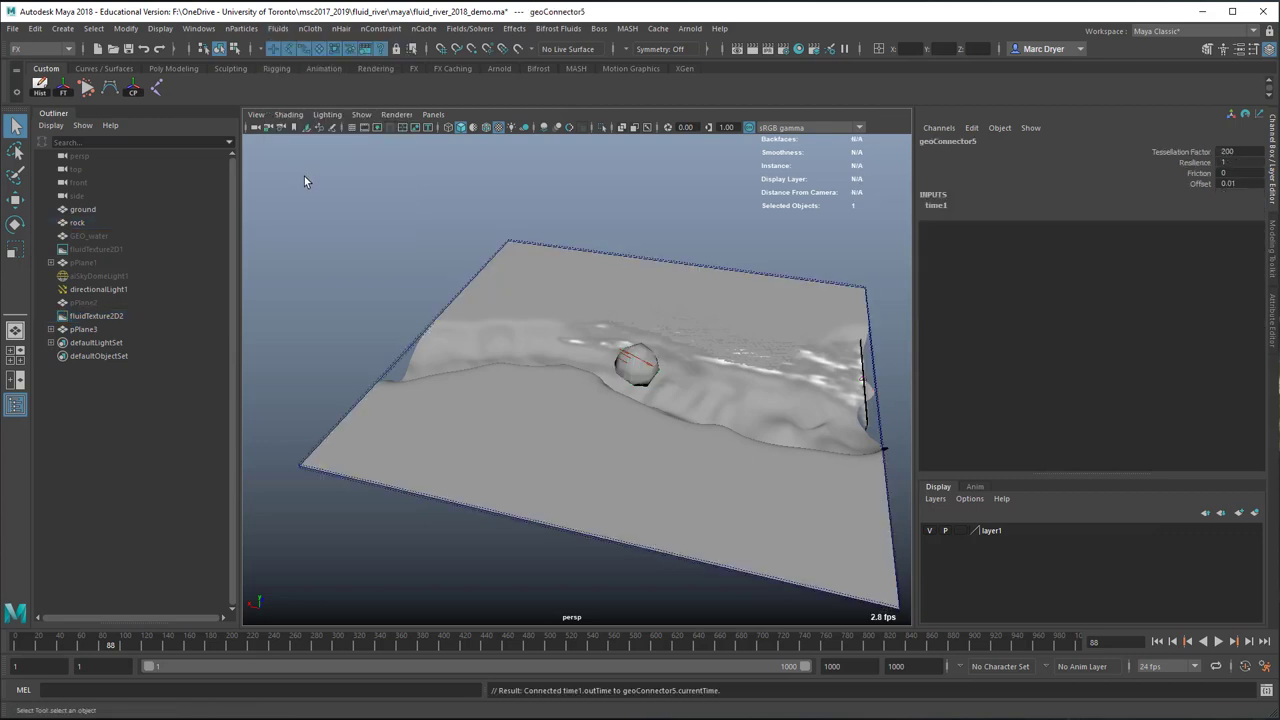
- Play the simulation from the first frame with a close view of the rock to check its collision, and rewind
click(1157, 641)
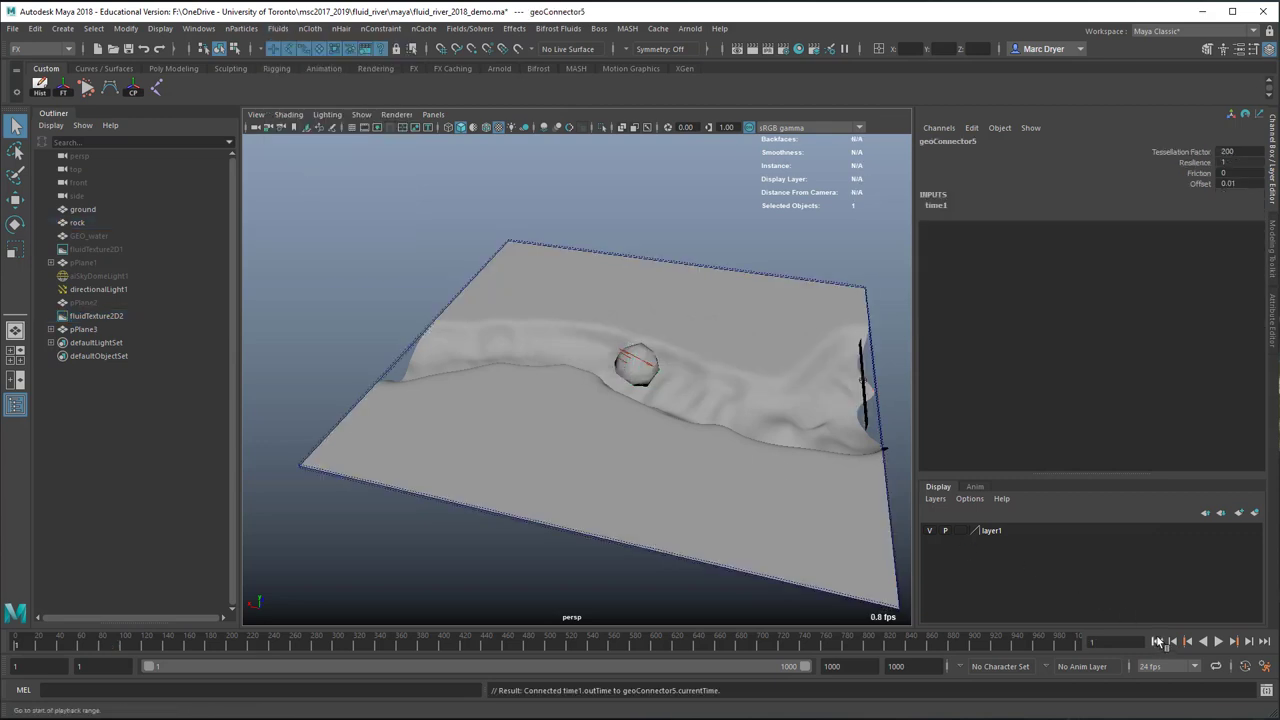
scroll(733, 385, up, 6)
alt+drag(733, 380, 634, 297)
click(1218, 641)
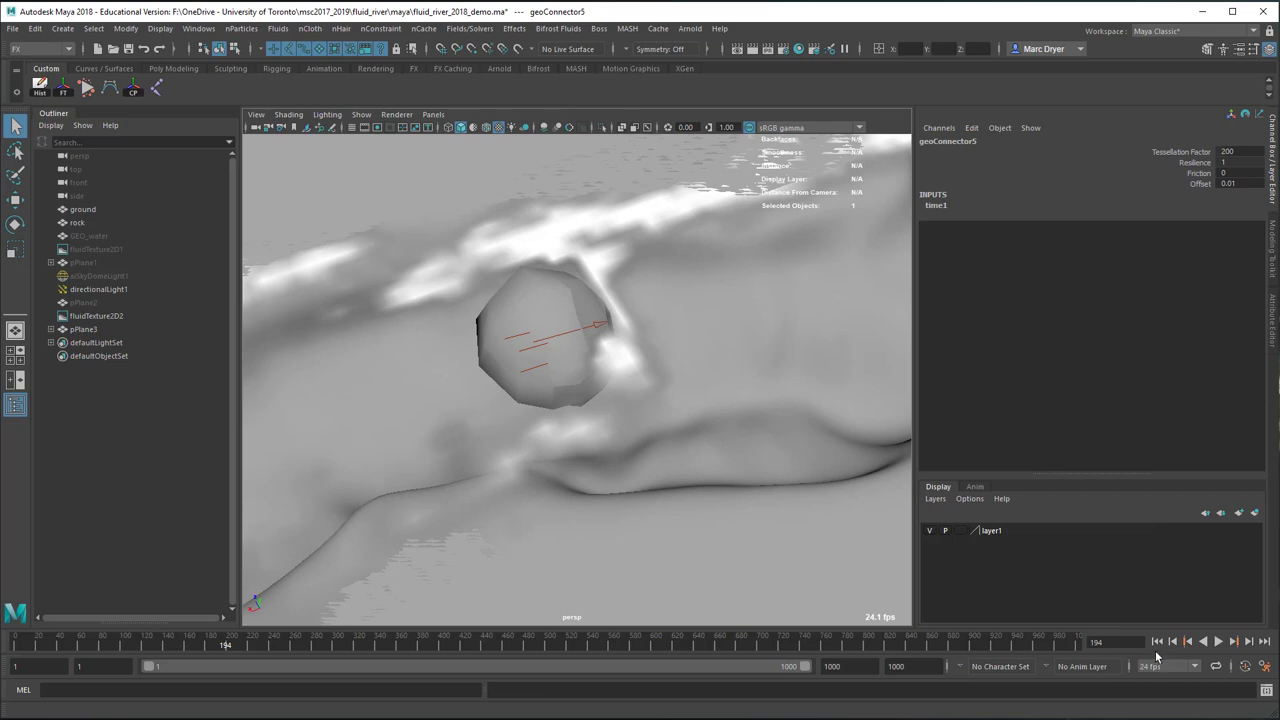
click(1157, 641)
- Make the ground a collision object for the fluidTexture2D2 container with a tessellation factor of 600
alt+right_drag(807, 476, 688, 422)
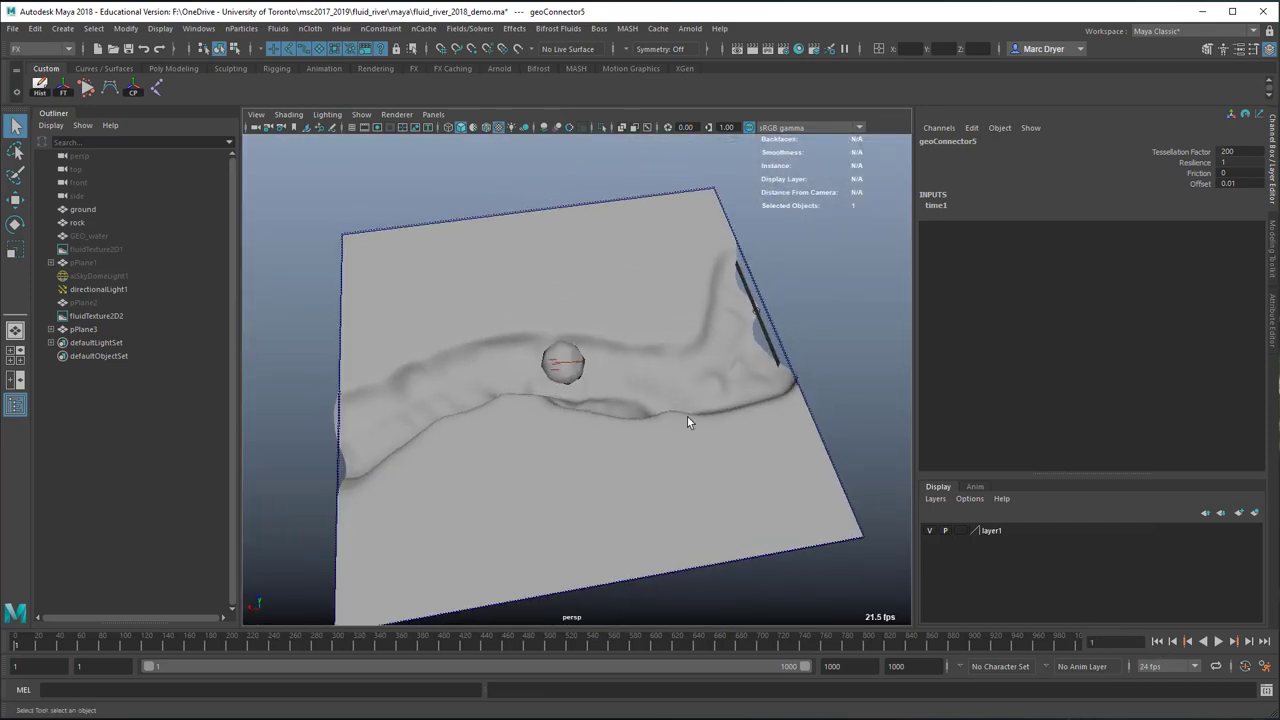
click(773, 330)
shift+click(674, 366)
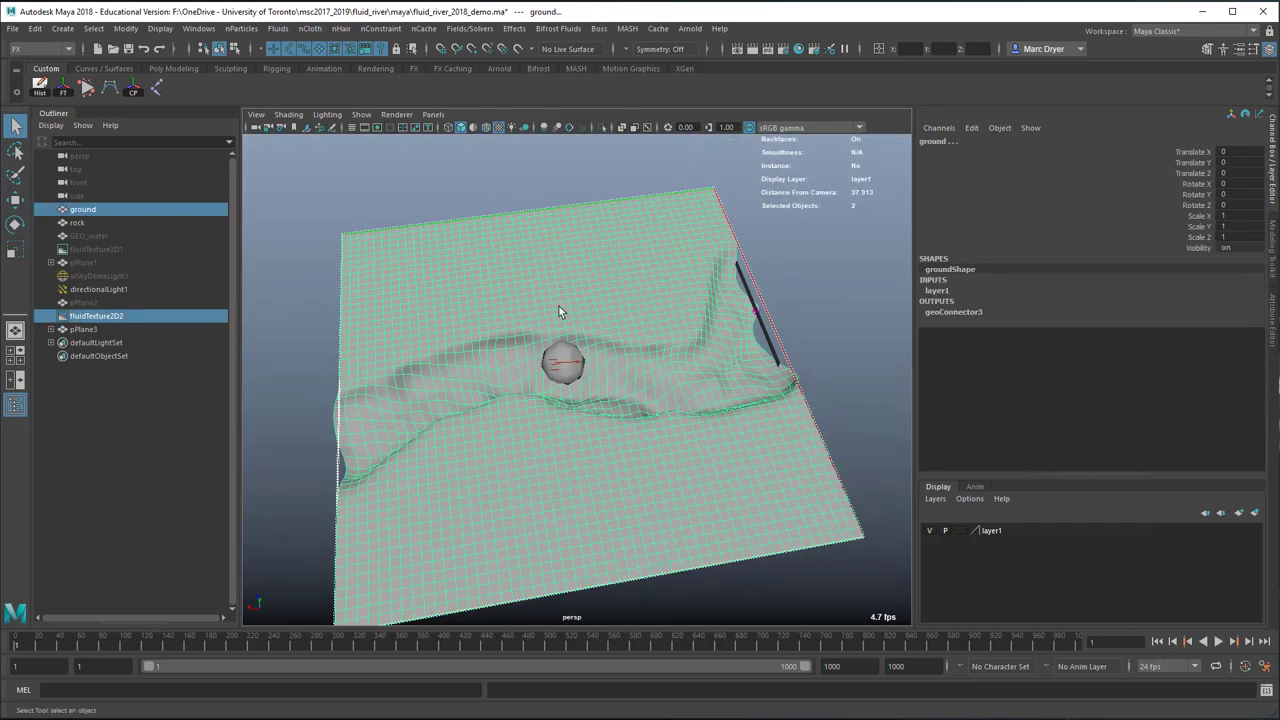
click(278, 28)
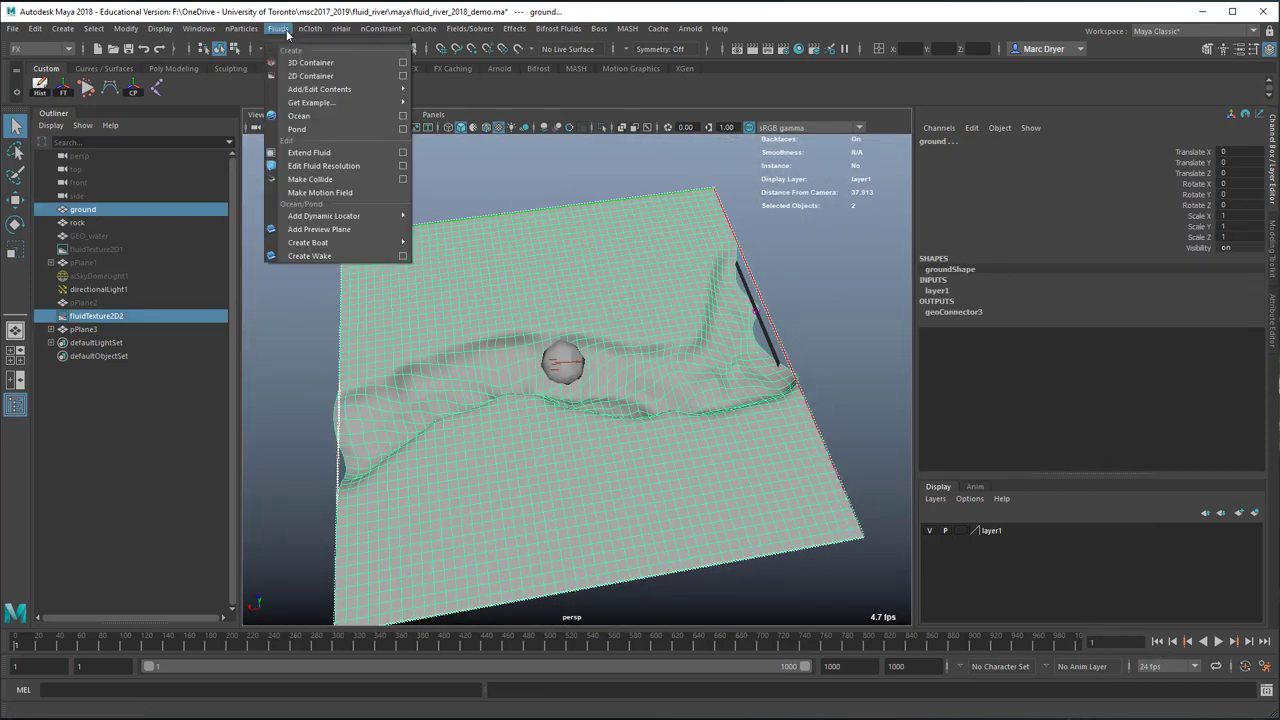
click(403, 180)
drag(551, 54, 799, 175)
click(557, 205)
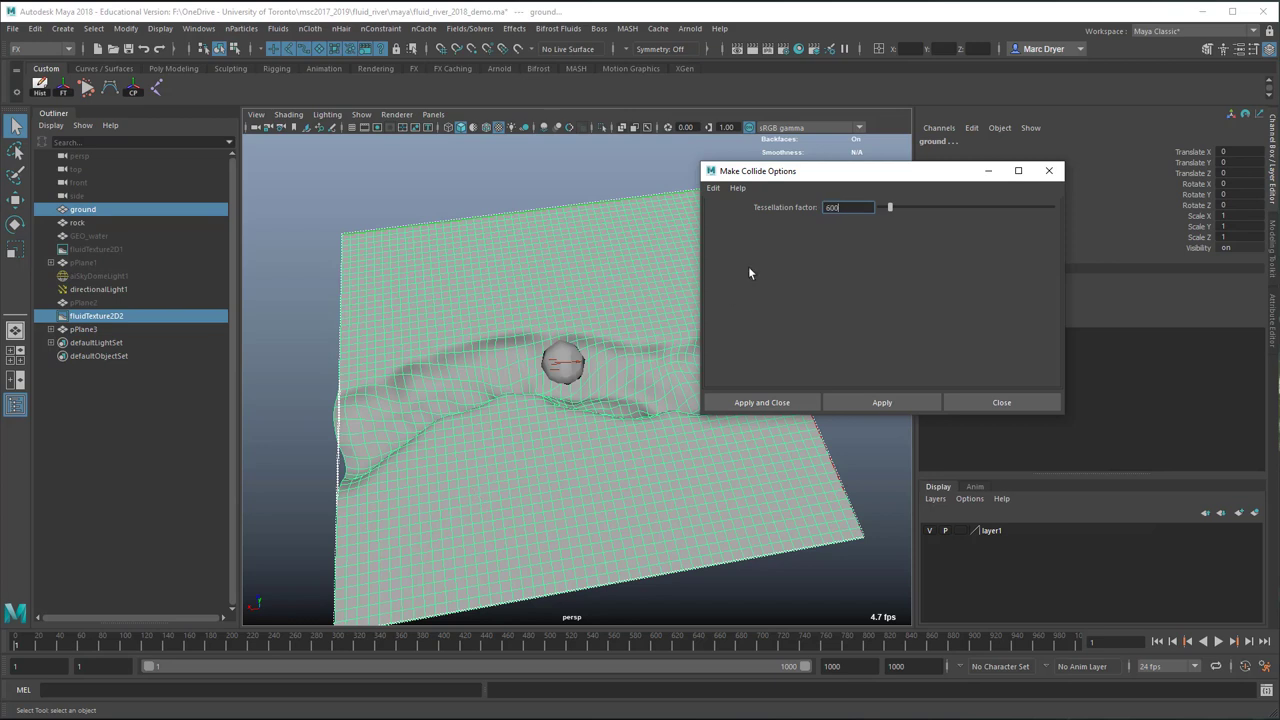
click(780, 403)
alt+drag(777, 403, 743, 405)
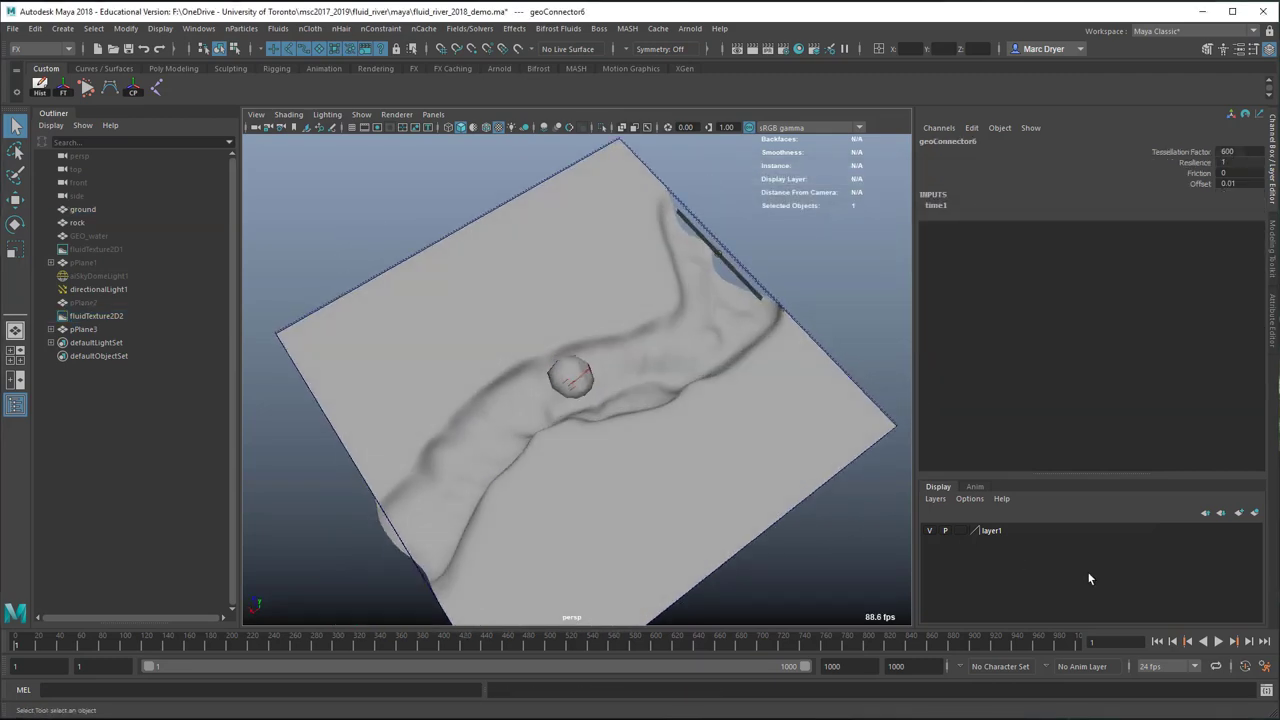
- Set the density method of pPlane3's water_emitter2 to Replace and replay the simulation from the first frame
click(1218, 642)
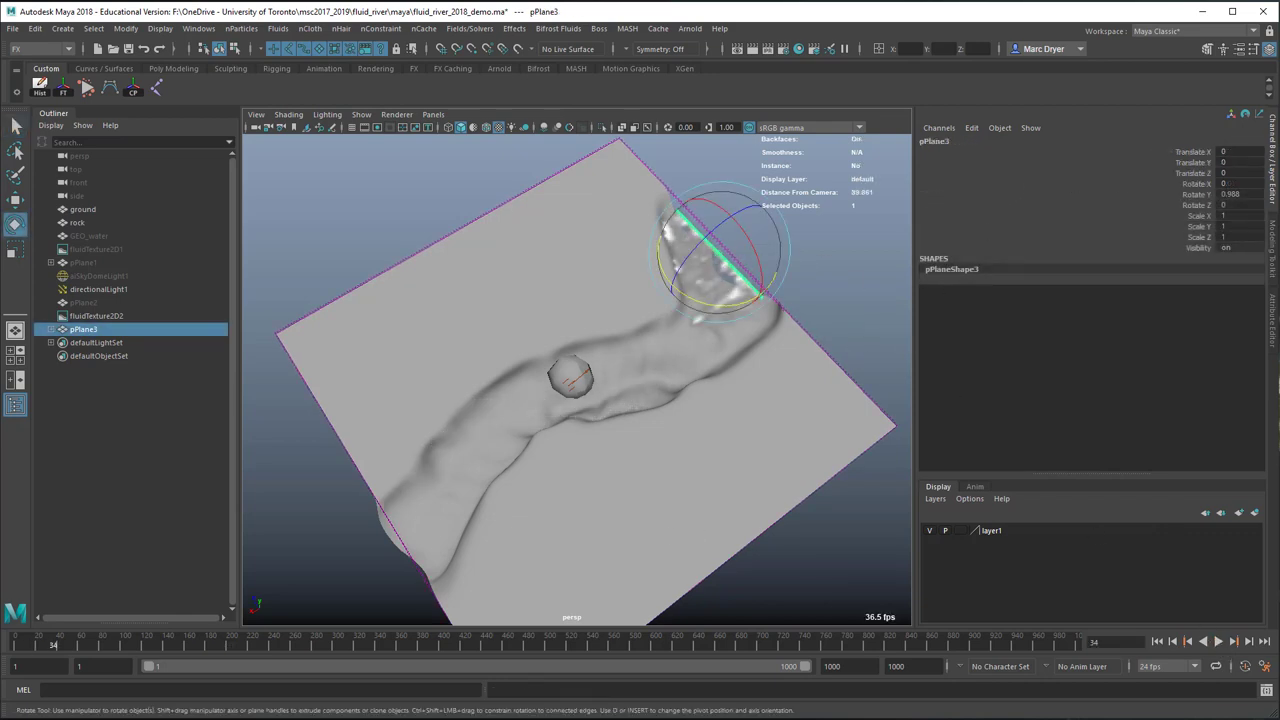
click(1272, 298)
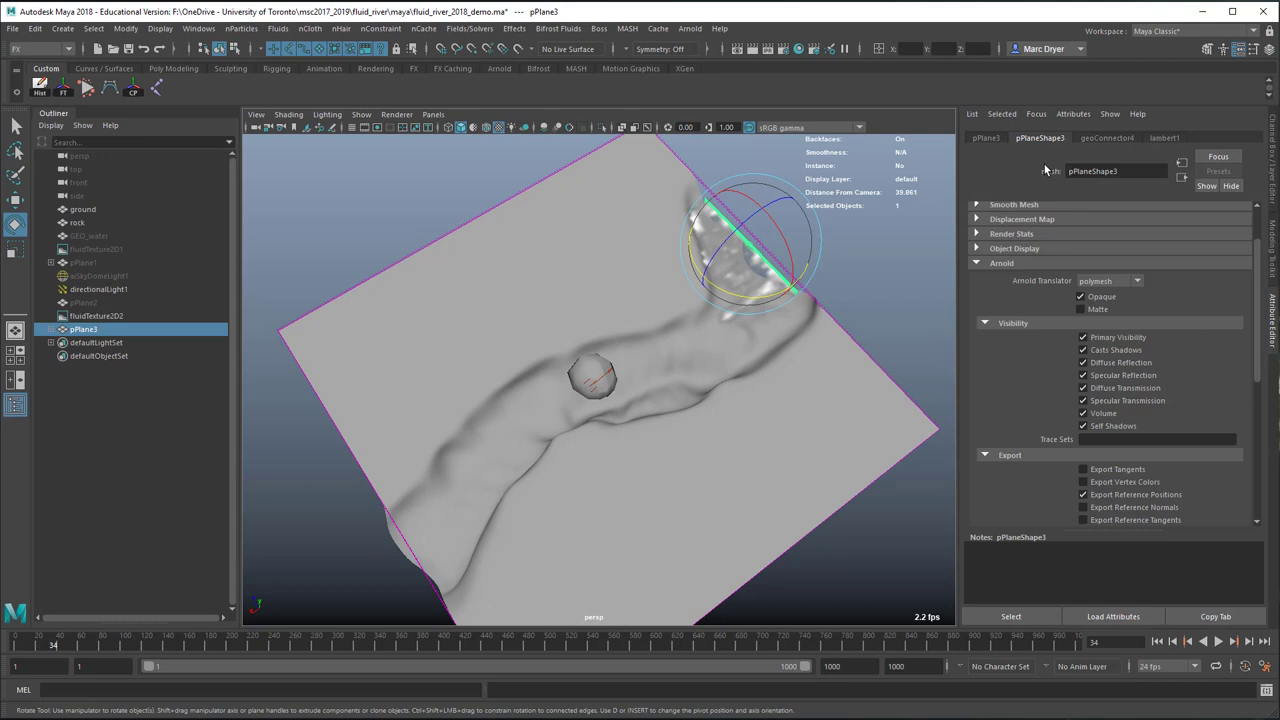
click(51, 329)
click(100, 342)
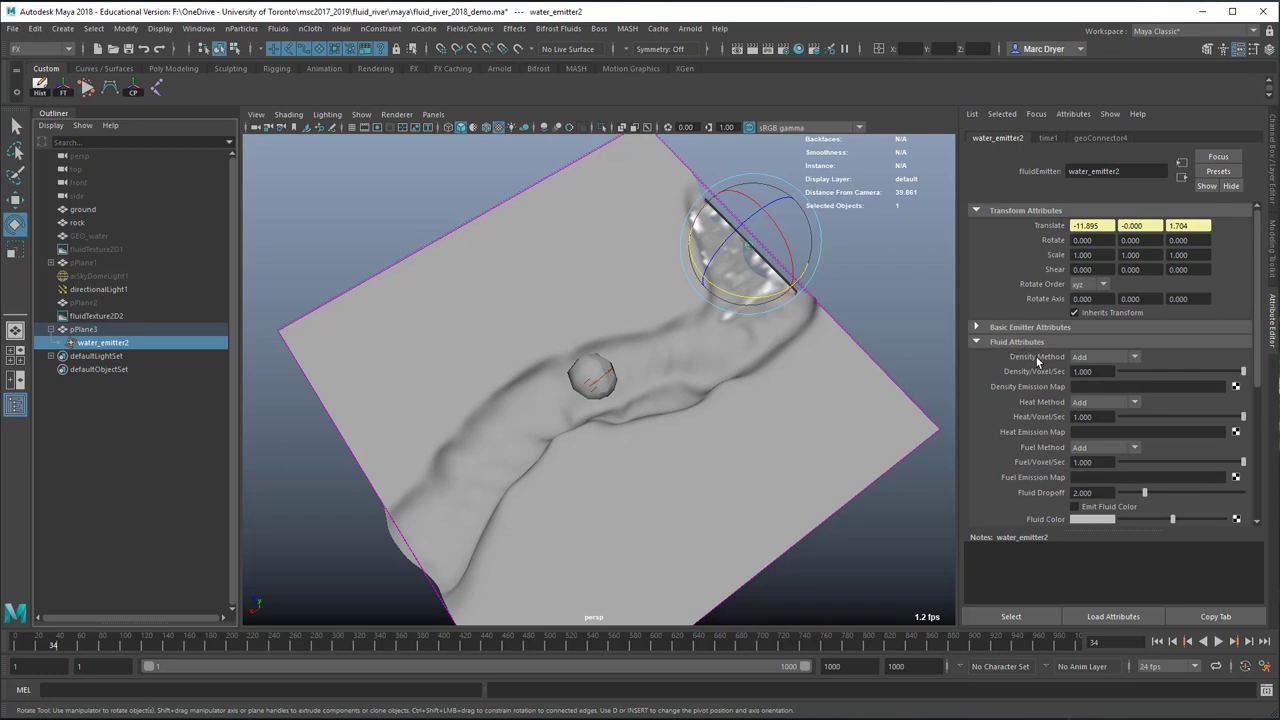
click(1095, 358)
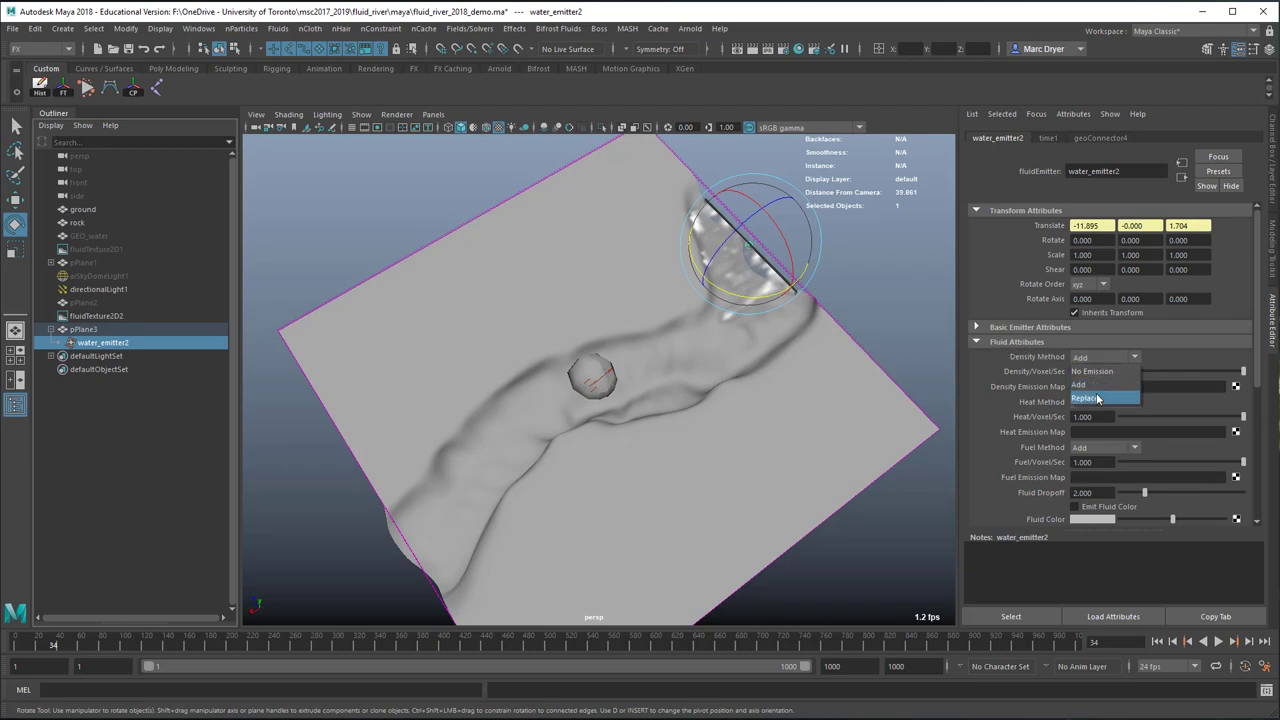
click(1157, 641)
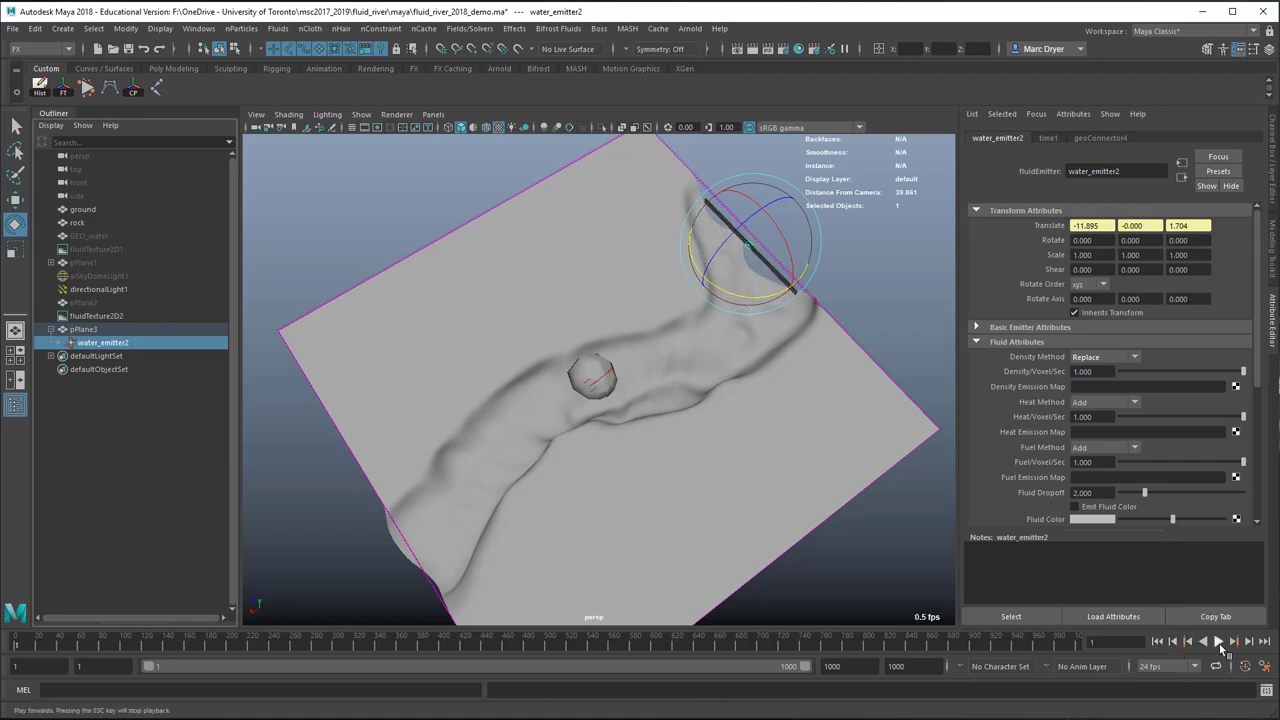
click(1218, 641)
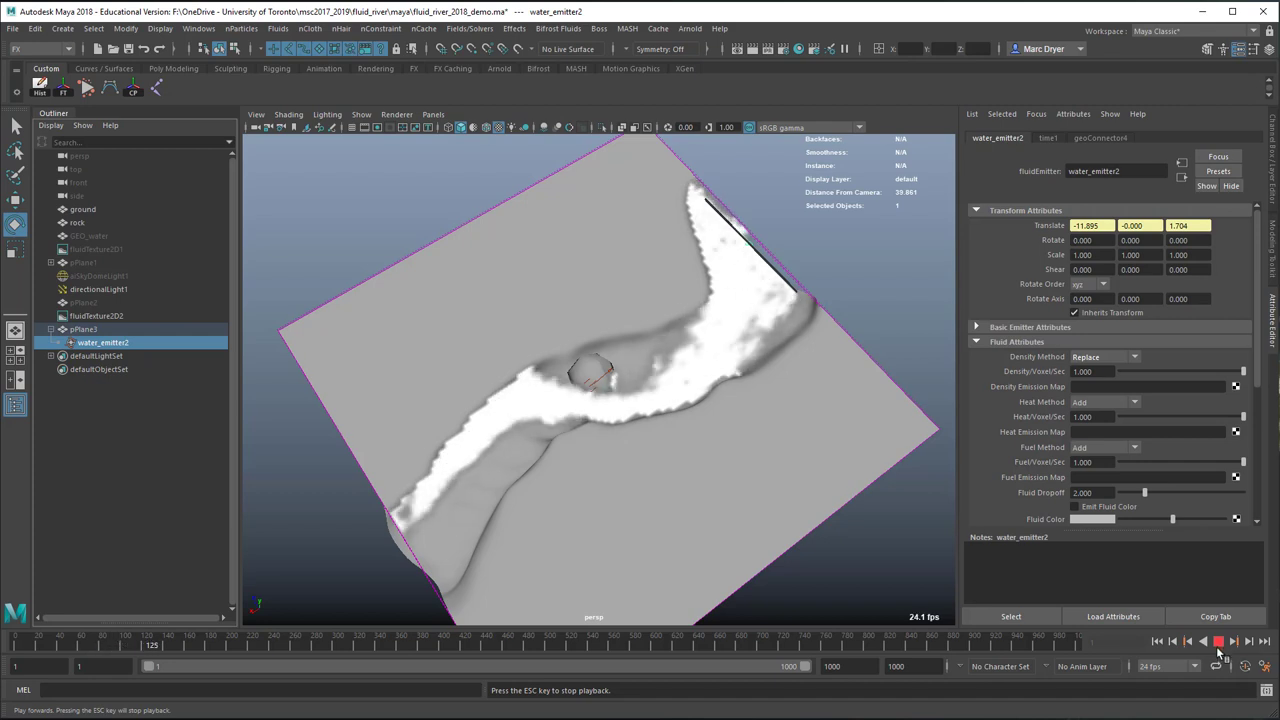
click(1218, 645)
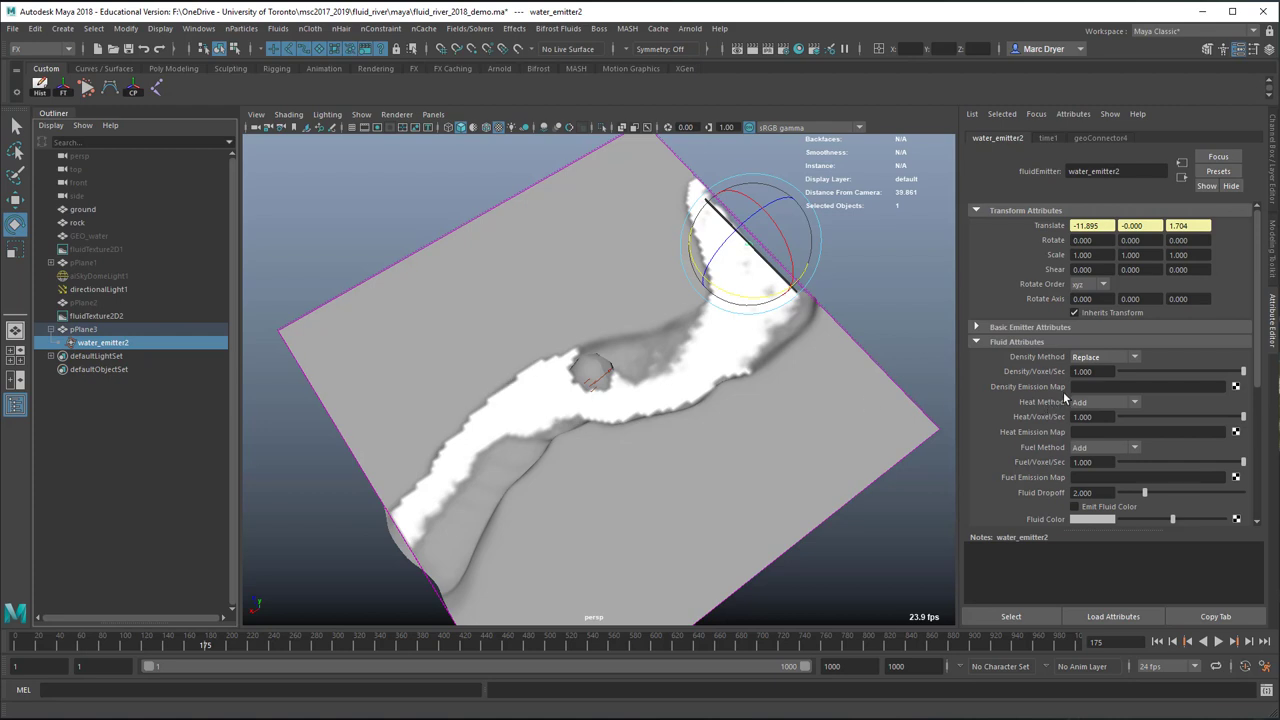
- Set water_emitter2's emission rate to 150 percent and replay the simulation from the first frame
click(1030, 327)
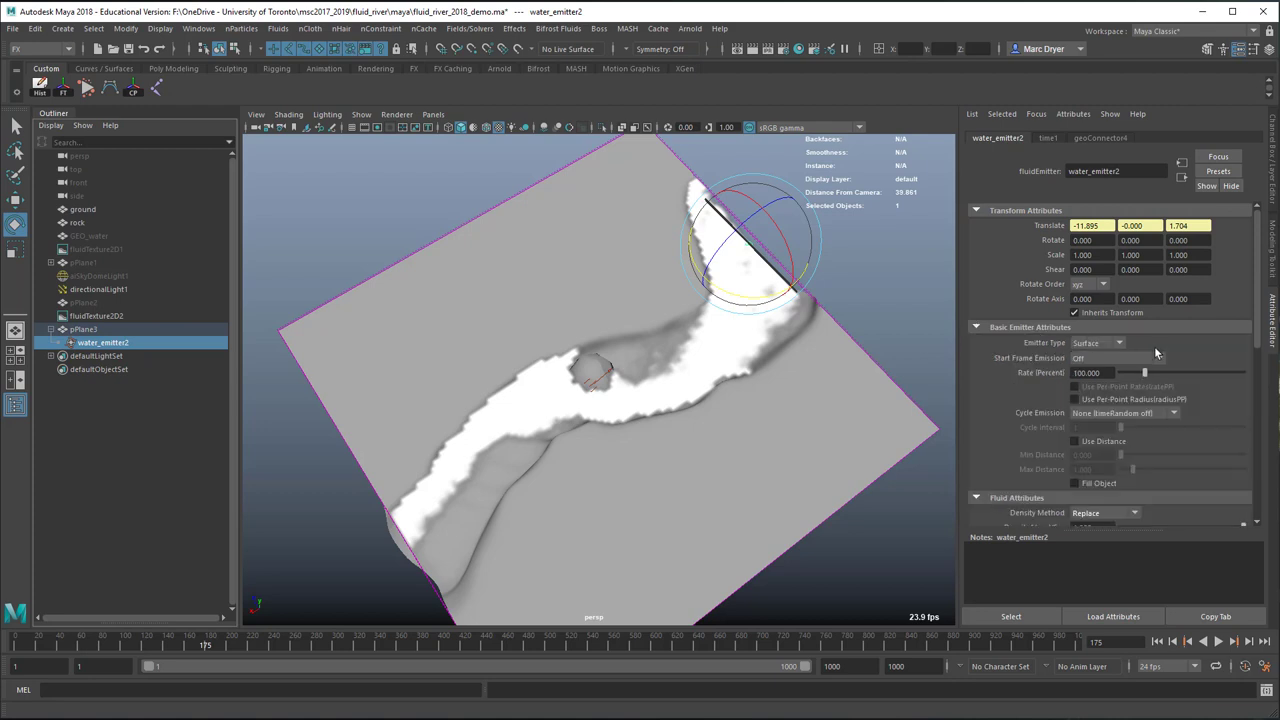
click(1086, 372)
key(Return)
click(1157, 641)
click(1218, 641)
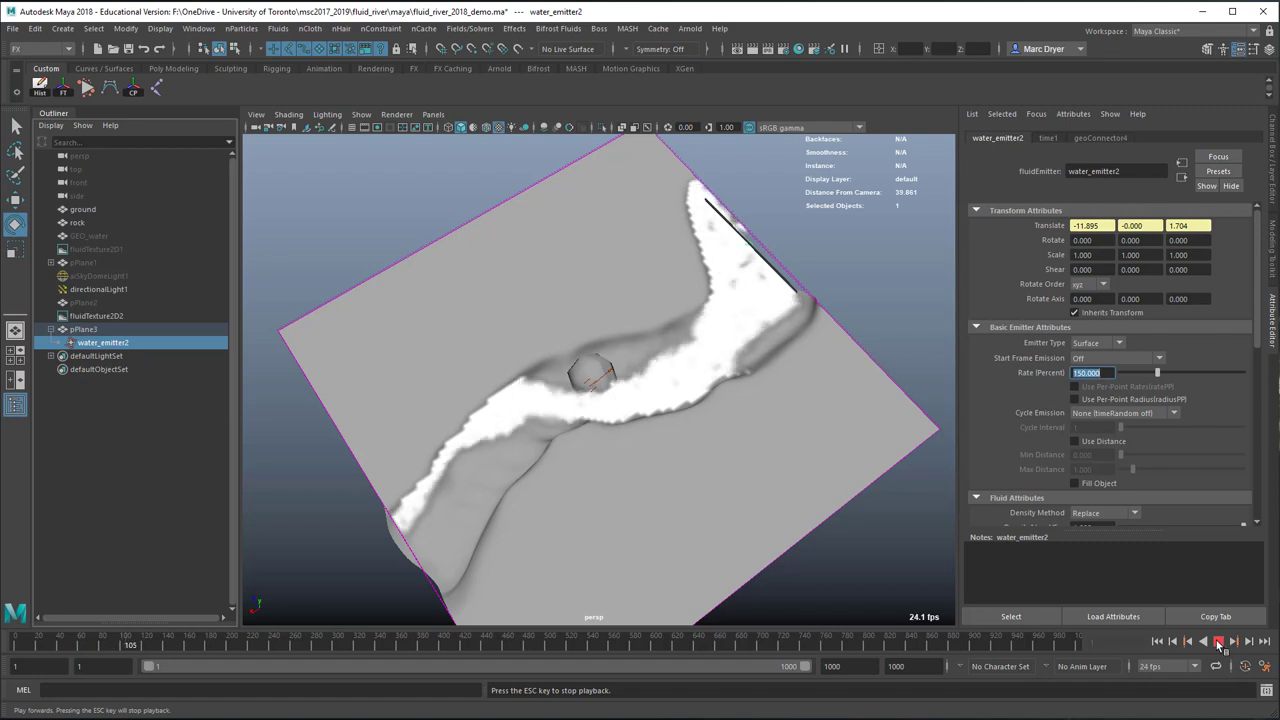
click(1218, 641)
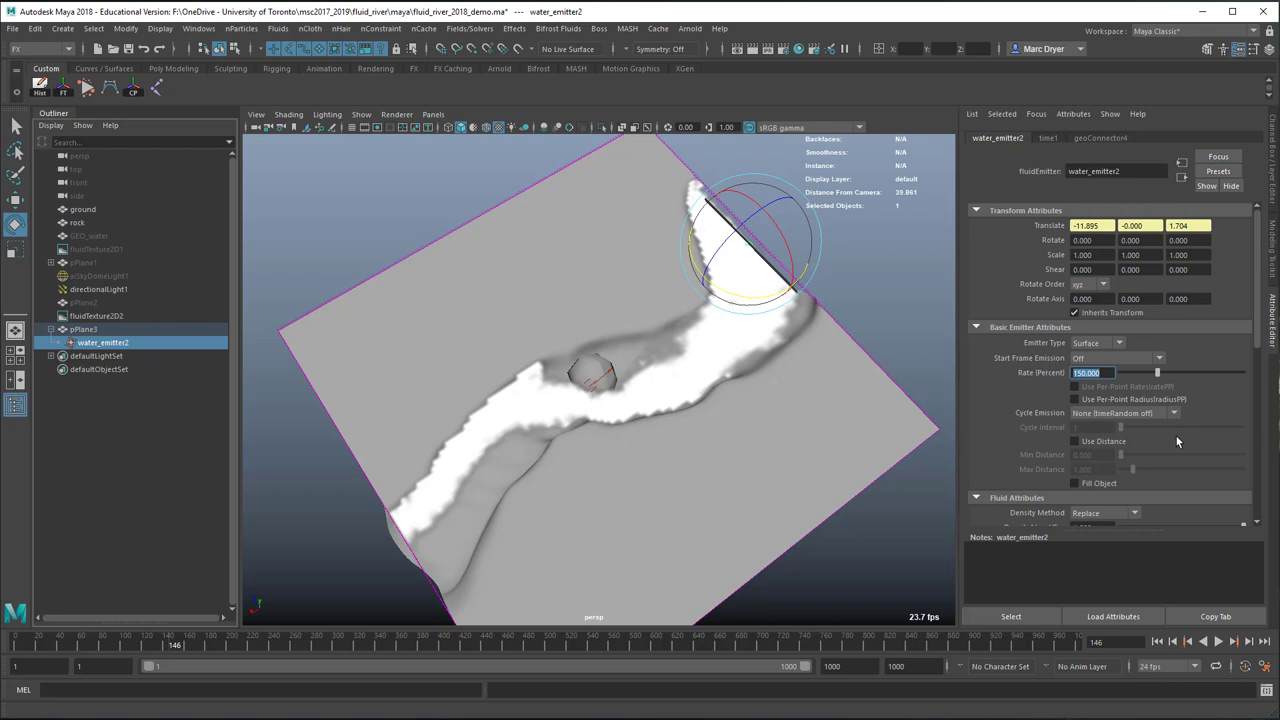
- Set water_emitter2's Fluid Dropoff to 0 and replay the simulation from the first frame
scroll(1029, 400, down, 6)
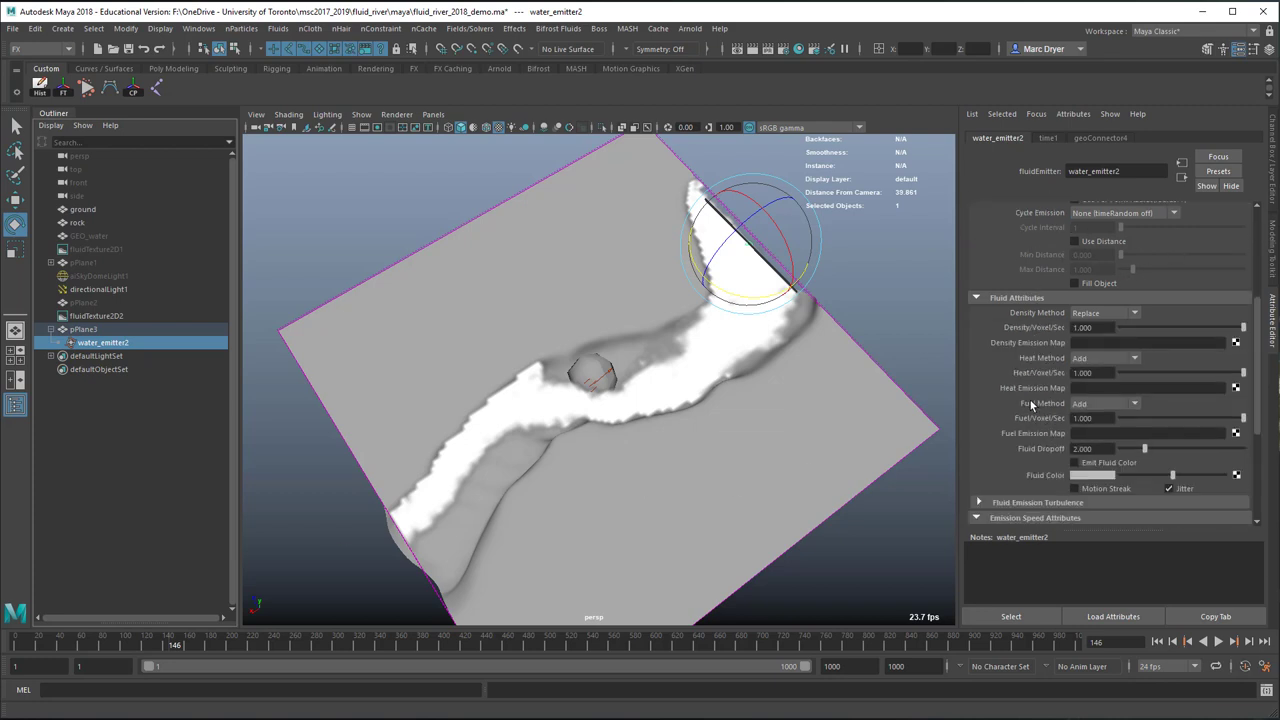
click(1040, 462)
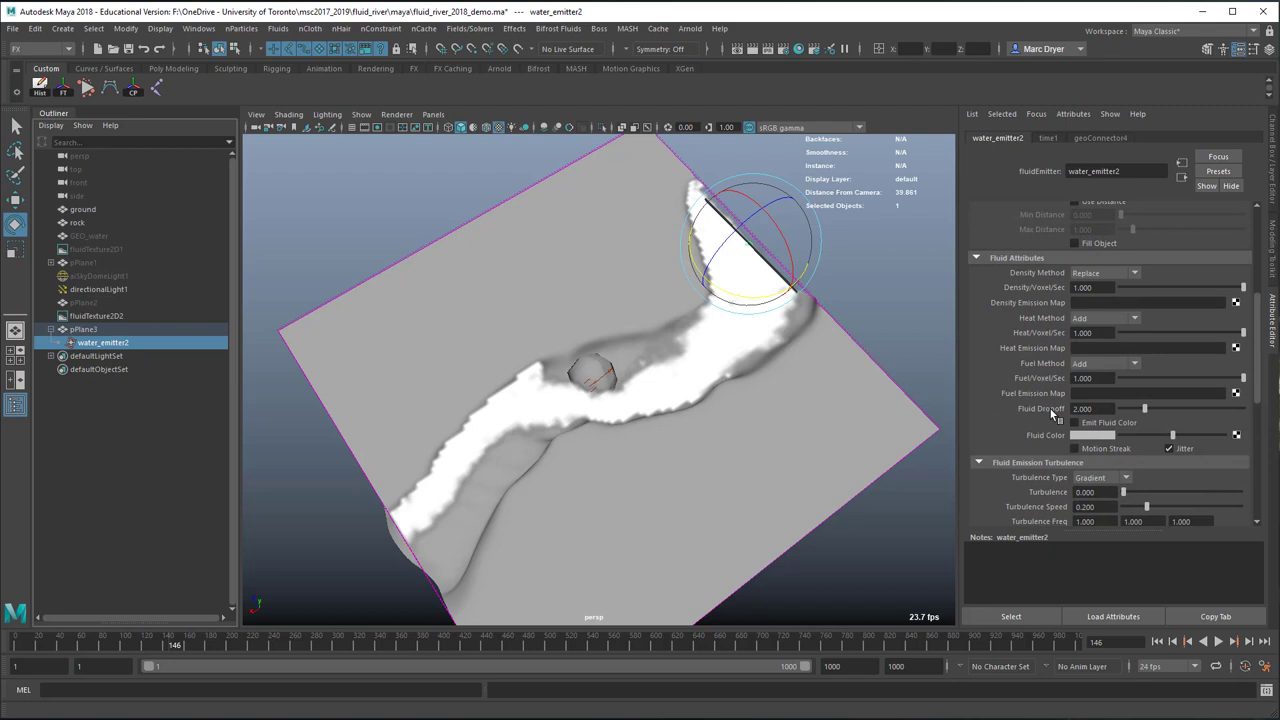
text(0)
key(Return)
click(1157, 641)
click(1218, 644)
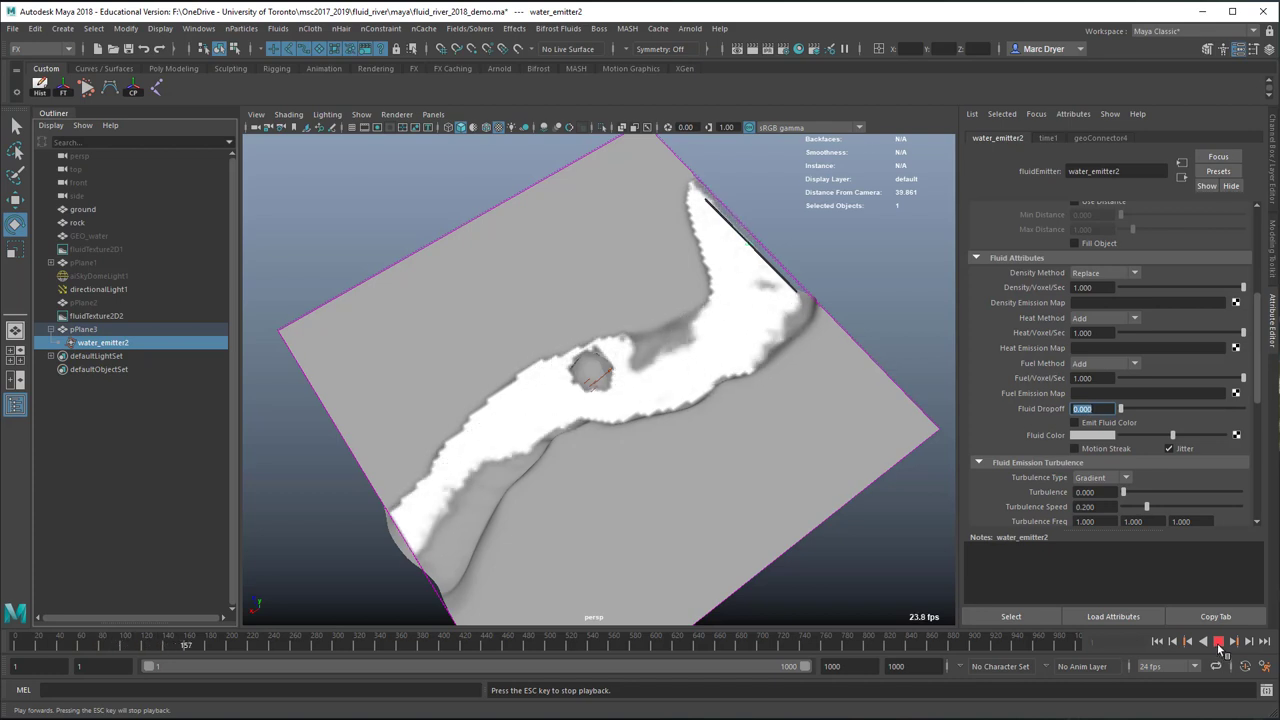
click(1219, 645)
- Enable Motion Streak, disable Jitter and raise Turbulence to about 5.4 on water_emitter2, playing the simulation from the first frame
alt+drag(900, 450, 886, 403)
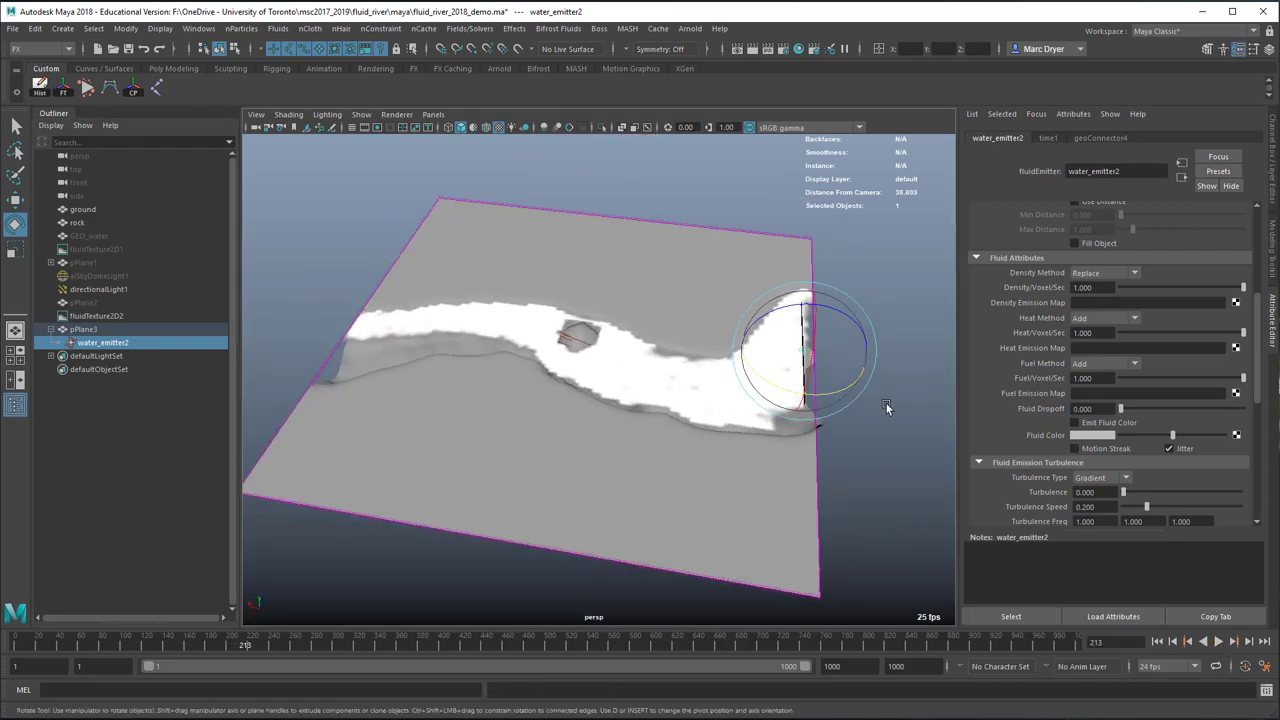
click(1093, 447)
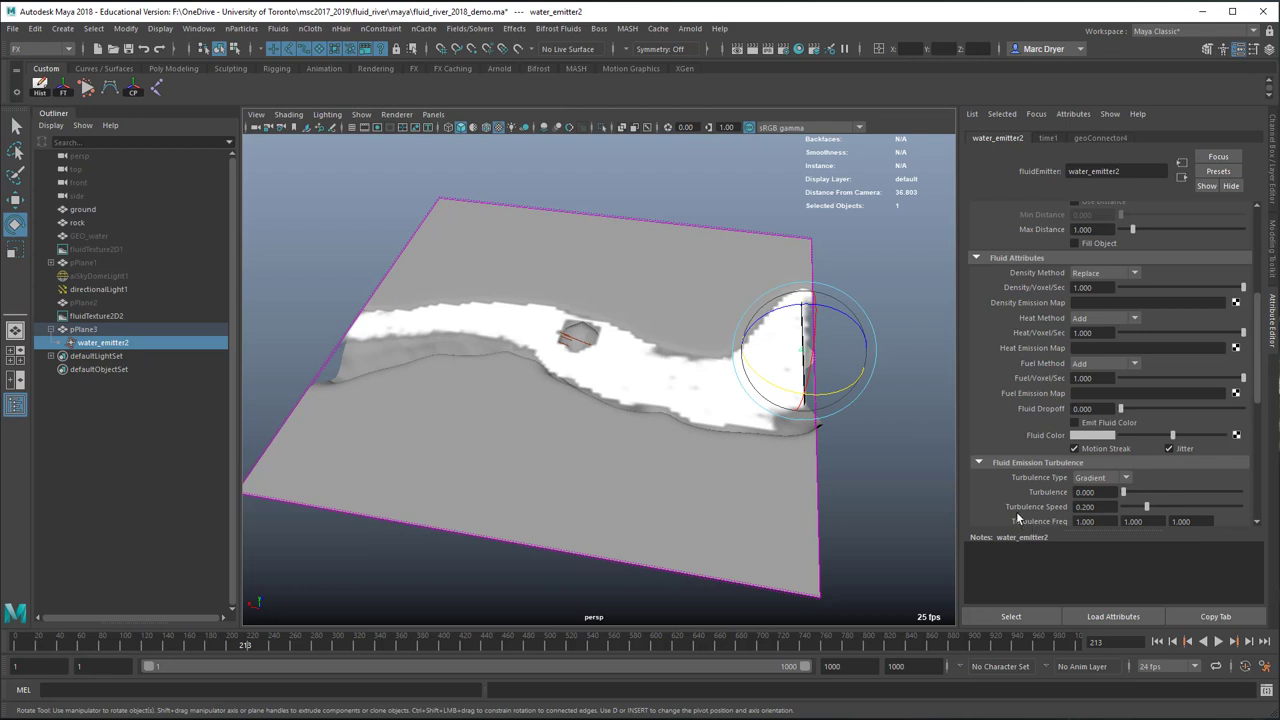
click(1157, 641)
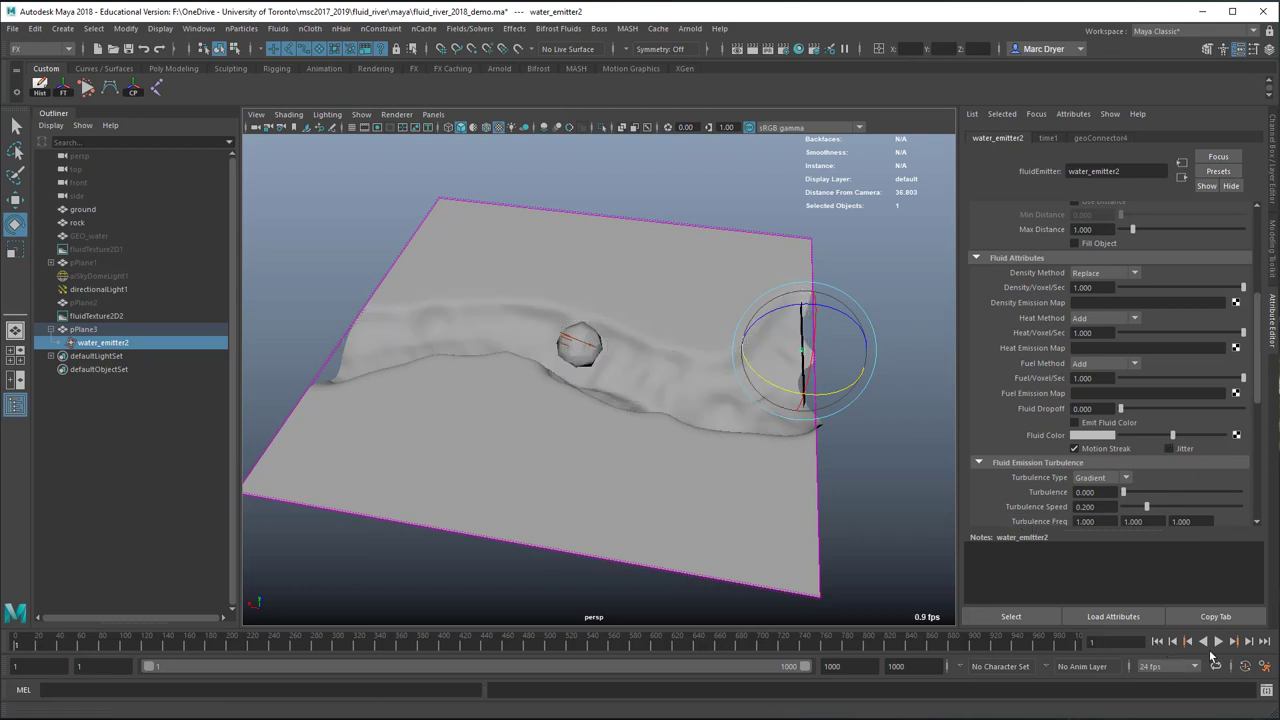
click(1218, 641)
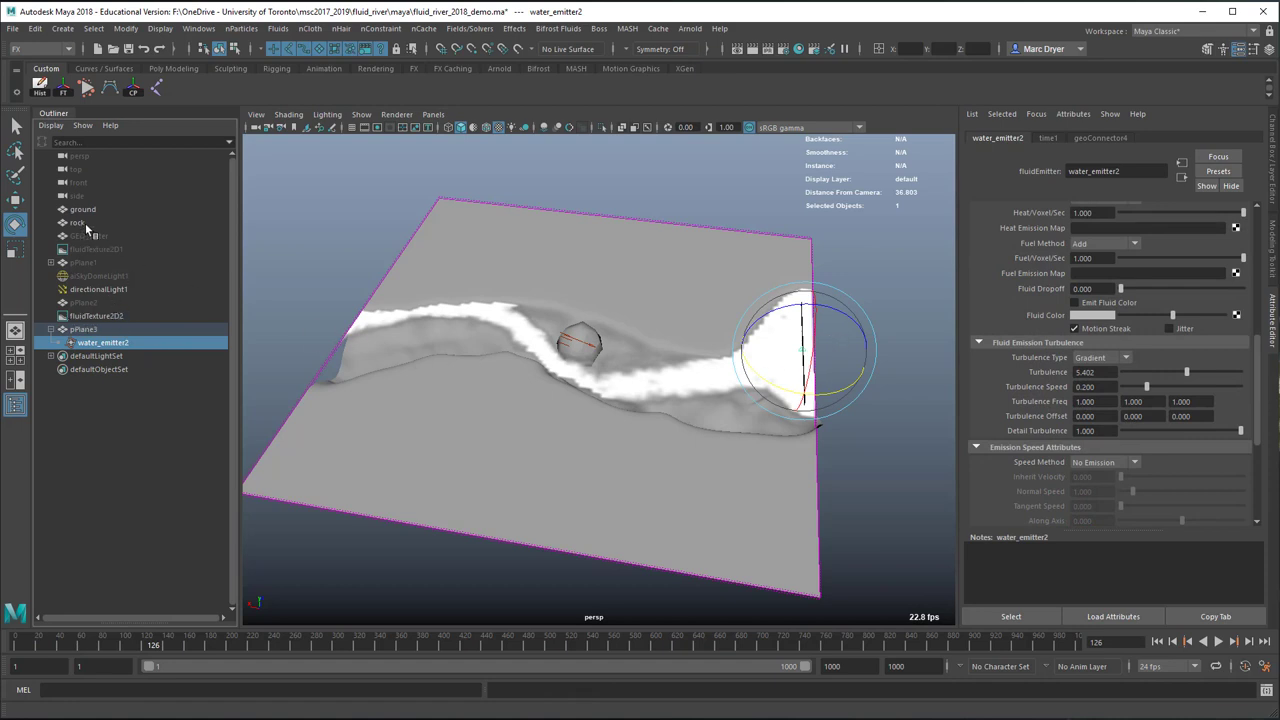
- Lower the Density Scale of fluidTexture2D2 to about 0.425 while checking the water around the rock up close
click(101, 315)
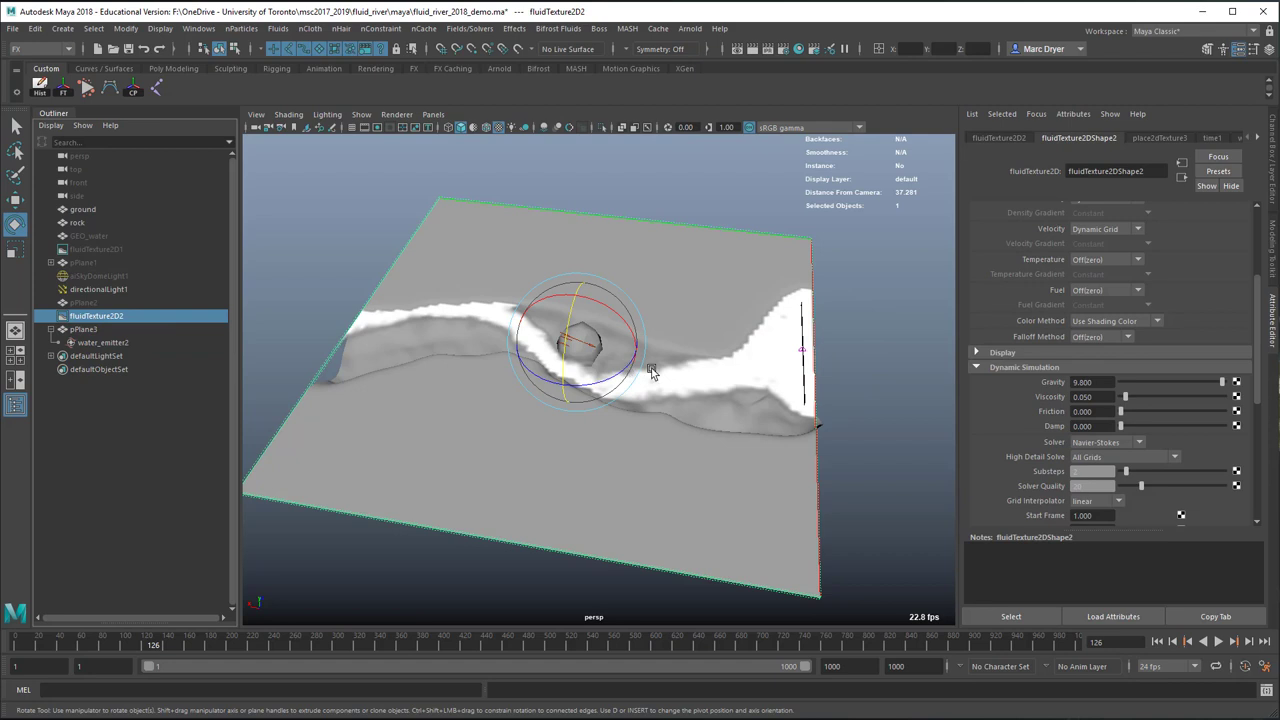
scroll(1052, 411, down, 2)
scroll(1028, 390, down, 3)
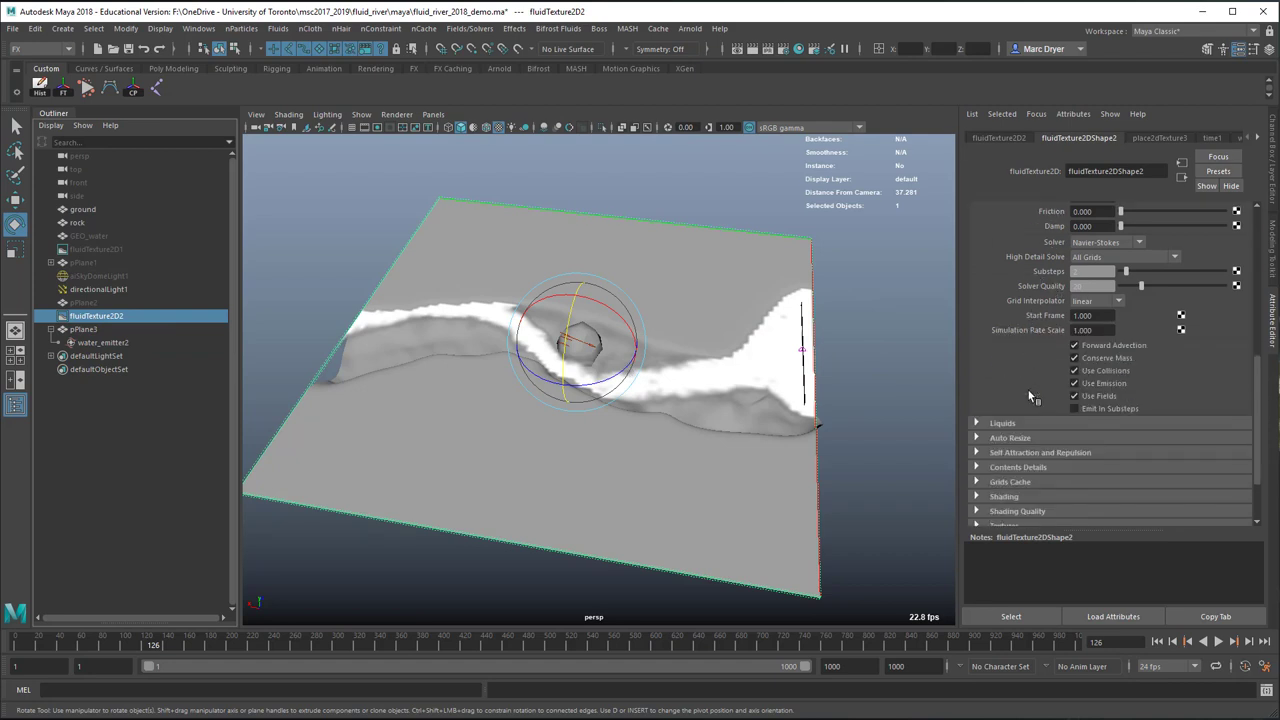
scroll(1027, 381, down, 2)
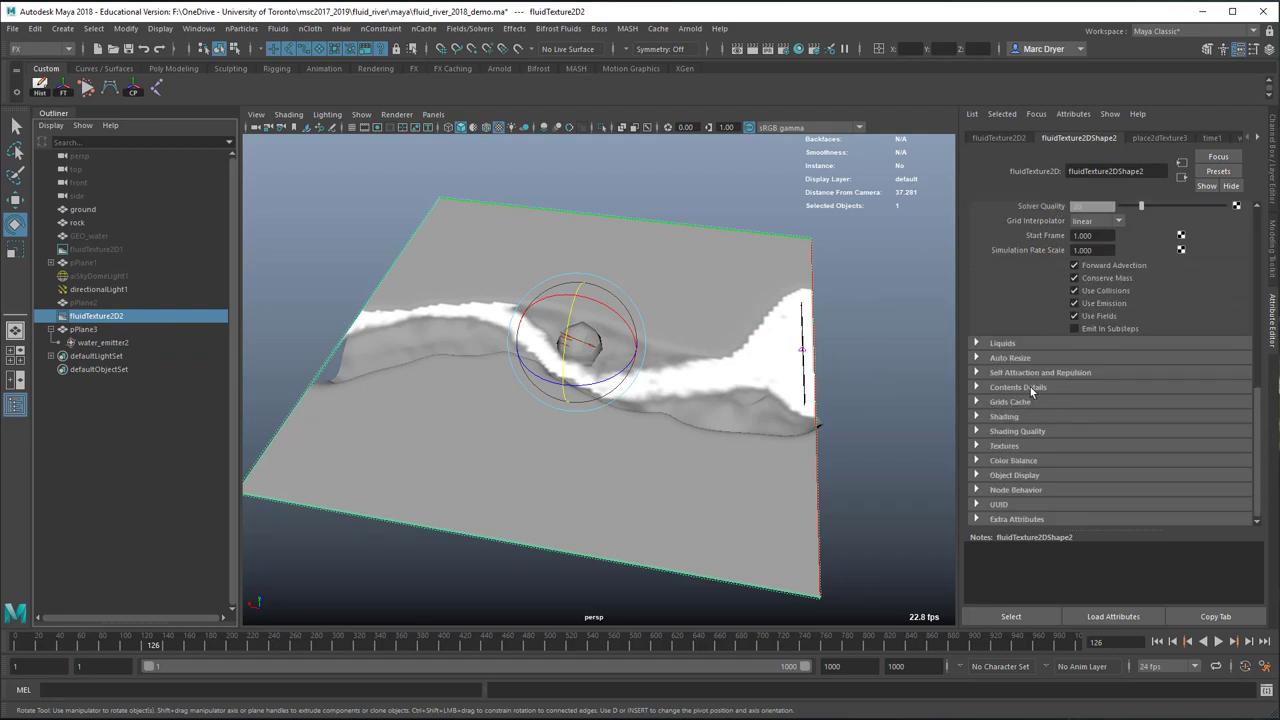
click(1072, 388)
scroll(1072, 388, down, 1)
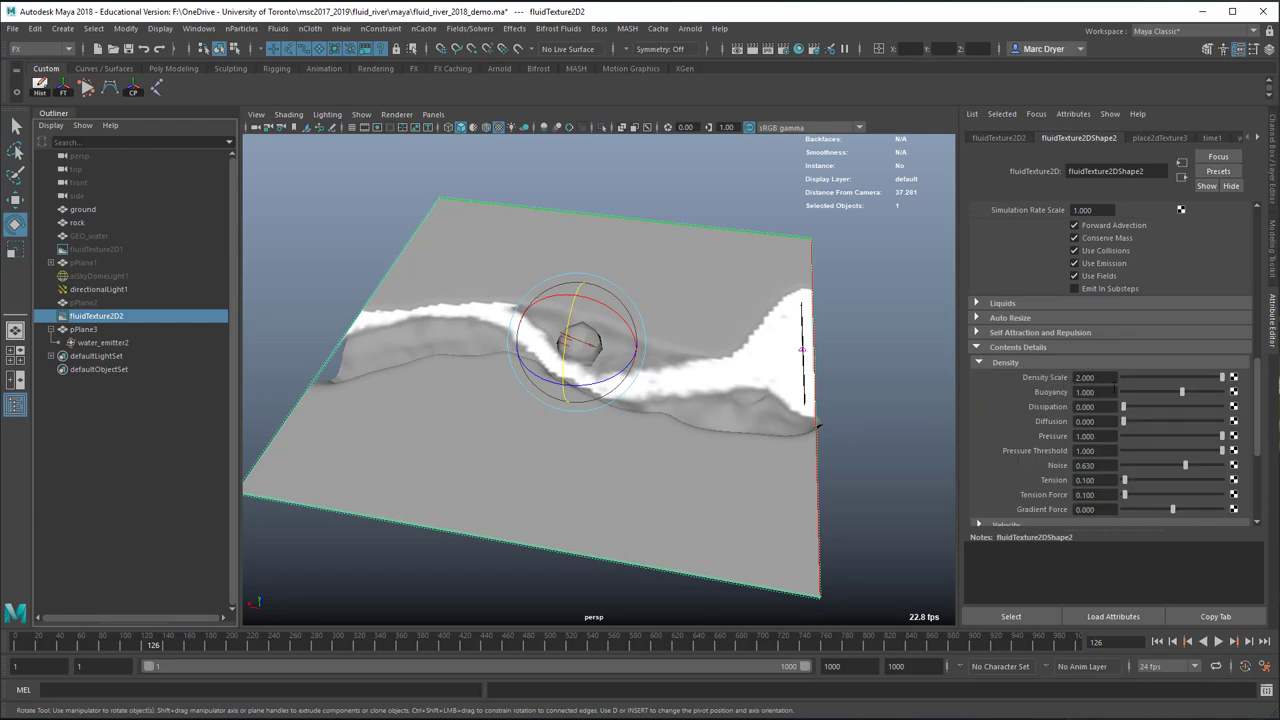
drag(1200, 380, 1148, 376)
scroll(809, 365, up, 5)
alt+drag(809, 365, 780, 355)
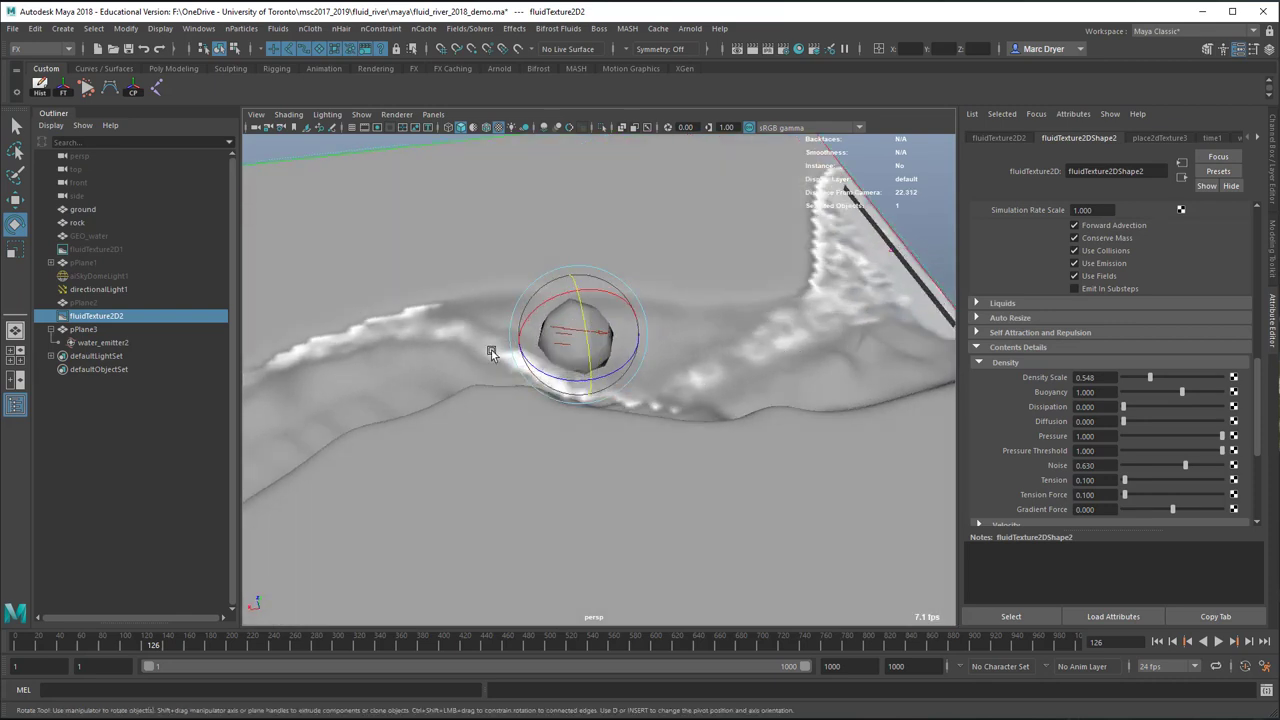
drag(1150, 377, 1145, 378)
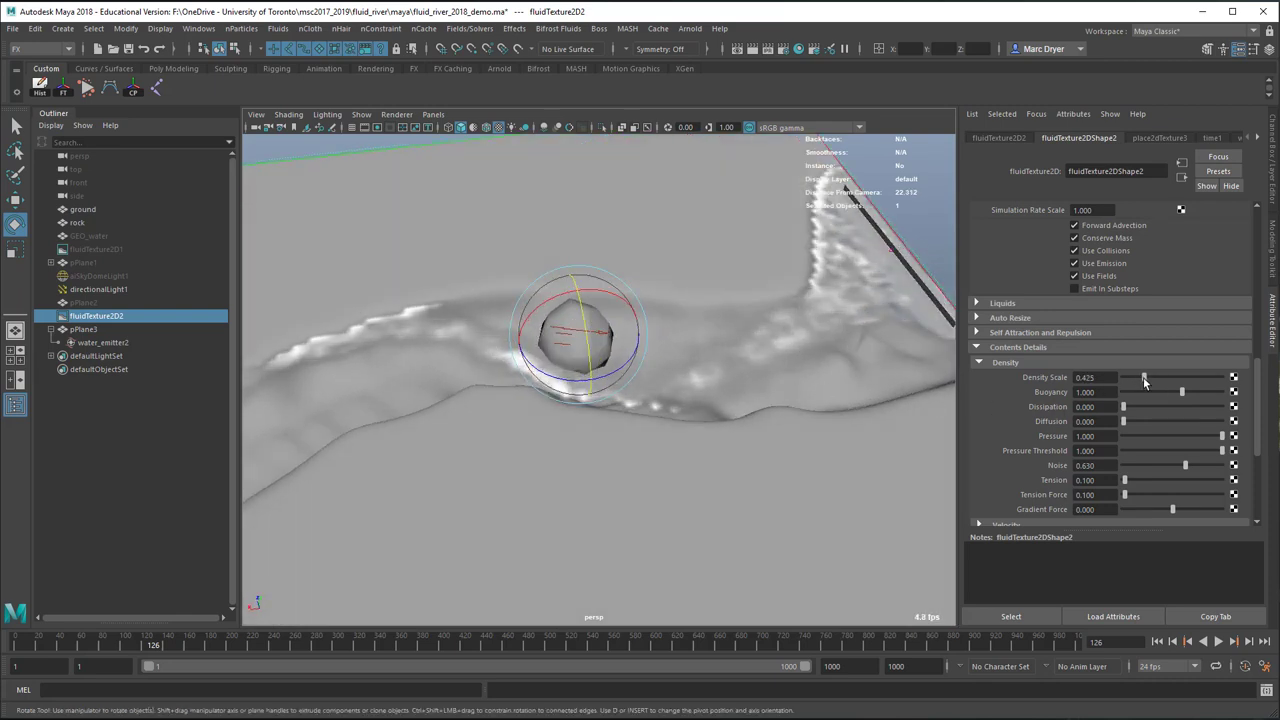
- Run the simulation on to frame 466 and examine the flow around the rock from several close angles
click(1218, 642)
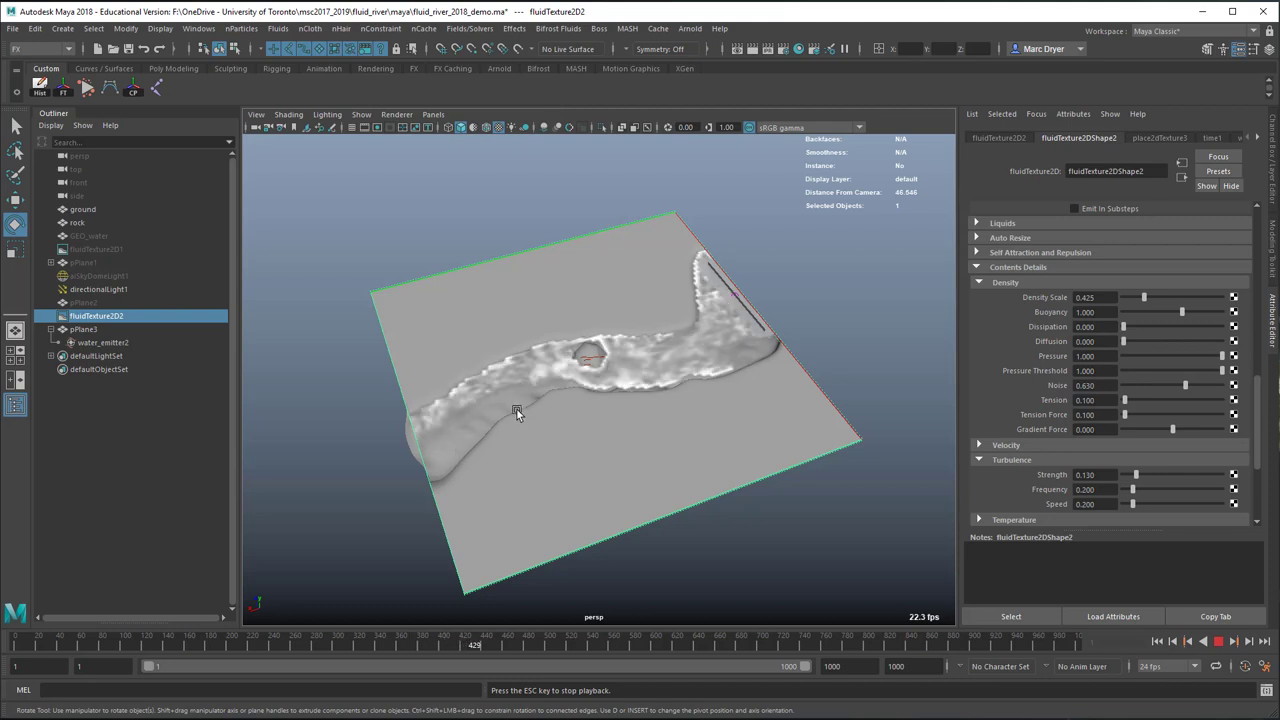
click(1218, 641)
alt+drag(774, 523, 574, 466)
alt+right_drag(574, 466, 854, 451)
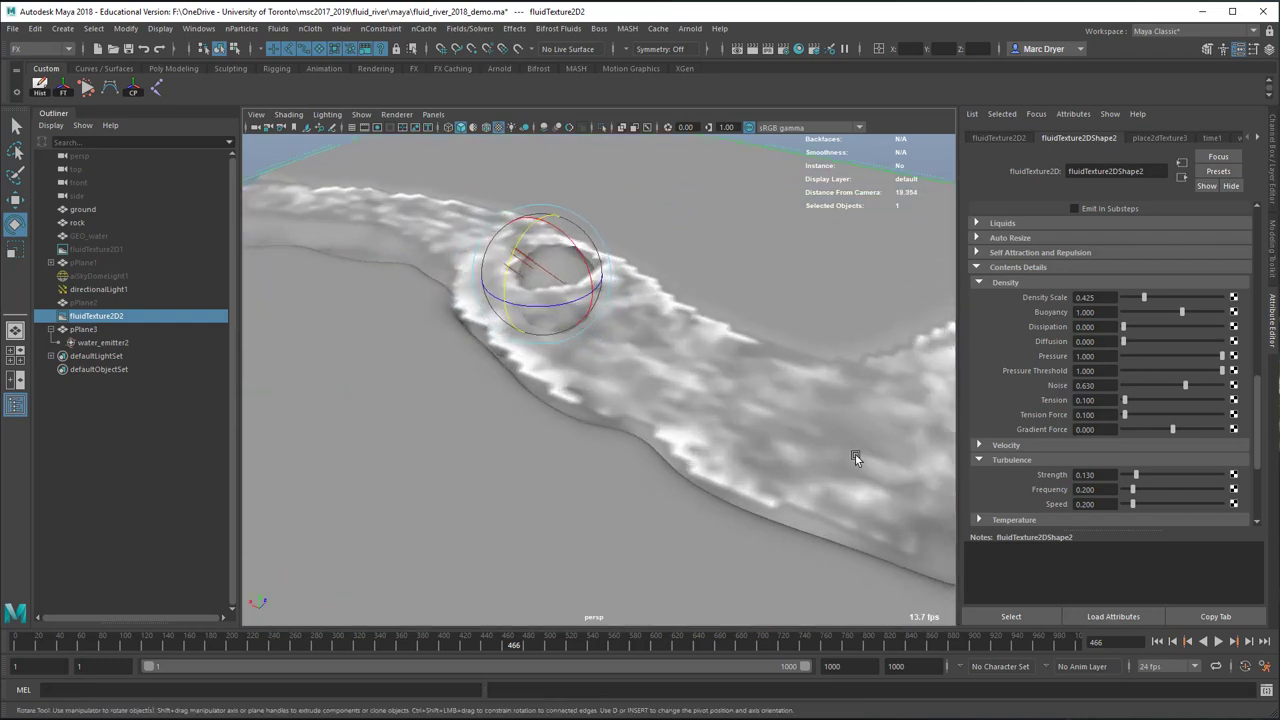
alt+drag(854, 451, 829, 414)
alt+right_drag(829, 414, 811, 434)
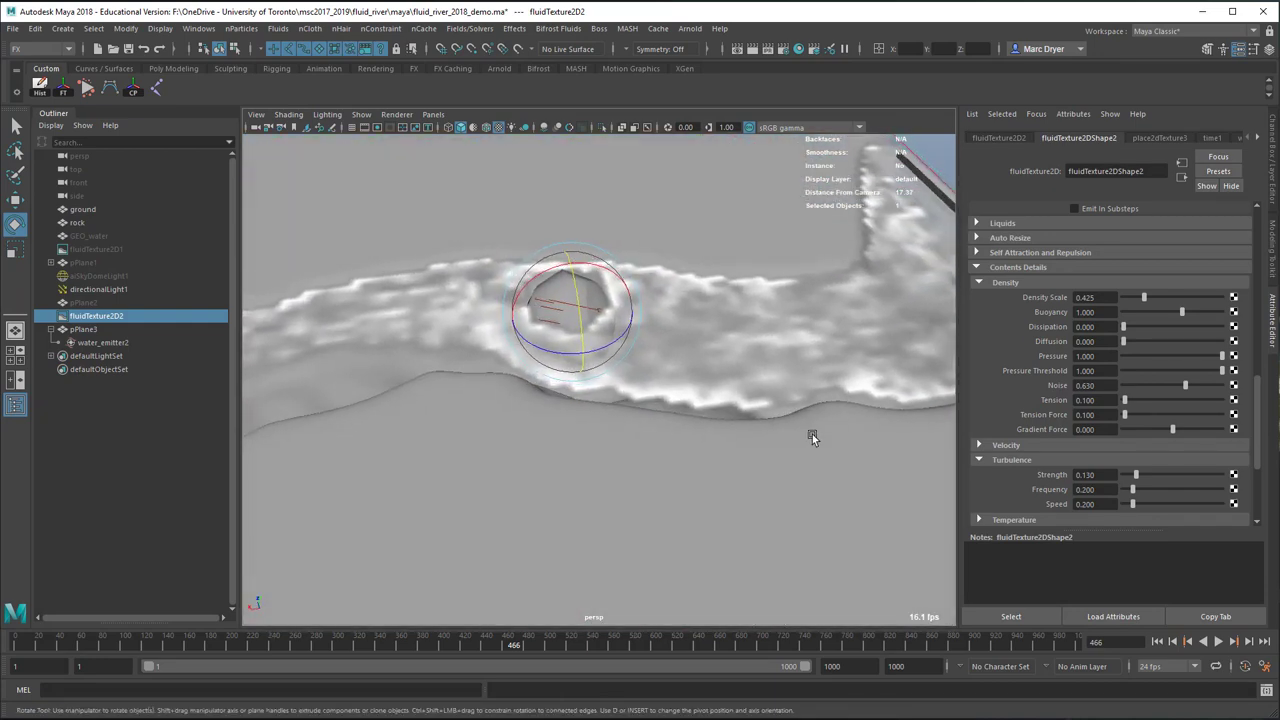
- Set the current state of the fluidTexture2D2 container as its initial state
click(278, 28)
key(Escape)
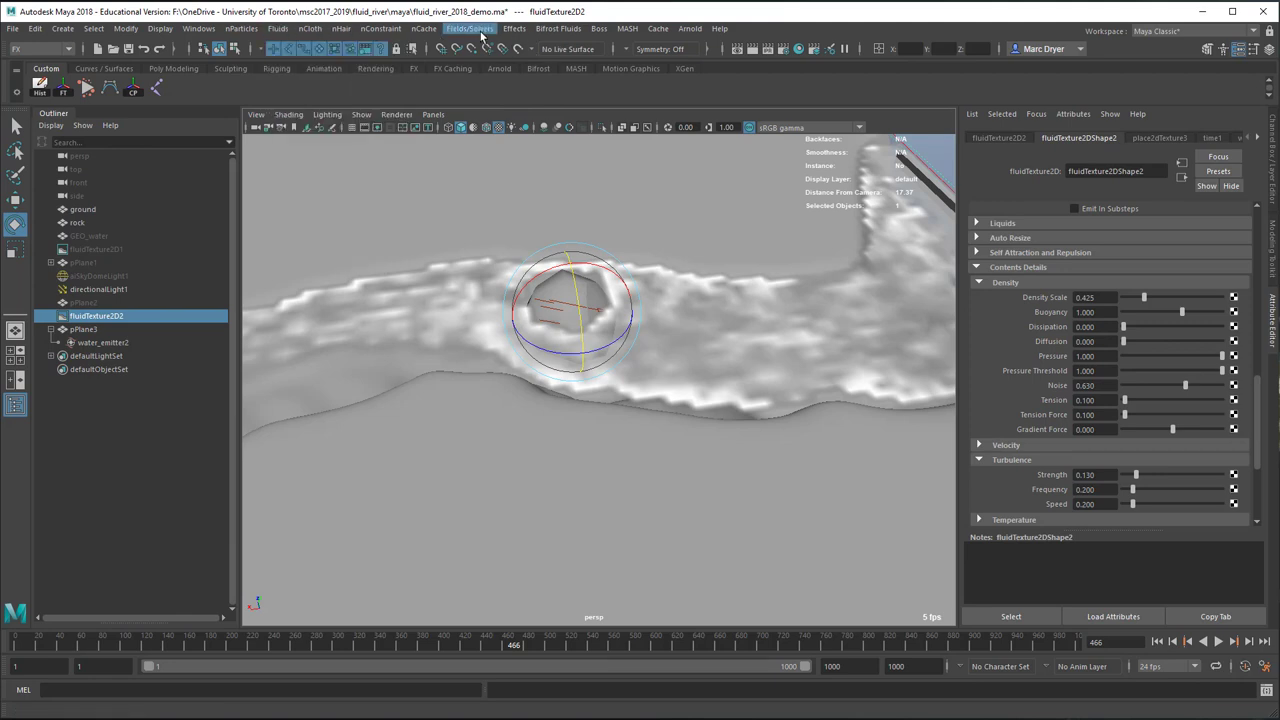
click(480, 30)
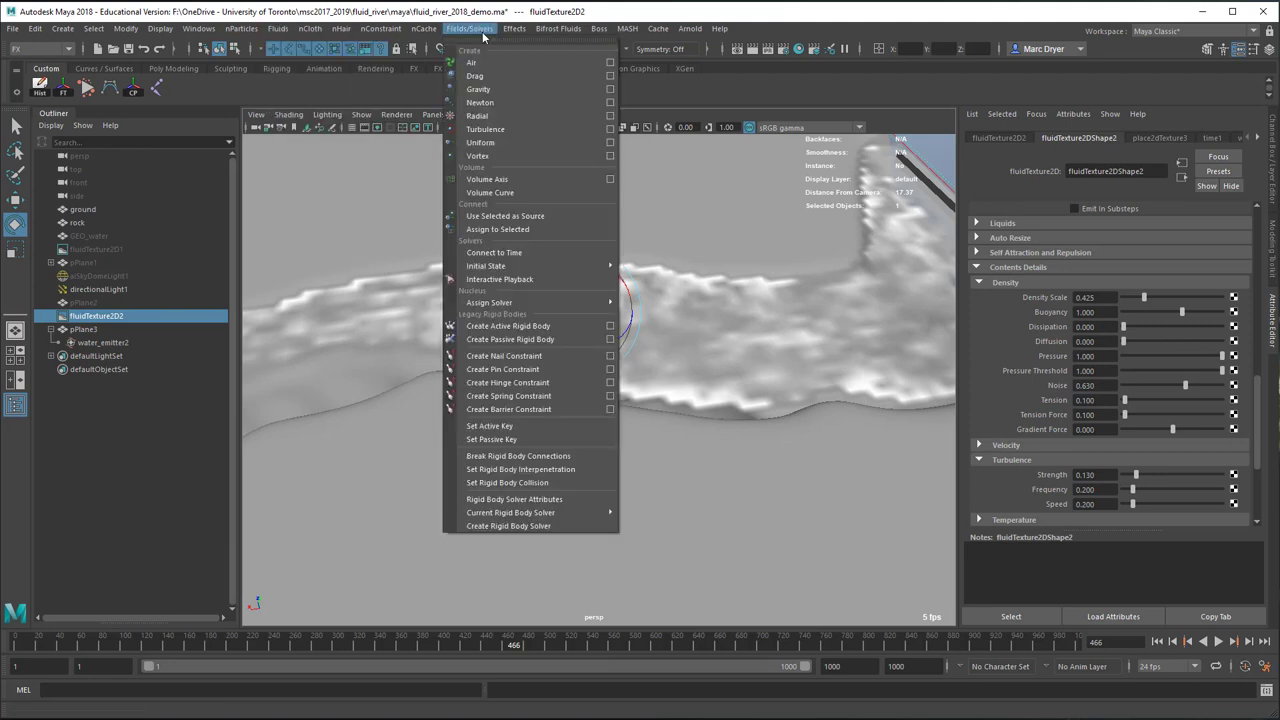
mouse_move(517, 265)
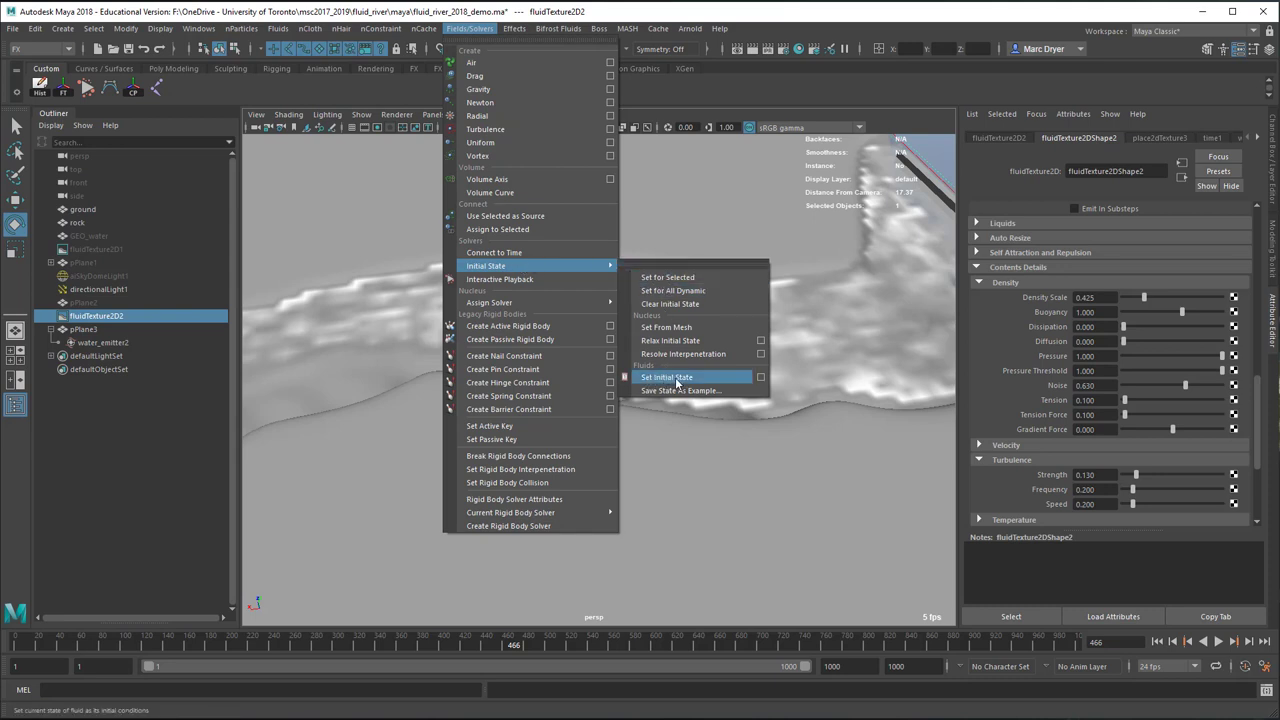
click(470, 30)
alt+drag(638, 386, 681, 404)
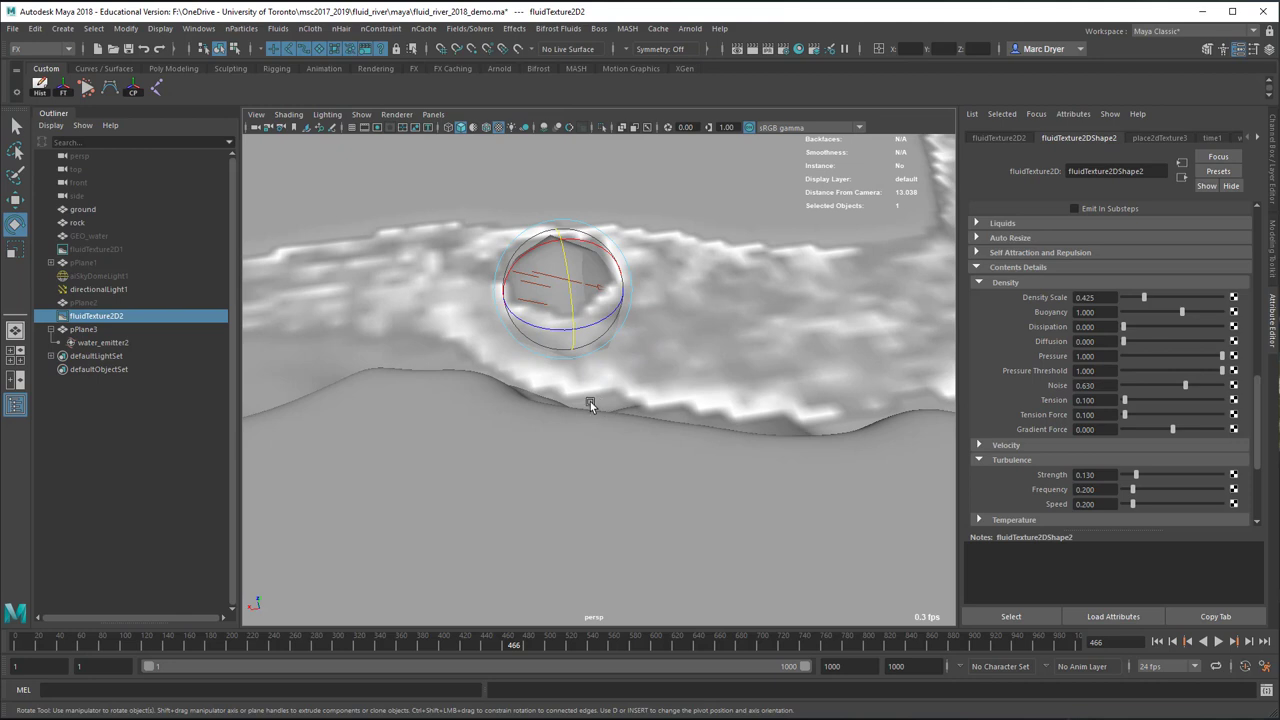
- Set the Base Resolution of fluidTexture2D2 to 400 and play the simulation from the first frame
mouse_move(834, 390)
alt+mouse_down()
mouse_move(725, 368)
mouse_move(842, 398)
alt+mouse_up()
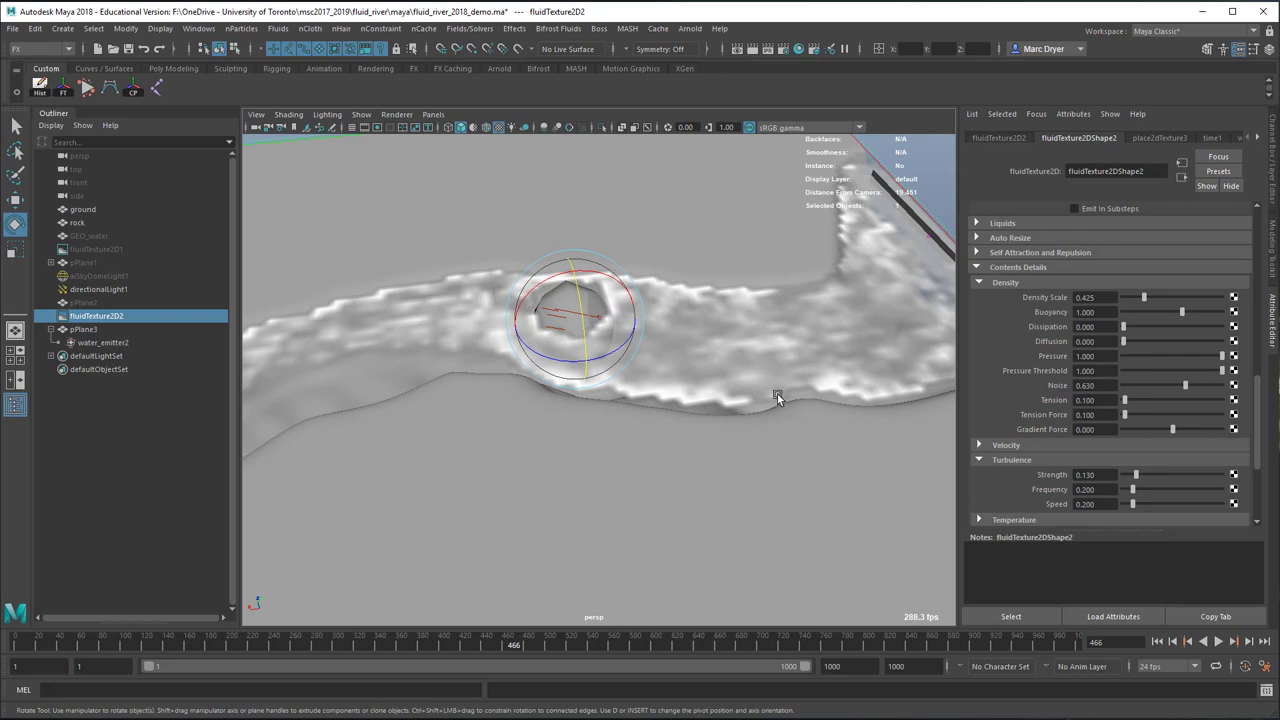
scroll(1086, 311, up, 10)
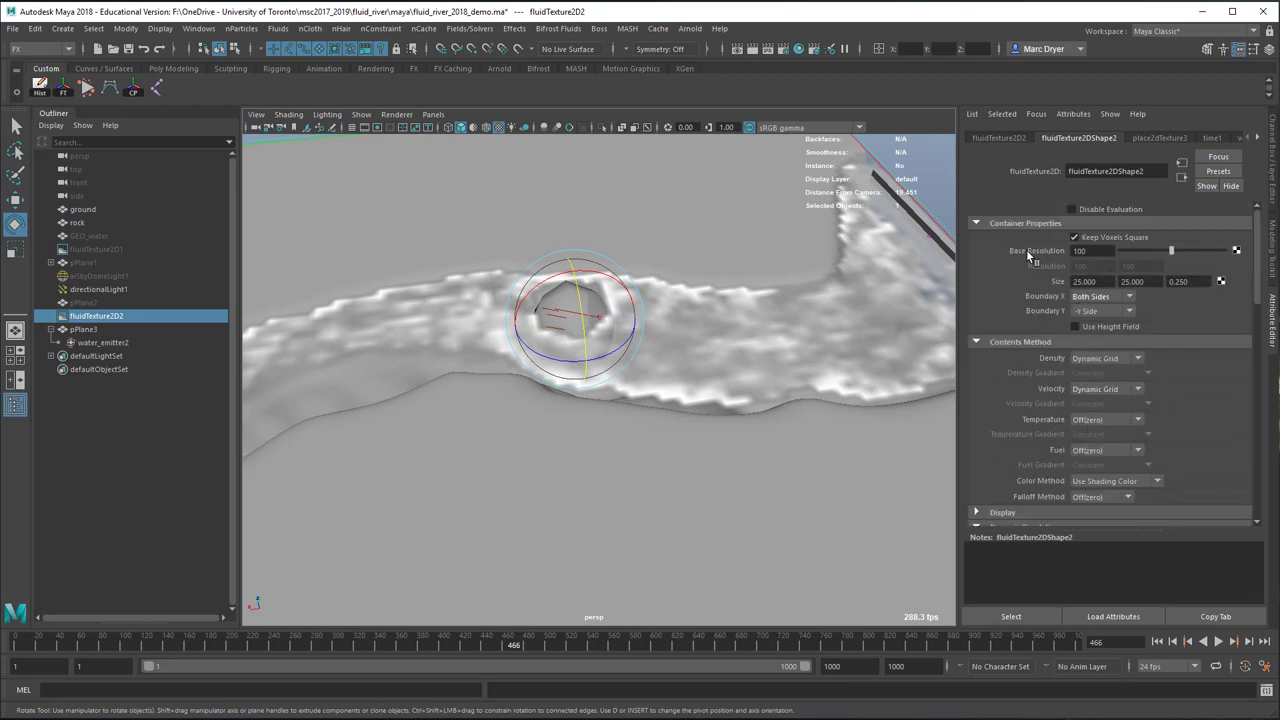
click(1085, 251)
click(1157, 645)
click(1218, 641)
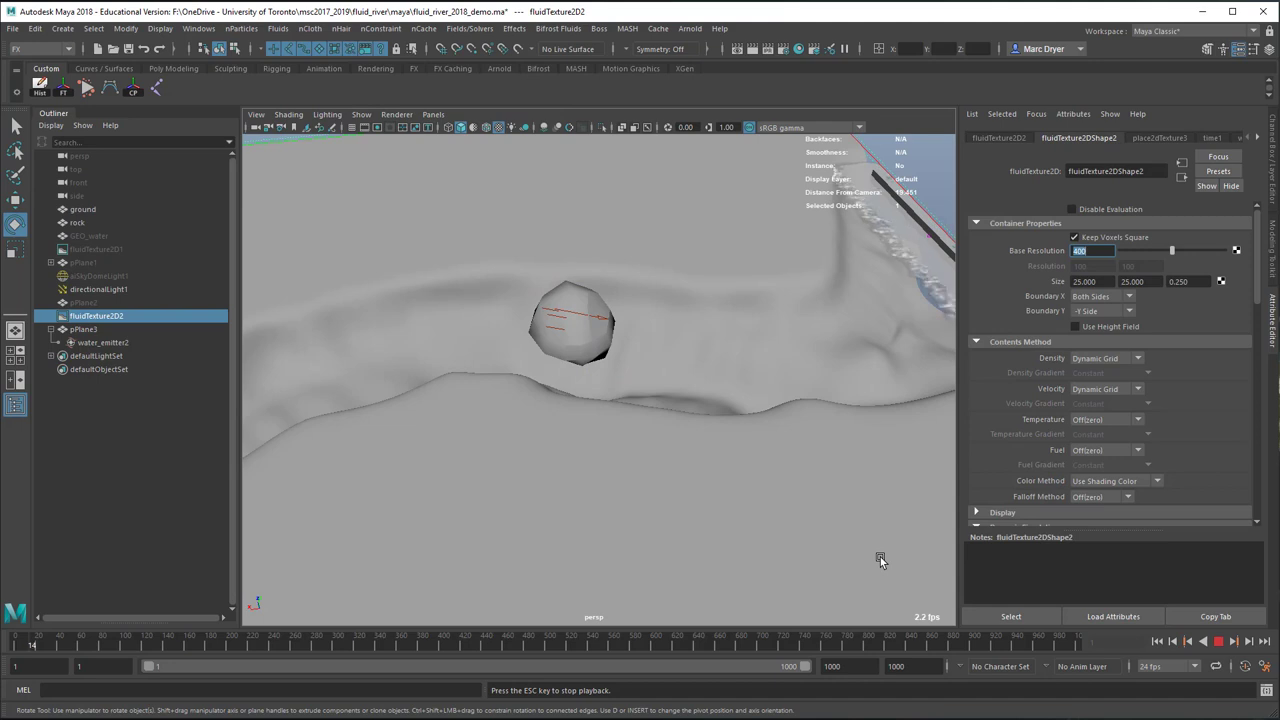
alt+drag(881, 557, 820, 402)
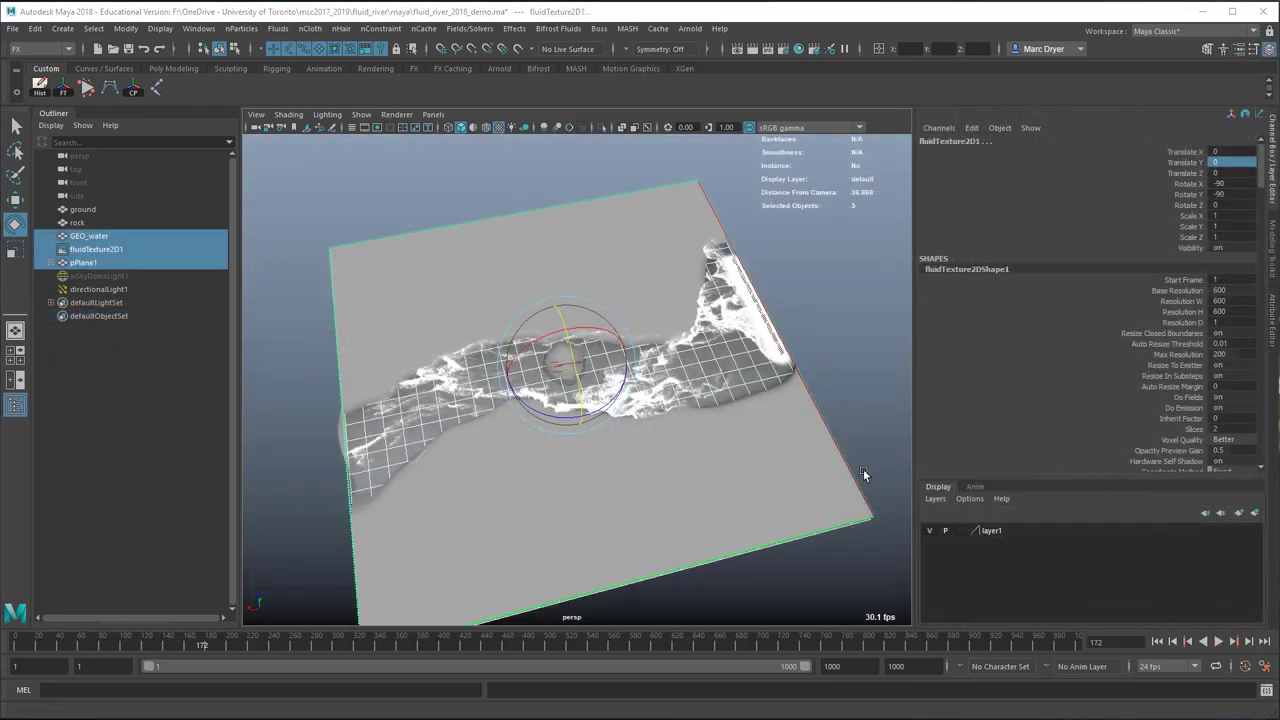
- Examine the high-resolution flow around the rock and review the Set Initial State options for fluidTexture2D1 without applying them
alt+drag(864, 475, 753, 421)
scroll(480, 441, up, 3)
alt+drag(480, 441, 778, 386)
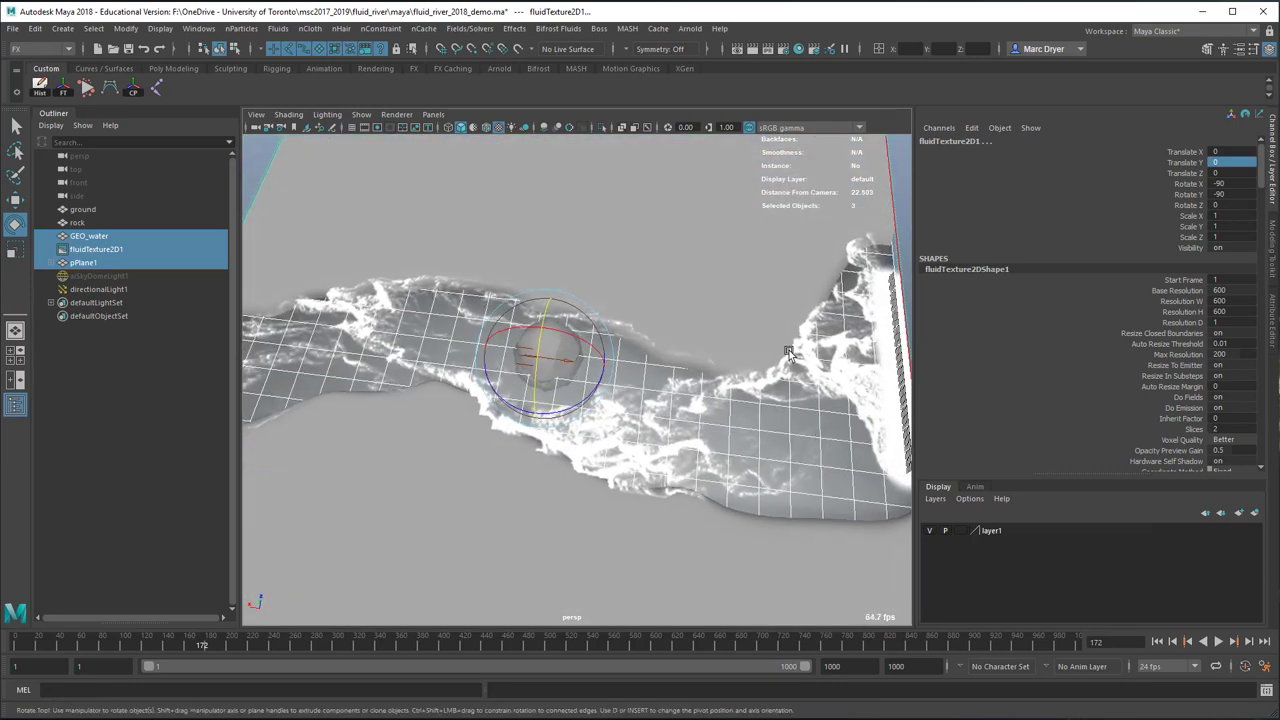
alt+drag(406, 414, 506, 394)
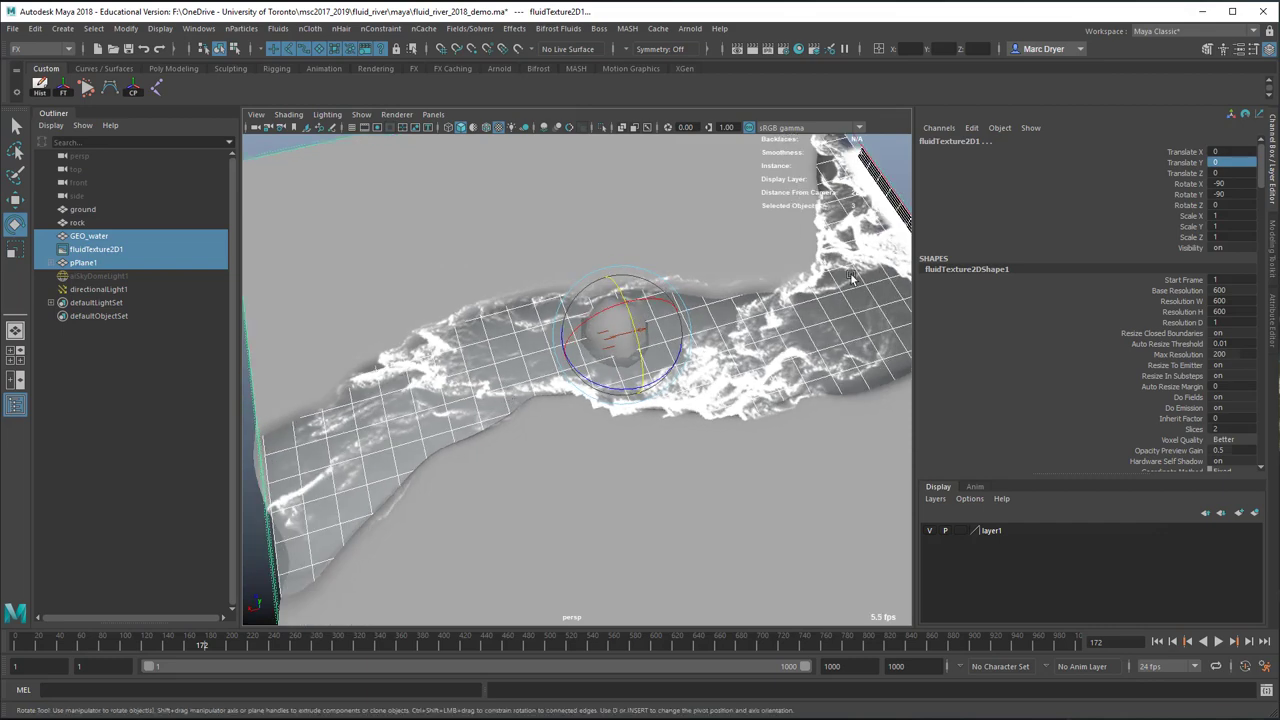
click(102, 250)
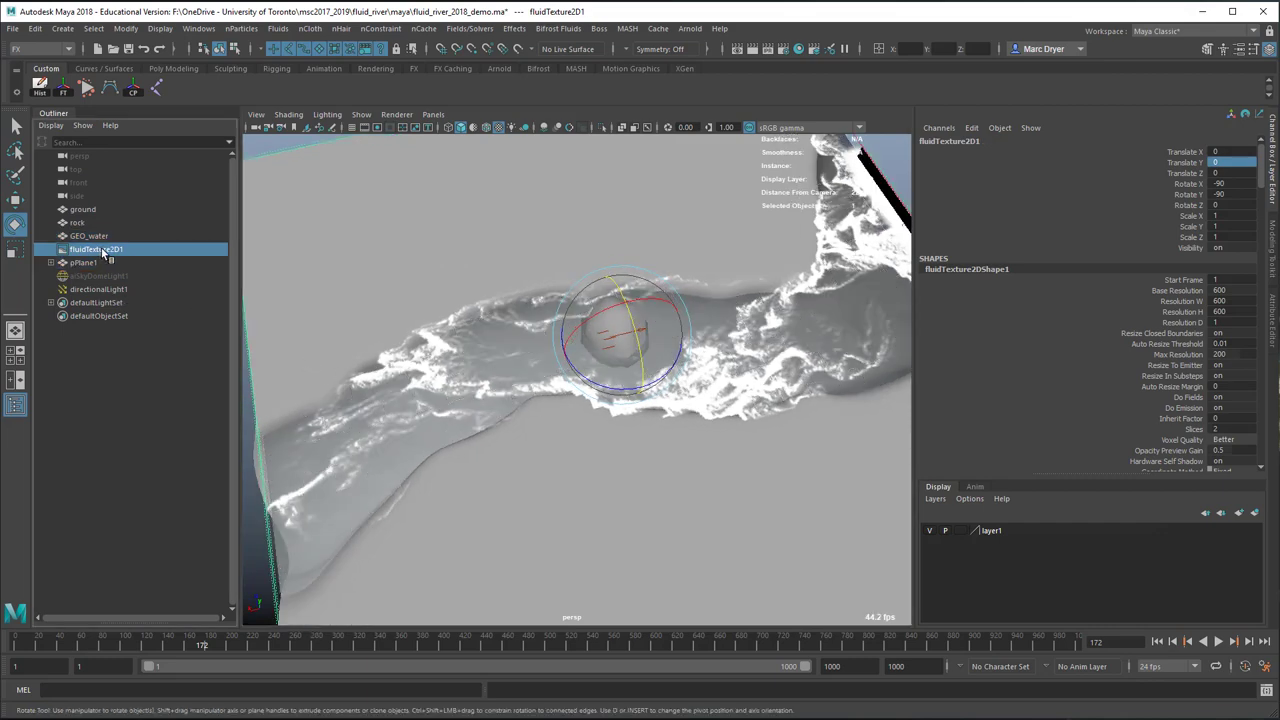
key(f)
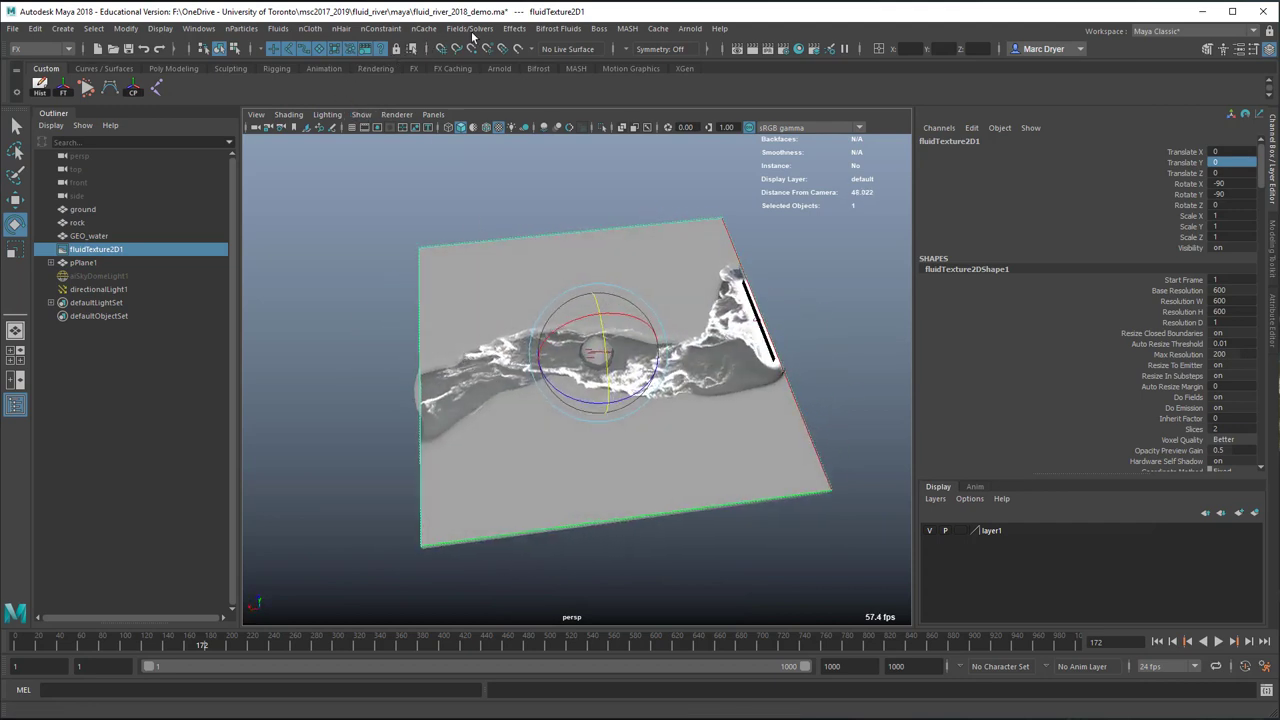
click(470, 28)
mouse_move(534, 268)
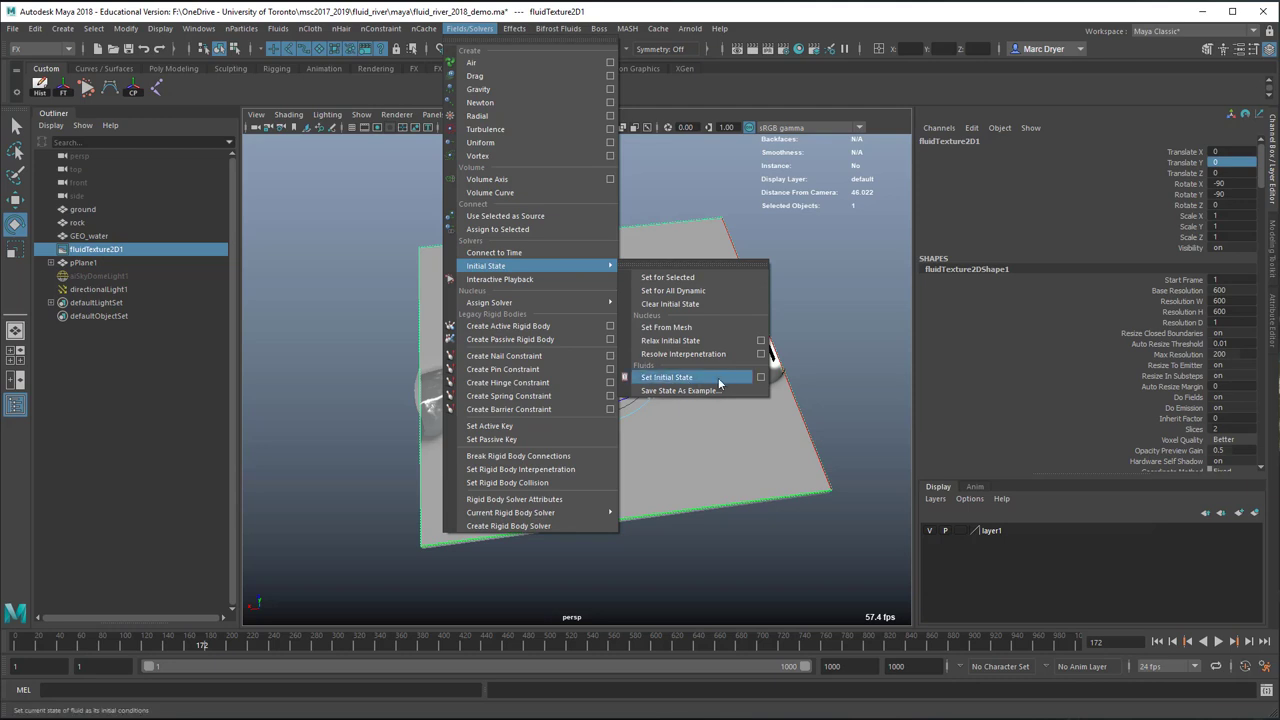
click(760, 377)
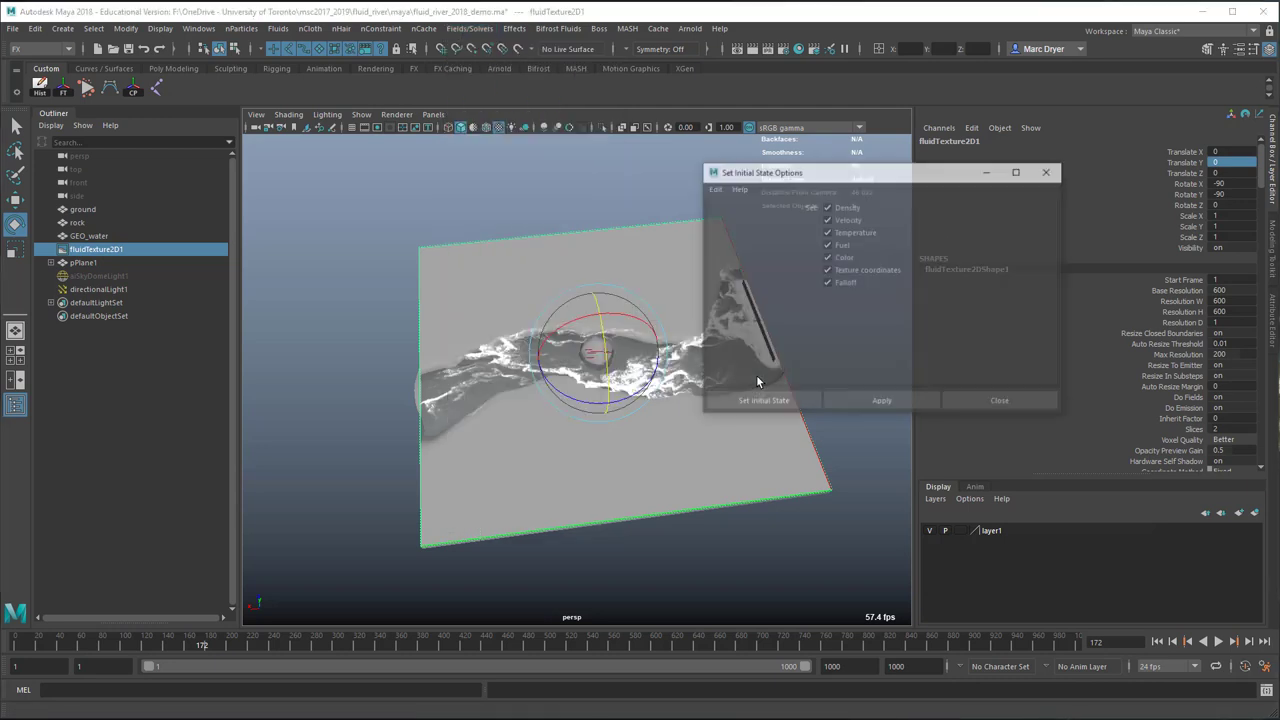
drag(827, 180, 727, 153)
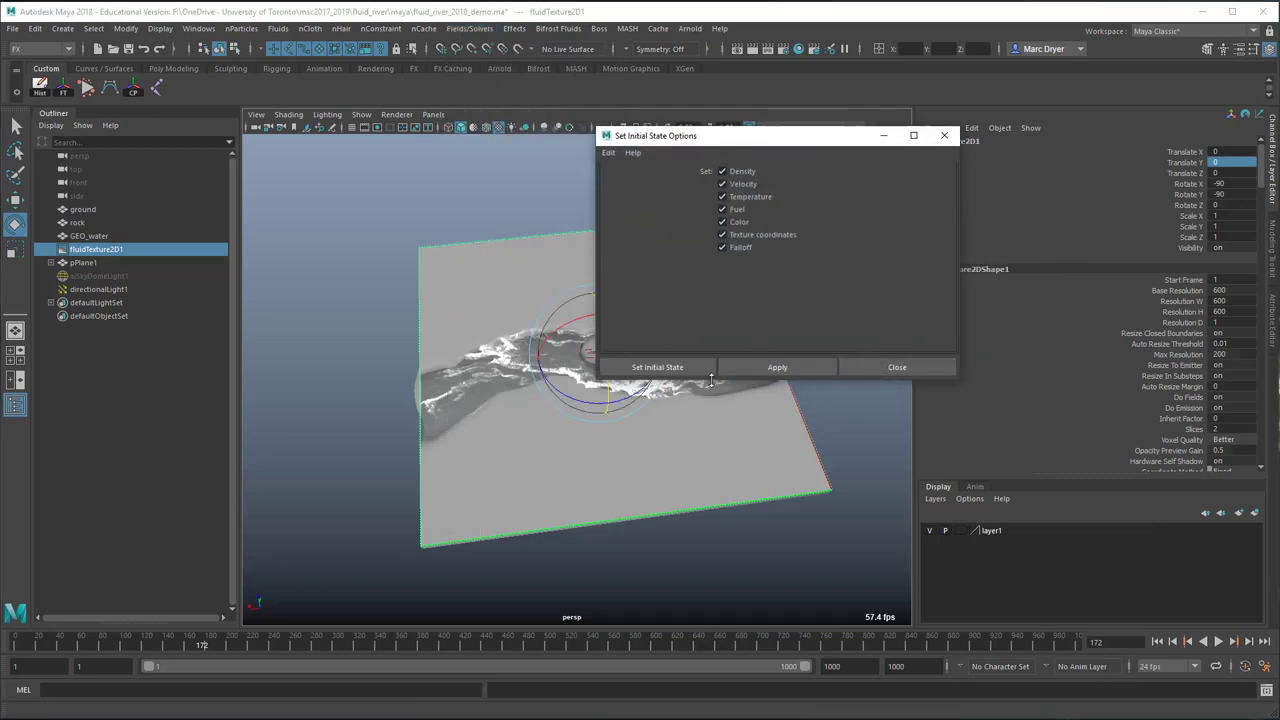
click(884, 367)
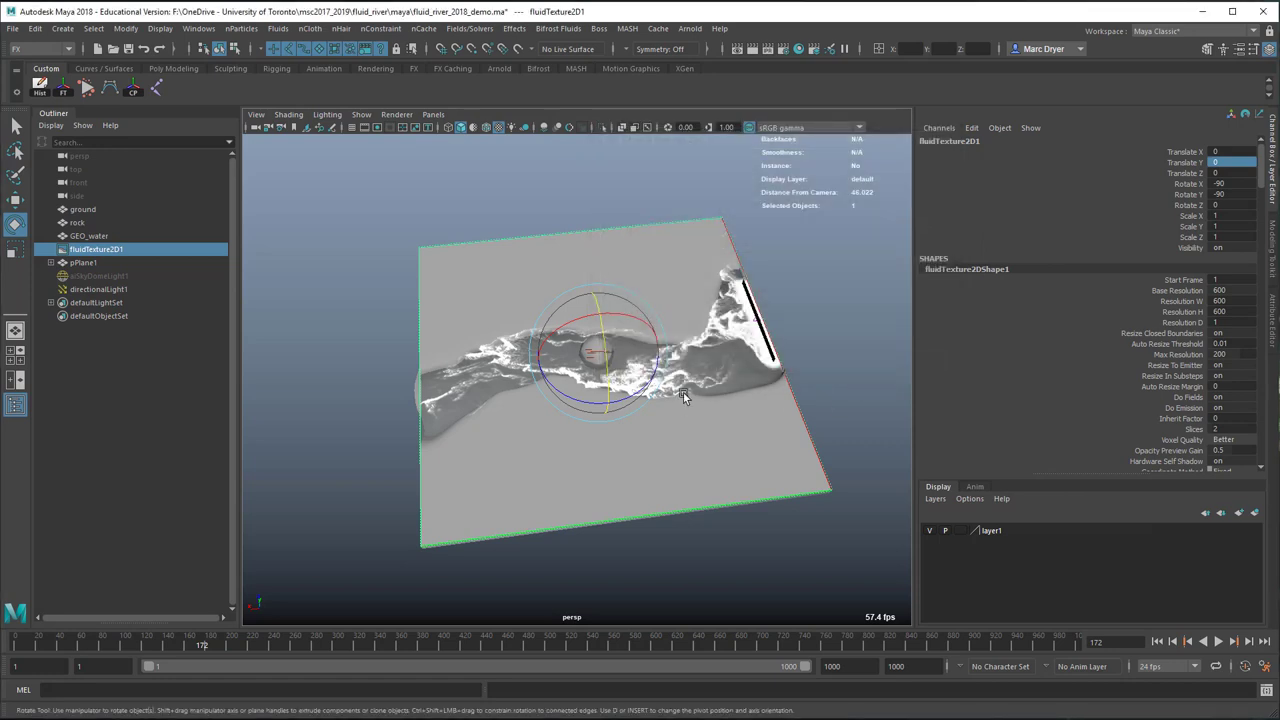
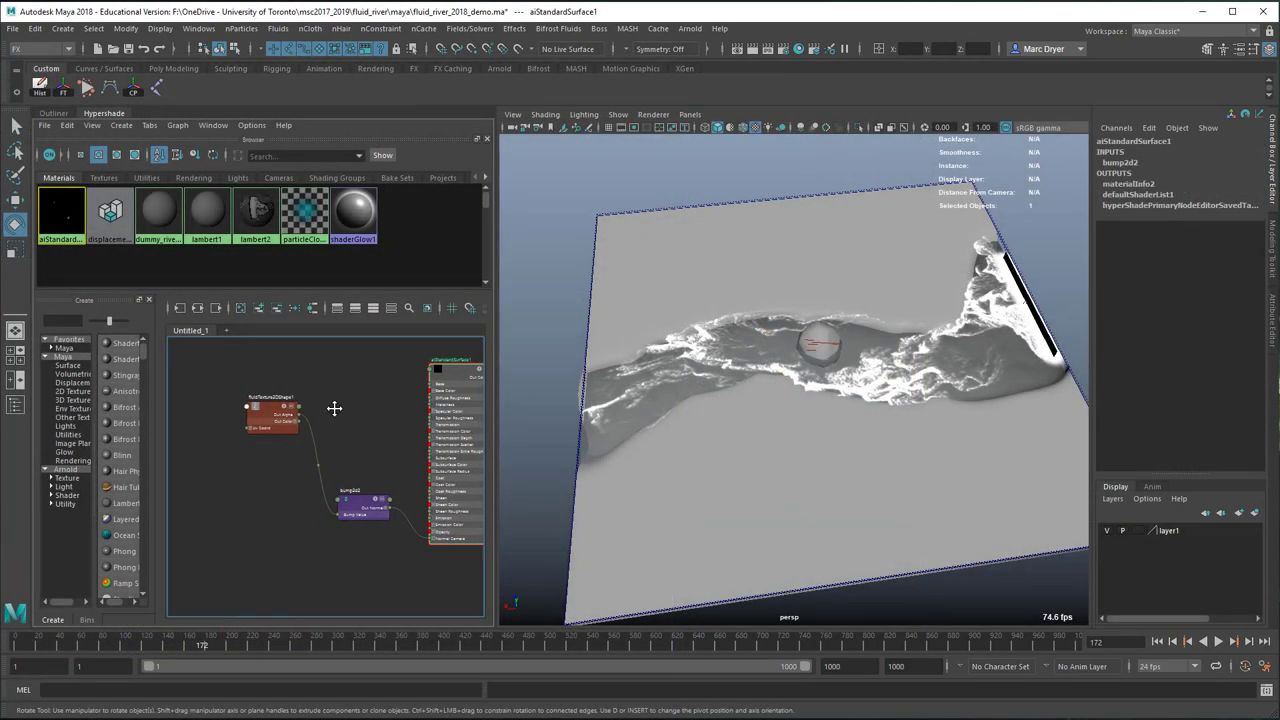
- Assign a new Arnold aiStandardSurface material to GEO_water
alt+middle_drag(334, 408, 276, 420)
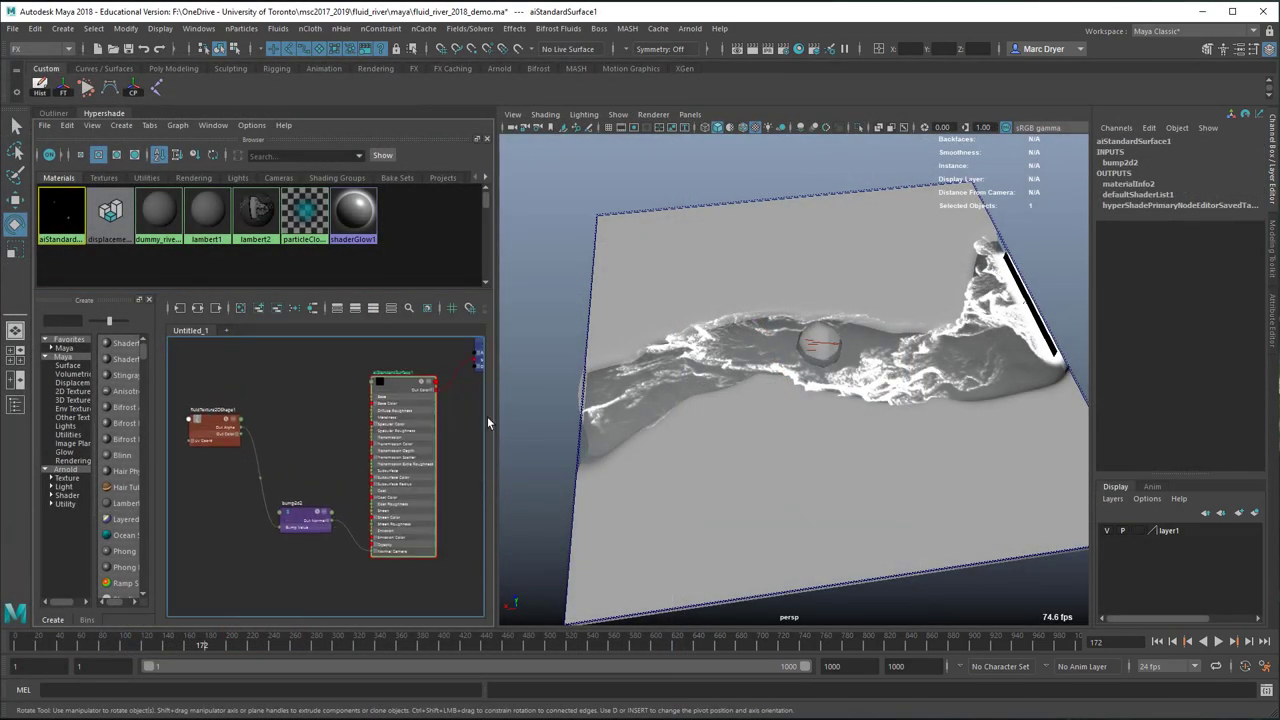
click(62, 113)
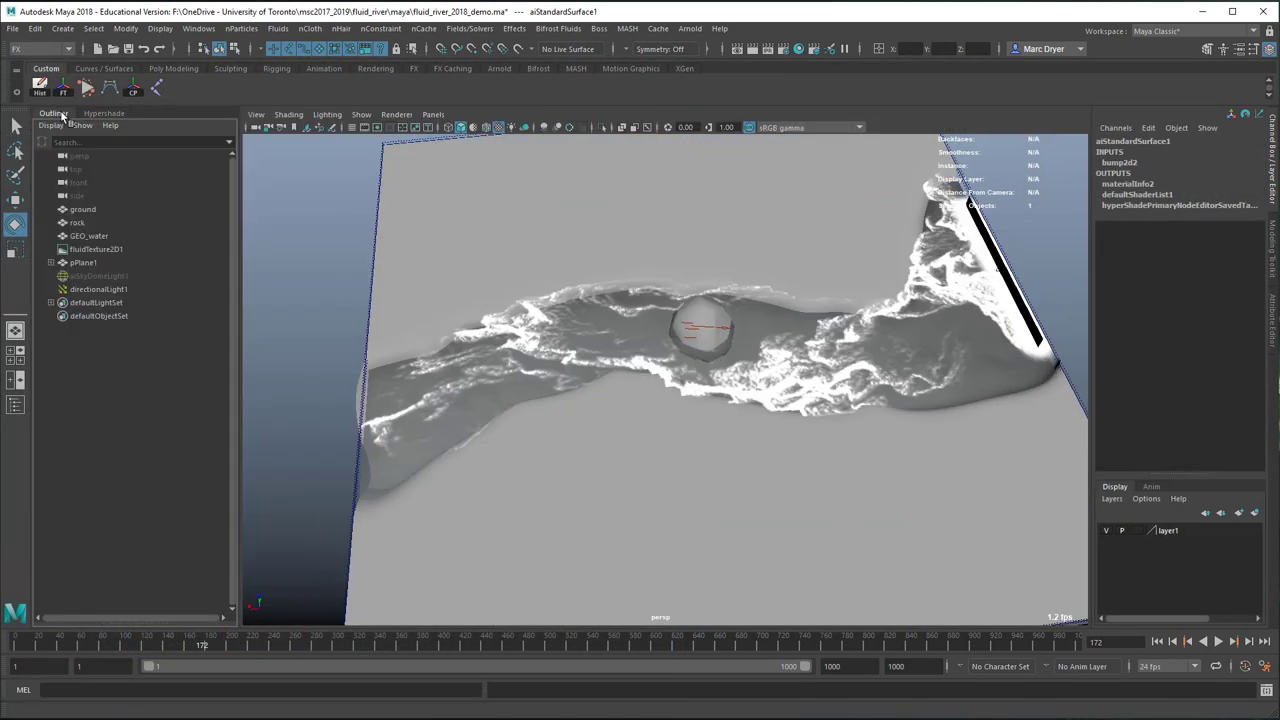
click(110, 238)
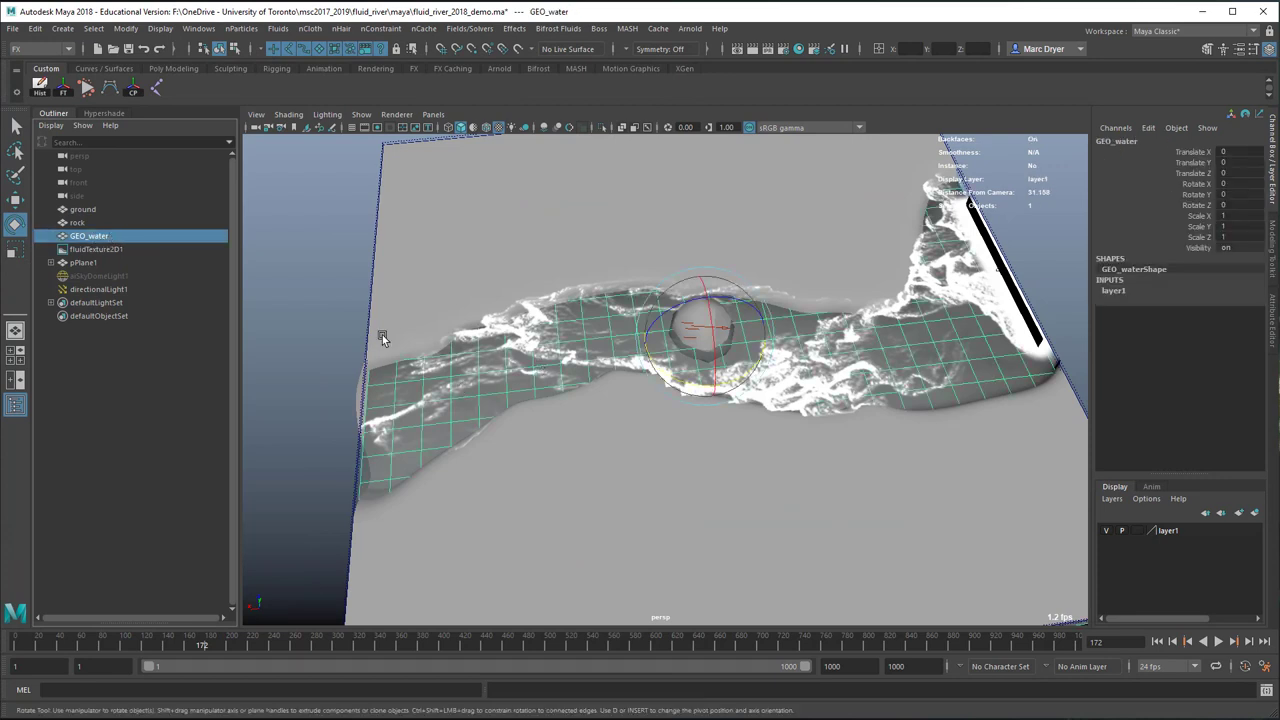
right_click(305, 267)
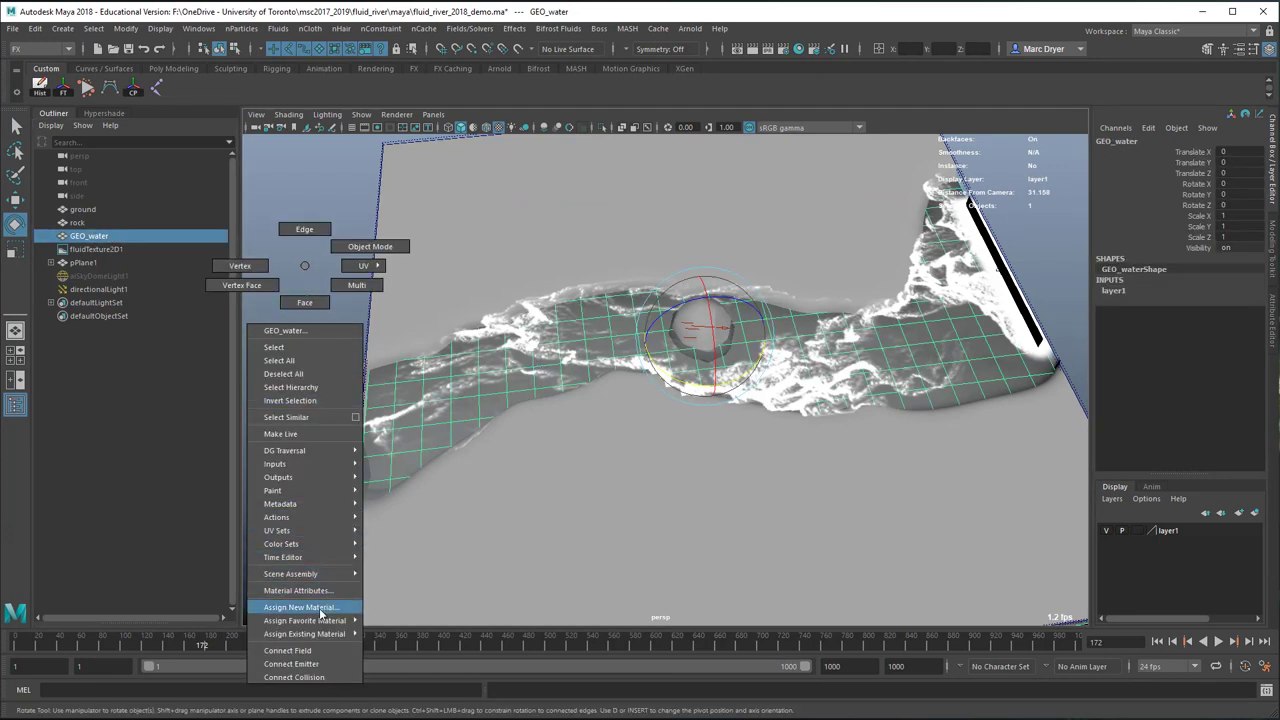
click(320, 607)
click(206, 382)
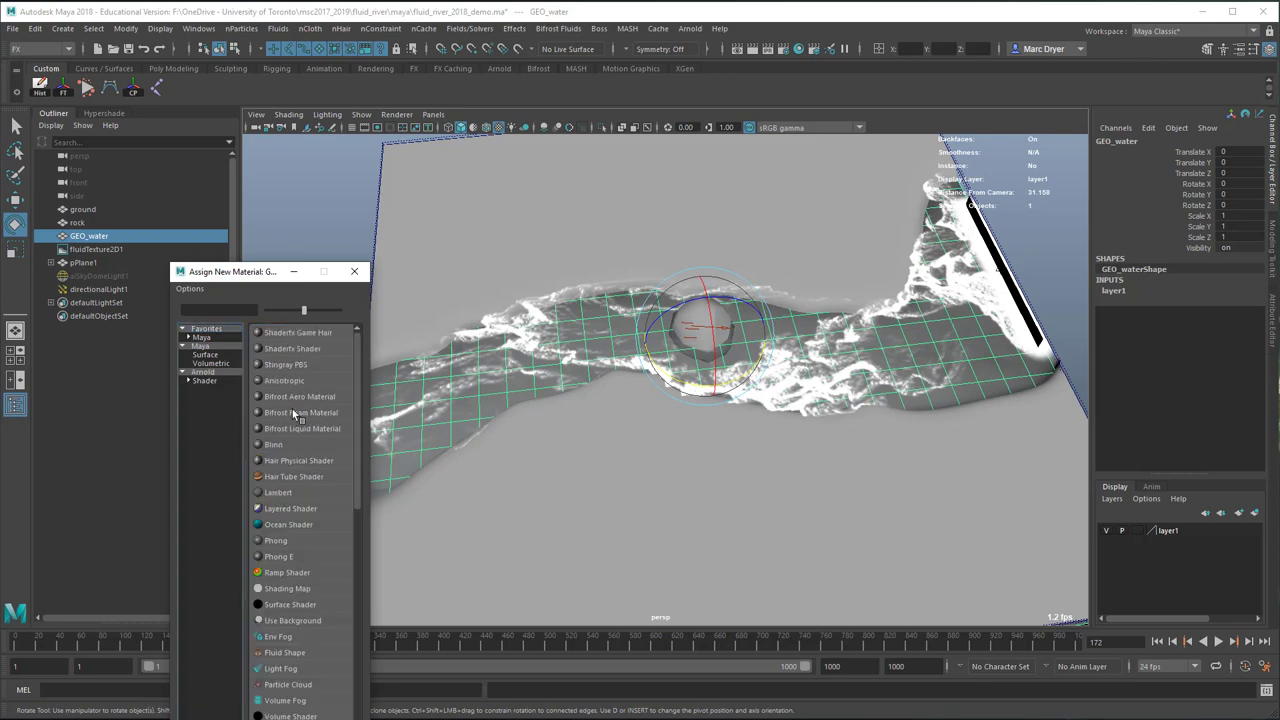
click(205, 381)
click(316, 497)
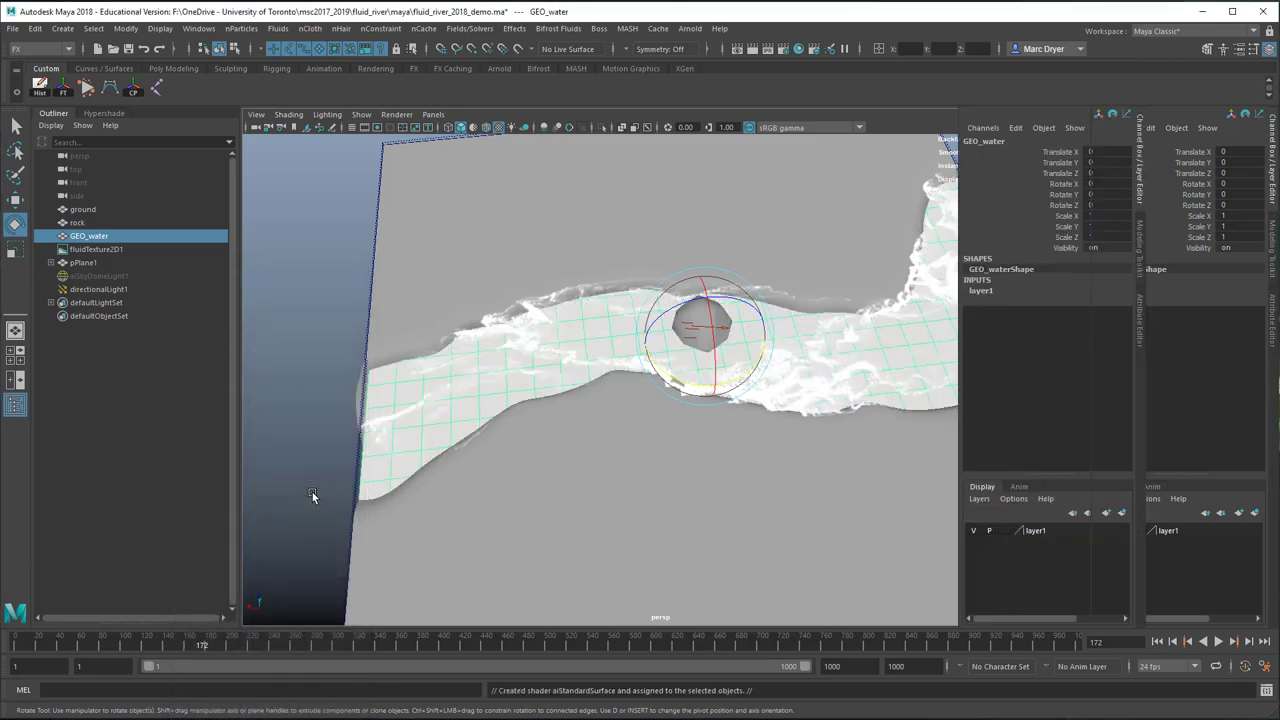
- Compare the scene with and without GEO_water, and hide the fluidTexture2D1 container
alt+drag(354, 429, 426, 445)
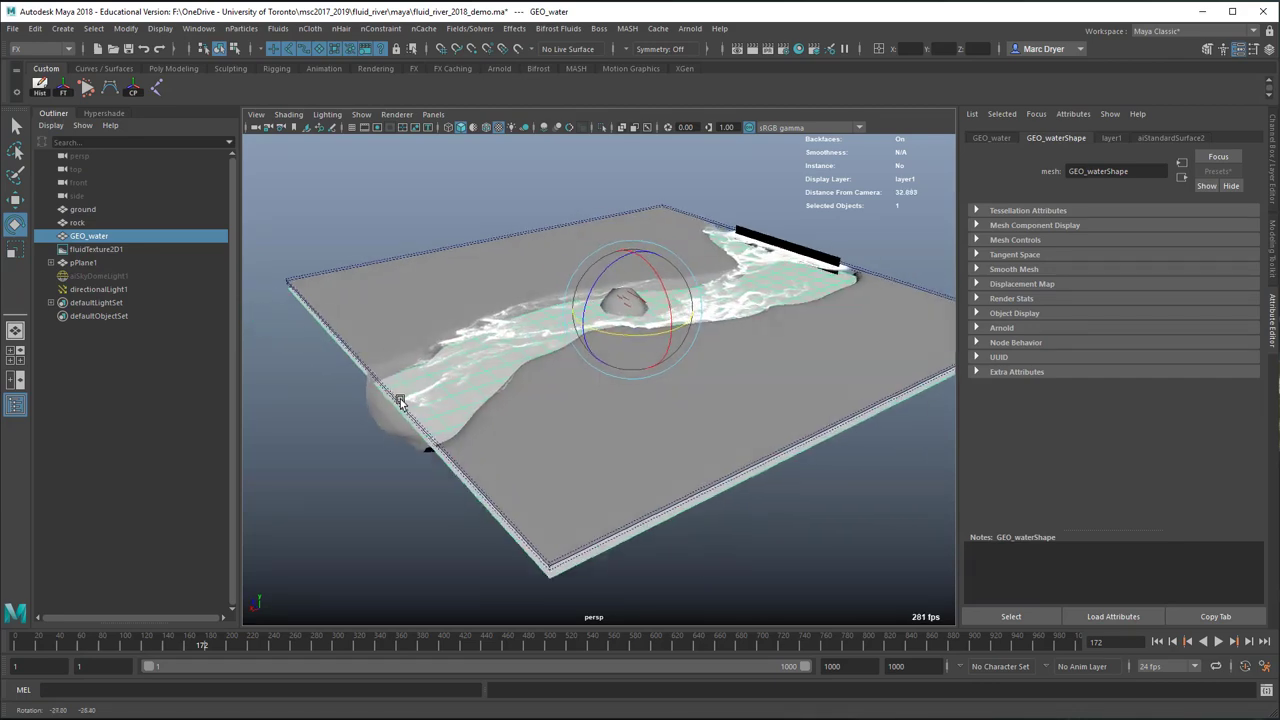
alt+right_drag(426, 445, 833, 268)
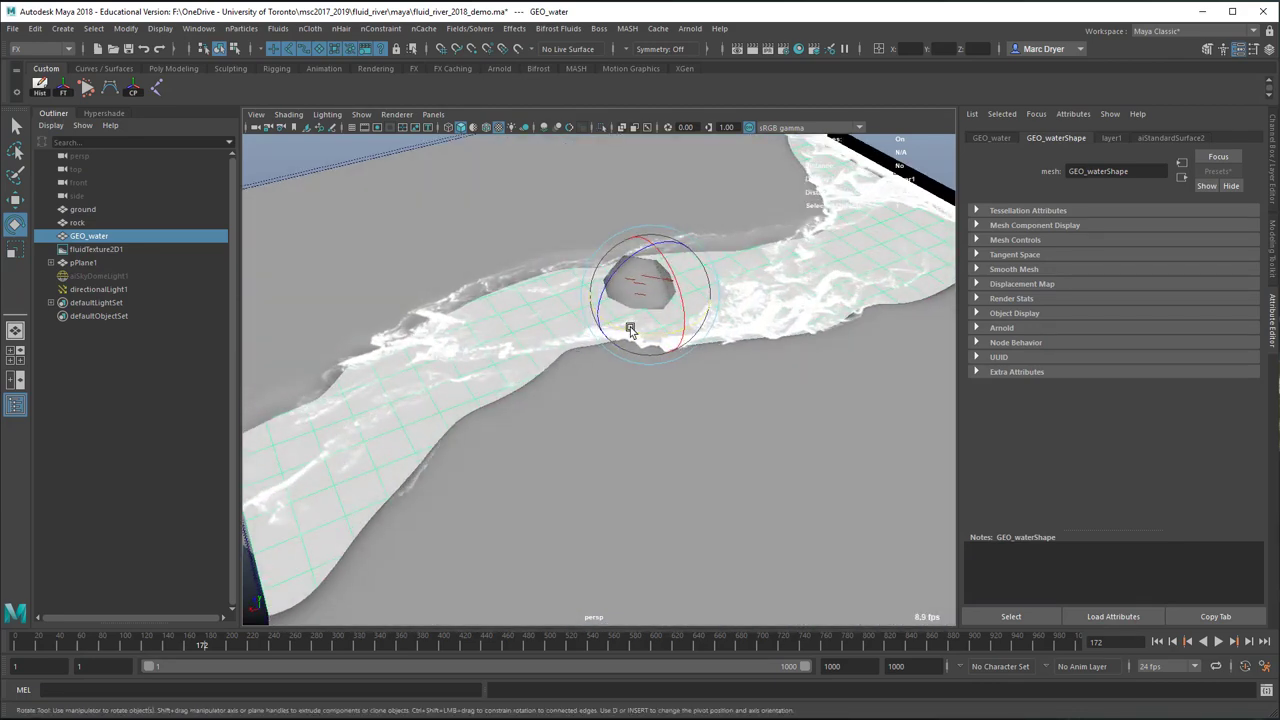
key(f)
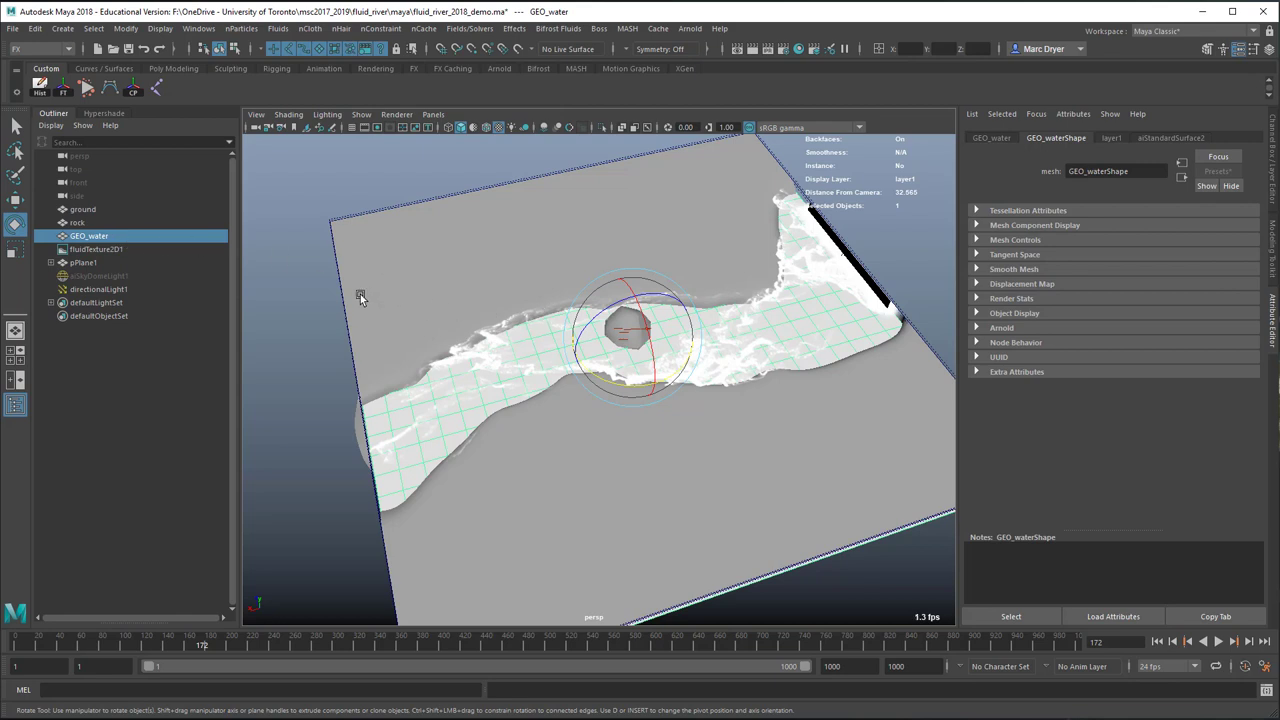
key(h)
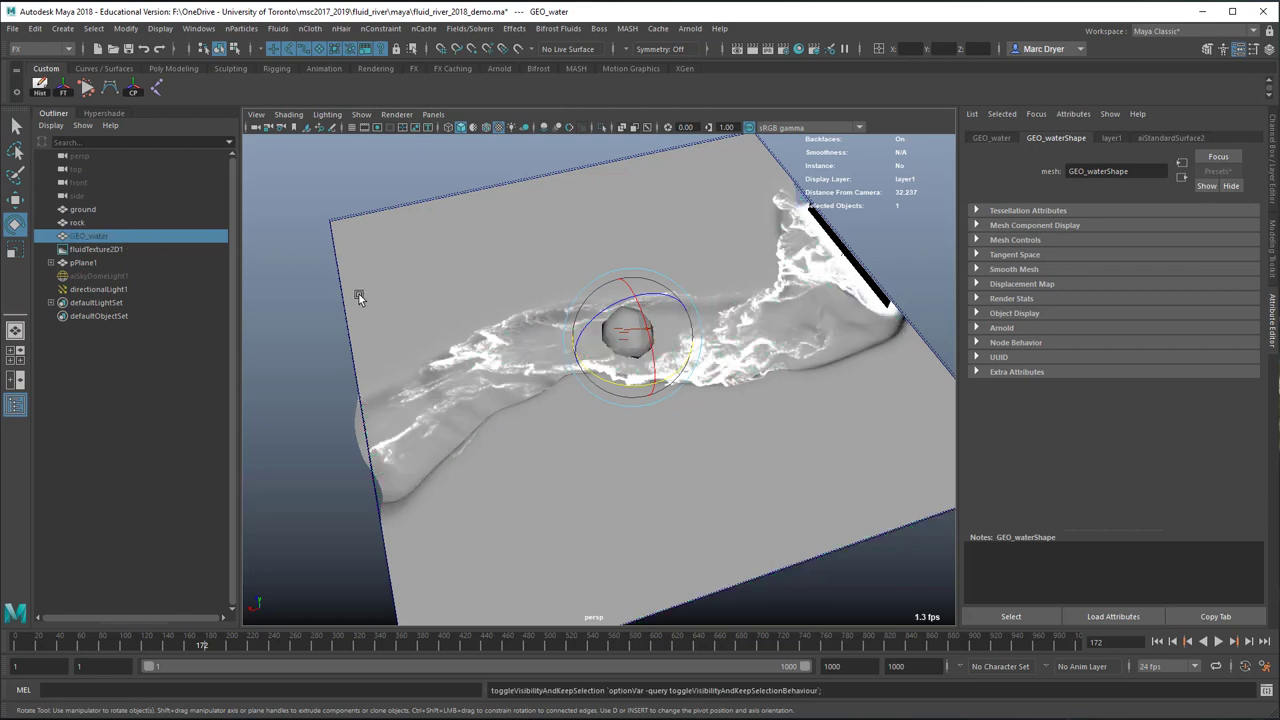
key(h)
click(95, 249)
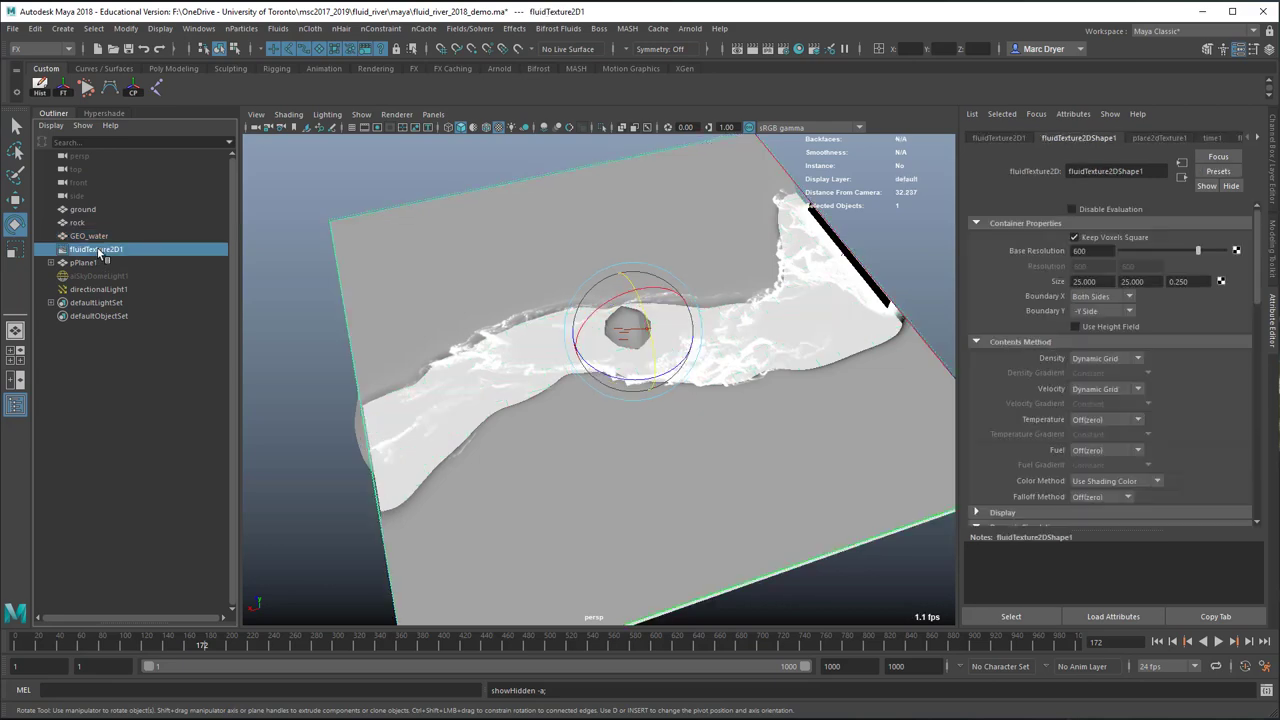
- Graph only the input and output connections of aiStandardSurface2, the new shader on GEO_water, in the Hypershade
click(480, 418)
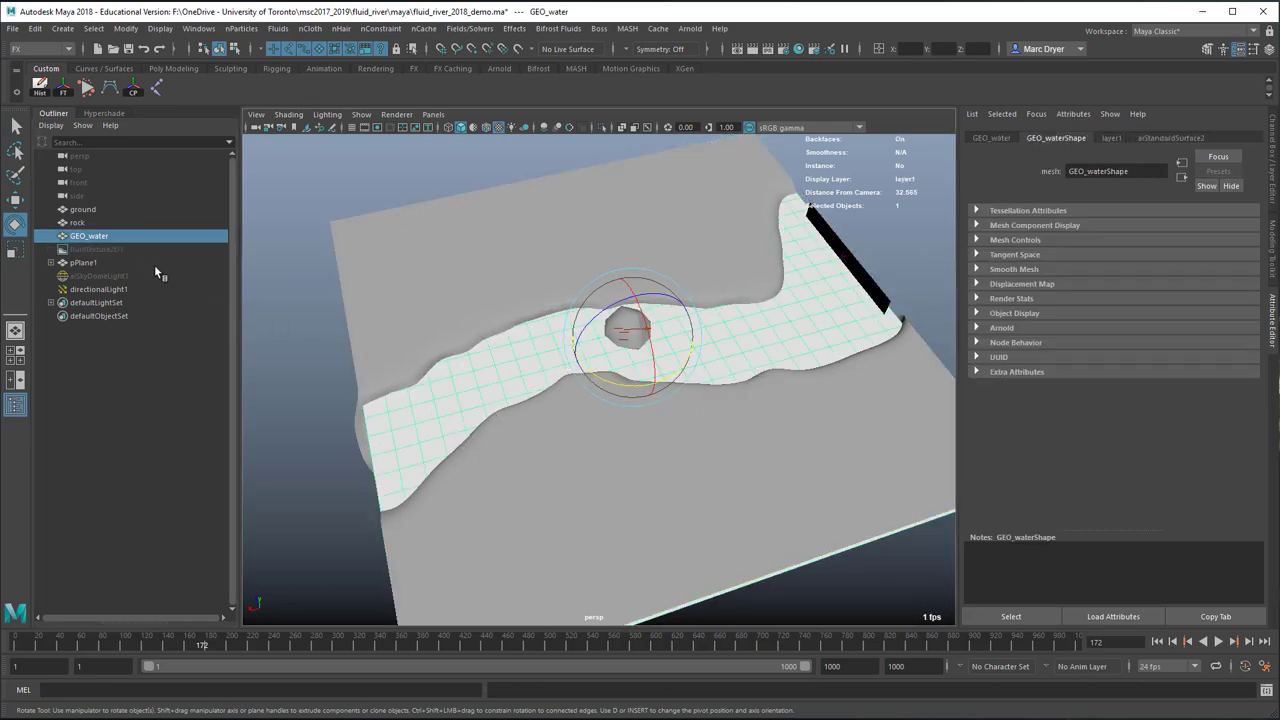
click(104, 113)
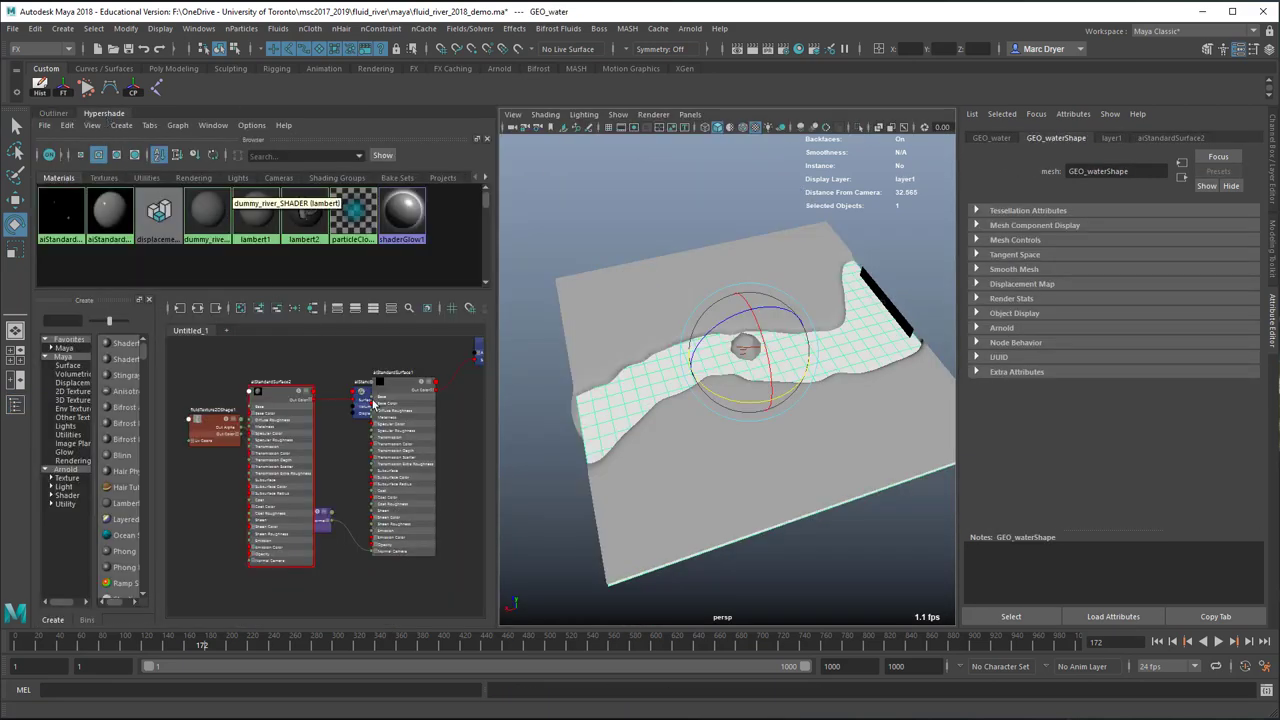
drag(284, 395, 285, 410)
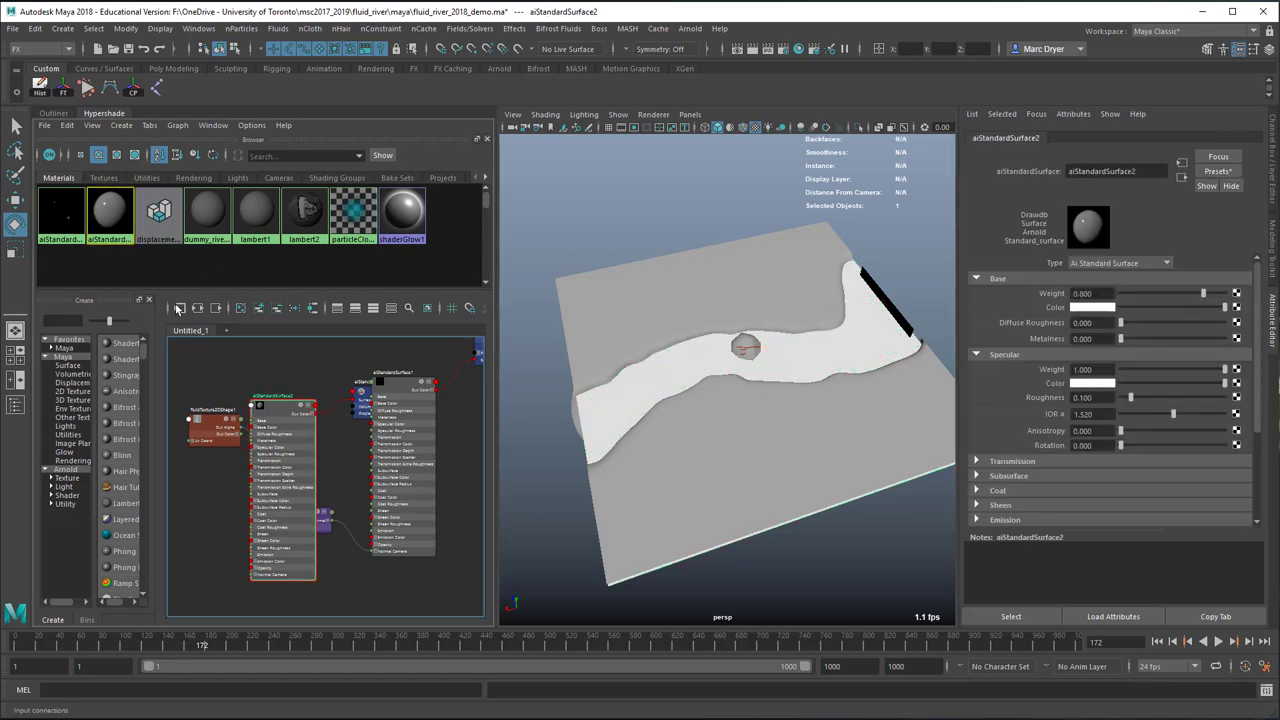
click(199, 309)
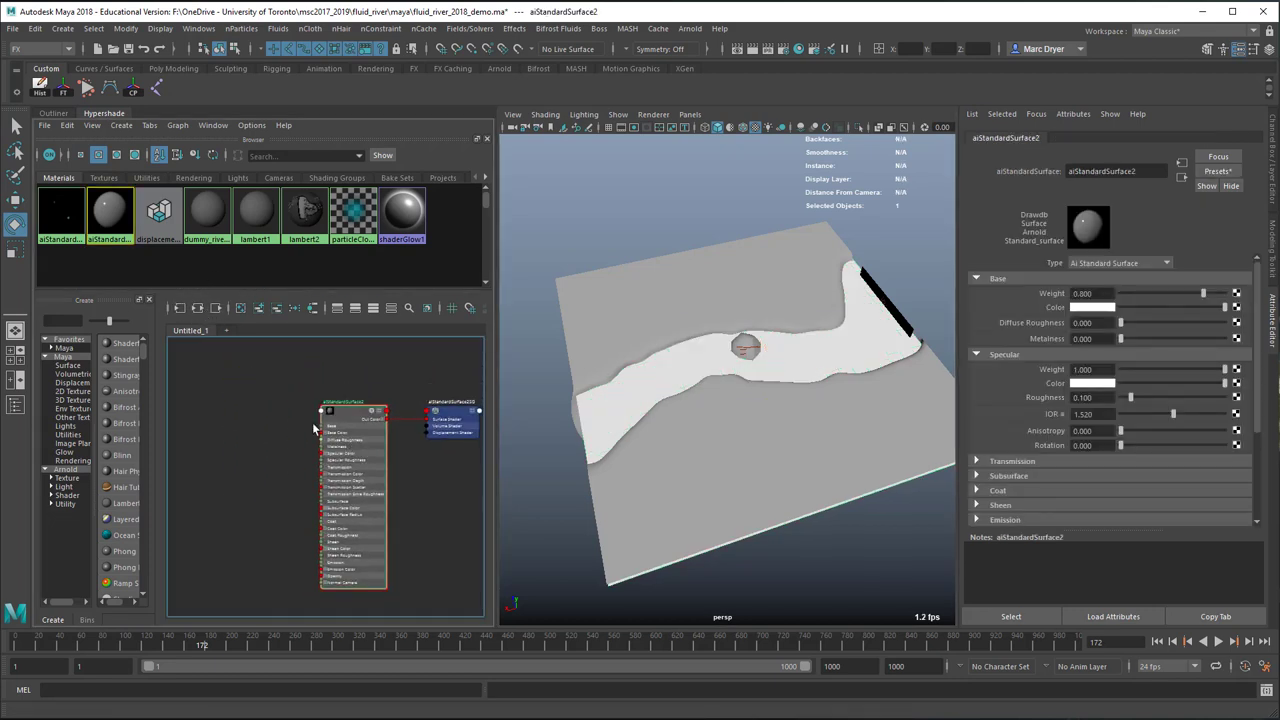
- Add fluidTexture2DShape1 to the shader graph, connect its Out Color to the Base Color of aiStandardSurface2, and play the simulation
click(106, 179)
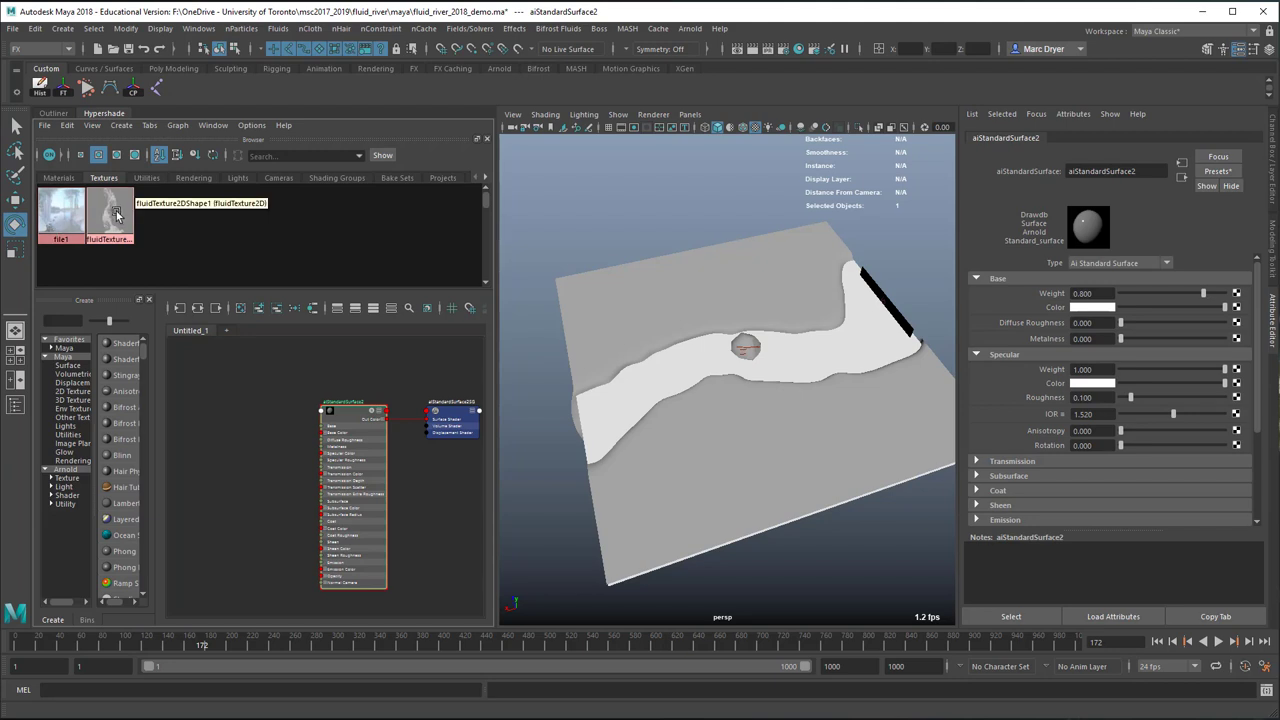
middle_drag(116, 215, 234, 418)
scroll(323, 438, up, 2)
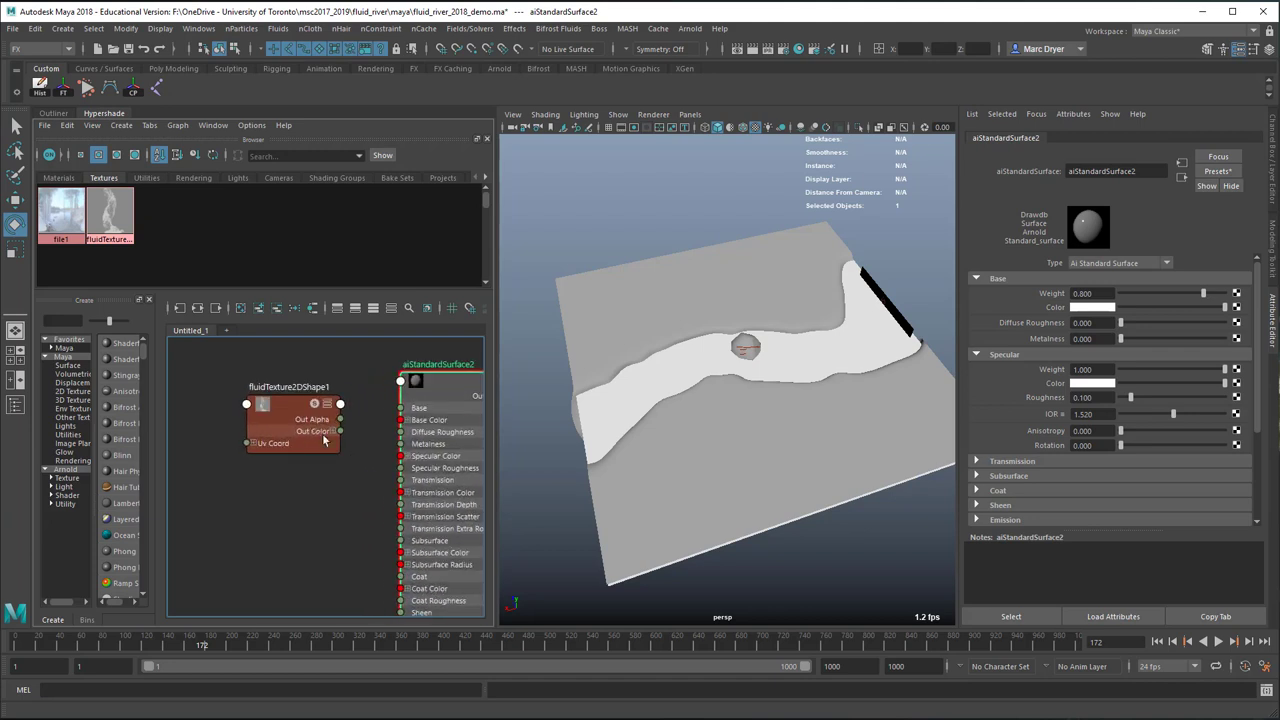
drag(323, 438, 289, 436)
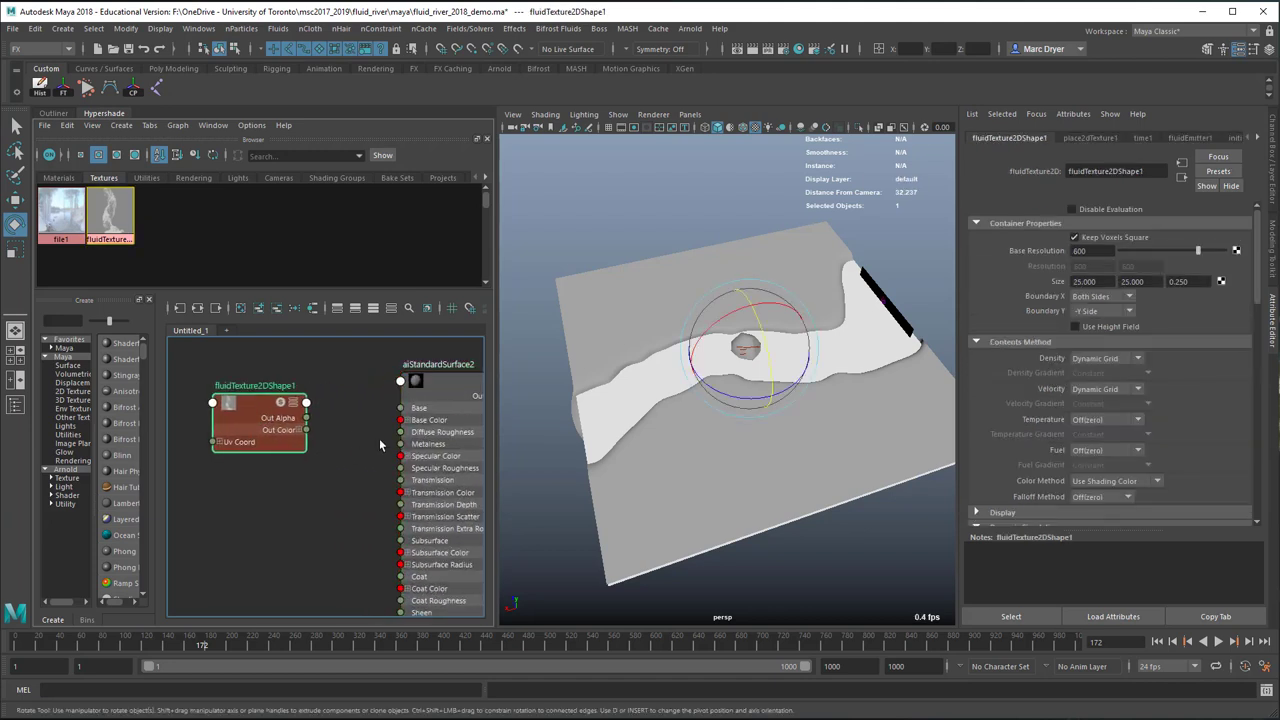
scroll(436, 462, down, 1)
alt+middle_drag(325, 462, 281, 424)
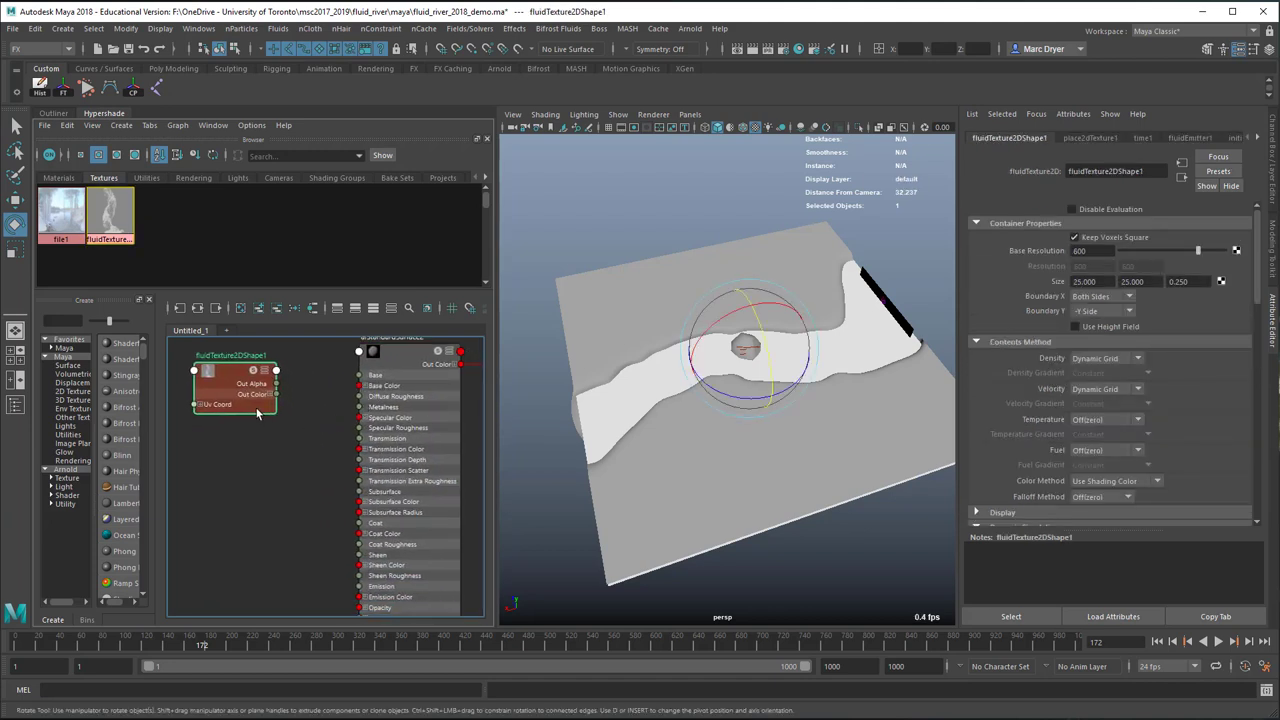
drag(257, 411, 360, 386)
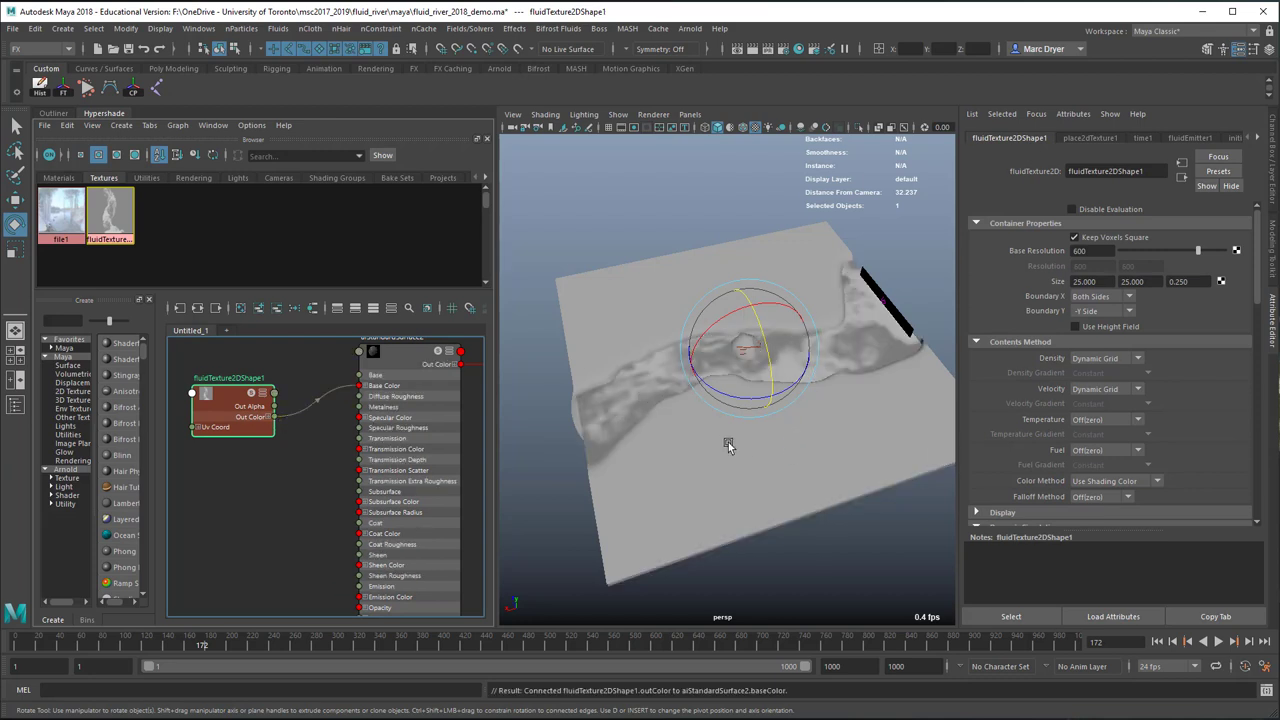
alt+drag(729, 443, 755, 450)
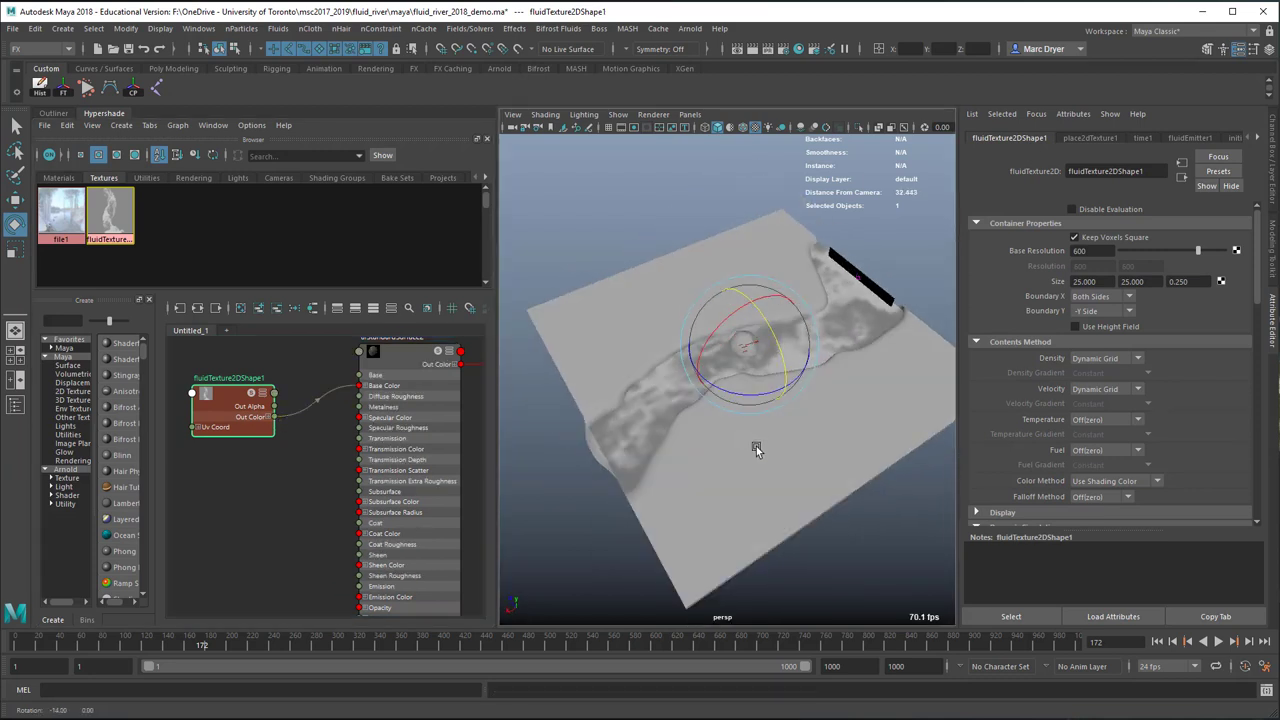
click(1218, 643)
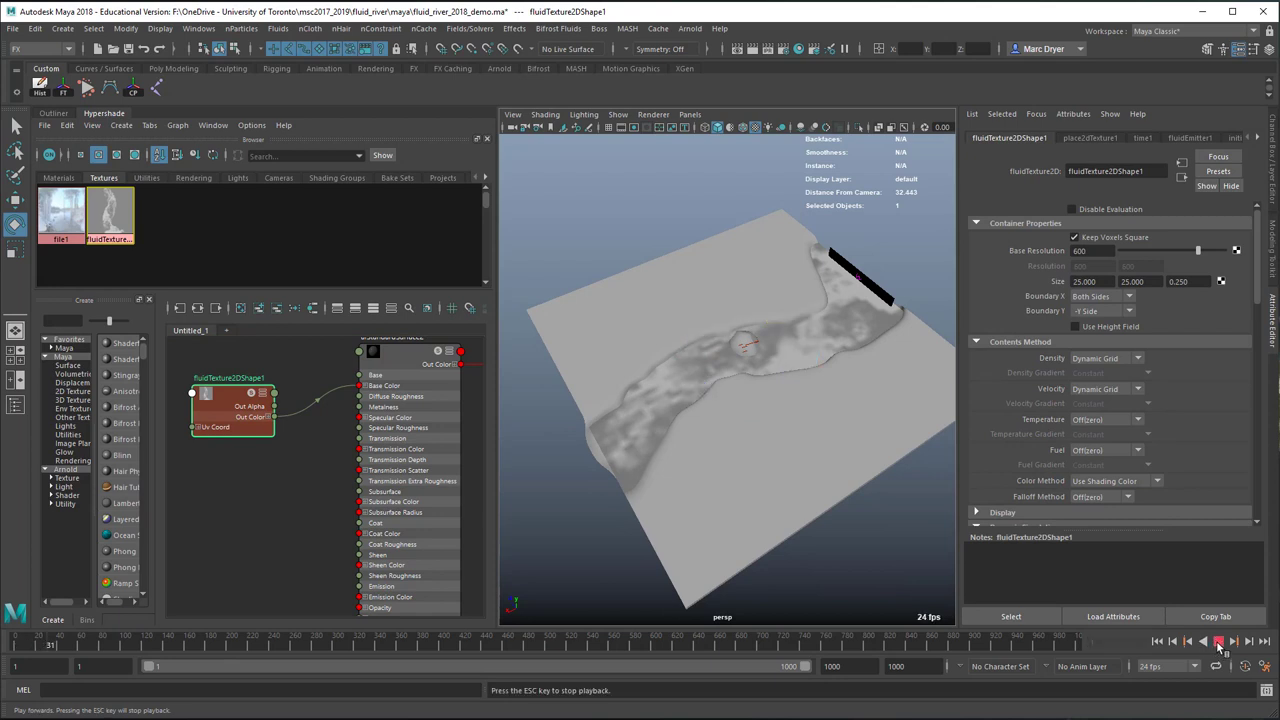
- Stop the simulation, replay its first frames briefly, and return to the start of the playback range
click(1218, 643)
key(e)
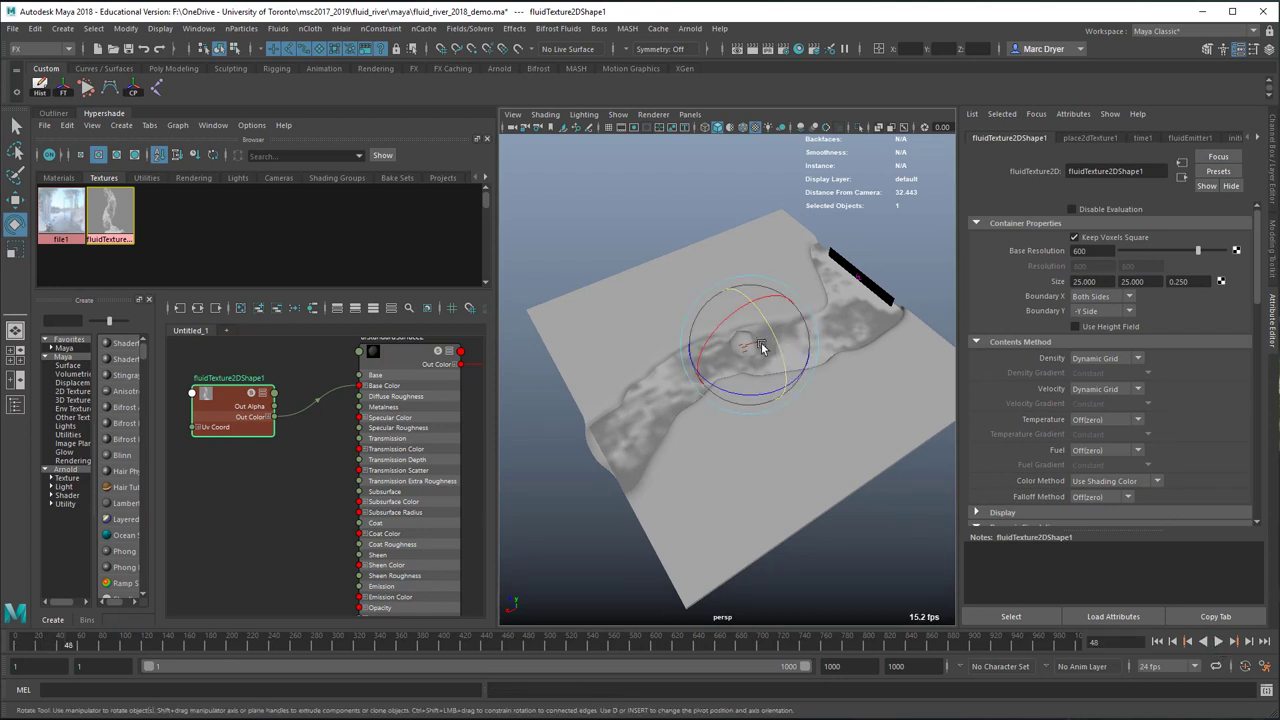
key(alt+shift+v)
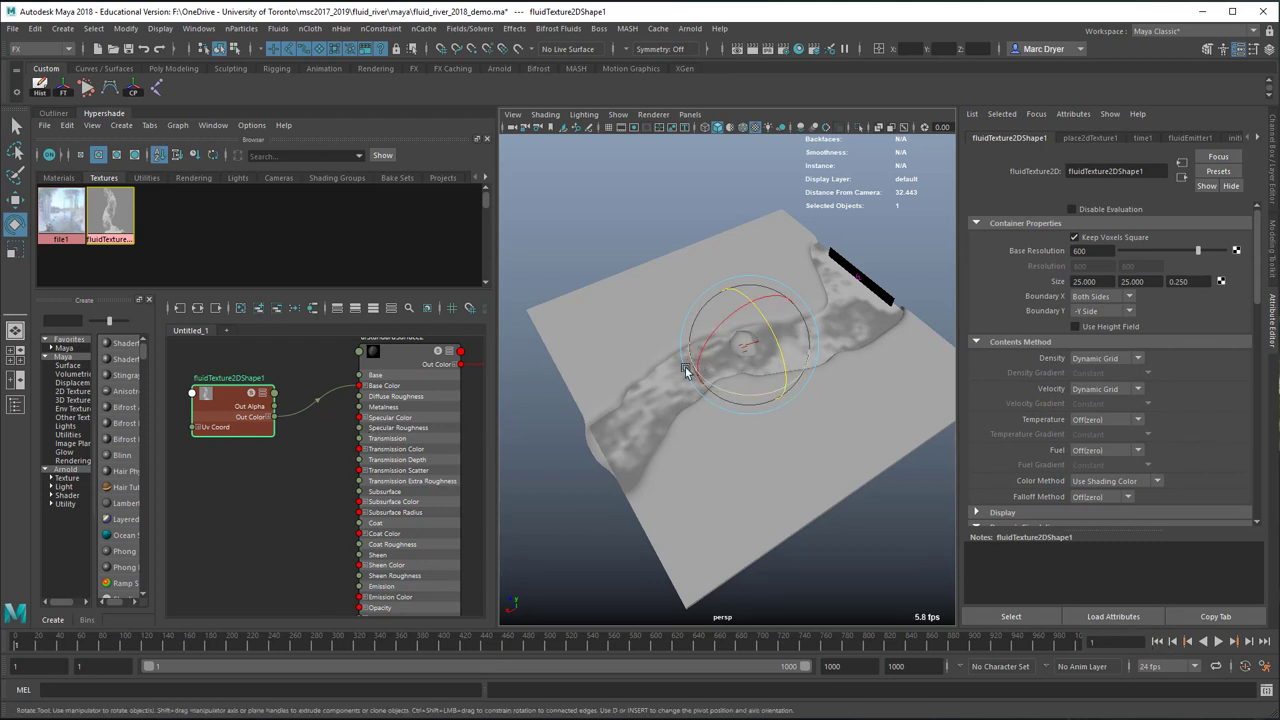
click(1218, 641)
click(1218, 641)
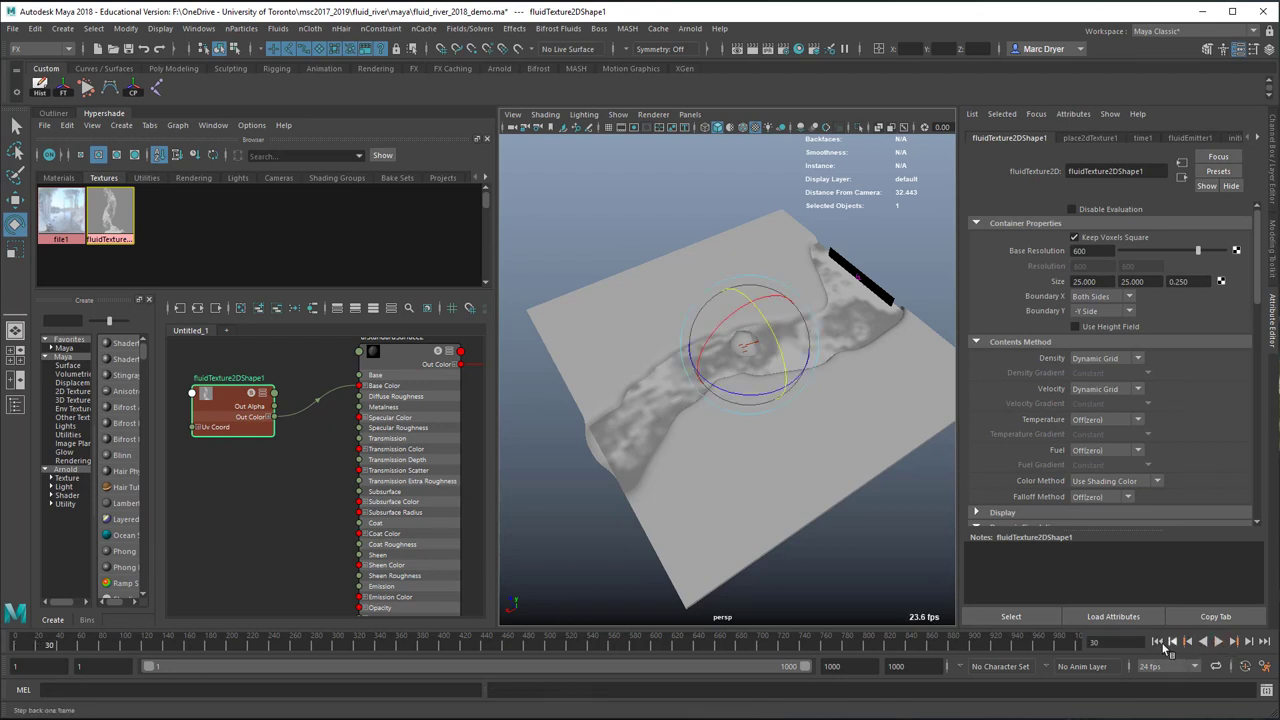
click(1158, 642)
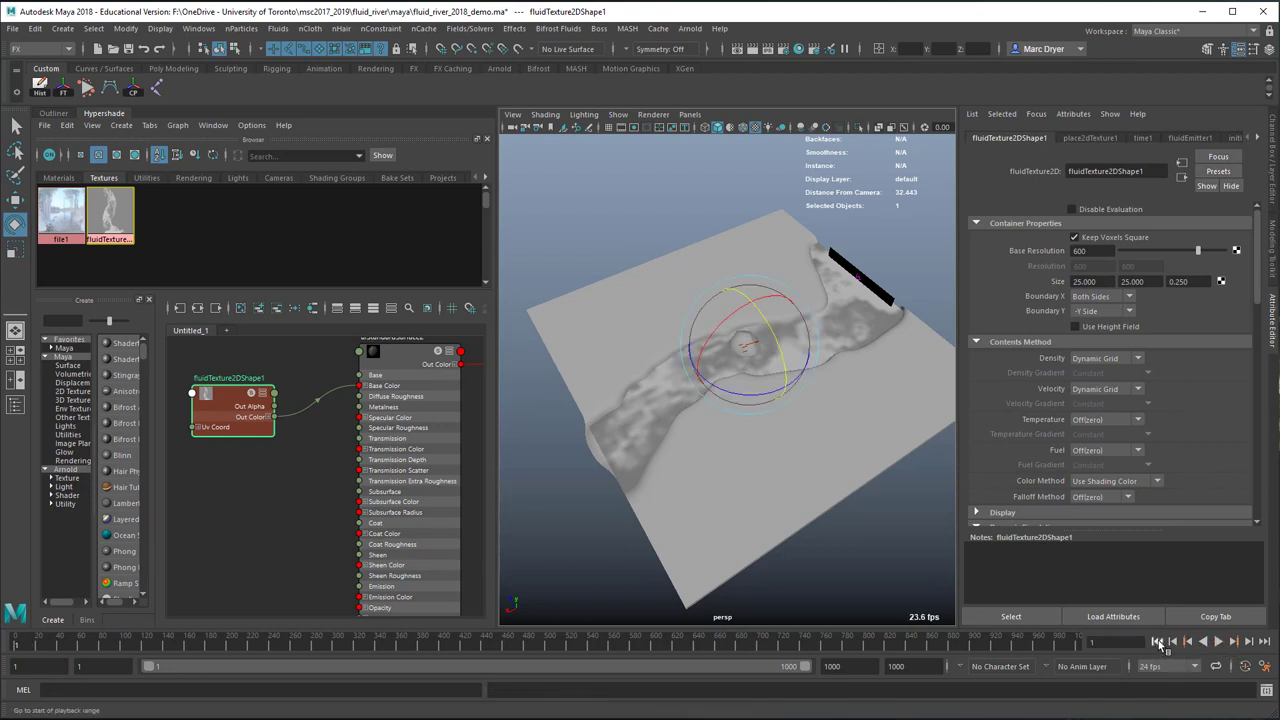
- Disconnect the fluid texture's Out Color from the Base Color of aiStandardSurface2 and reposition the fluidTexture2DShape1 node beside the shader
click(321, 429)
key(Delete)
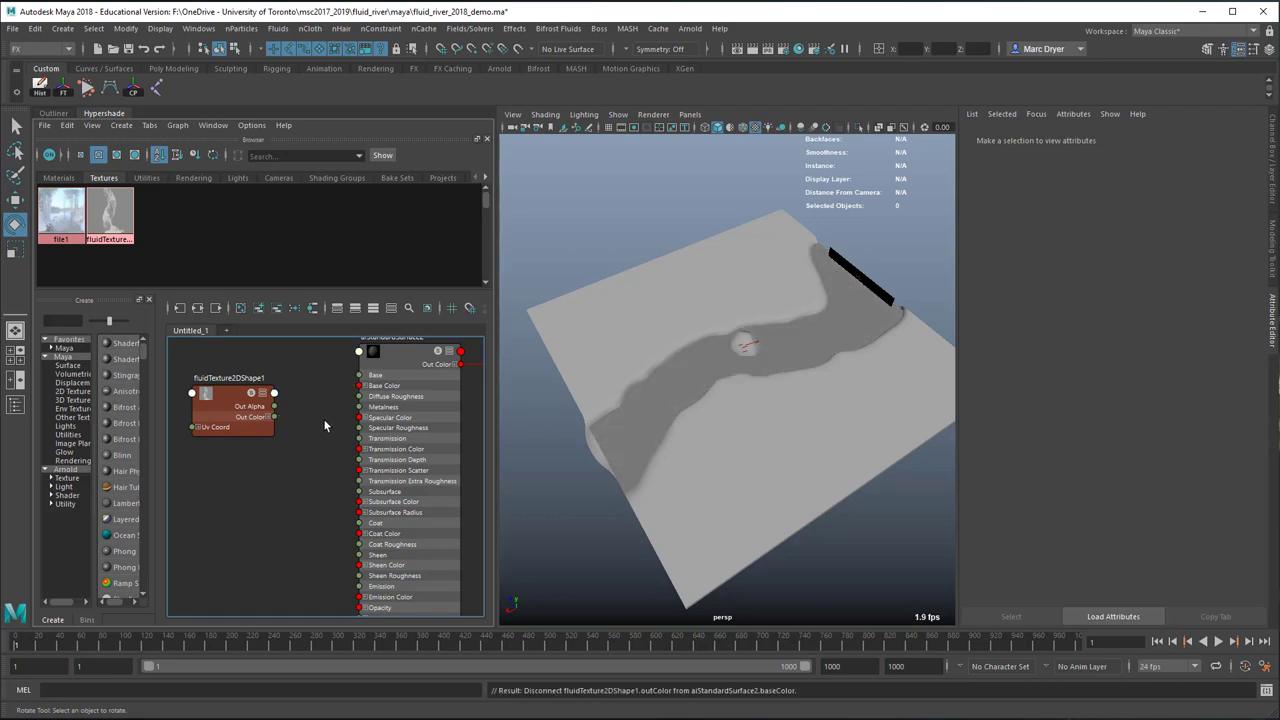
click(401, 358)
scroll(378, 445, down, 5)
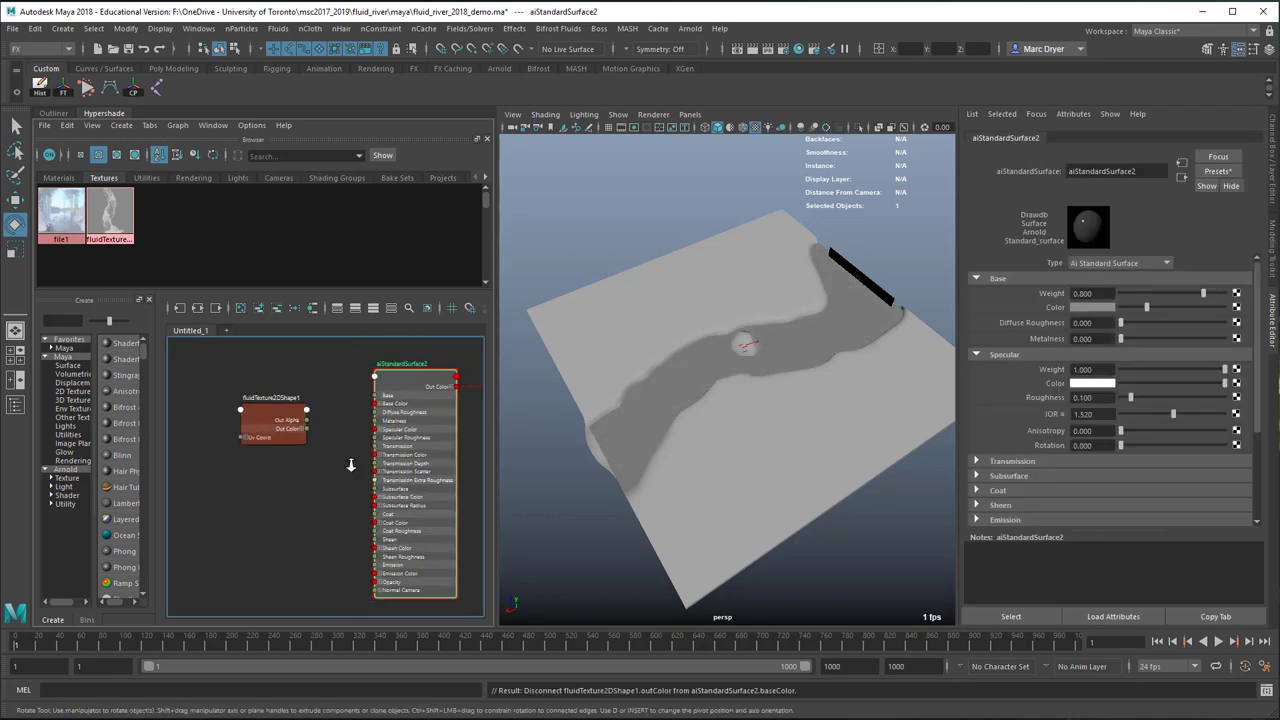
click(252, 413)
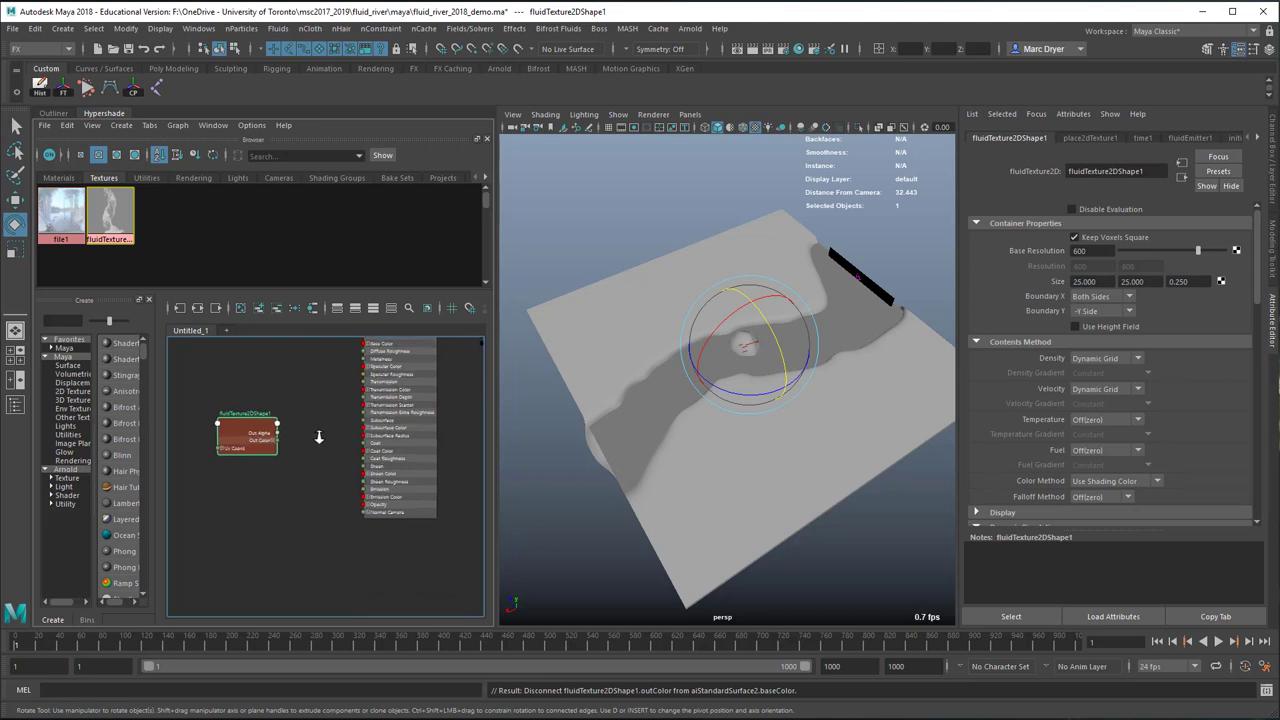
scroll(383, 413, up, 4)
scroll(309, 420, down, 2)
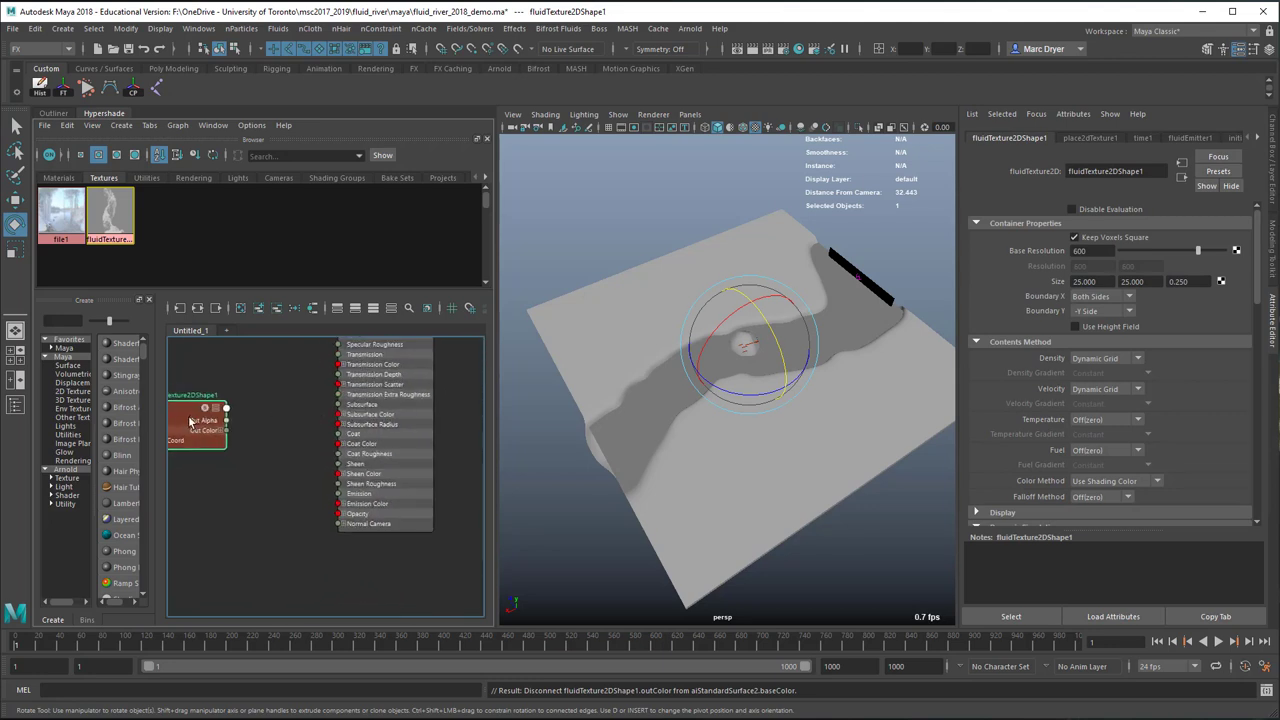
drag(215, 413, 248, 413)
- Connect fluidTexture2DShape1 to the Bump Mapping of aiStandardSurface2 and move the new bump node clear of the connection lines
click(379, 434)
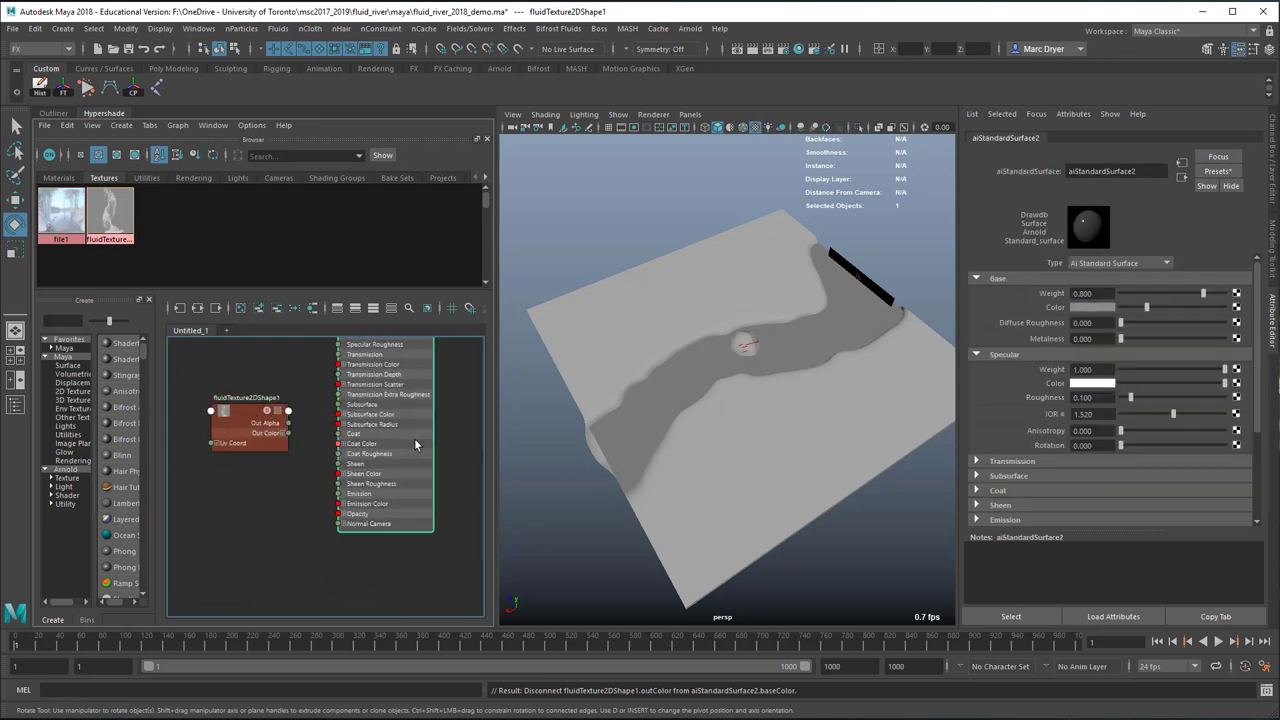
scroll(1070, 438, down, 3)
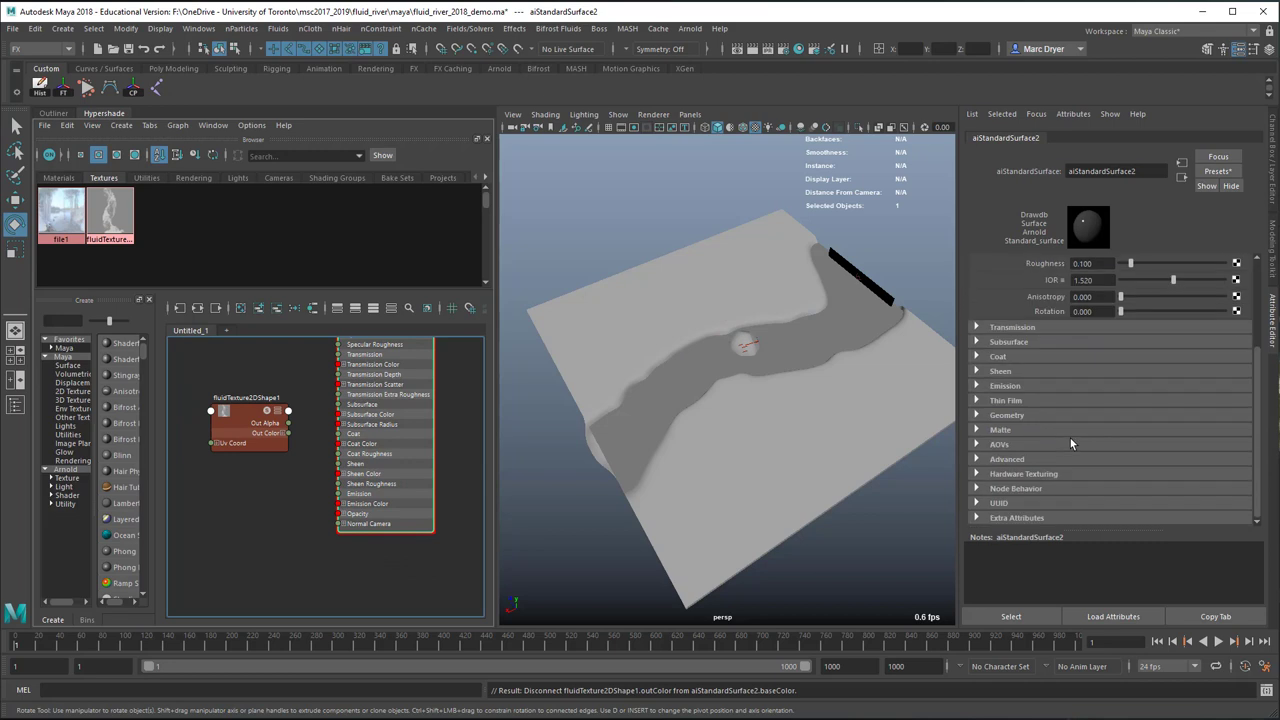
click(1016, 415)
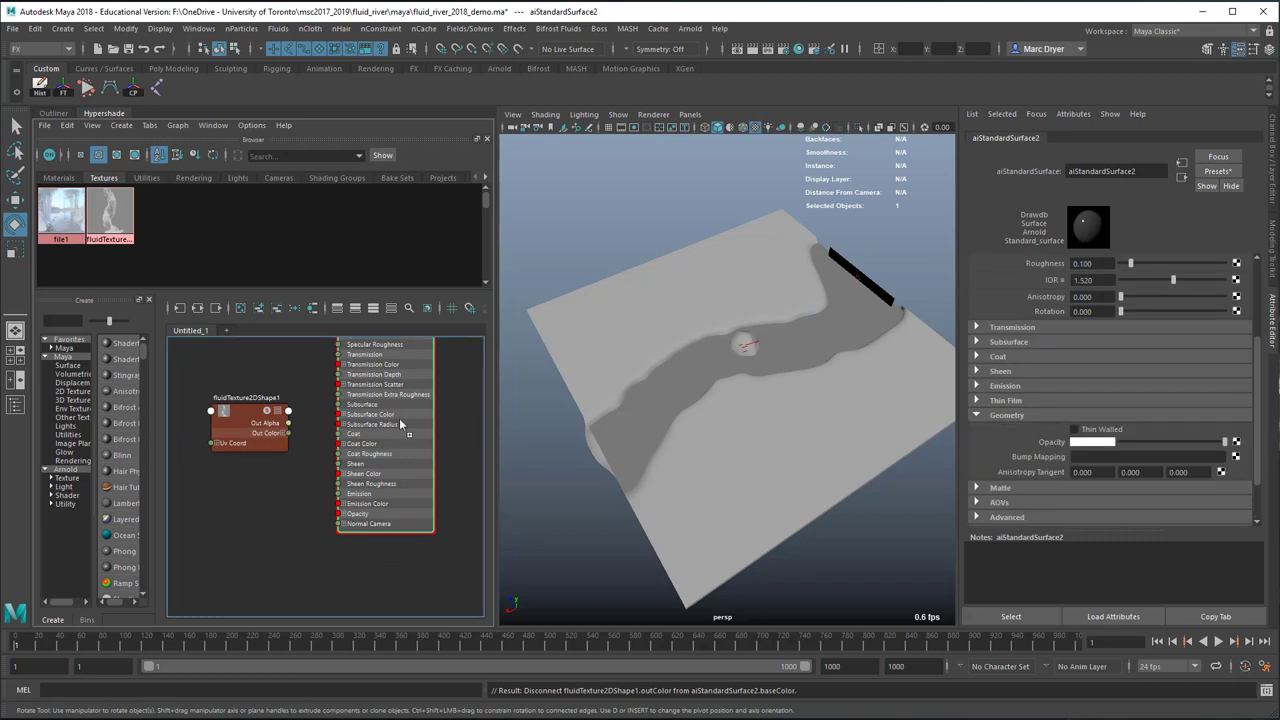
middle_drag(1027, 463, 1027, 464)
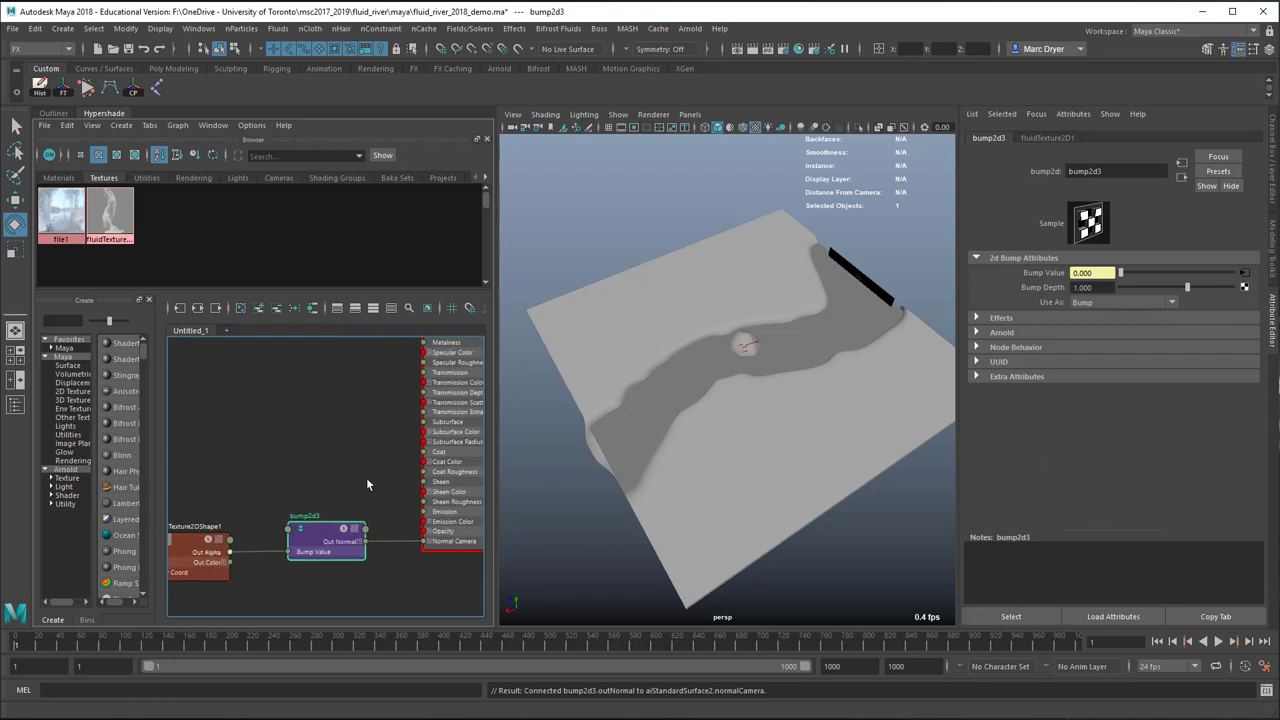
mouse_move(320, 460)
mouse_down()
mouse_move(318, 535)
mouse_move(320, 455)
mouse_up()
scroll(329, 477, up, 3)
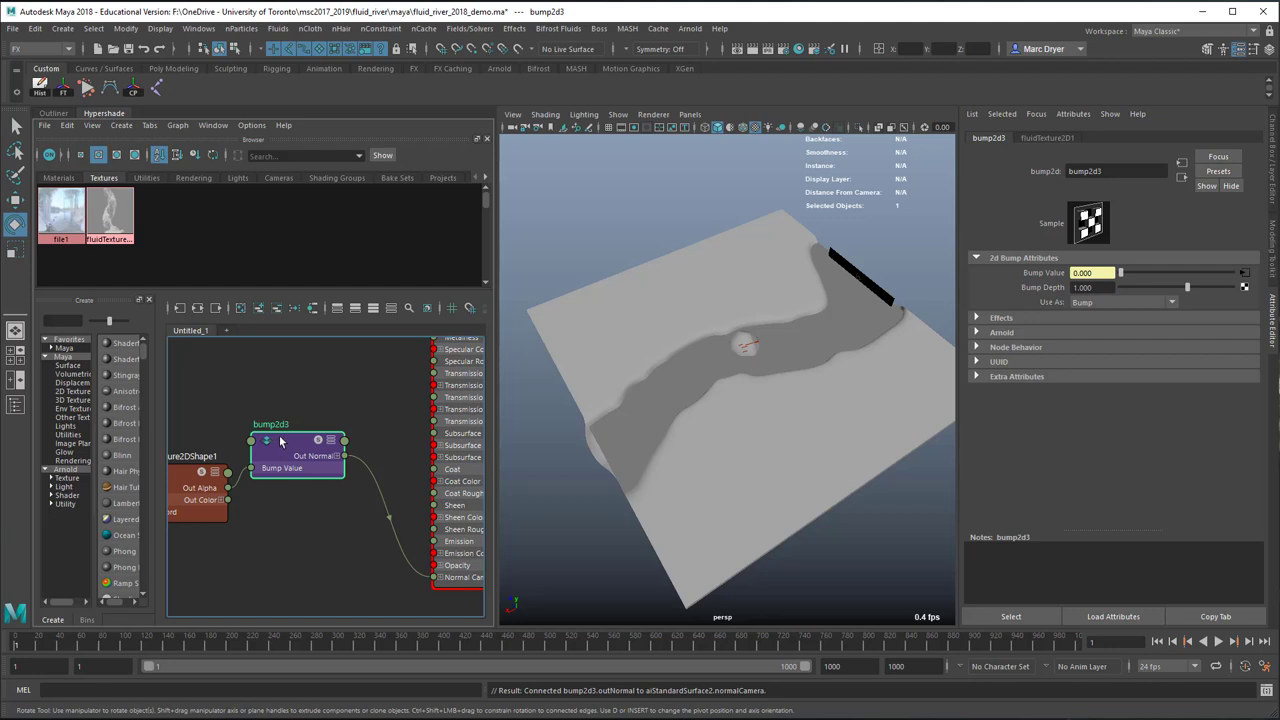
- Set the Bump Depth of the water shader's bump2d3 node to 0.25 and deselect everything
click(1088, 287)
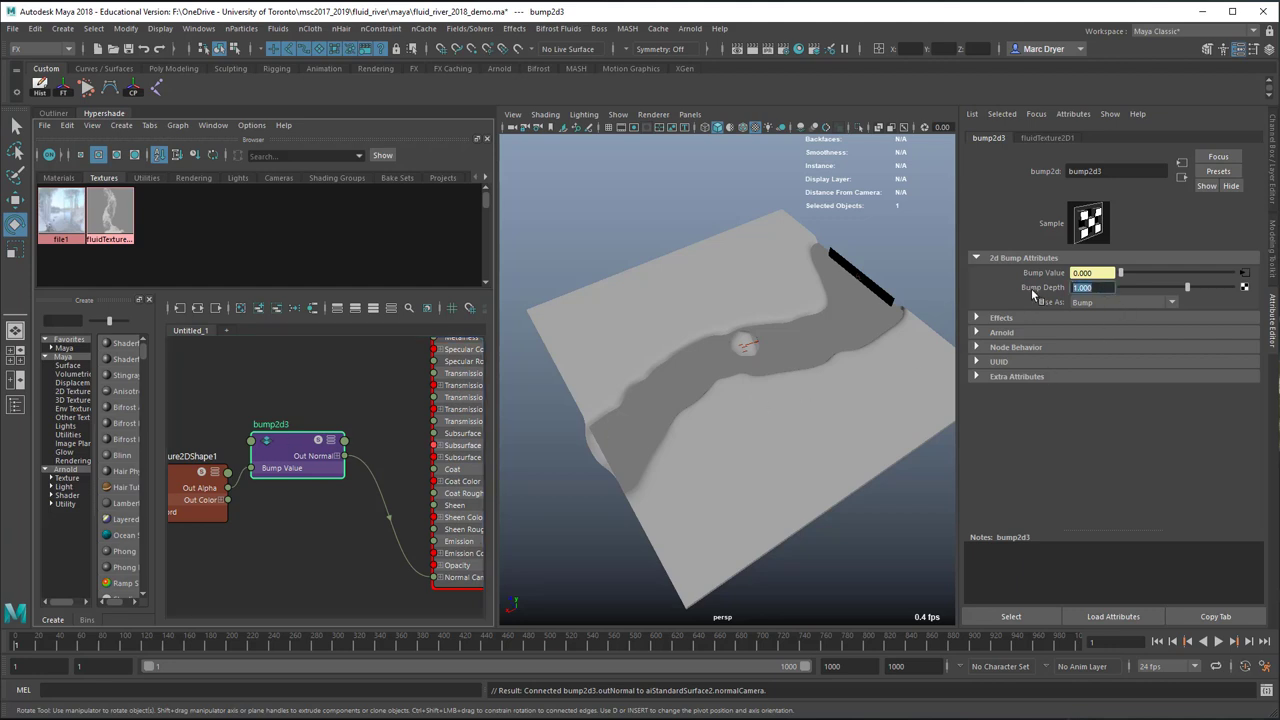
text(0.25)
key(Return)
click(612, 240)
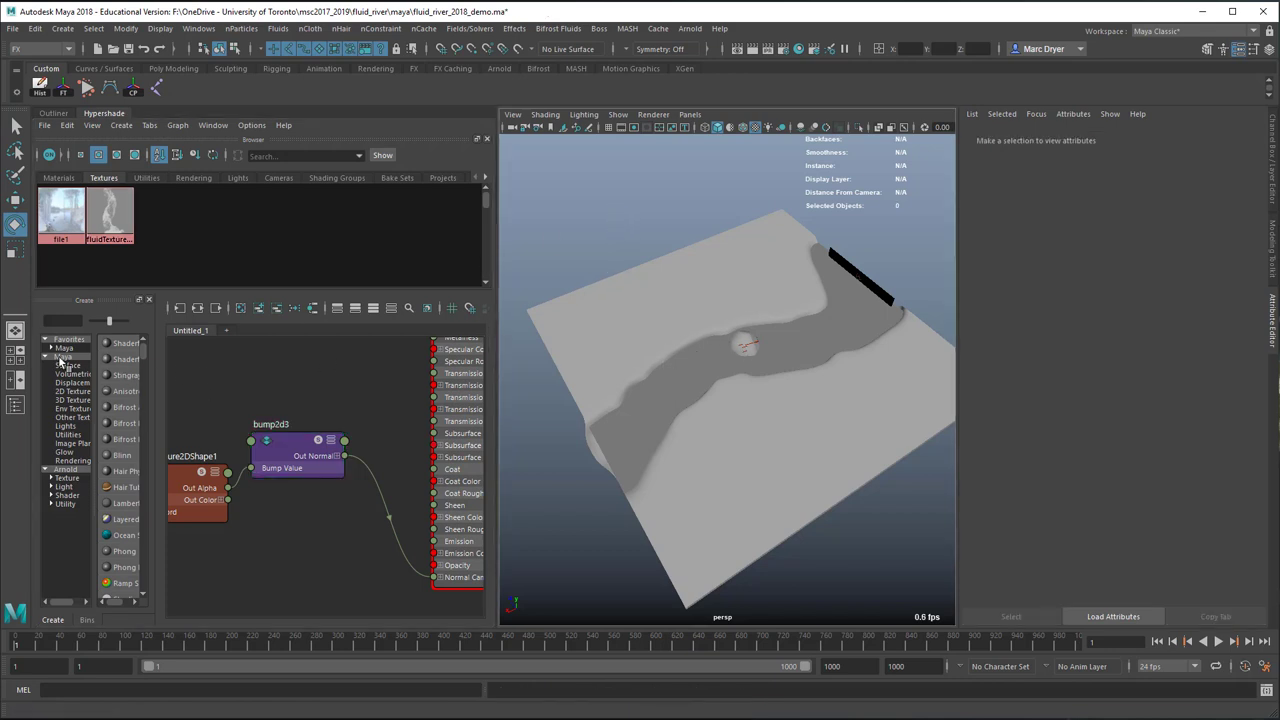
- Unhide aiSkyDomeLight1 so that it lights the scene
click(54, 113)
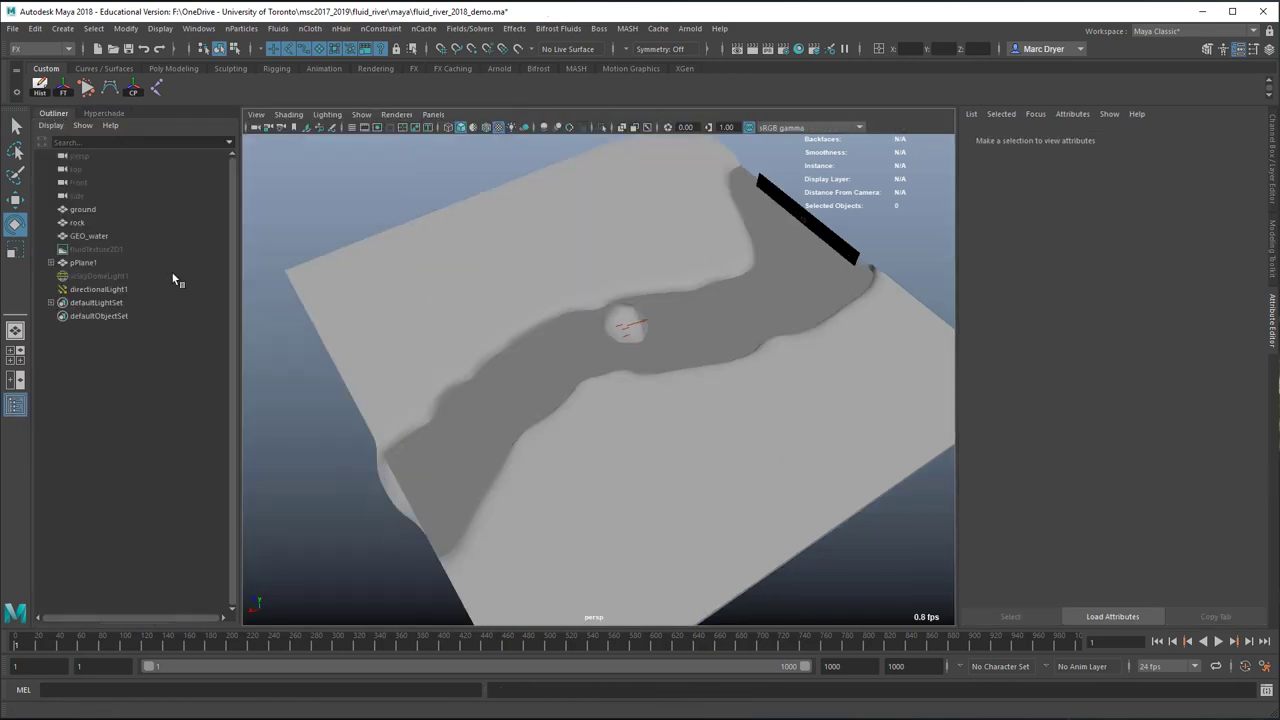
click(100, 276)
key(shift+h)
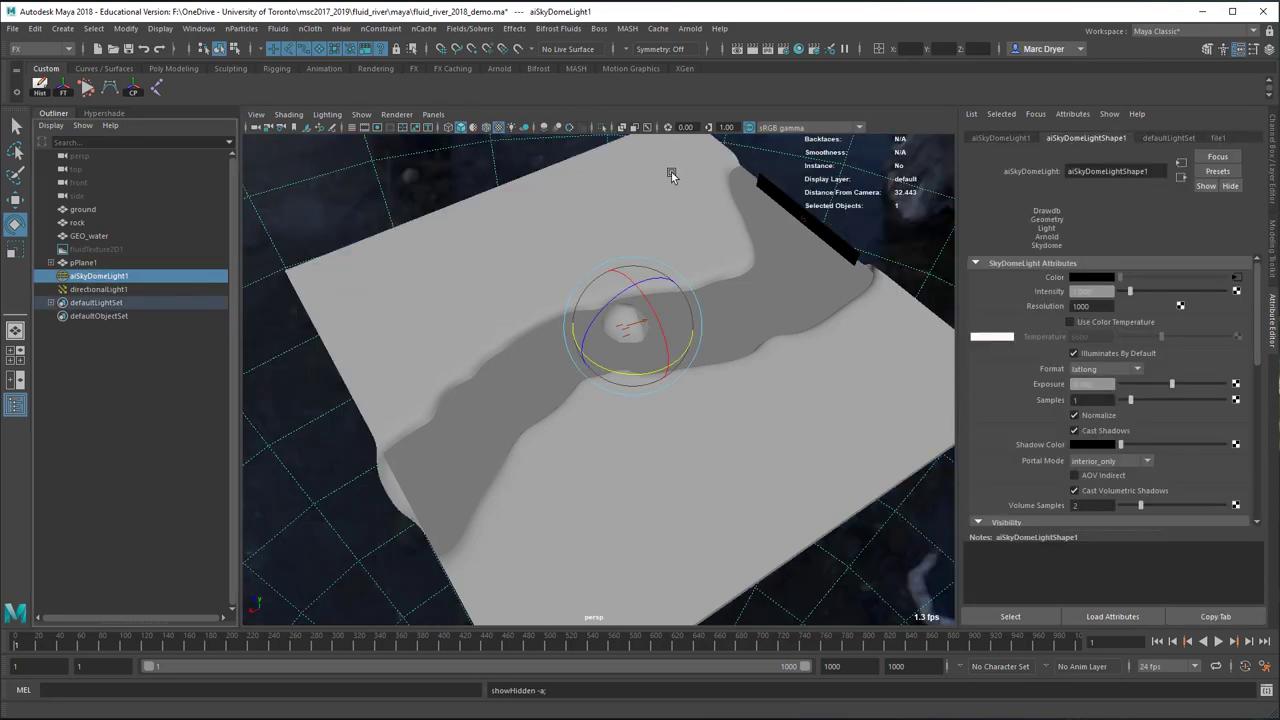
- Render the river in the Arnold RenderView, inspect the water bump around the rock up close, then stop the render and close the window
click(690, 28)
click(722, 66)
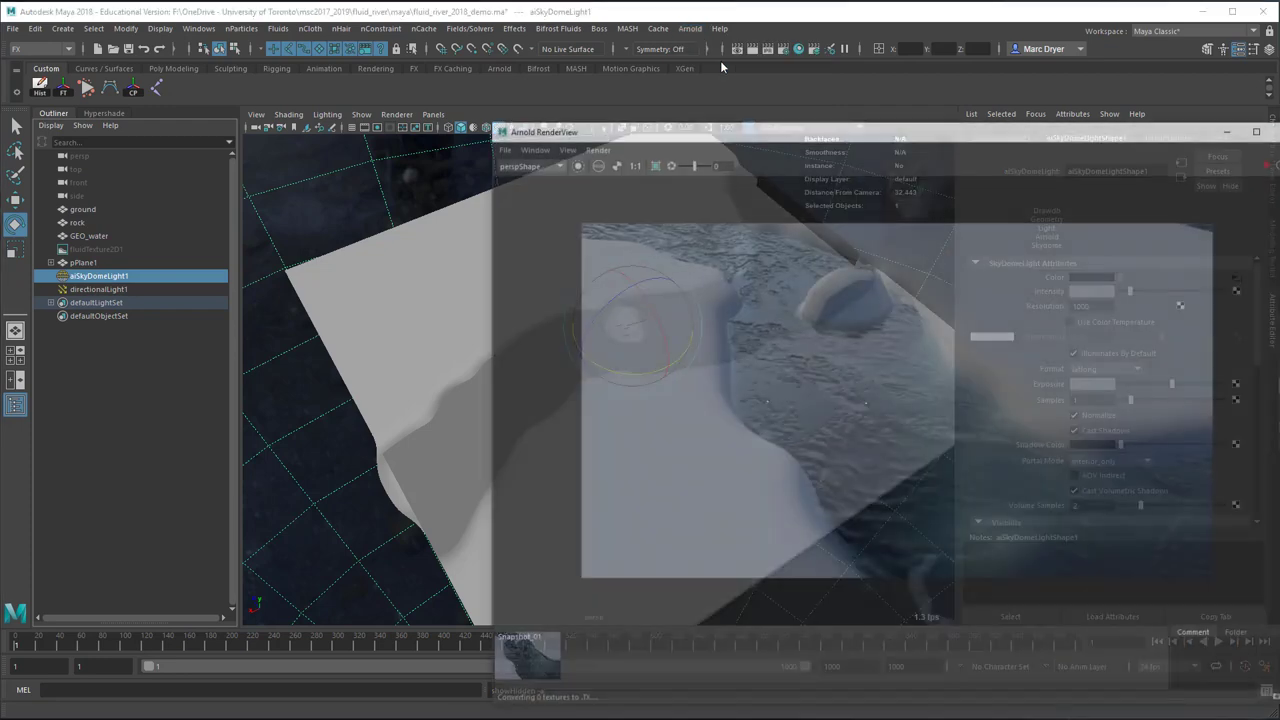
drag(914, 134, 748, 86)
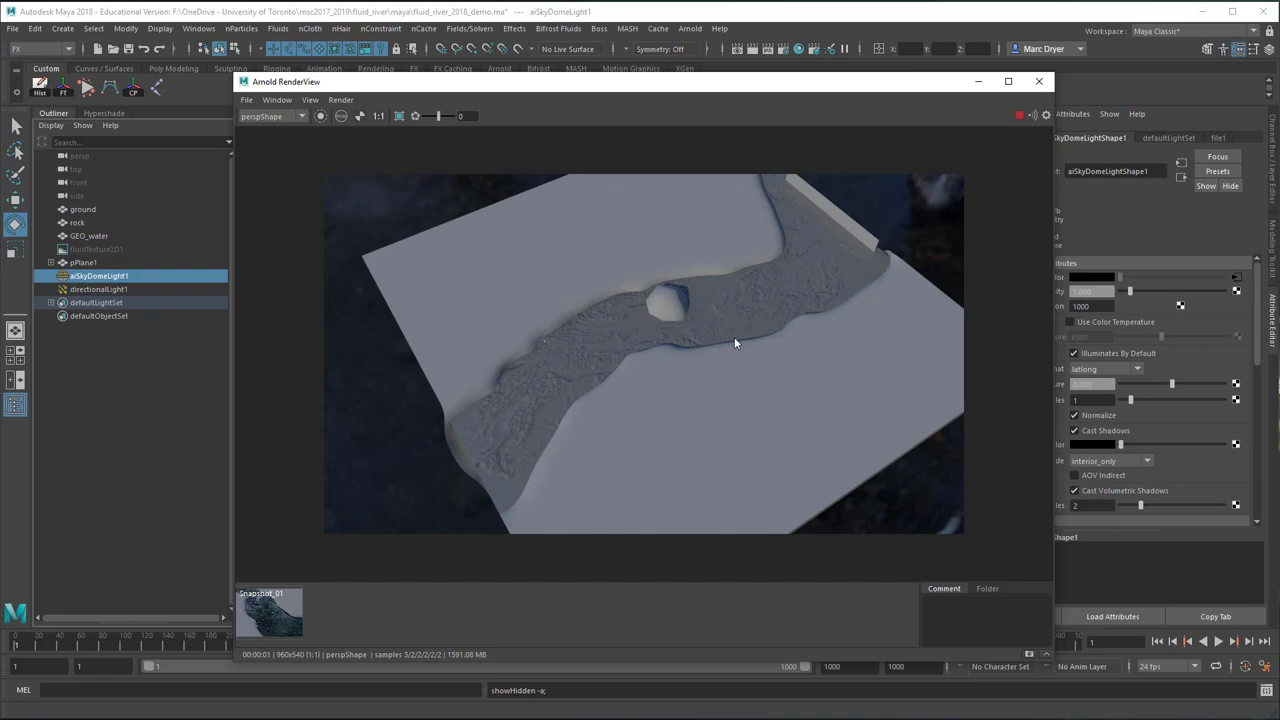
drag(479, 90, 639, 76)
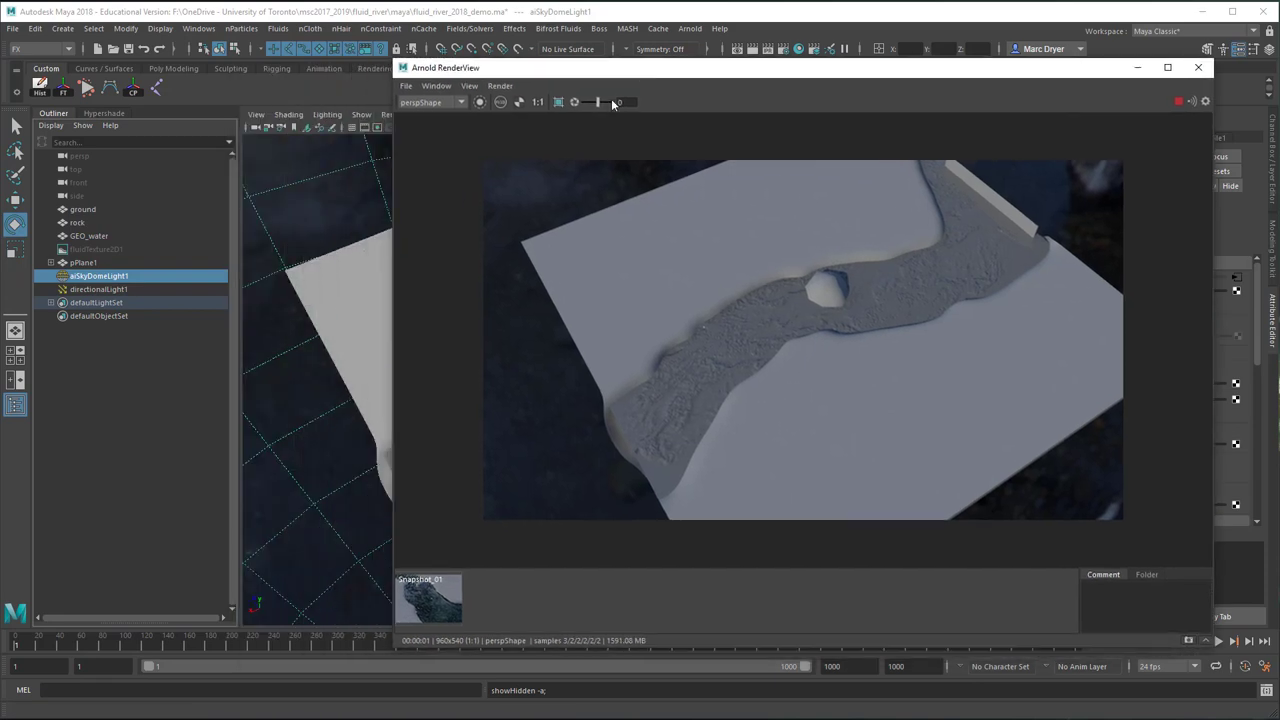
scroll(357, 330, up, 5)
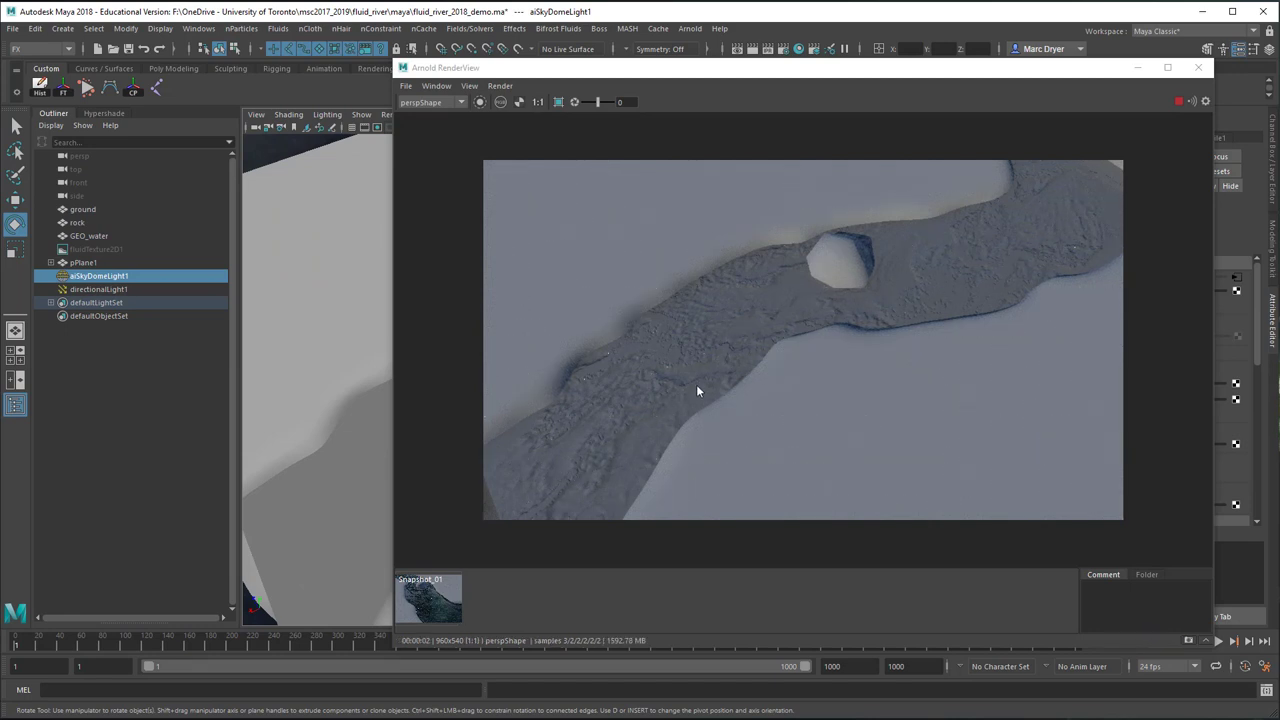
click(1176, 103)
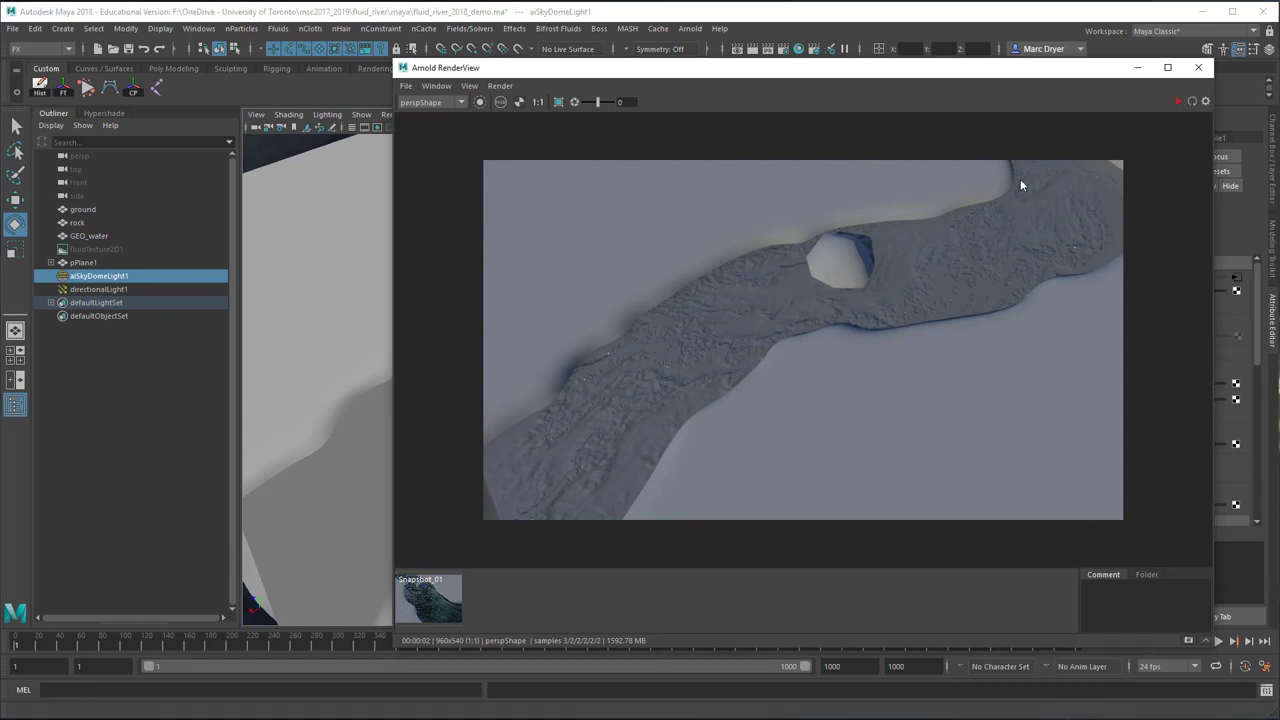
click(1057, 73)
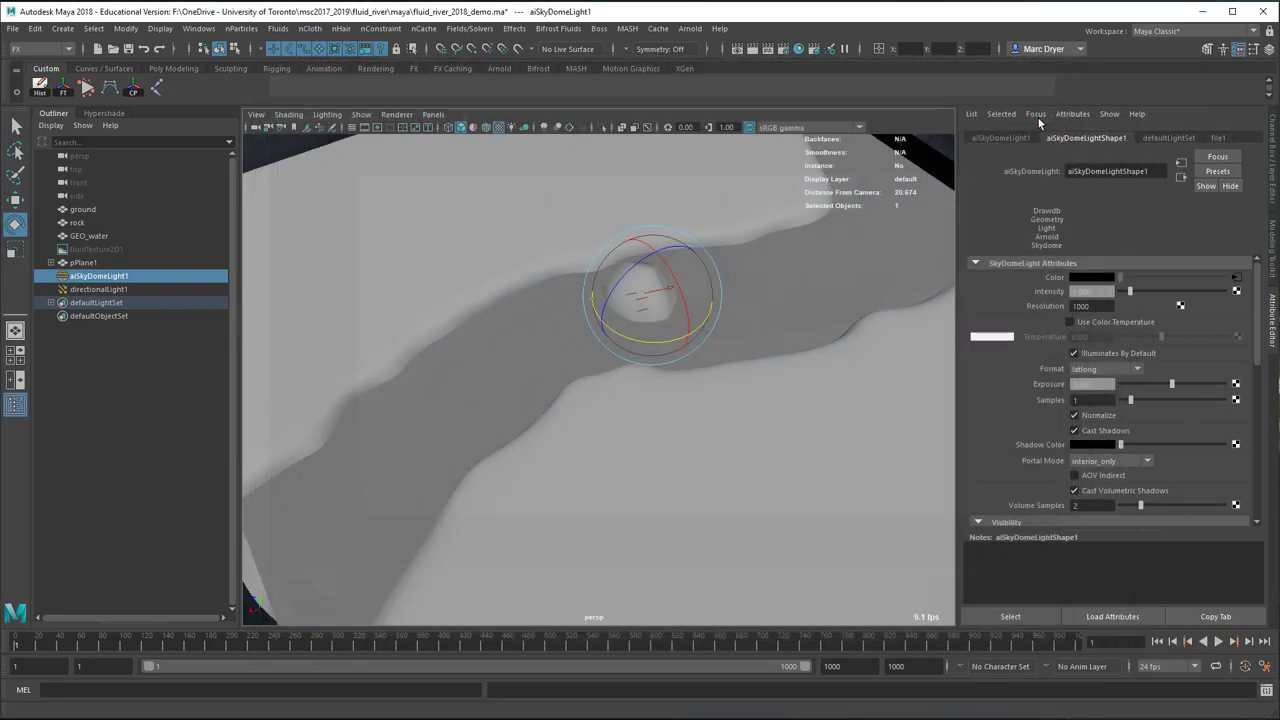
- Select fluidTexture2D1 and open its Shading settings, keeping the Color Input on Density
click(101, 249)
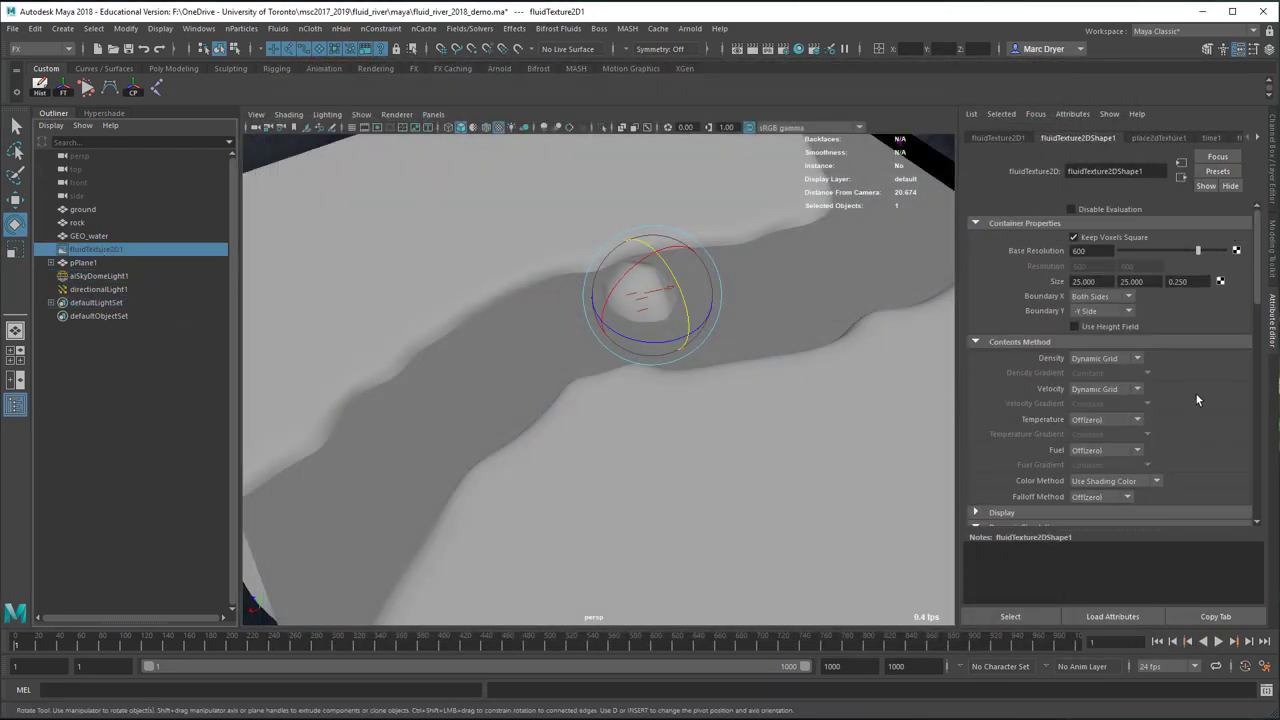
scroll(1194, 370, down, 3)
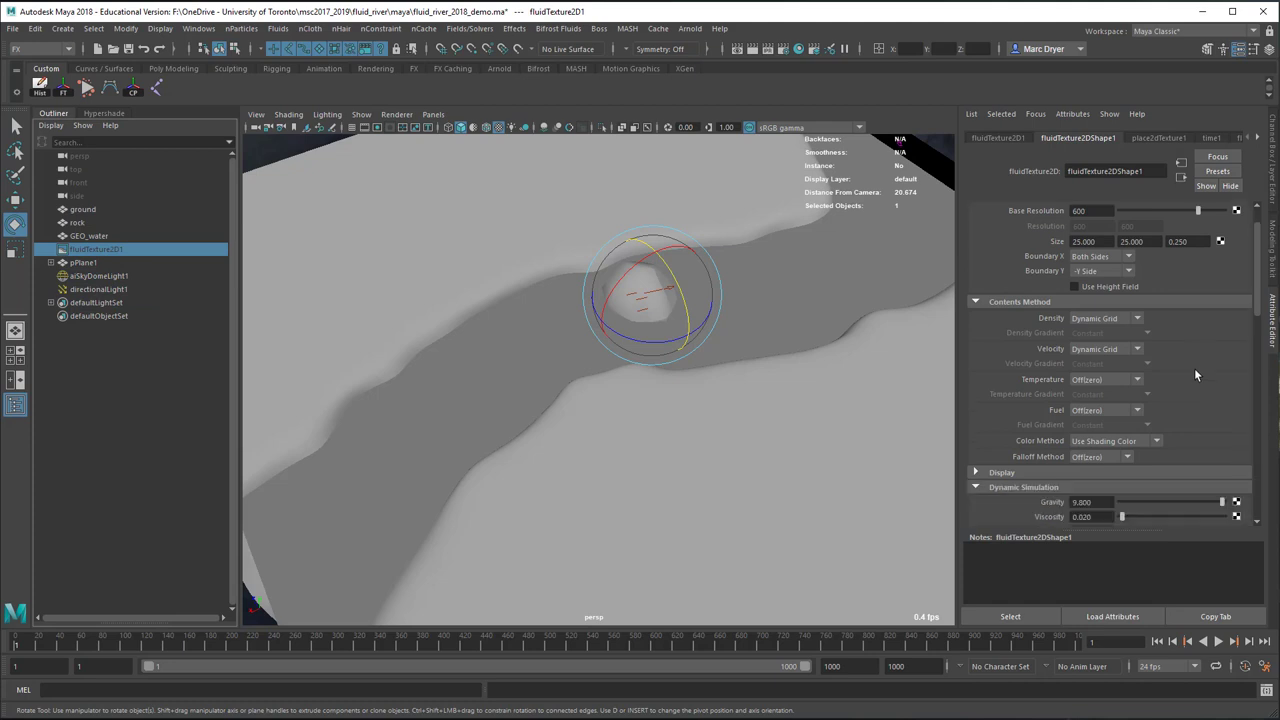
scroll(1194, 374, down, 10)
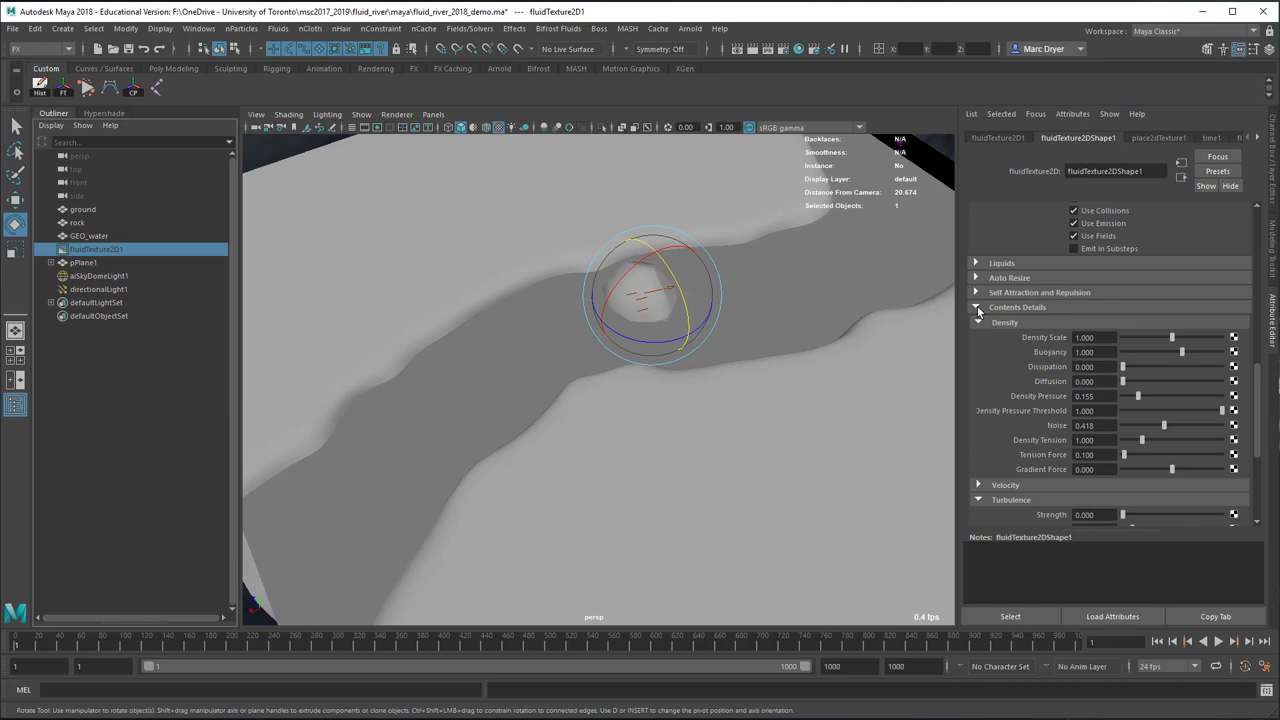
click(977, 308)
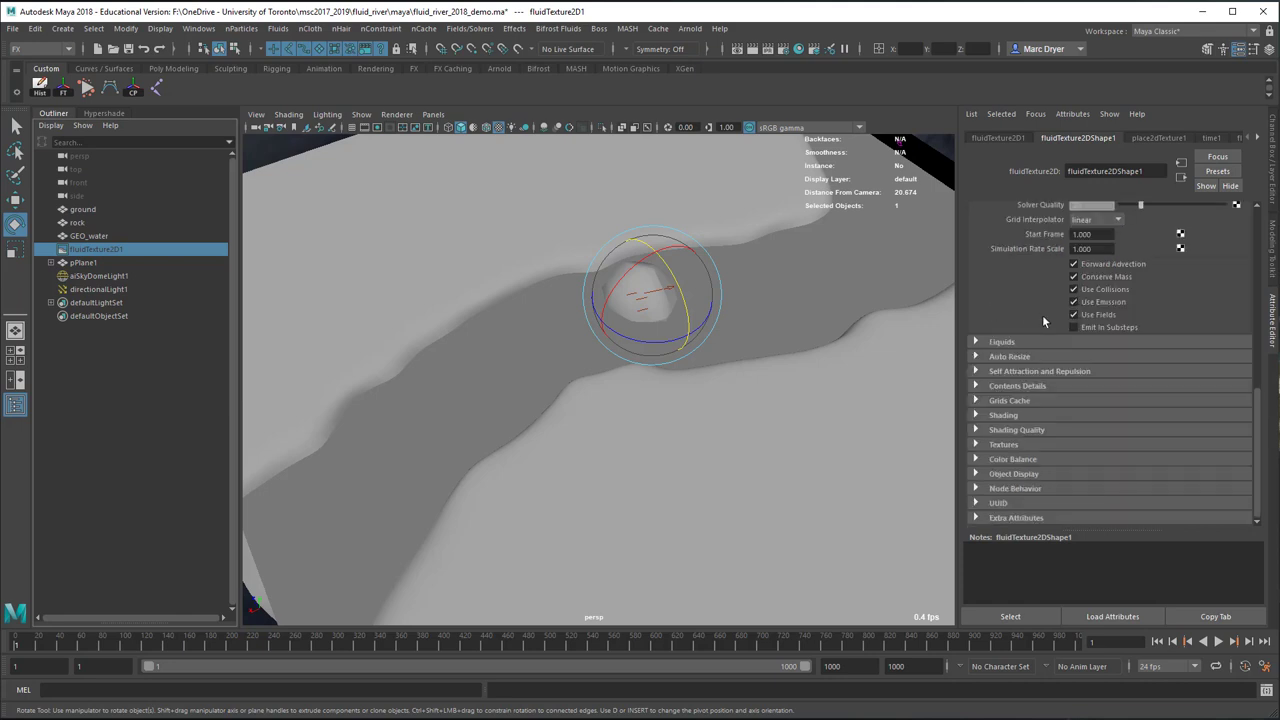
click(976, 415)
scroll(995, 370, down, 4)
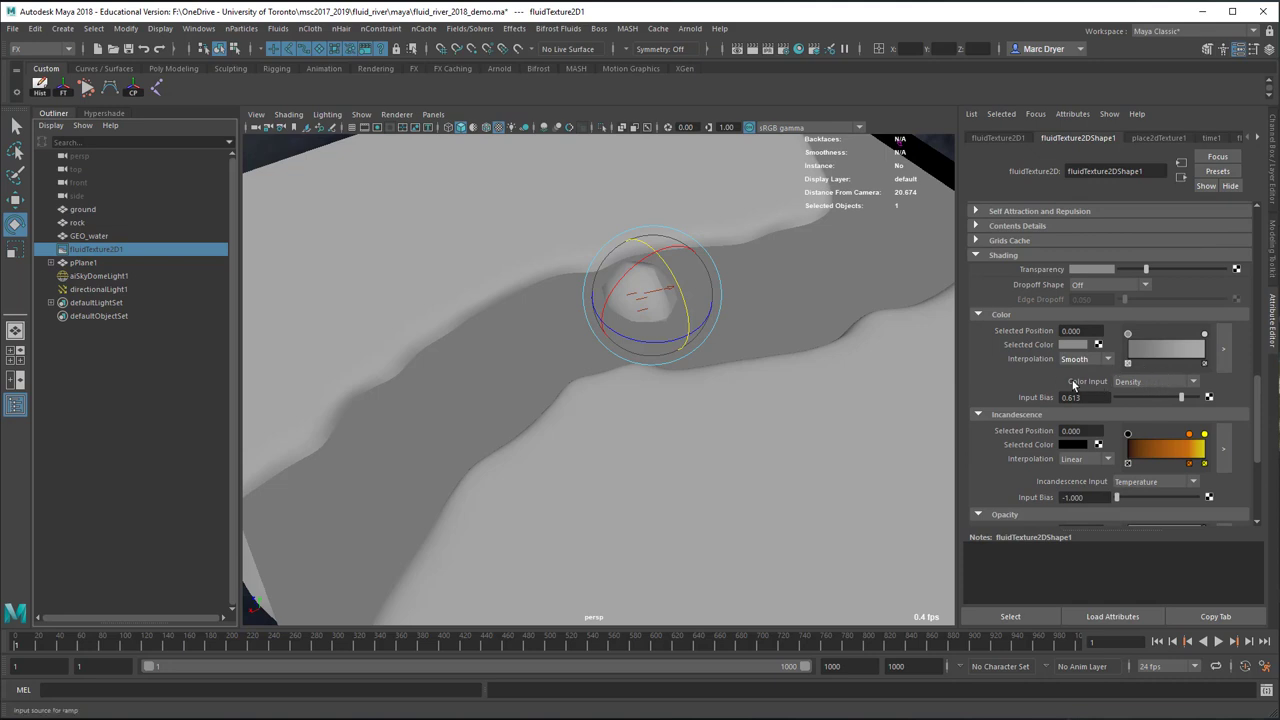
click(1136, 382)
click(1134, 384)
- Switch the perspective viewport's renderer to Arnold
click(398, 115)
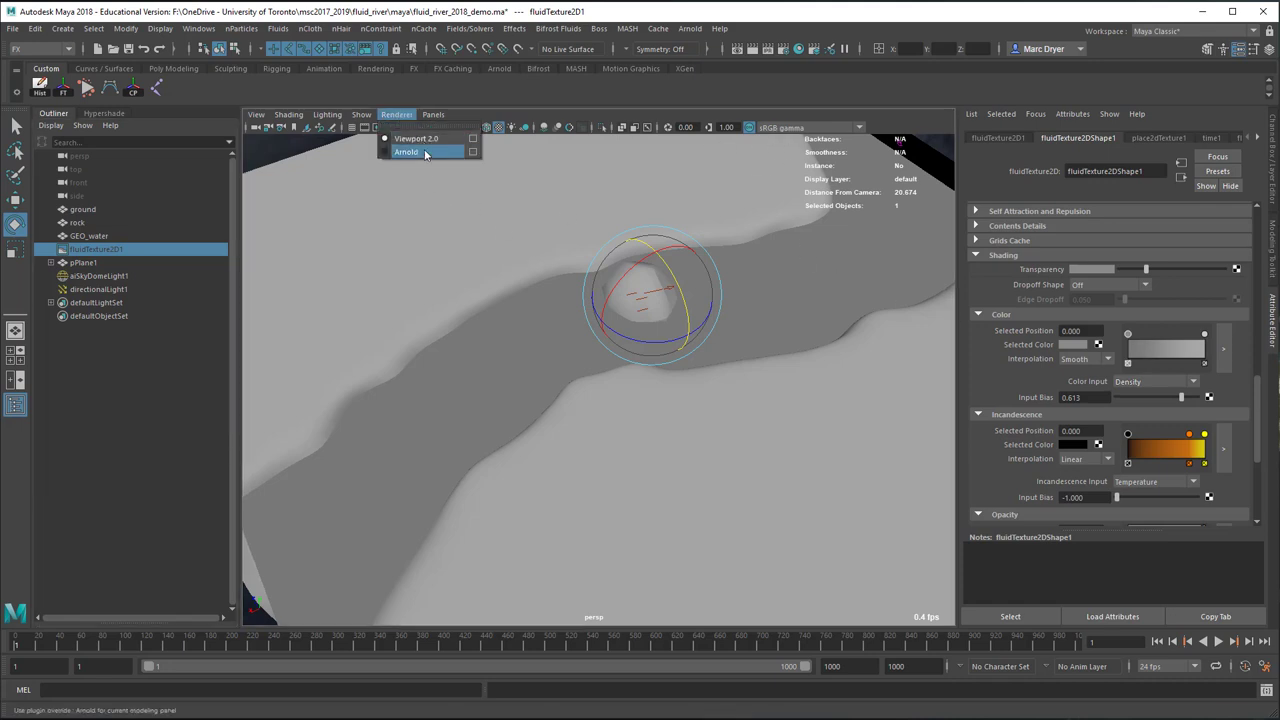
click(480, 152)
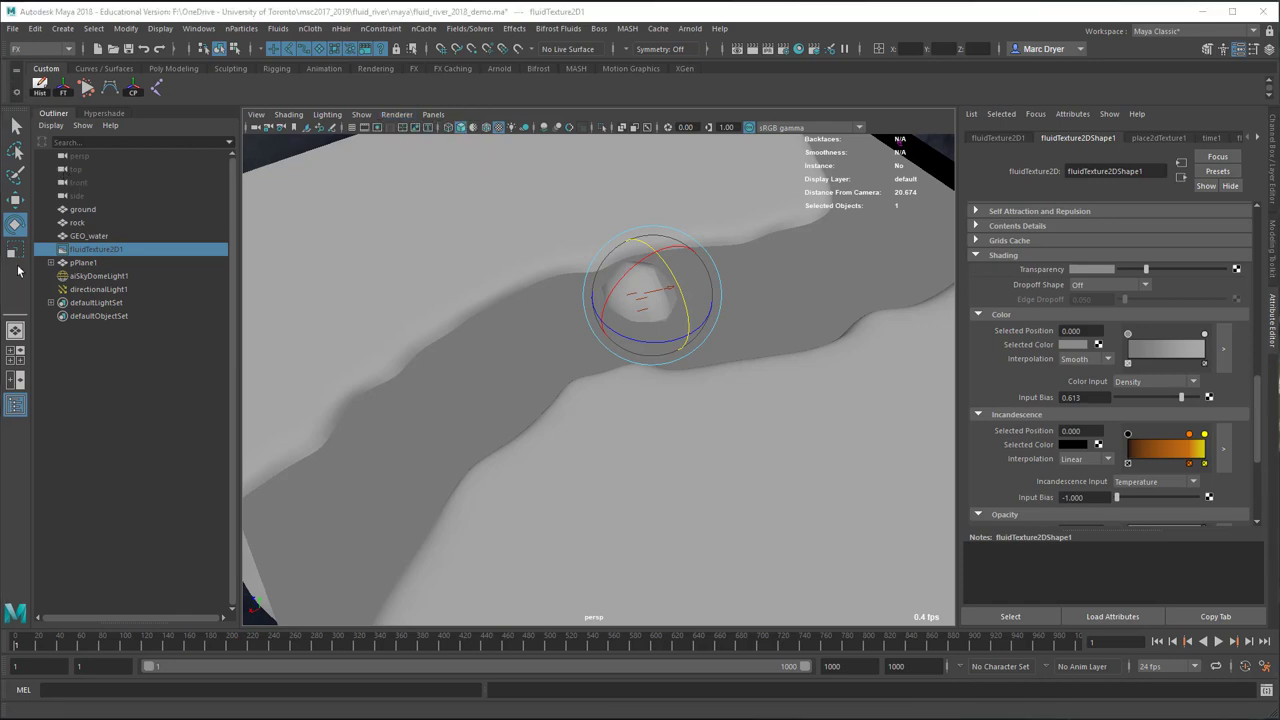
click(397, 114)
click(410, 150)
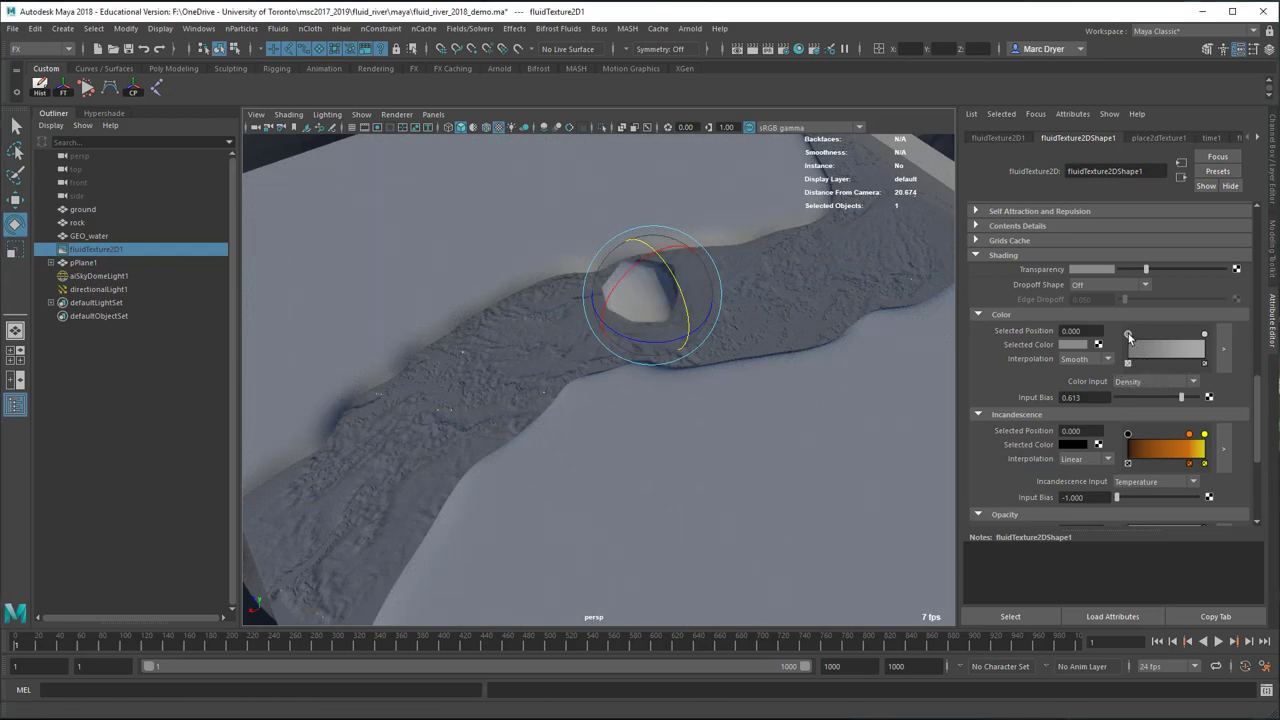
- Set the fluid texture's color ramp to black at position 0 and off-white at position 1 for a stronger bump contrast
click(1086, 345)
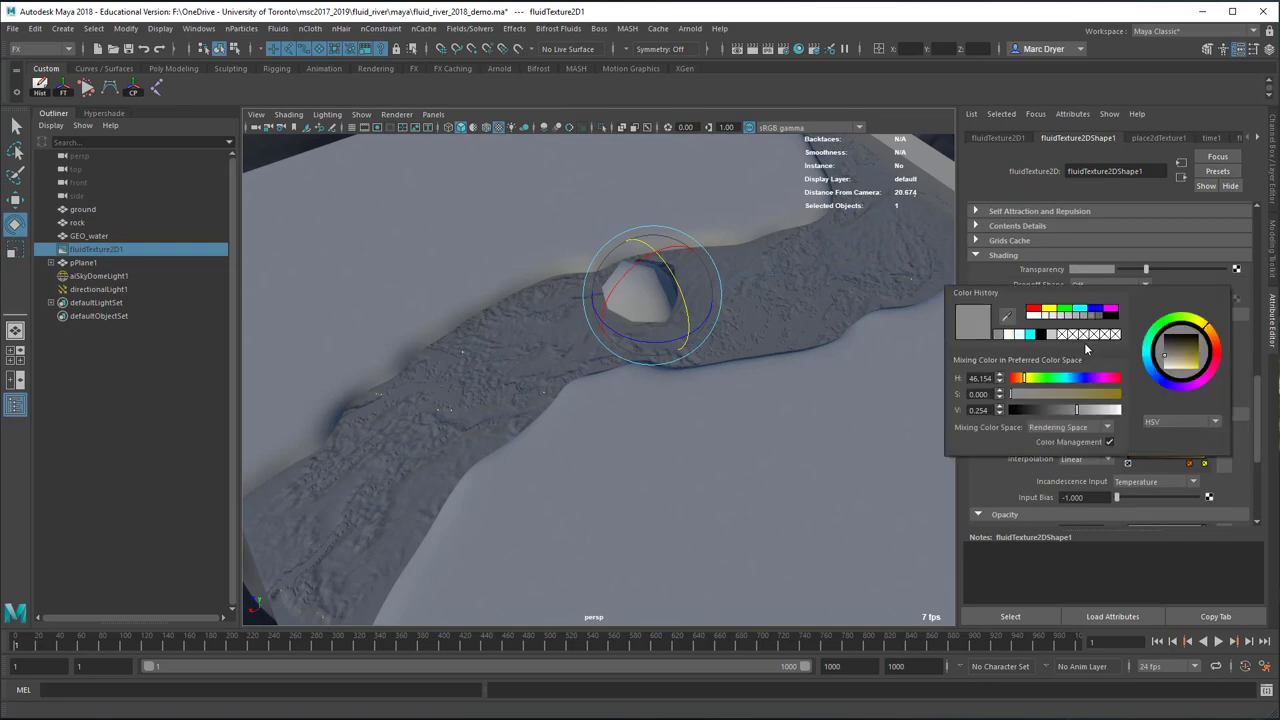
click(1040, 342)
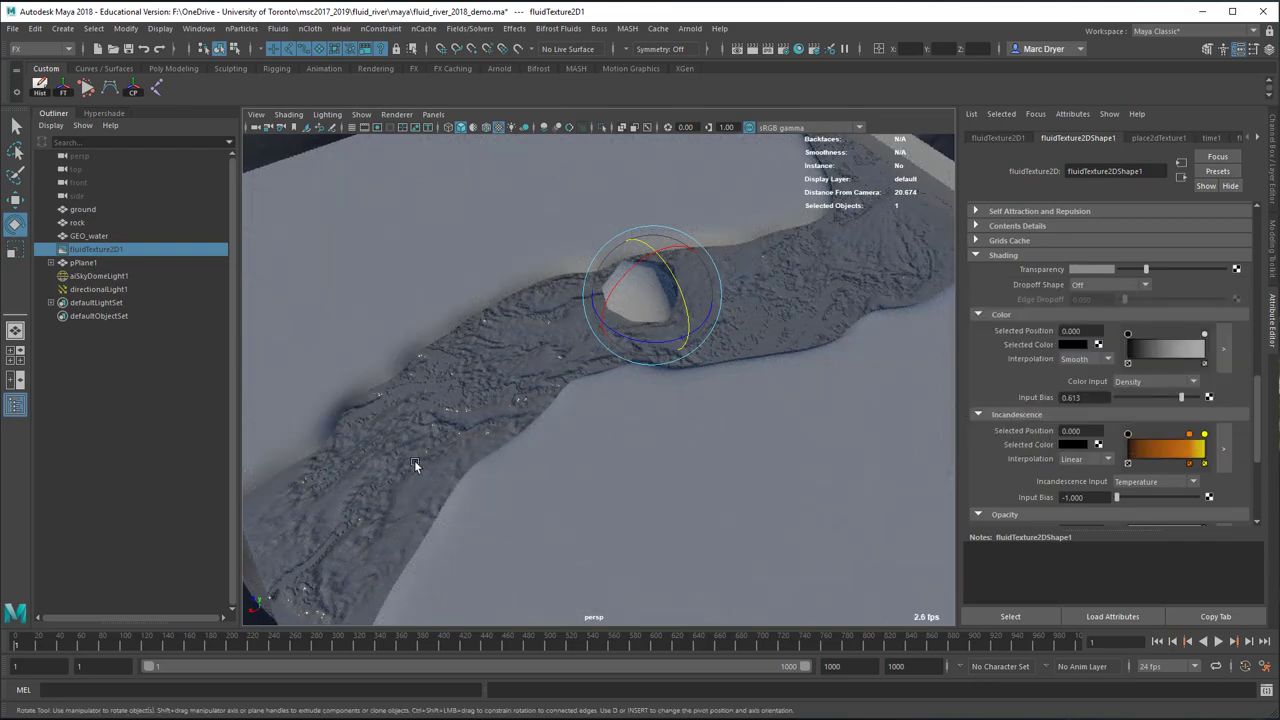
click(1204, 335)
click(1070, 344)
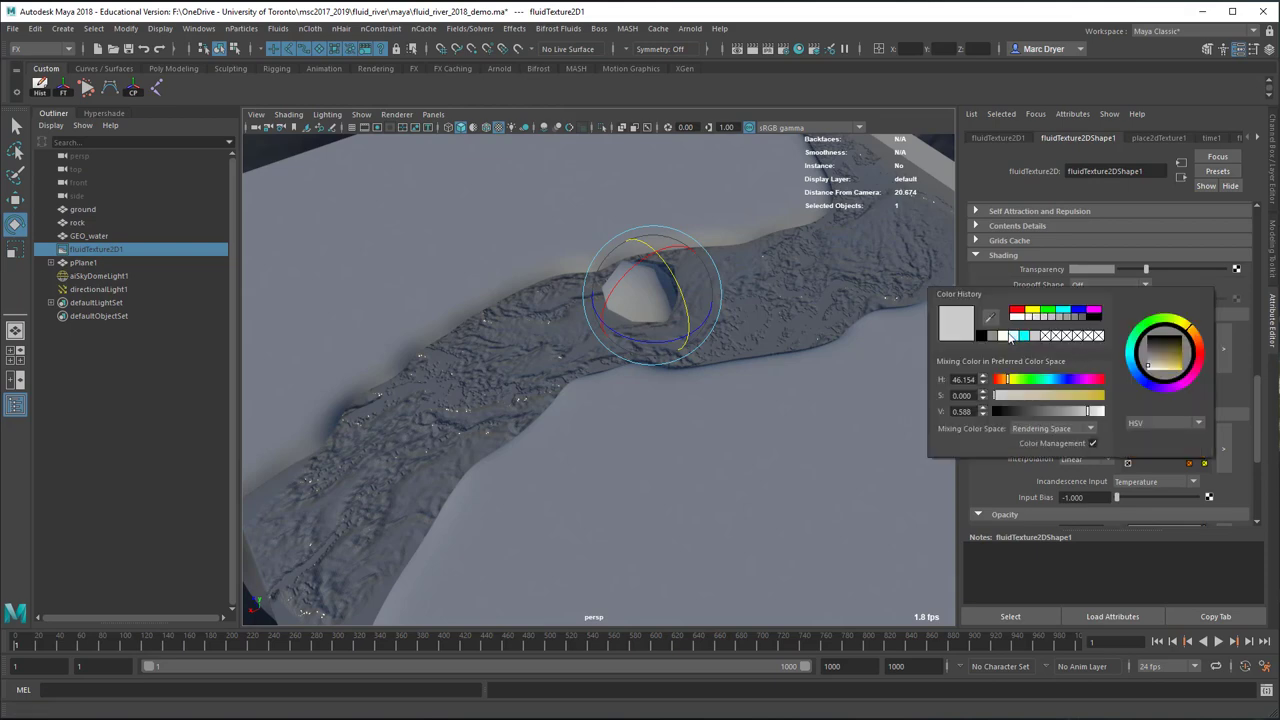
click(1003, 336)
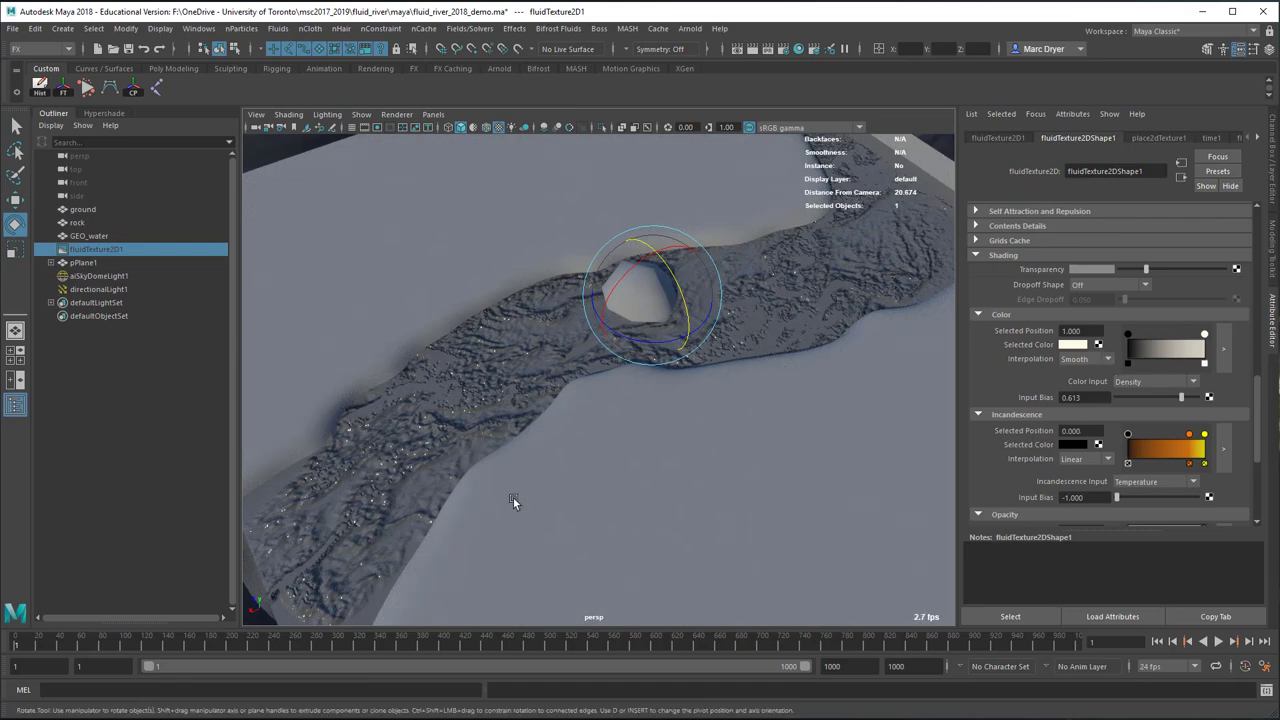
- Soften the fluid texture's color ramp to a dark grey at position 0 and a light grey at position 1
click(1128, 336)
click(1079, 341)
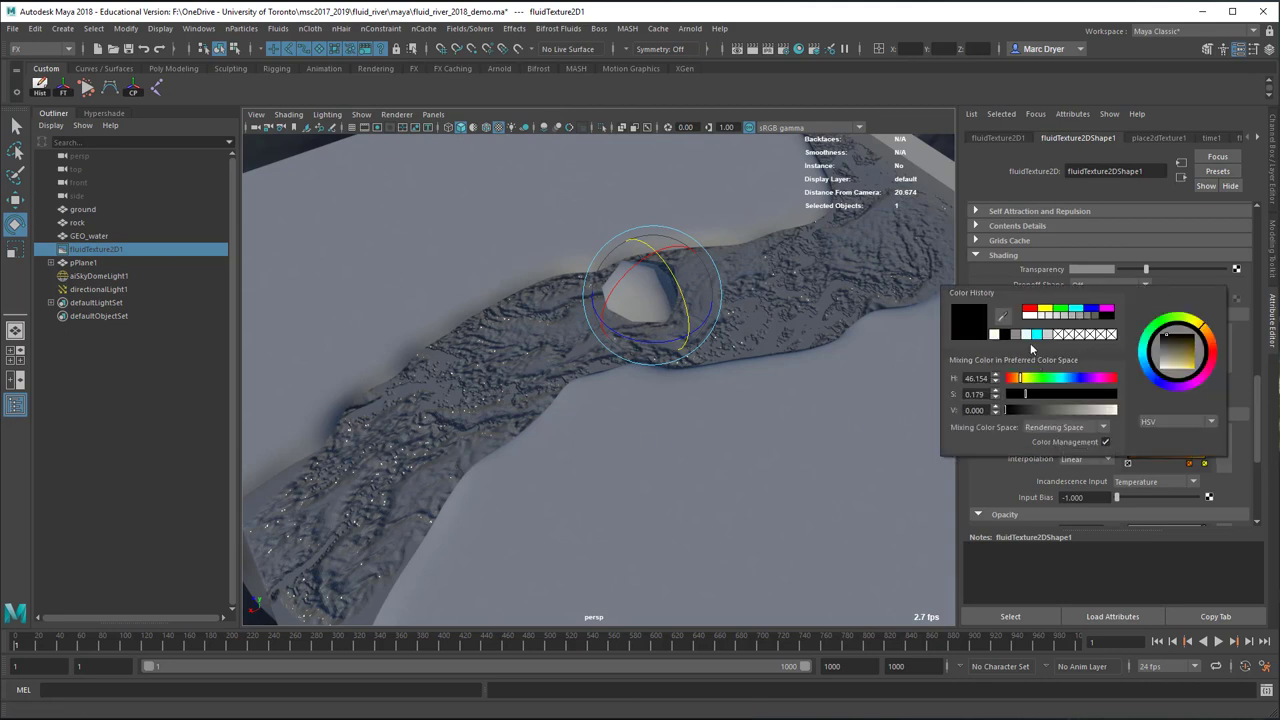
drag(1030, 409, 1054, 406)
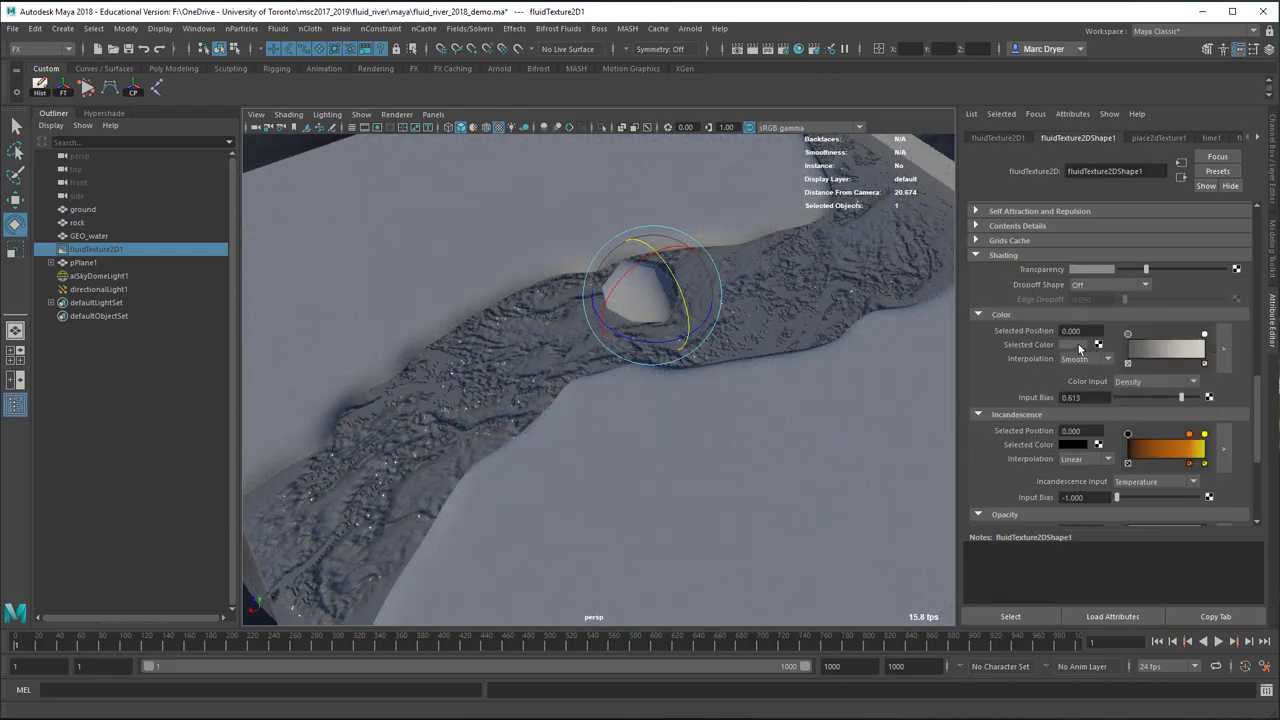
click(1078, 345)
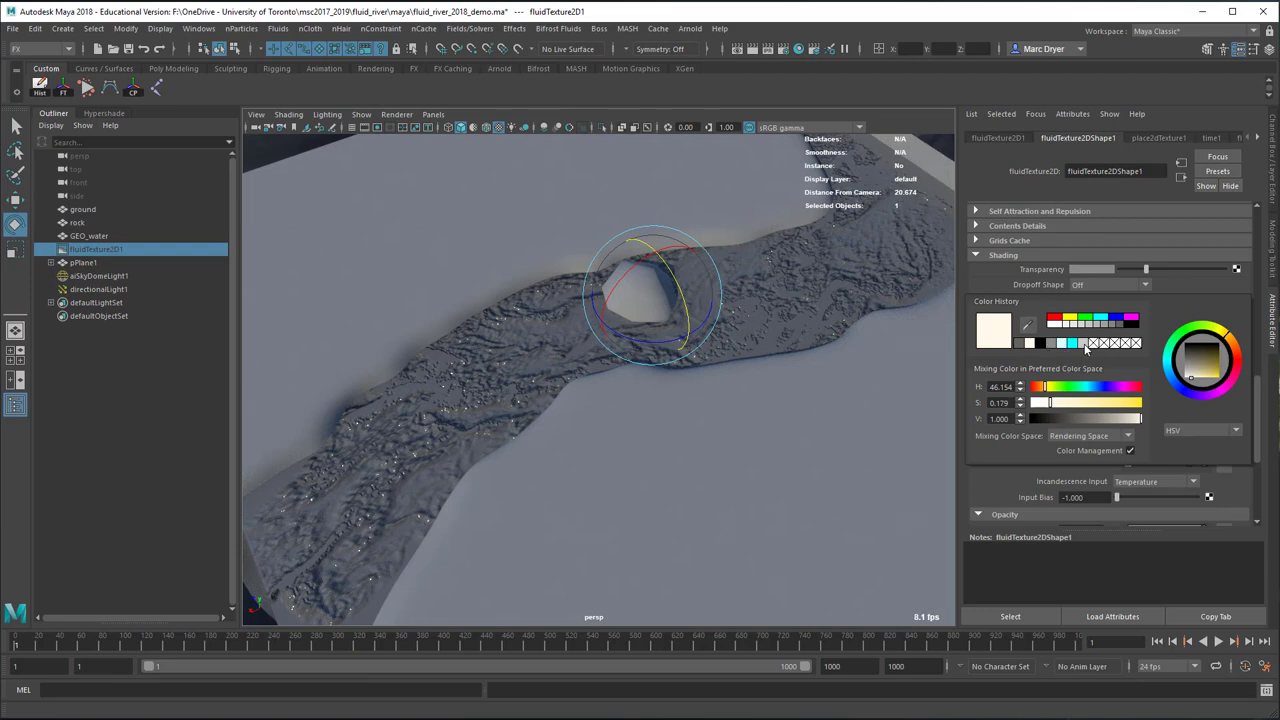
click(1086, 344)
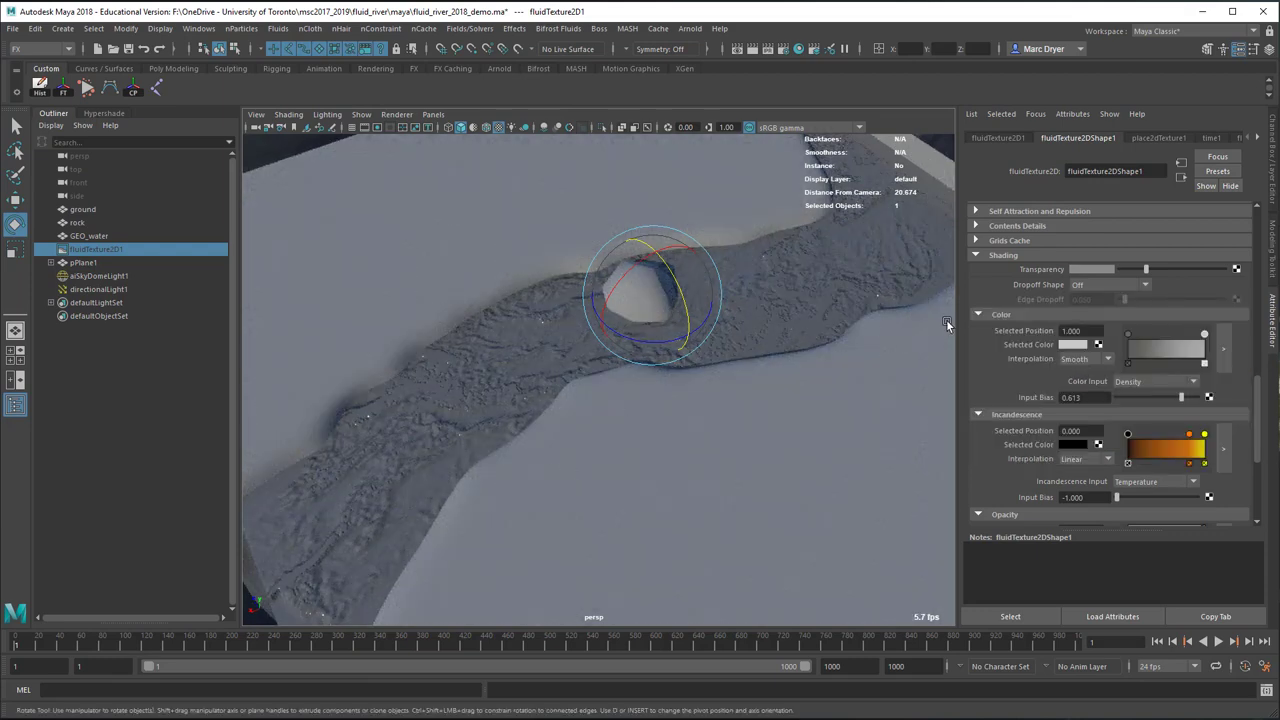
- Keep the Color Input on Density, try an Input Bias of -0.227, and settle on 0.697
click(1141, 385)
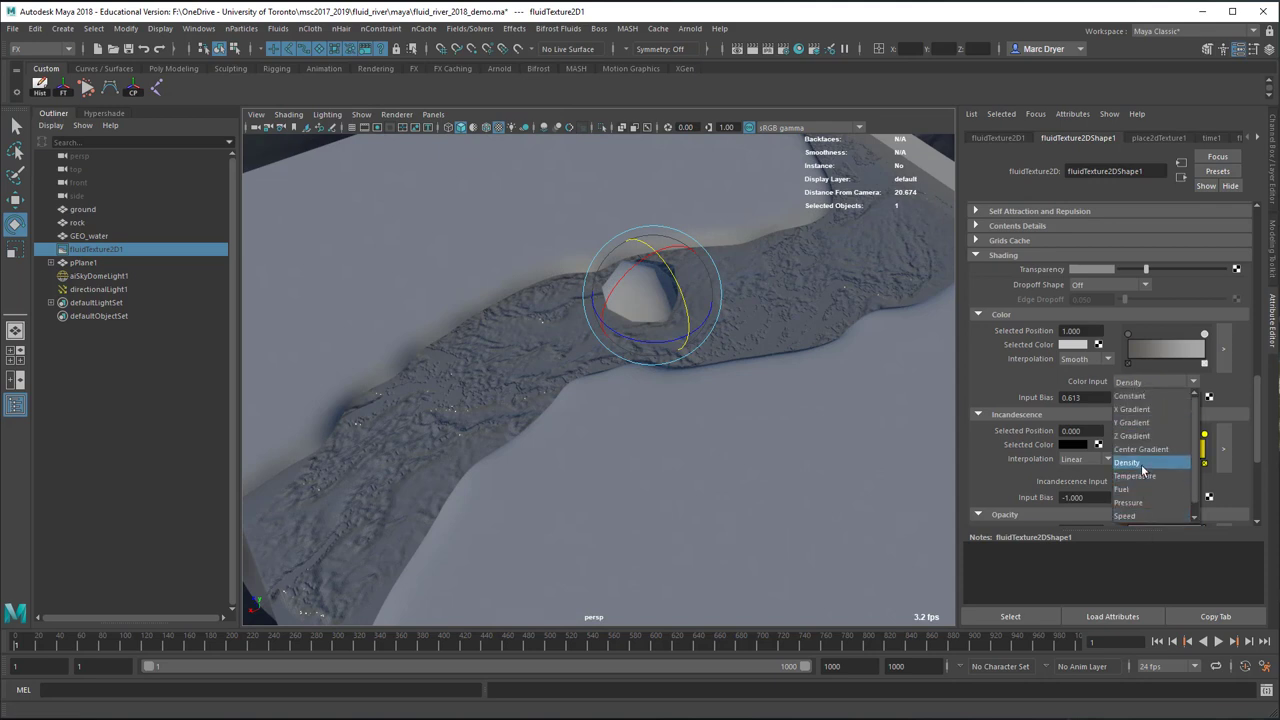
click(1145, 463)
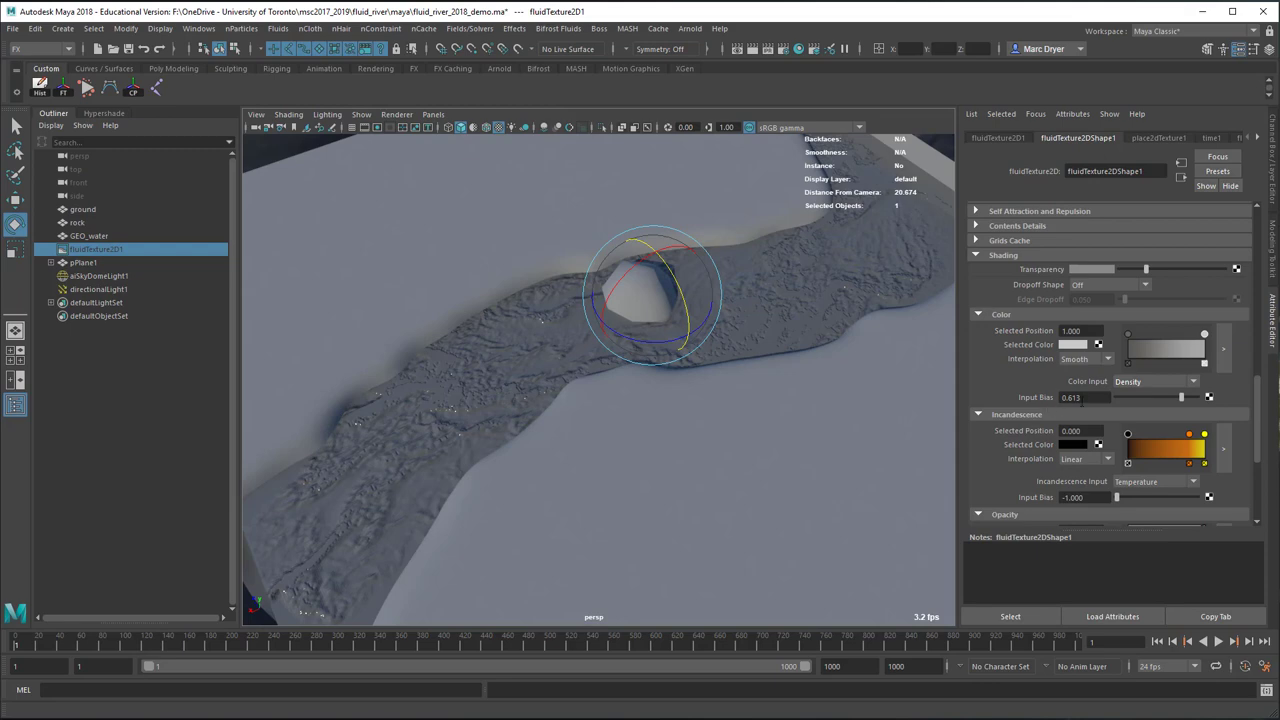
drag(1181, 400, 1146, 396)
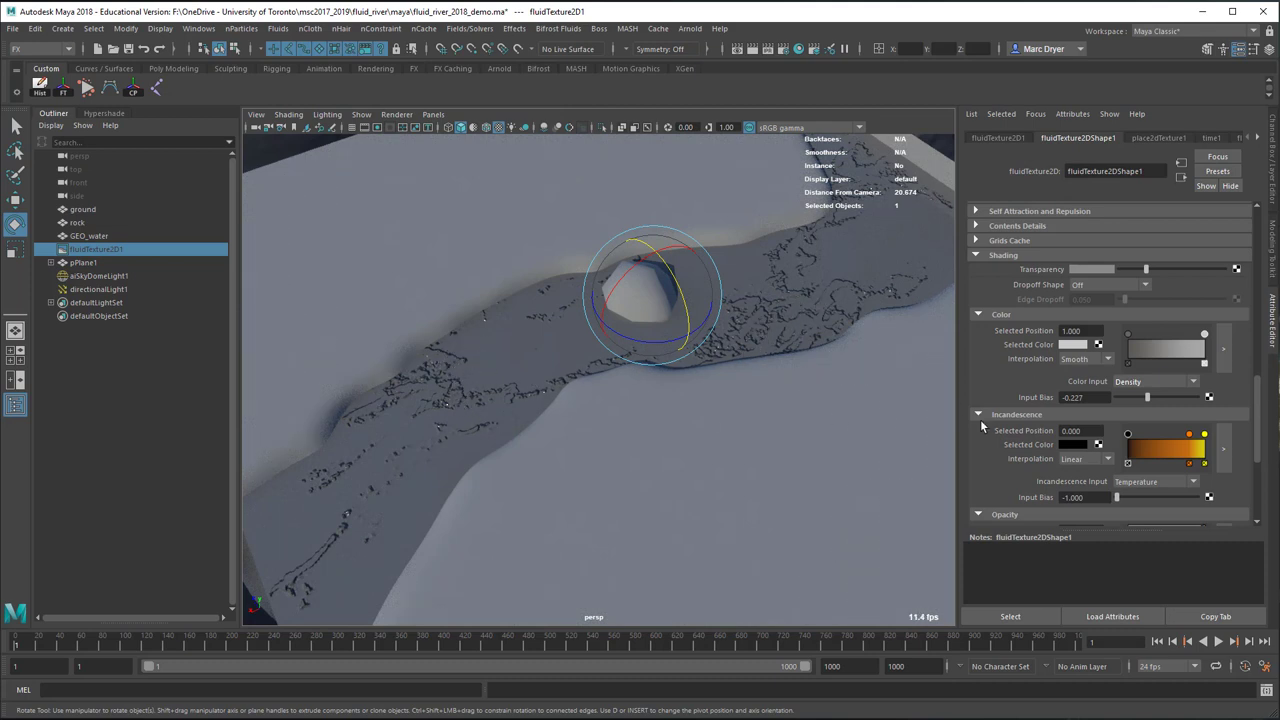
drag(1150, 398, 1185, 401)
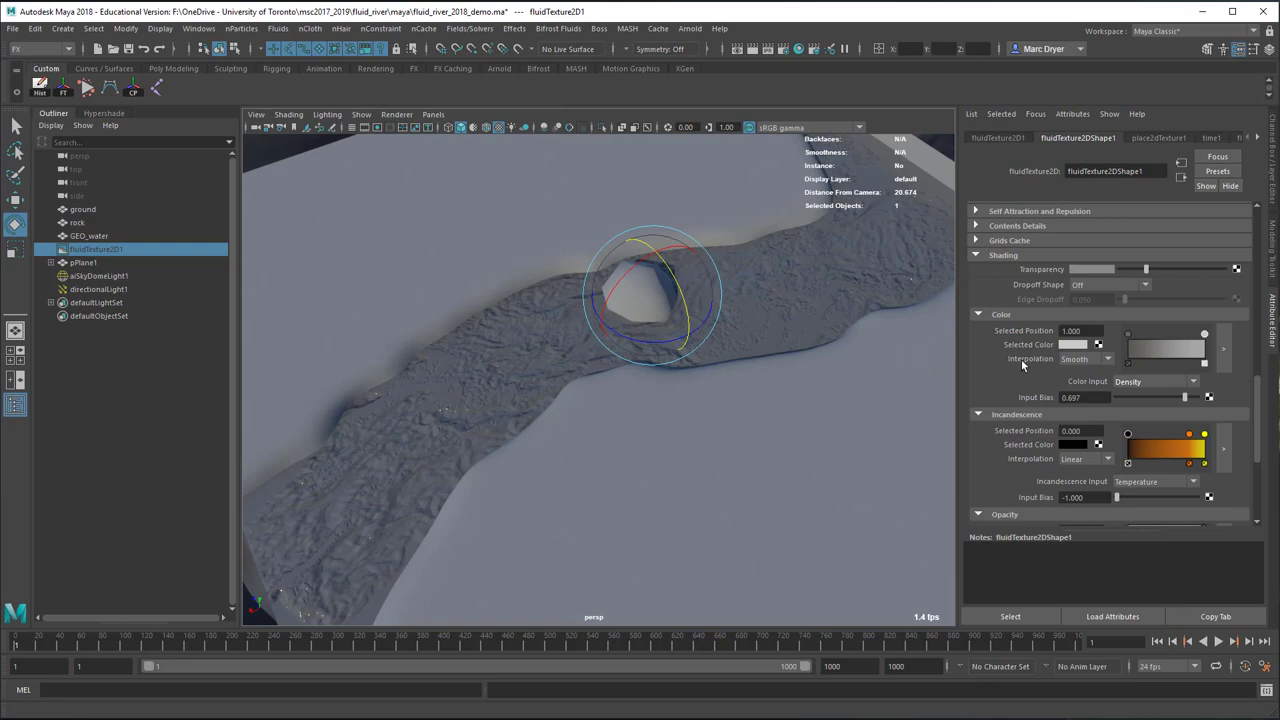
- Compare Linear and Smooth interpolation on the fluid texture's color ramp and set it to Spline
click(1085, 358)
click(1087, 389)
click(1093, 358)
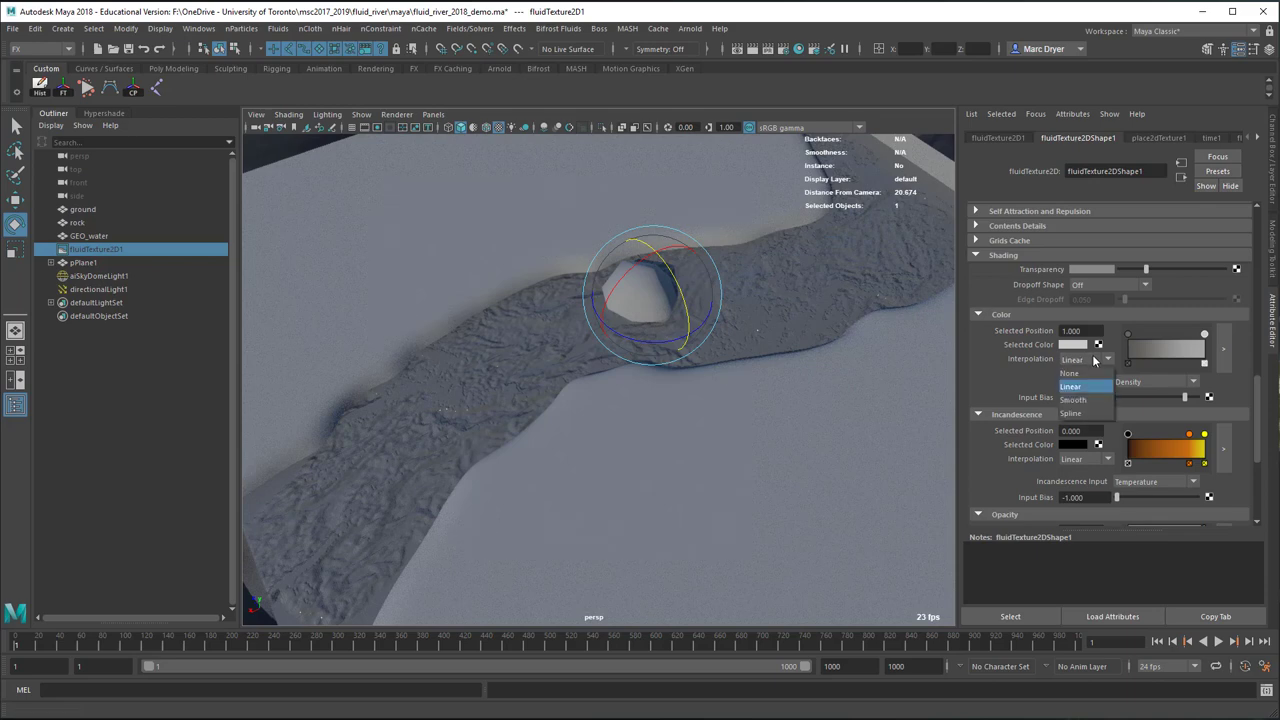
click(1085, 362)
click(1081, 360)
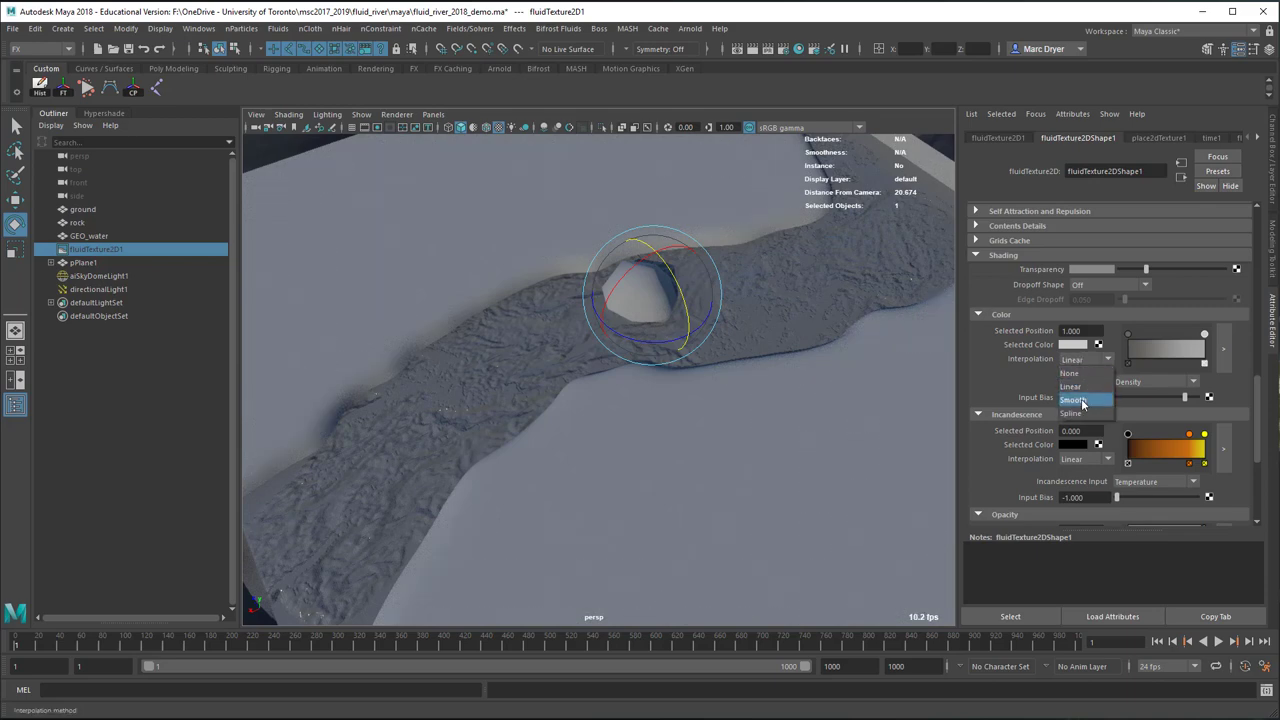
click(1074, 399)
click(1084, 362)
click(1088, 413)
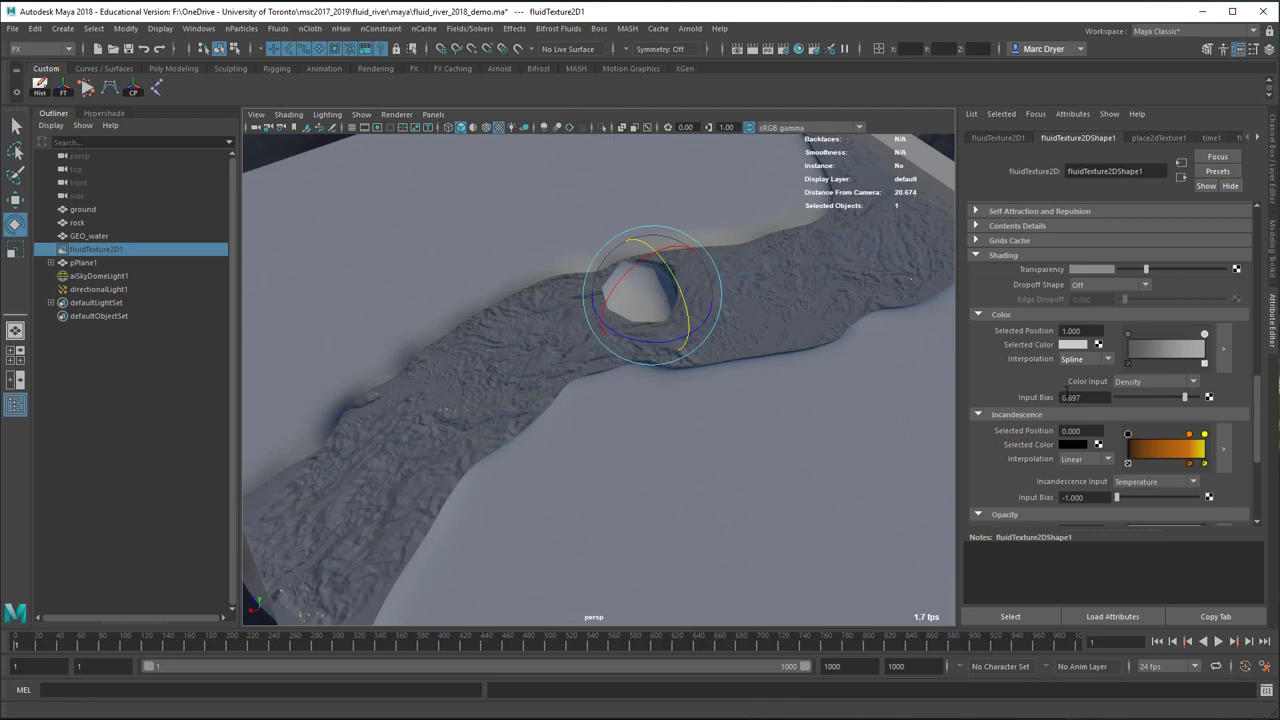
scroll(1066, 391, up, 3)
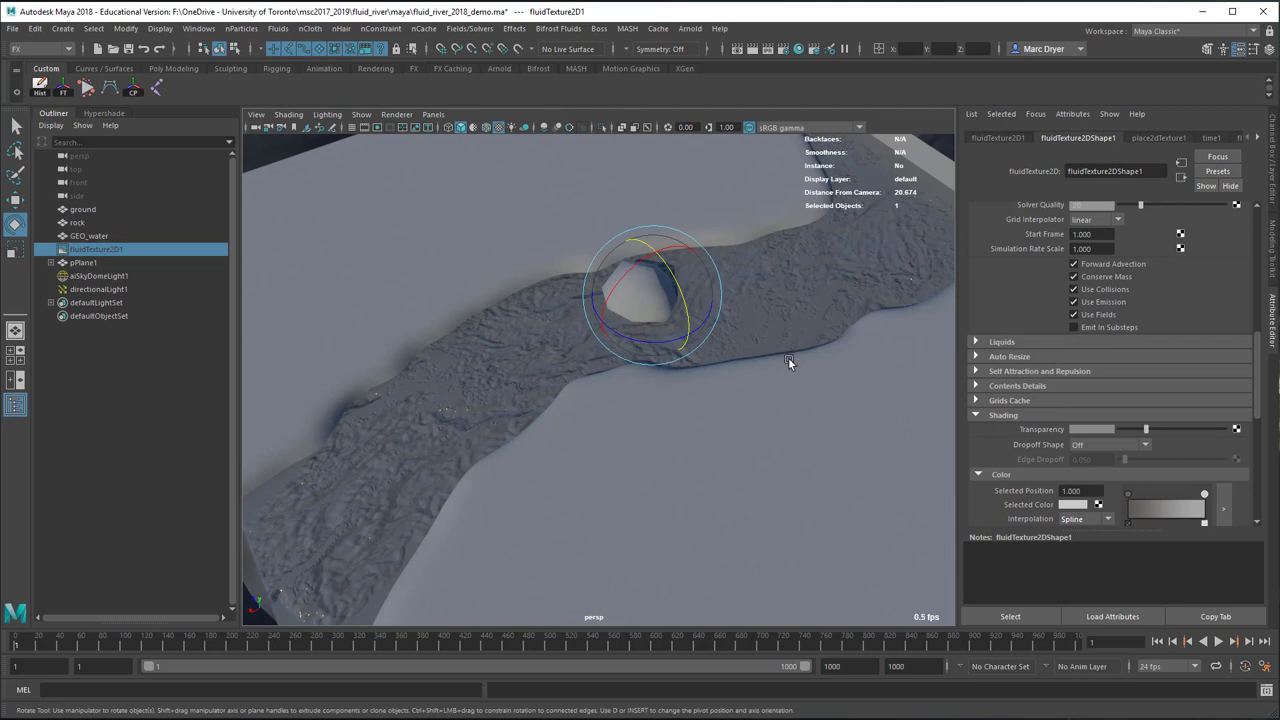
- Apply the Deep_Water preset to GEO_water's aiStandardSurface2 shader
click(825, 311)
click(1180, 138)
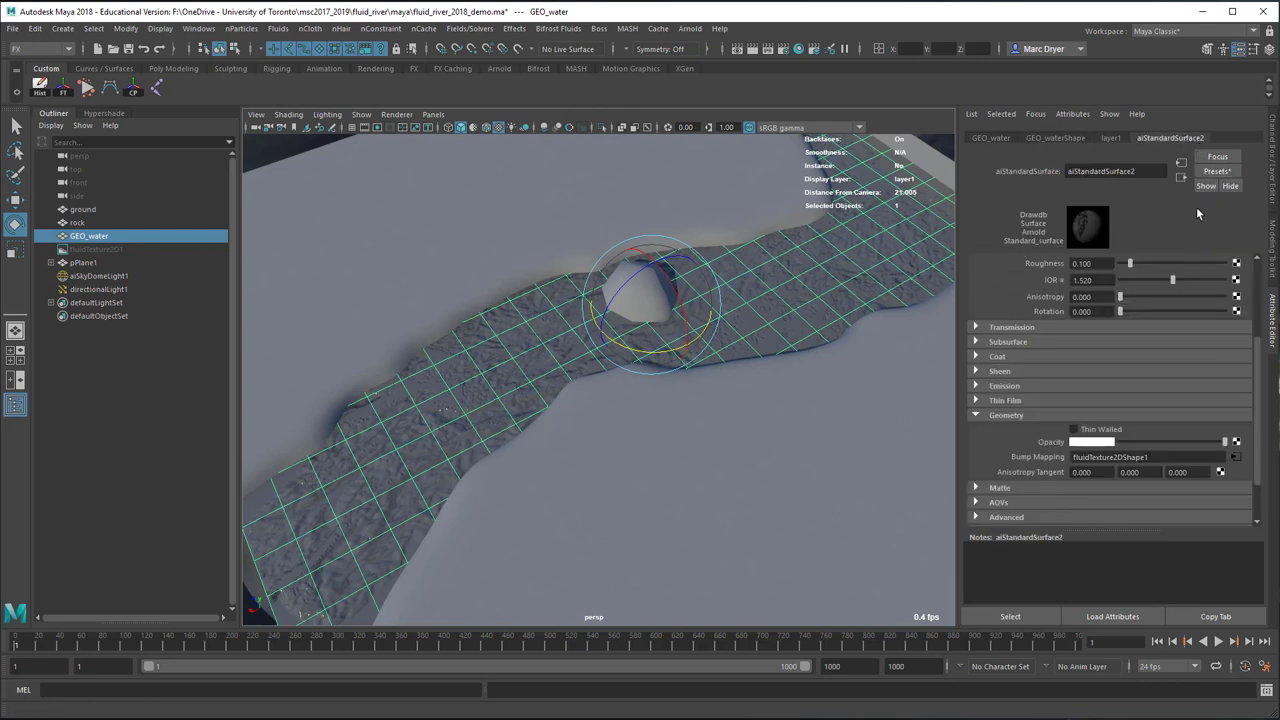
click(1210, 172)
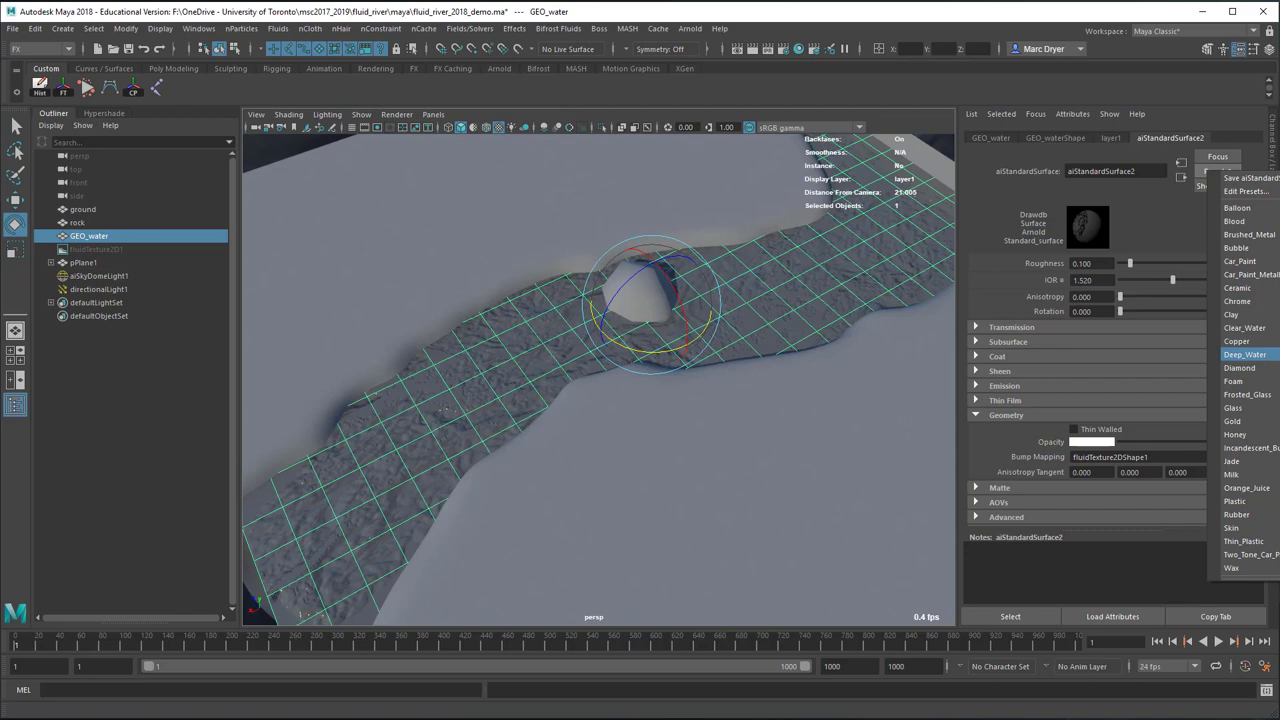
click(1244, 354)
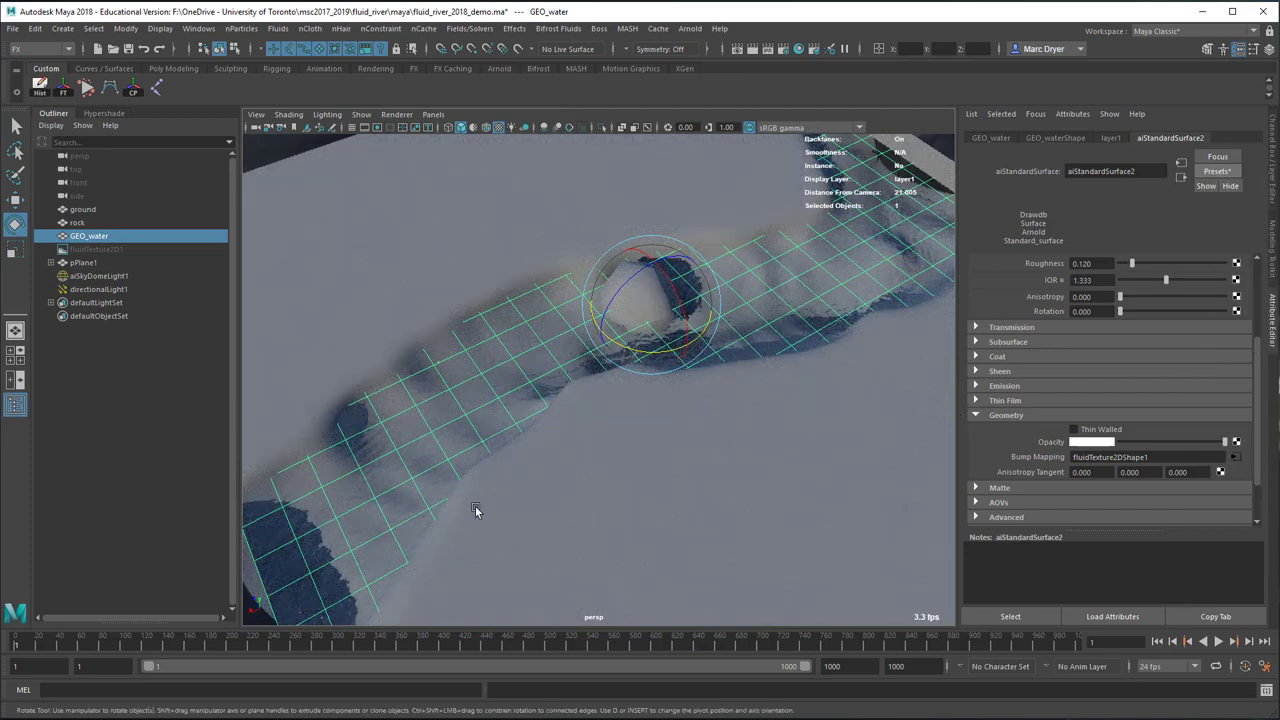
- Select GEO_water's aiStandardSurface2 shader node by itself to clear the mesh wireframe from the viewport render
click(98, 275)
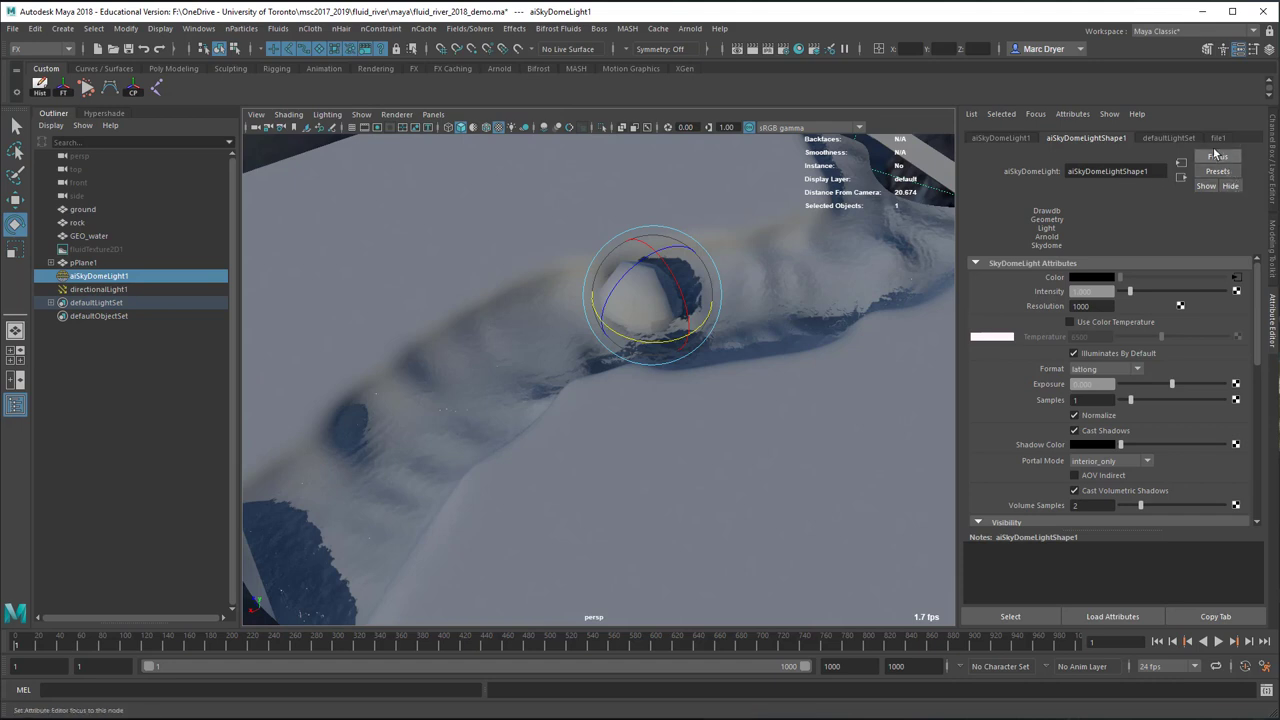
click(897, 234)
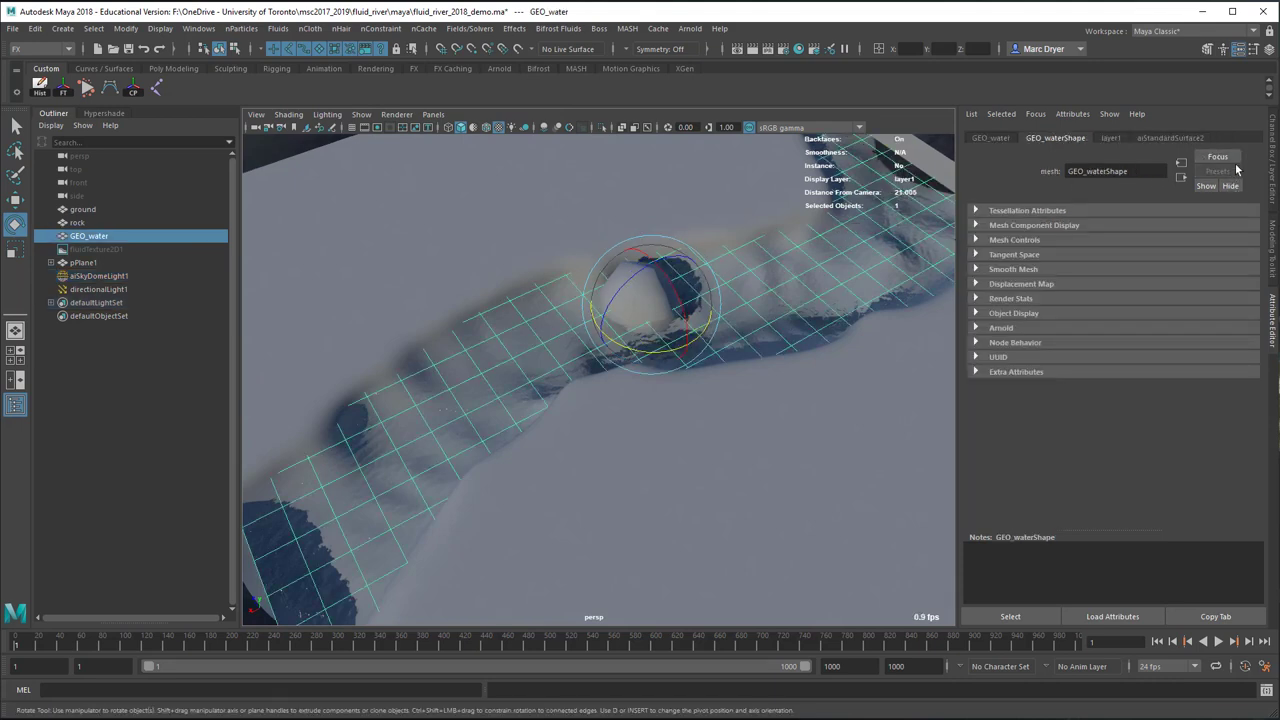
click(1172, 138)
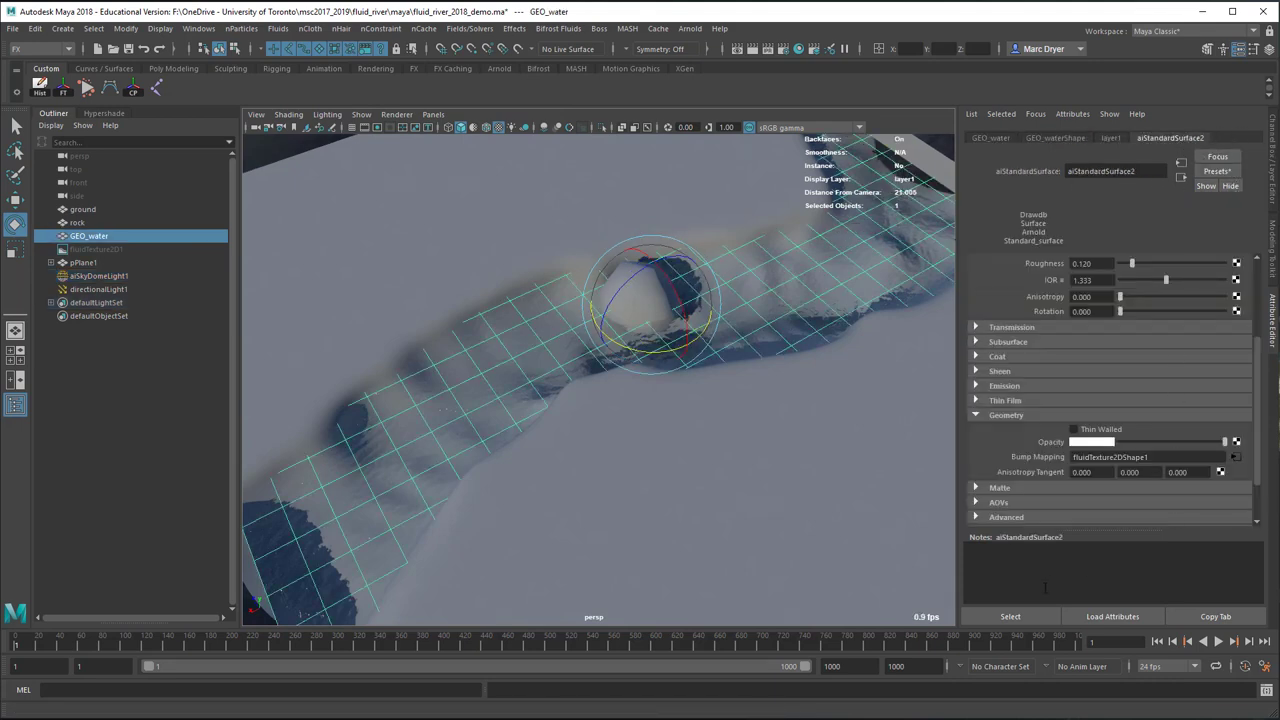
click(1010, 616)
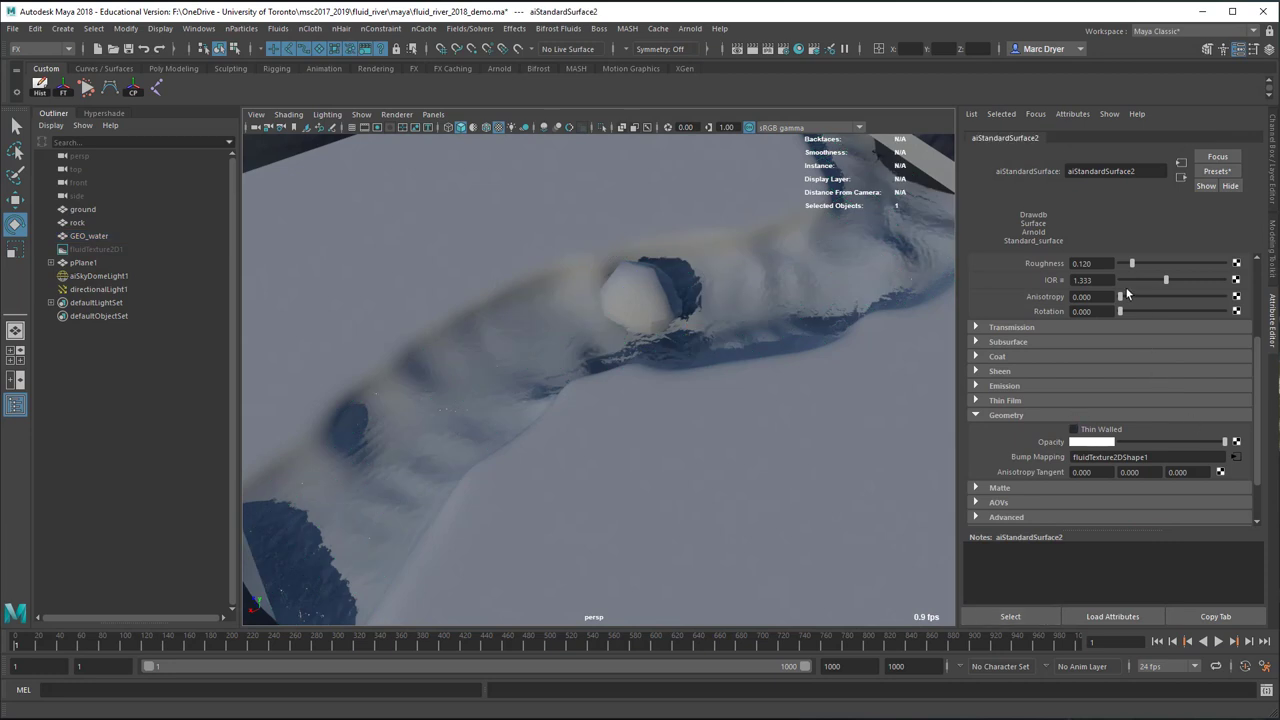
- Set the water shader's transmission Depth to 0.5 and its Scatter color to bright green
click(1017, 327)
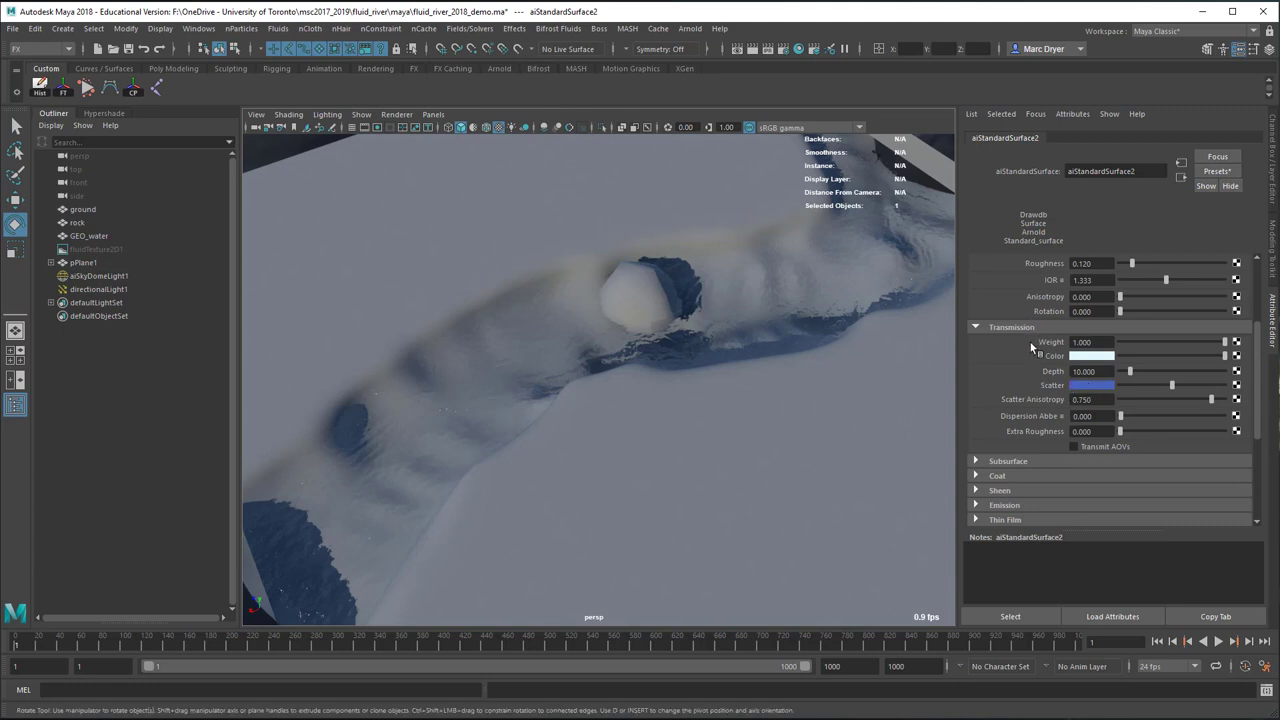
double_click(1085, 371)
text(1)
key(Return)
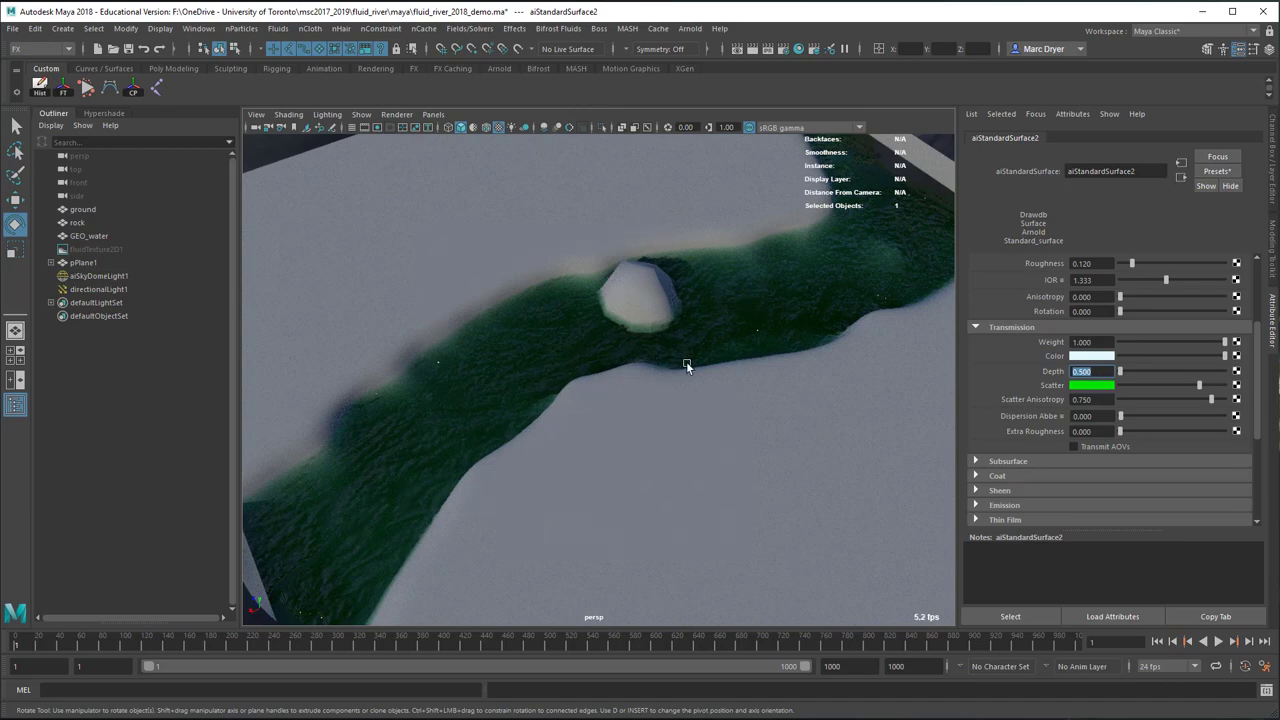
- Save the scene and play the fluid simulation in the Arnold viewport up to frame 42
alt+drag(570, 382, 762, 331)
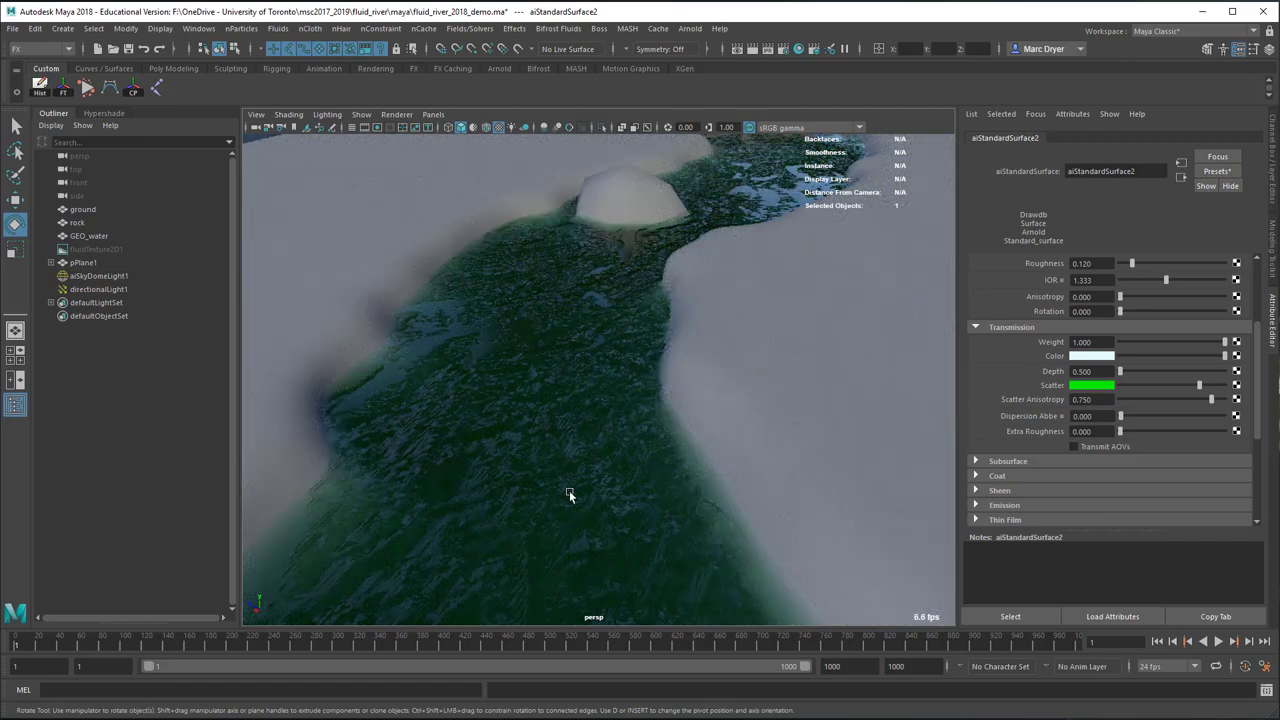
alt+right_drag(506, 423, 605, 502)
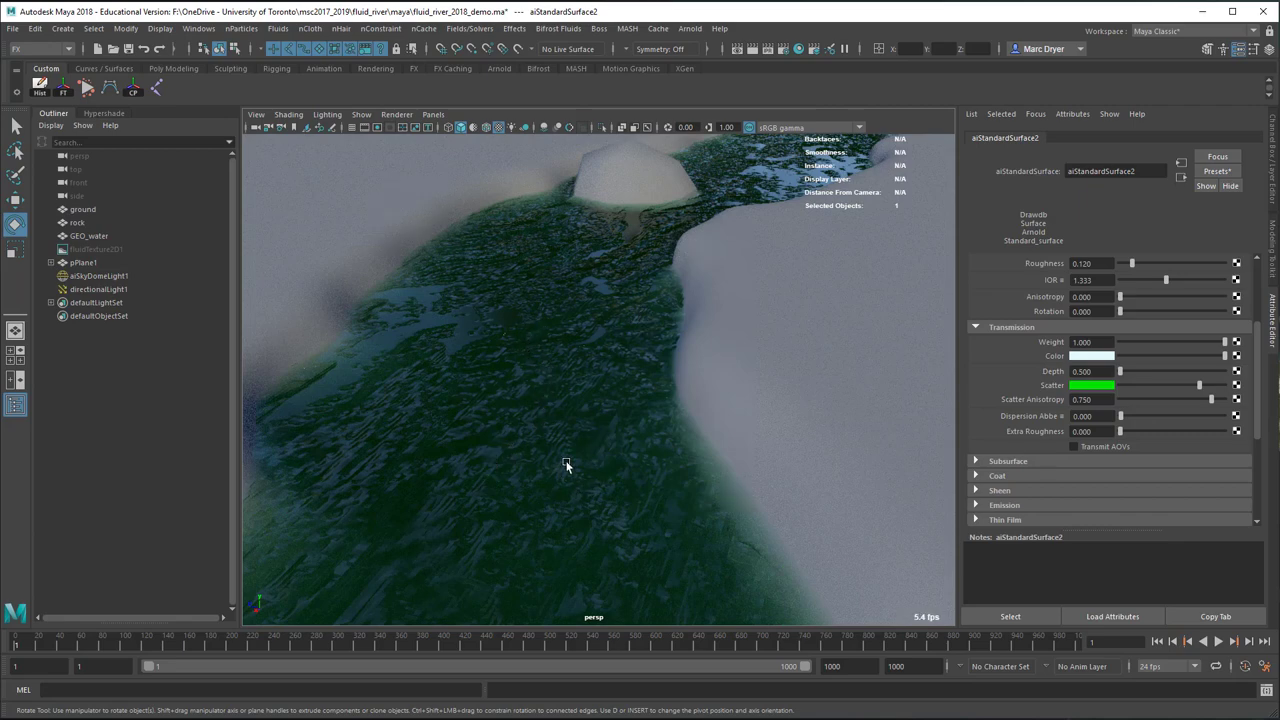
alt+drag(566, 474, 628, 489)
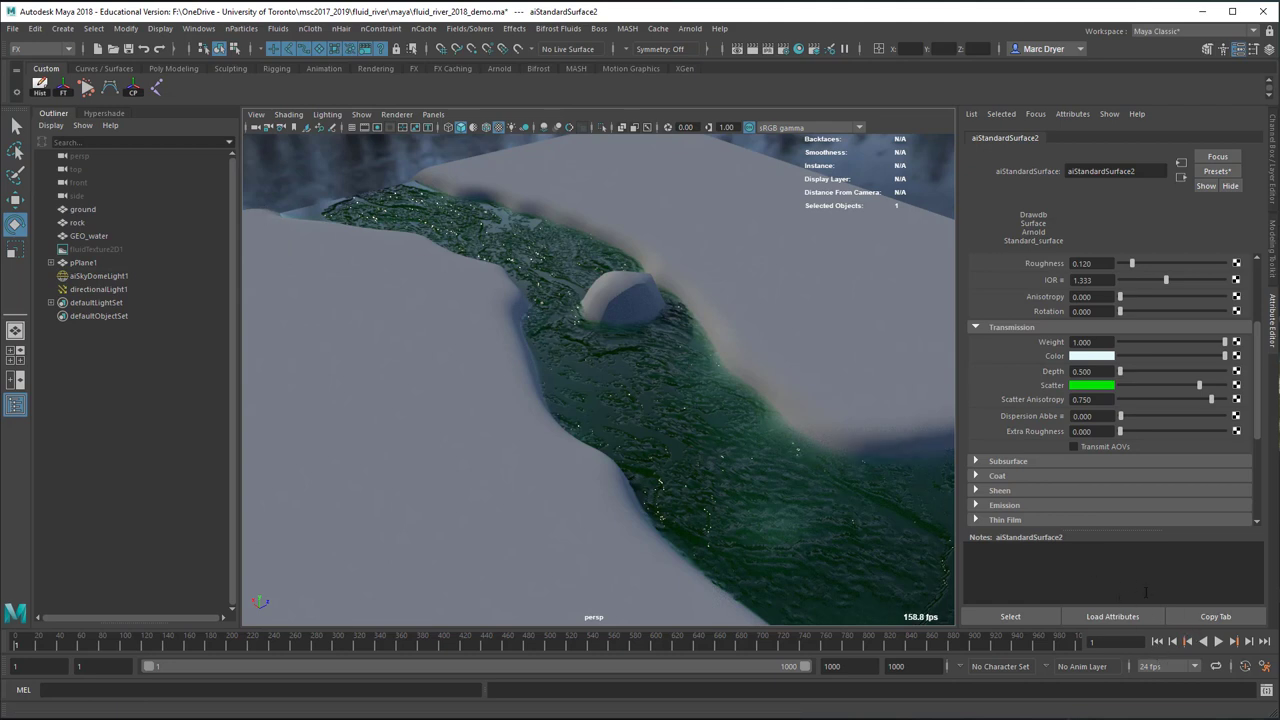
click(13, 28)
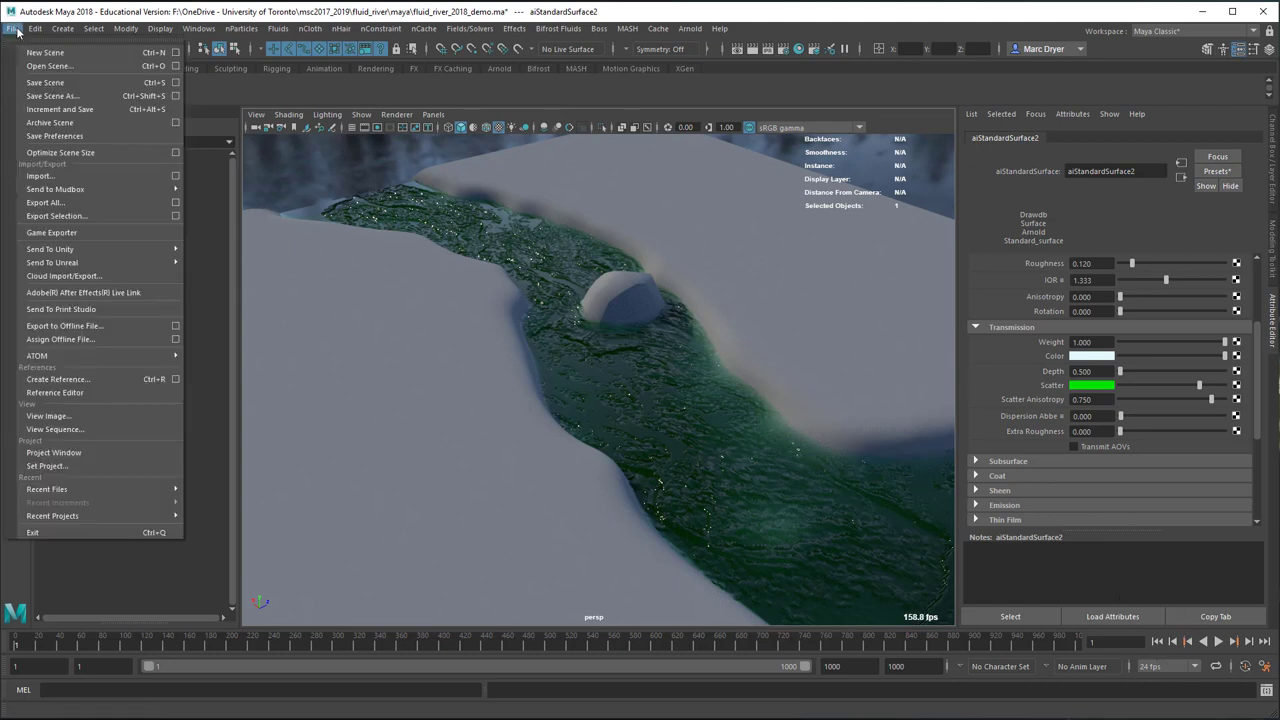
click(45, 82)
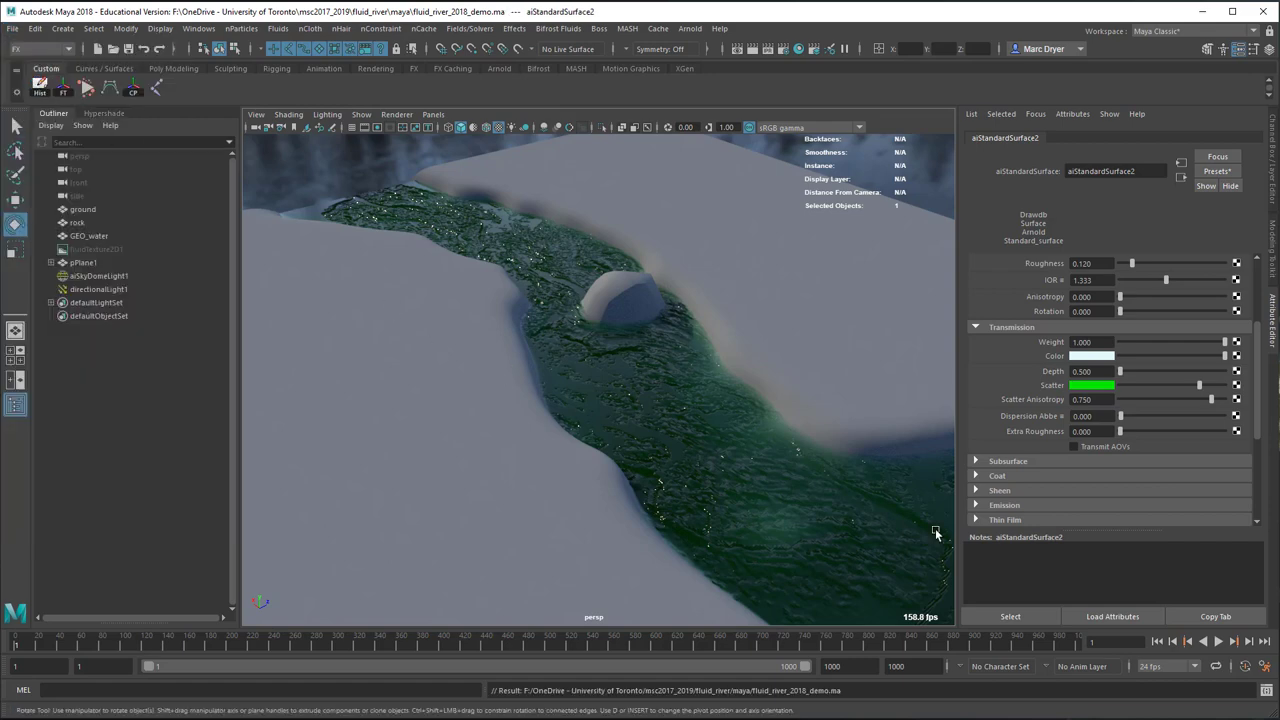
click(1218, 643)
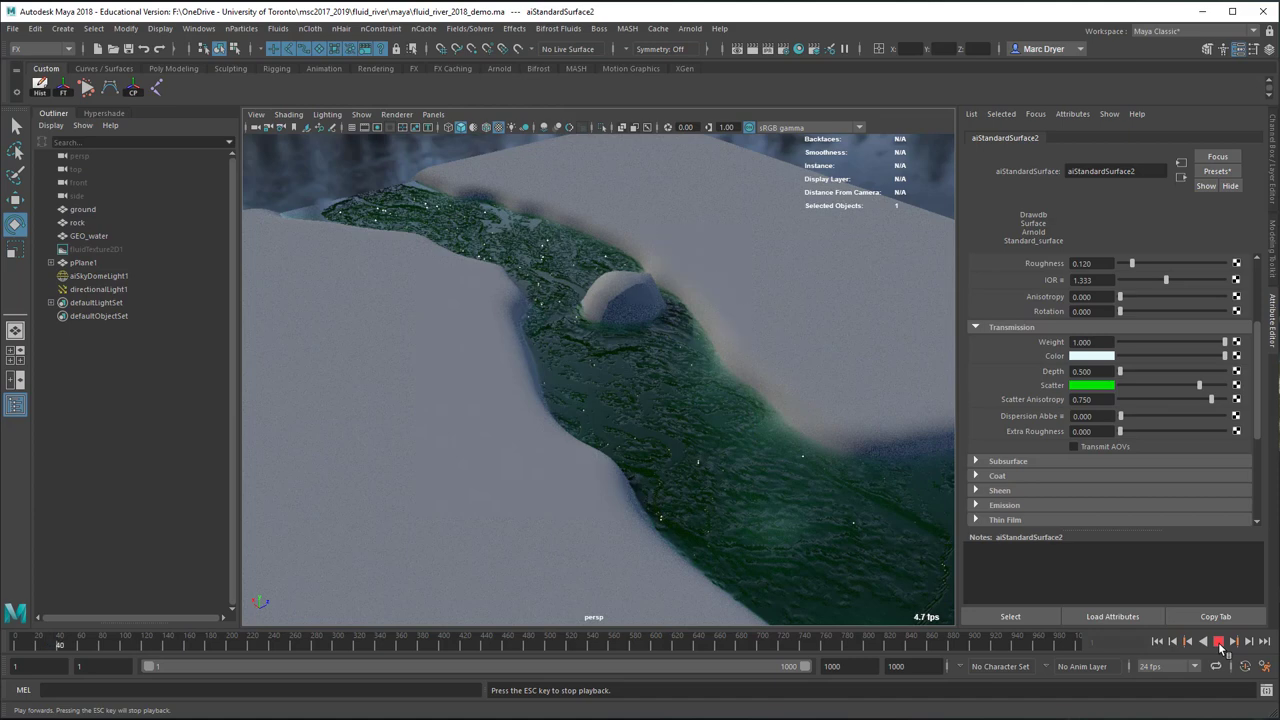
click(1218, 643)
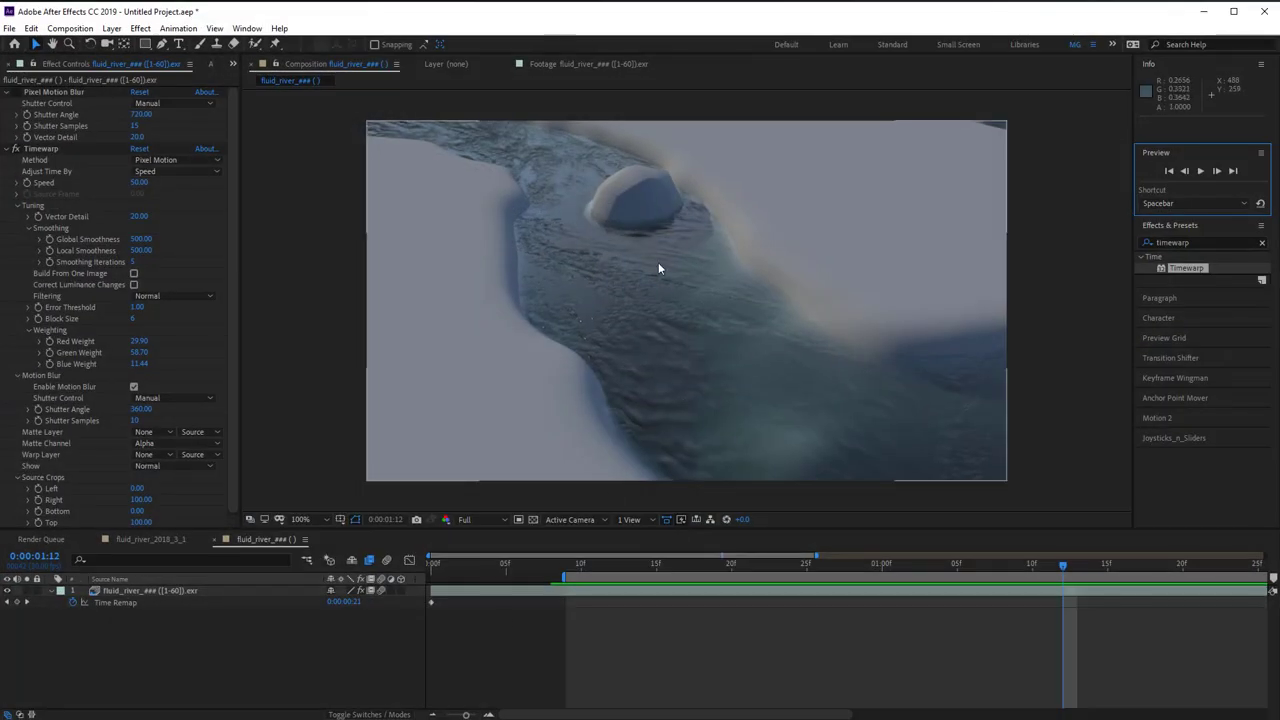
- Preview the rendered fluid_river composition in After Effects, stop playback and switch back to Maya
key(space)
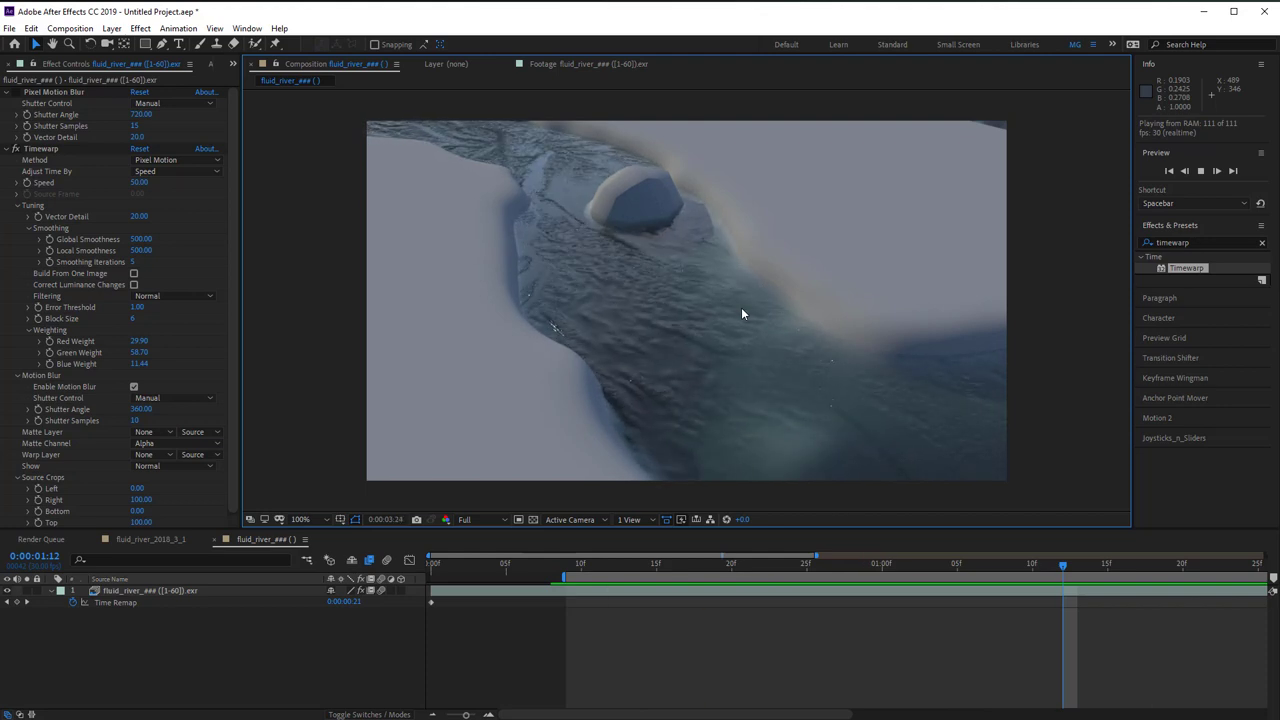
key(space)
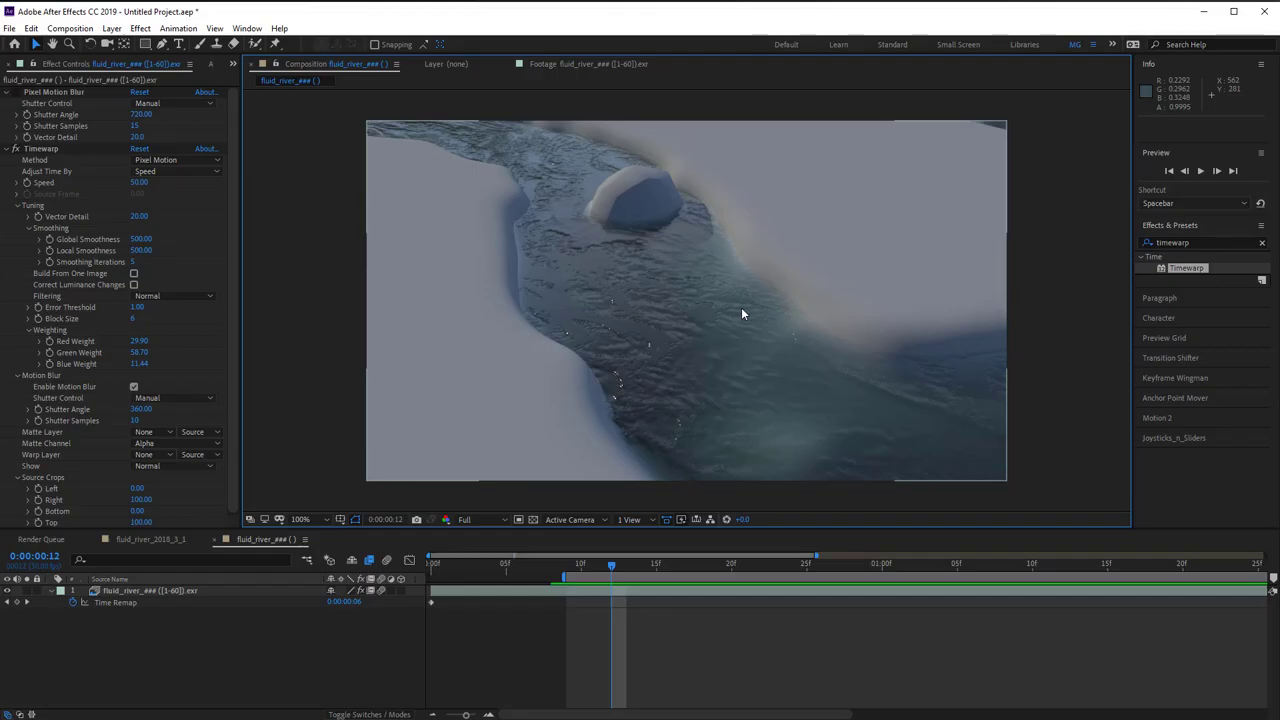
key(alt+Tab)
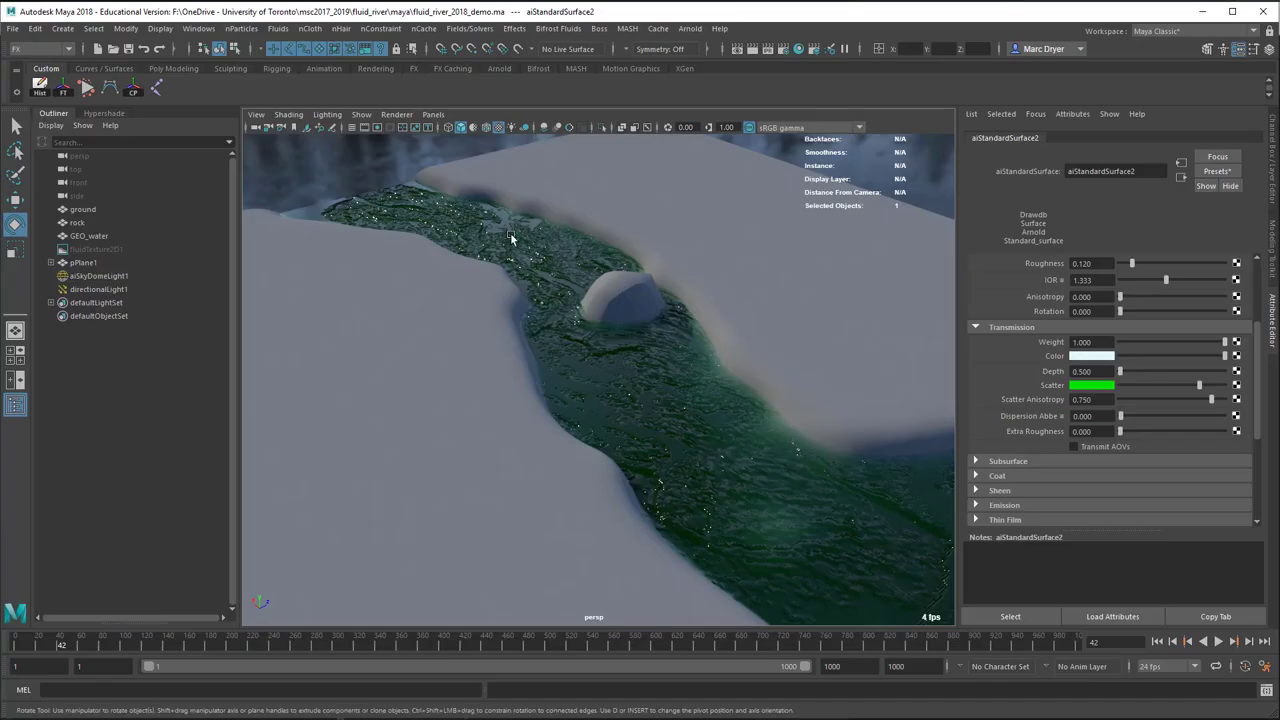